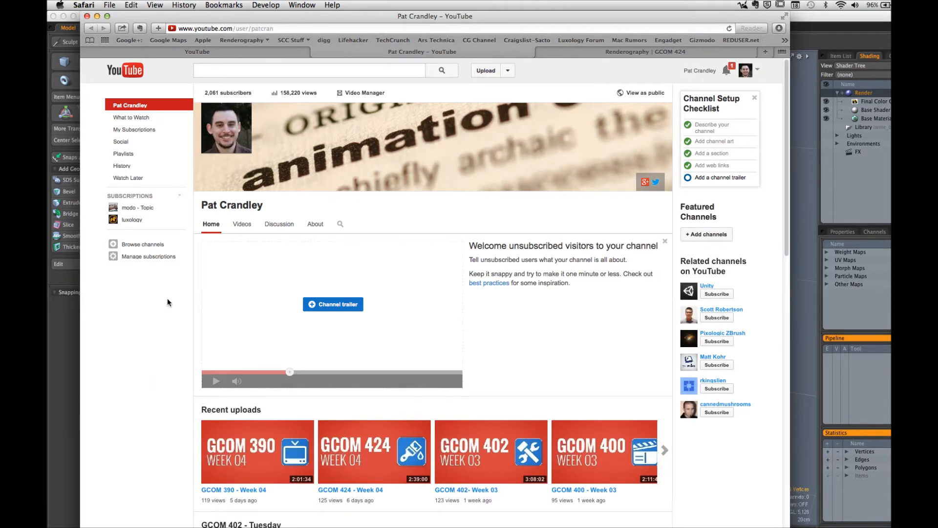
Step: Browse the YouTube channel's video uploads and its home page sections of GCOM course lectures
scroll(163, 394, "down", 5)
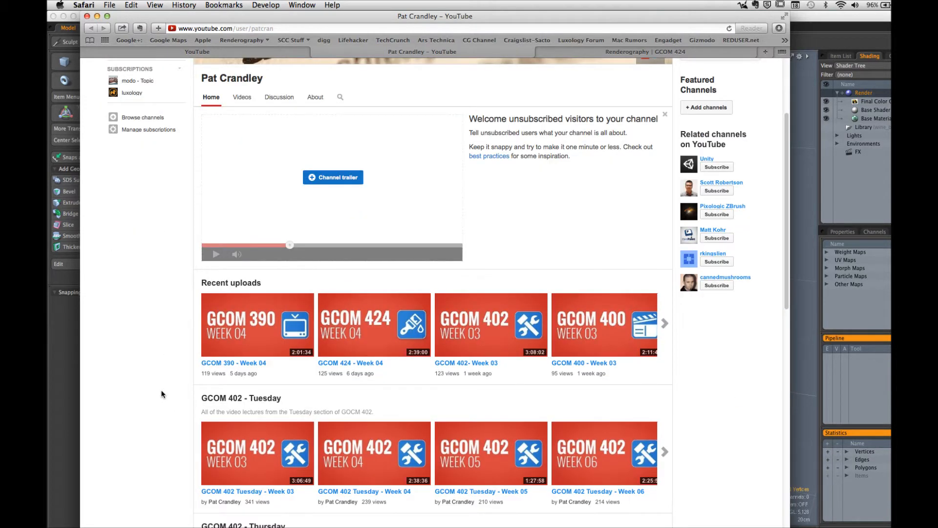
scroll(162, 394, "up", 5)
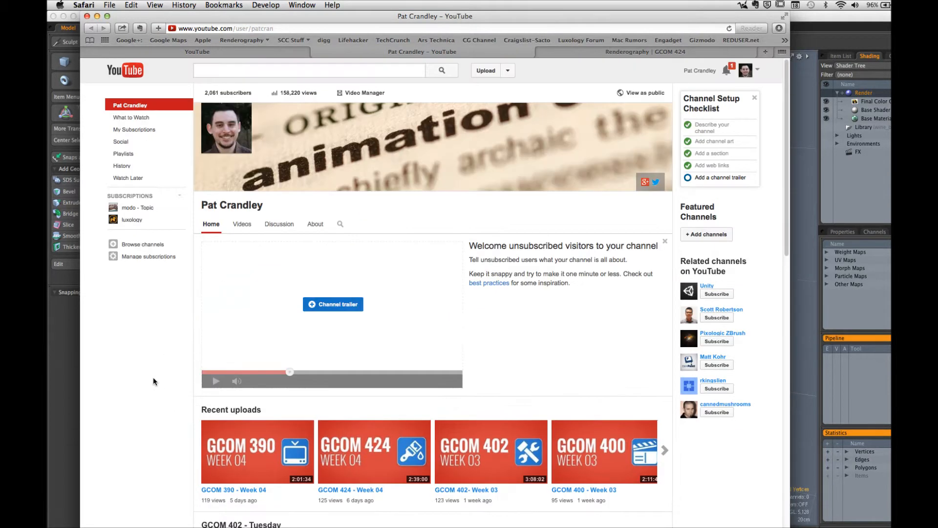
left_click(246, 227)
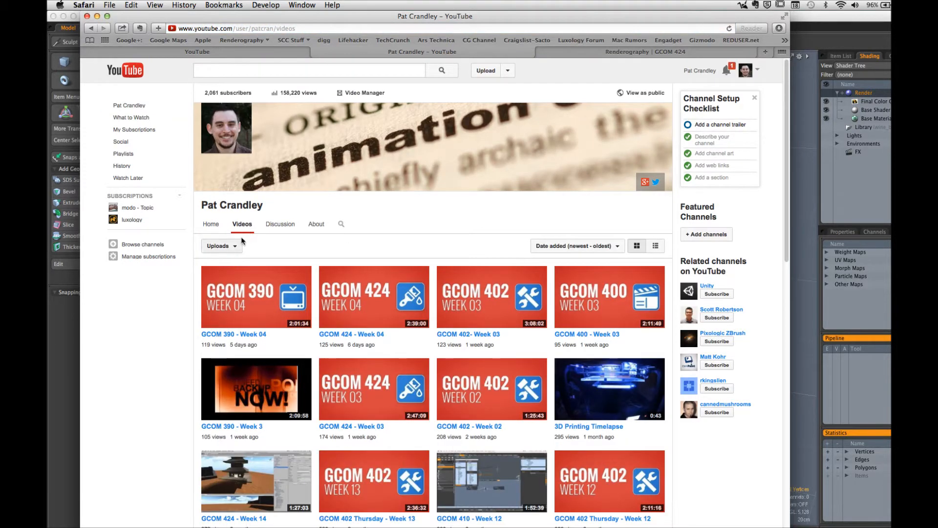
left_click(211, 225)
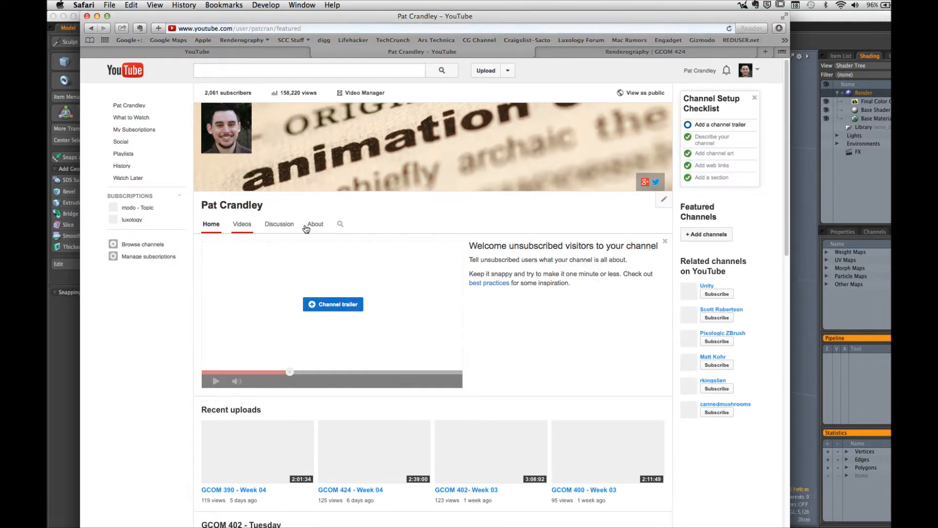
scroll(147, 371, "down", 10)
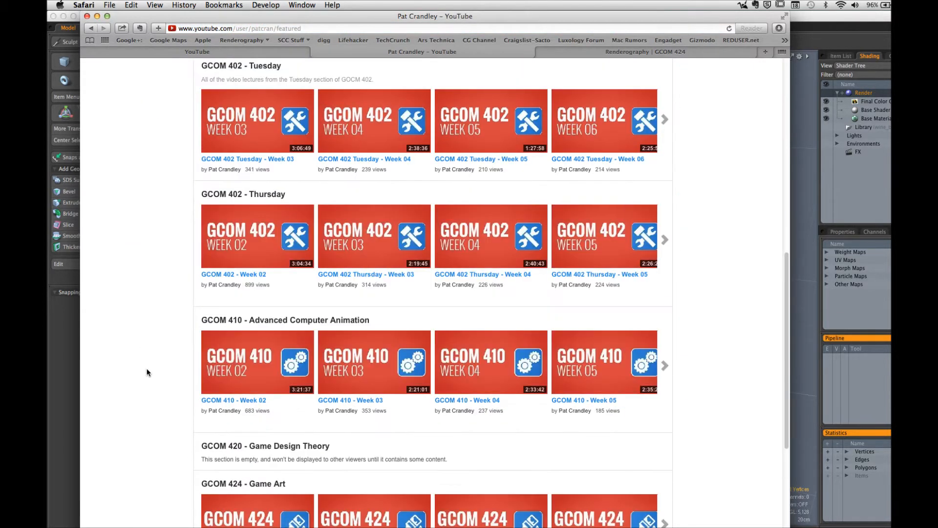
scroll(146, 372, "up", 10)
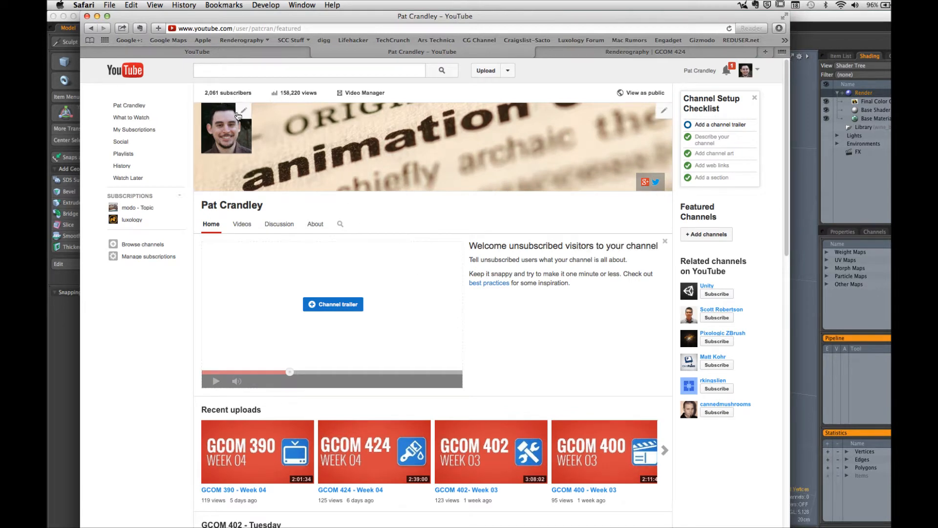
Step: View the channel as the public sees it, open the live GCOM 424 - Week 05 stream and mute the sound
left_click(623, 93)
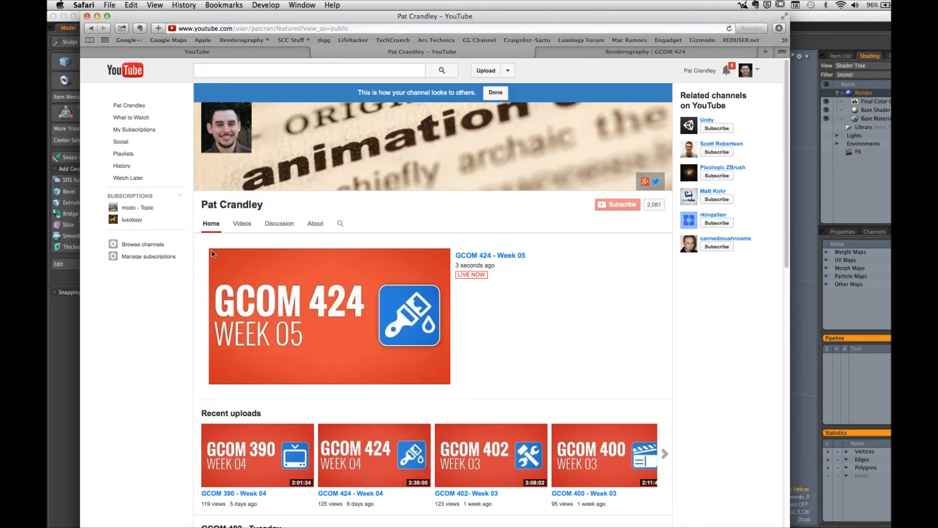
left_click(213, 254)
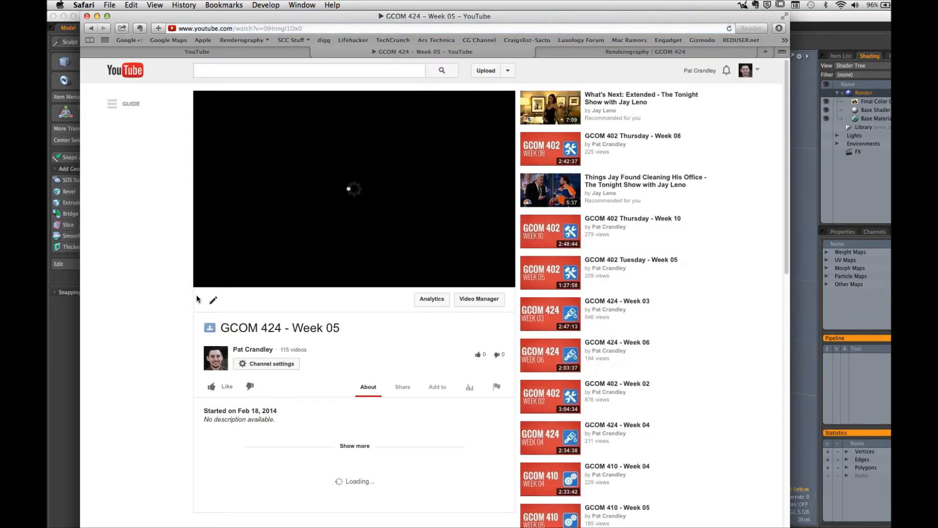
key("XF86AudioMute")
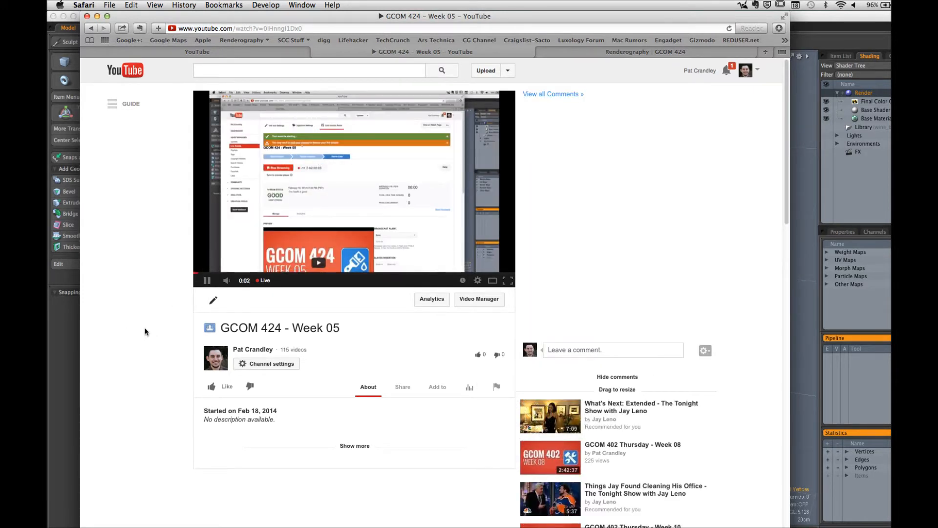
Step: Switch to Wirecast and hide it so the browser is in front again
key("super+Tab")
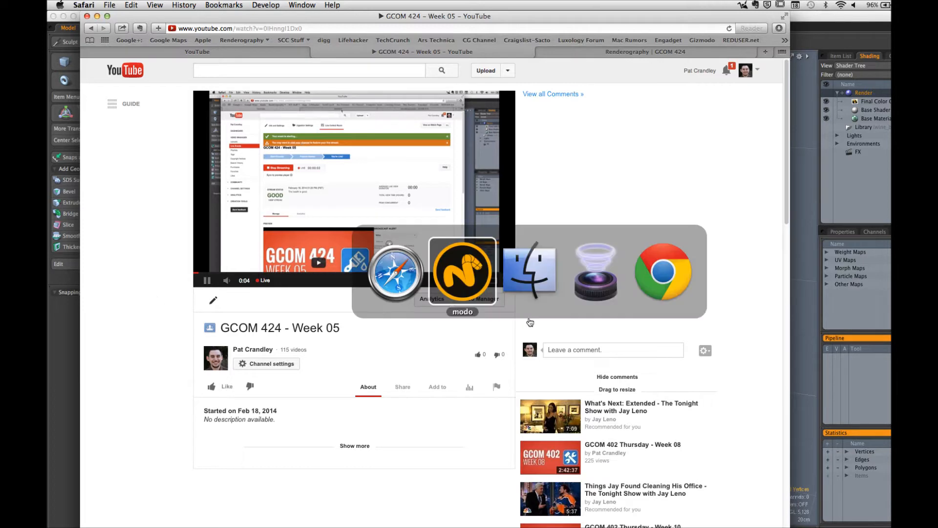
left_click(578, 310)
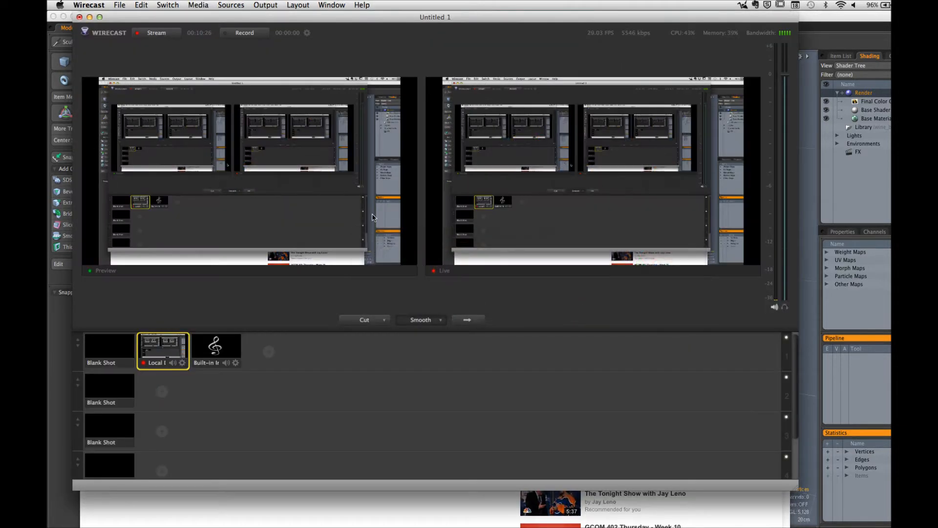
left_click(101, 4)
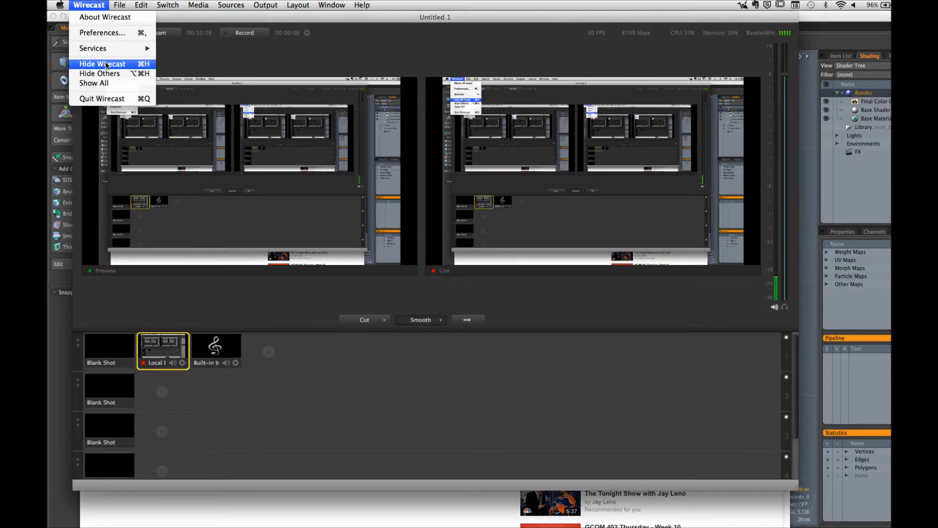
left_click(95, 62)
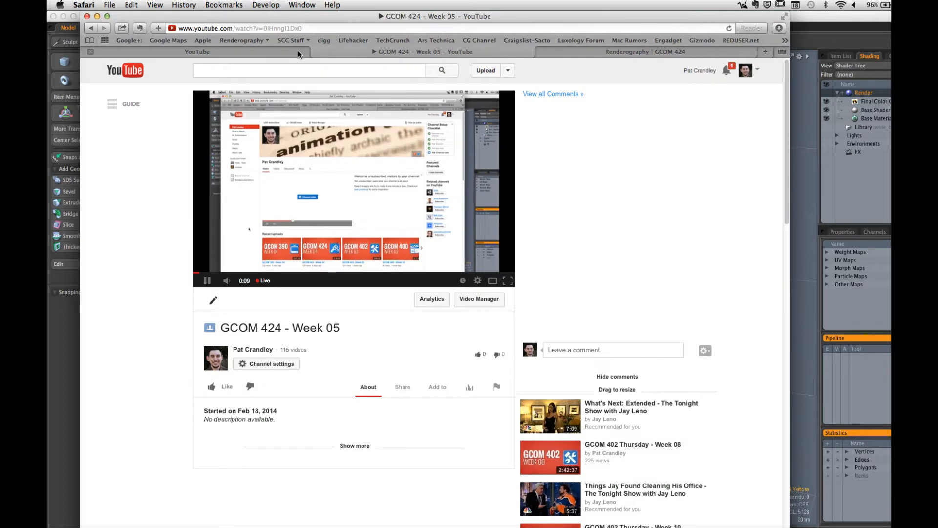
Step: Open the Baking Texture Maps post on the Renderography GCOM 424 page and read through its overview
left_click(569, 54)
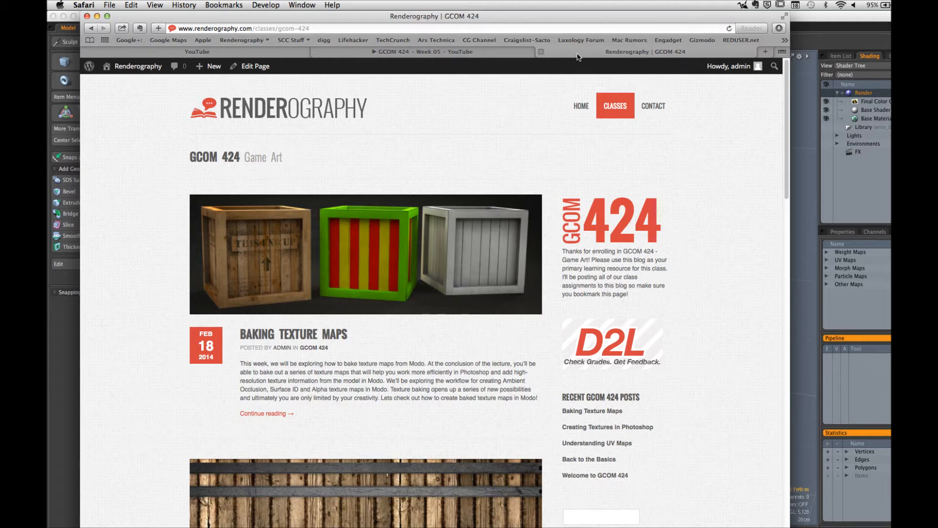
left_click(326, 336)
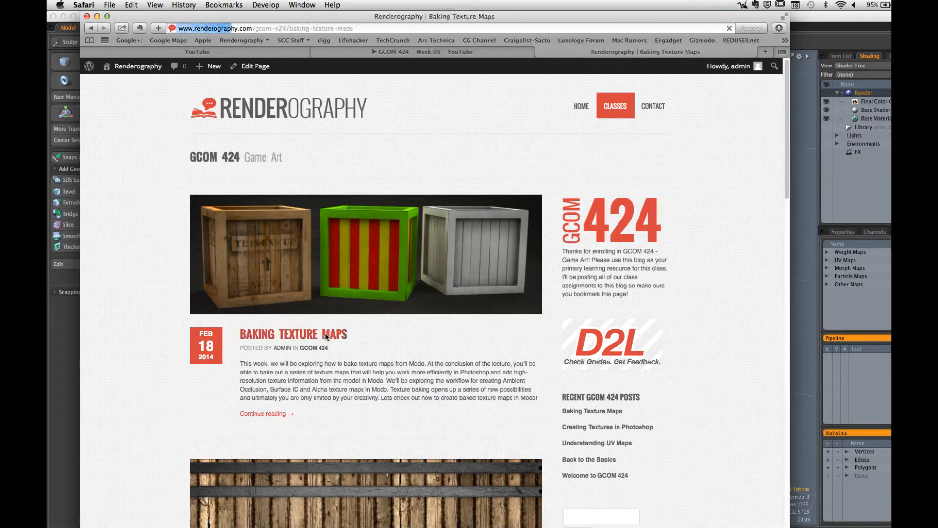
scroll(232, 340, "down", 4)
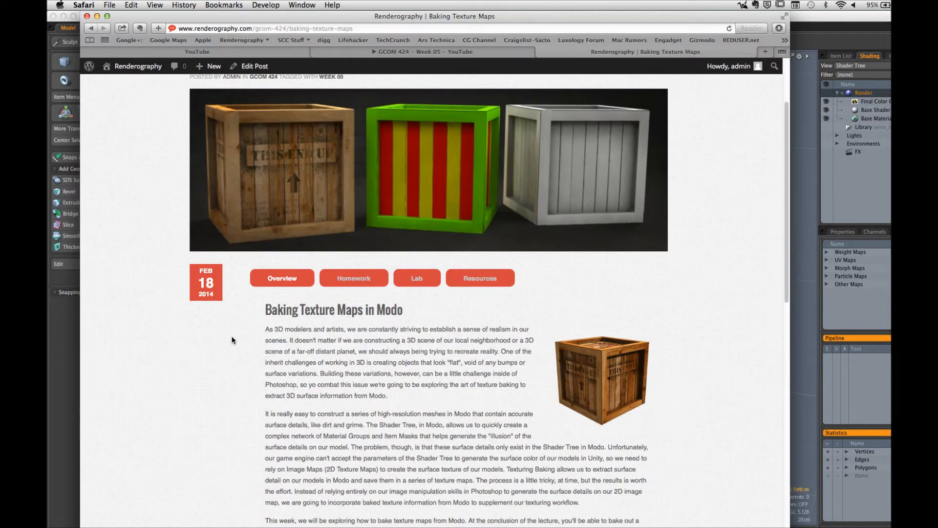
scroll(215, 367, "down", 5)
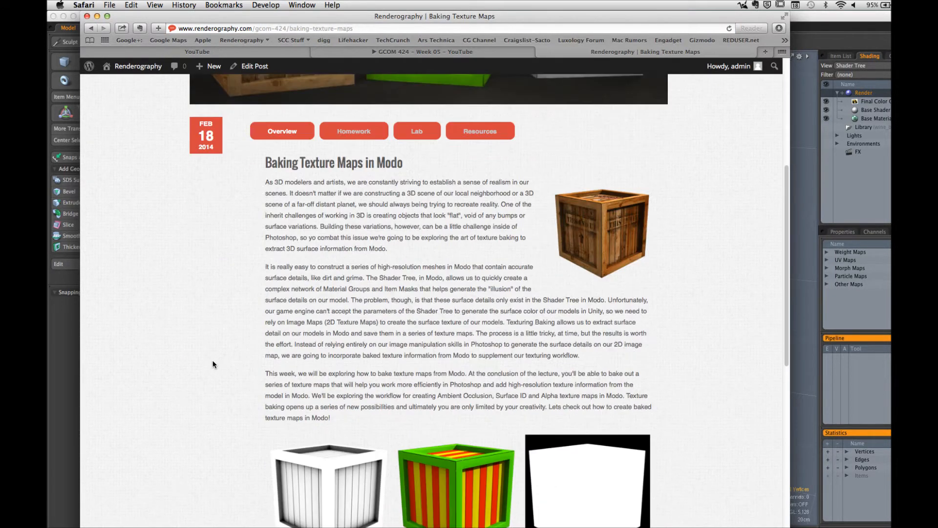
scroll(213, 364, "down", 3)
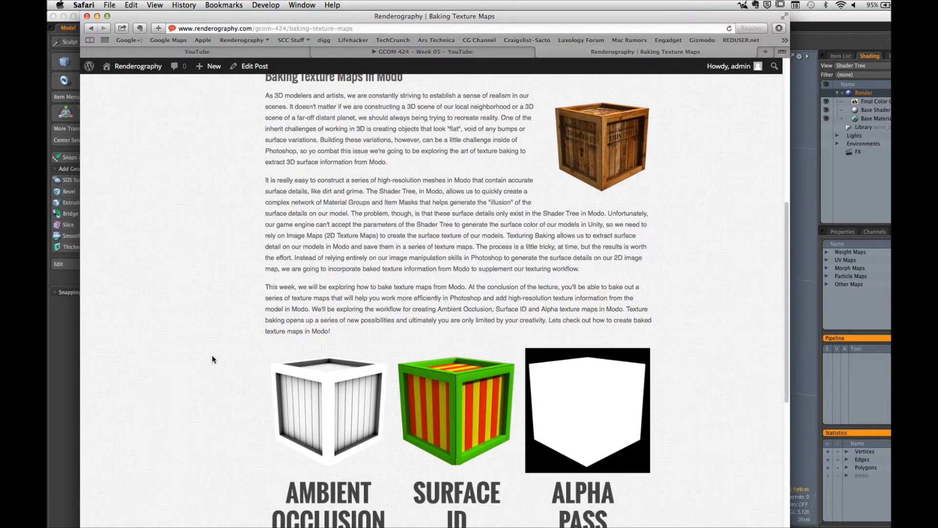
scroll(212, 359, "down", 1)
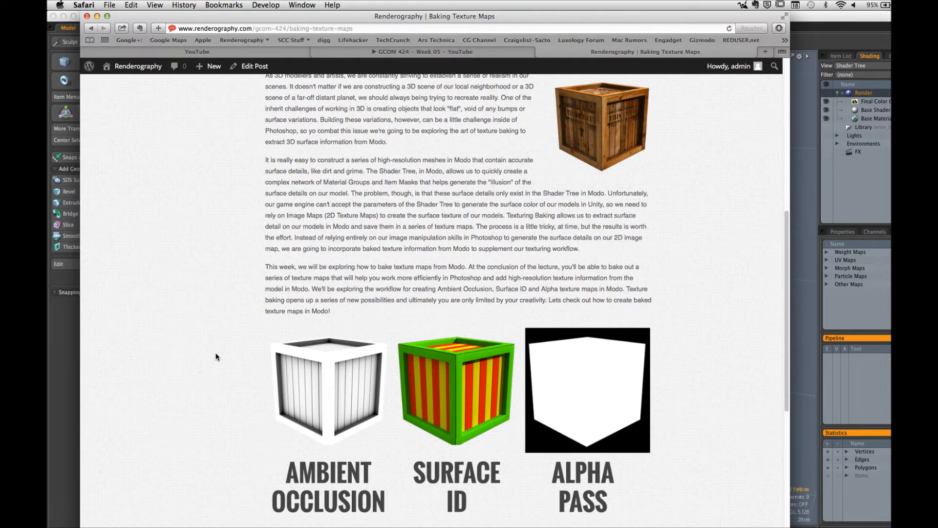
Step: Review the post's Crates homework: required elements, example projects and file naming conventions
scroll(215, 353, "up", 10)
left_click(361, 380)
scroll(259, 385, "down", 4)
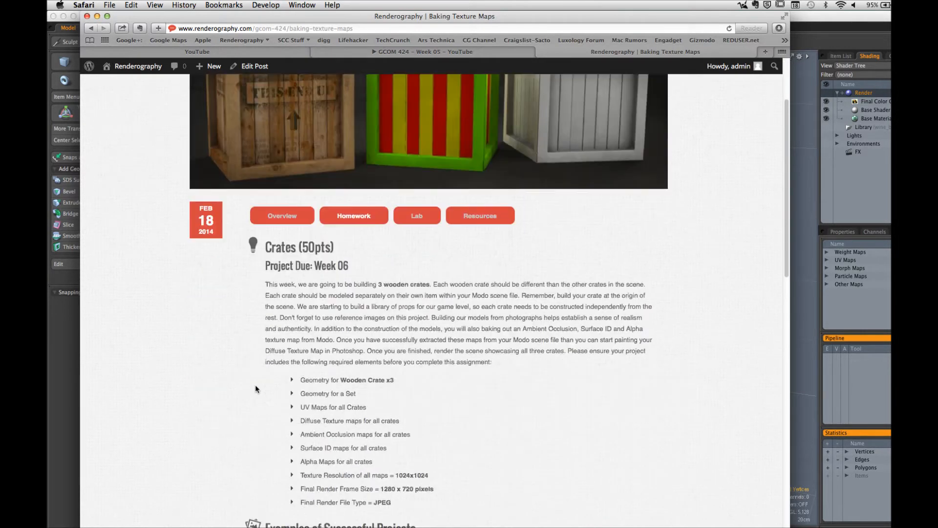
scroll(255, 385, "down", 10)
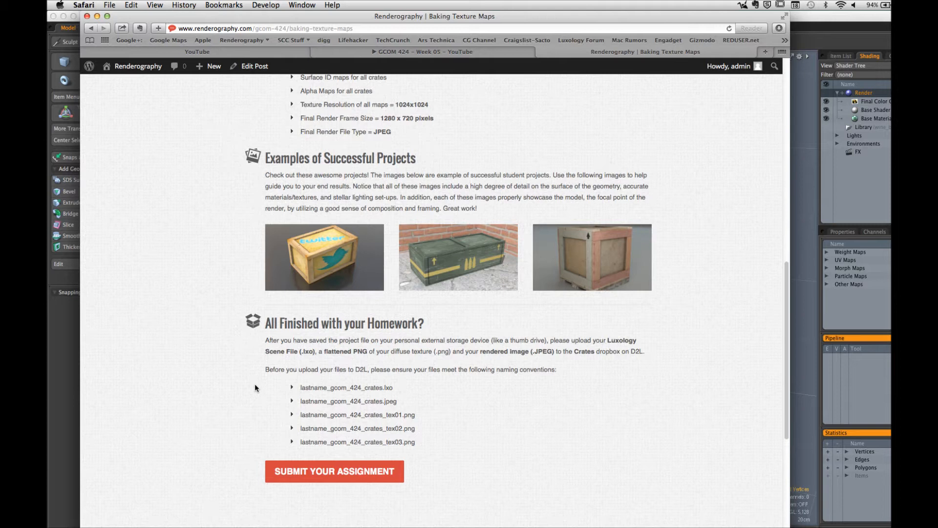
Step: Review the post's Baking lab assignment, including its required maps, render settings and submission instructions
scroll(254, 386, "up", 10)
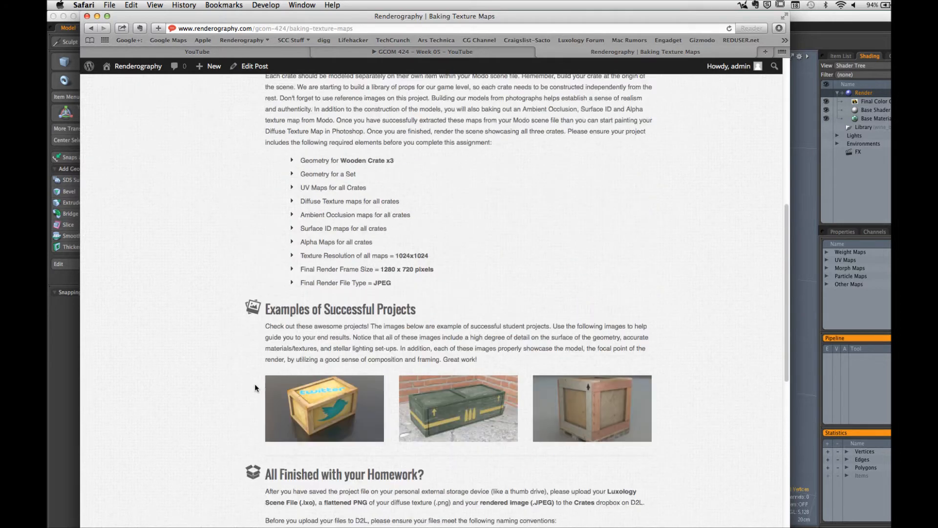
left_click(416, 131)
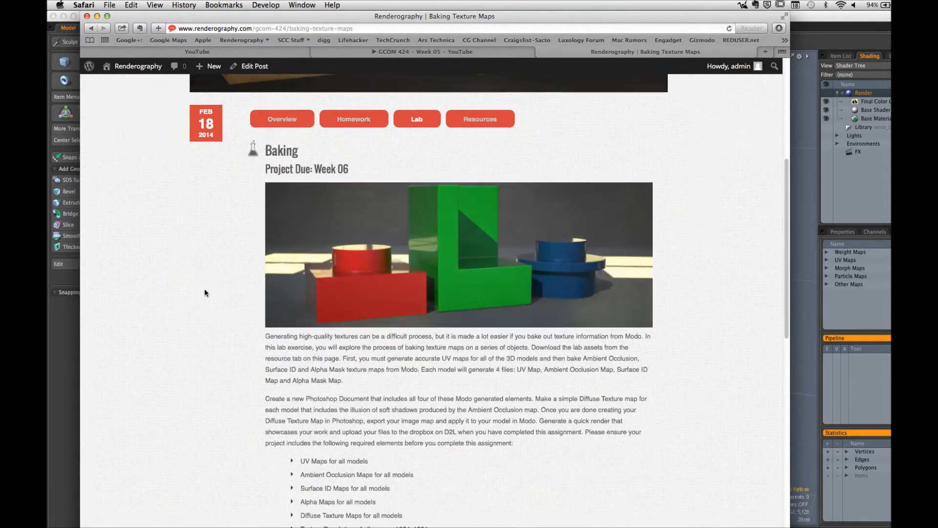
scroll(204, 288, "down", 2)
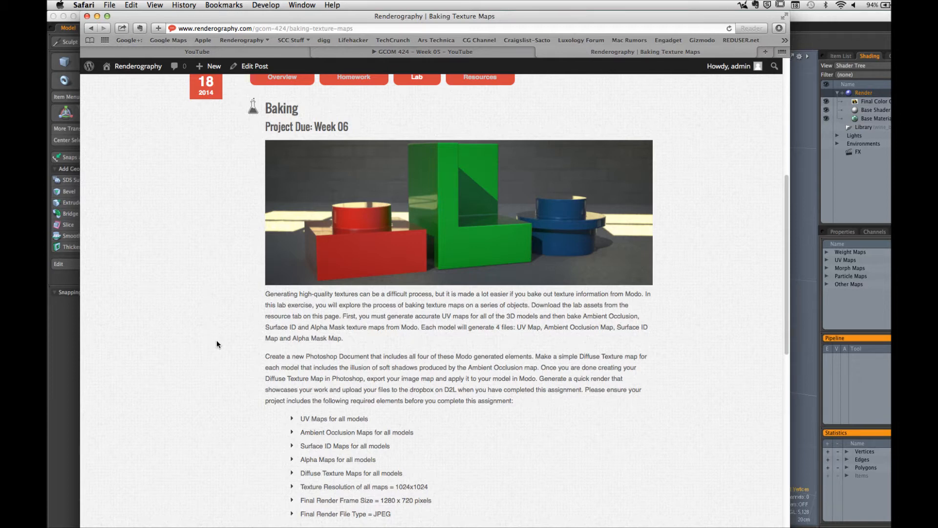
scroll(216, 342, "down", 5)
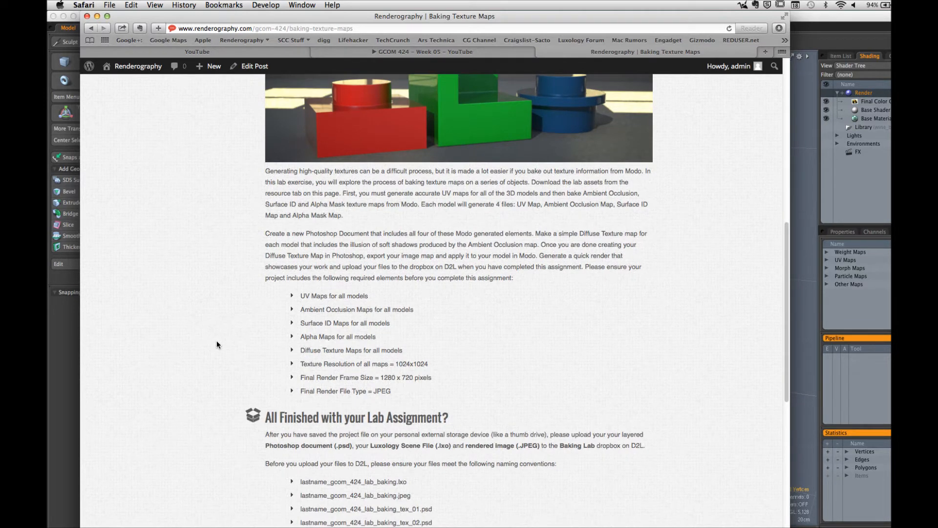
scroll(216, 340, "up", 20)
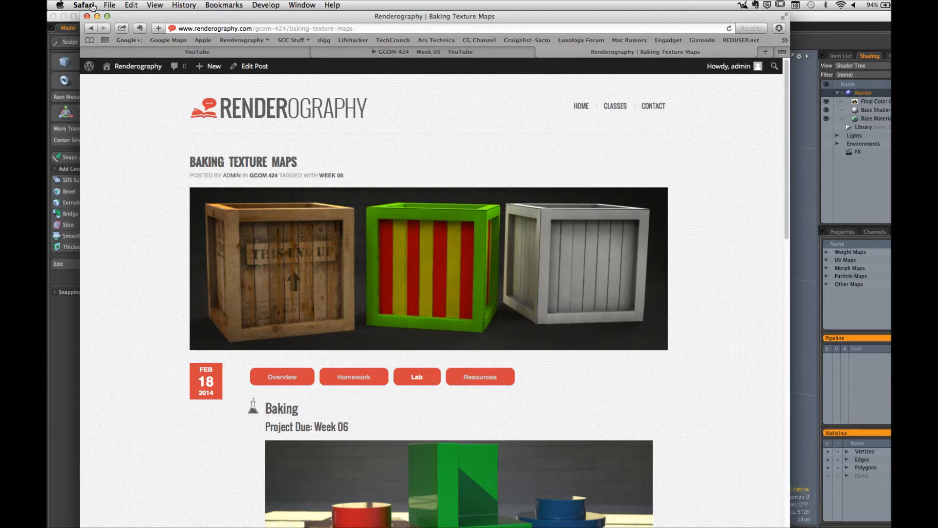
Step: Switch to modo and change the workspace to the Tabbed layout
mouse_move(551, 526)
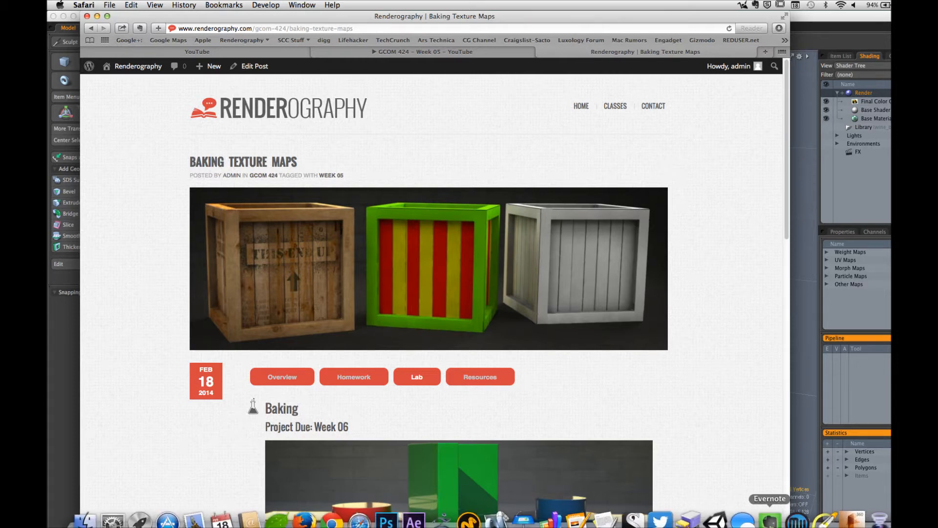
left_click(468, 521)
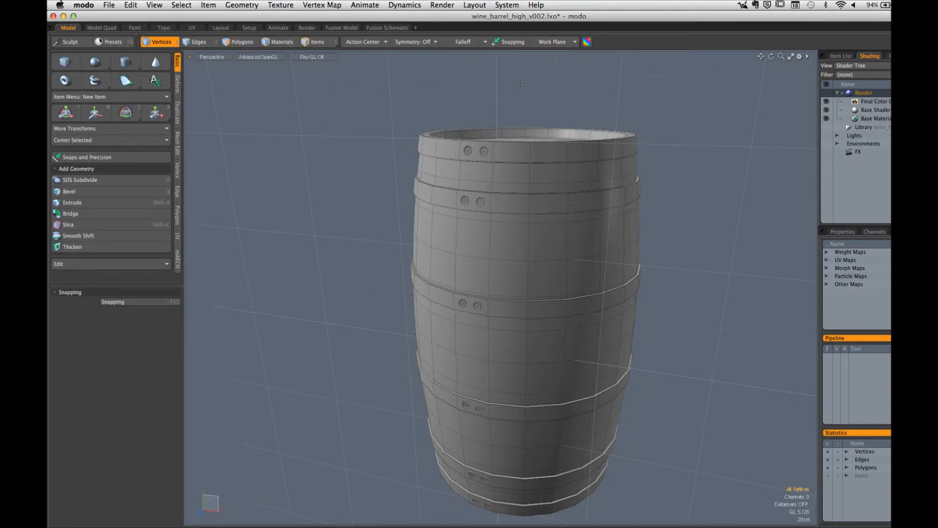
left_click(477, 5)
mouse_move(481, 37)
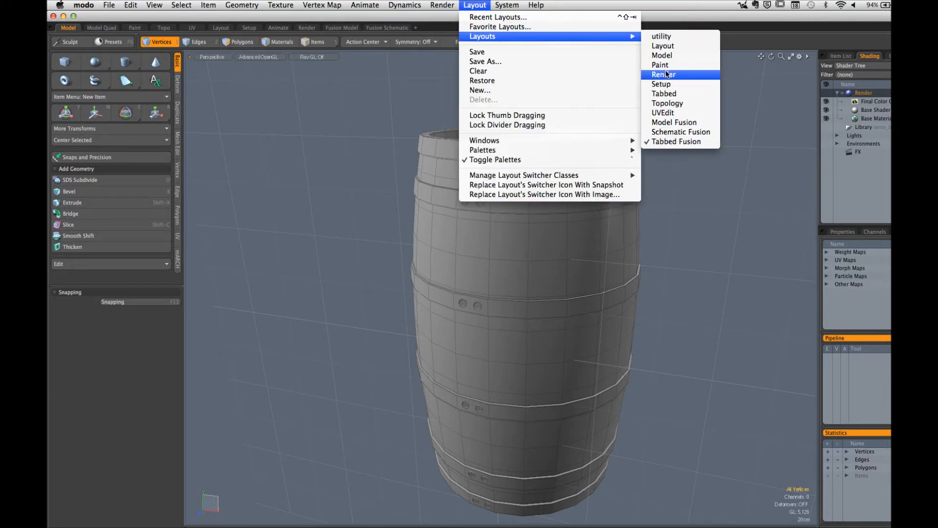
left_click(663, 94)
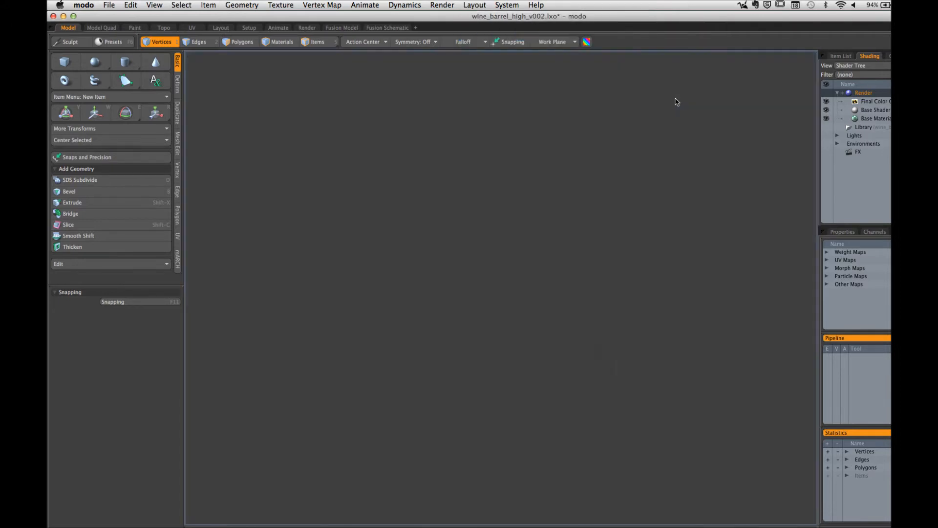
left_click_drag(477, 191, 488, 237, "alt")
scroll(488, 237, "down", 5)
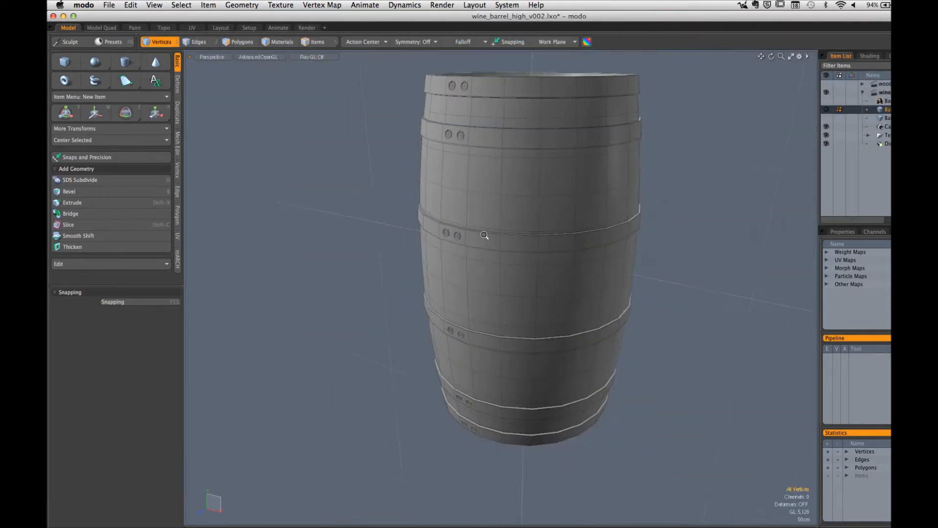
left_click(479, 6)
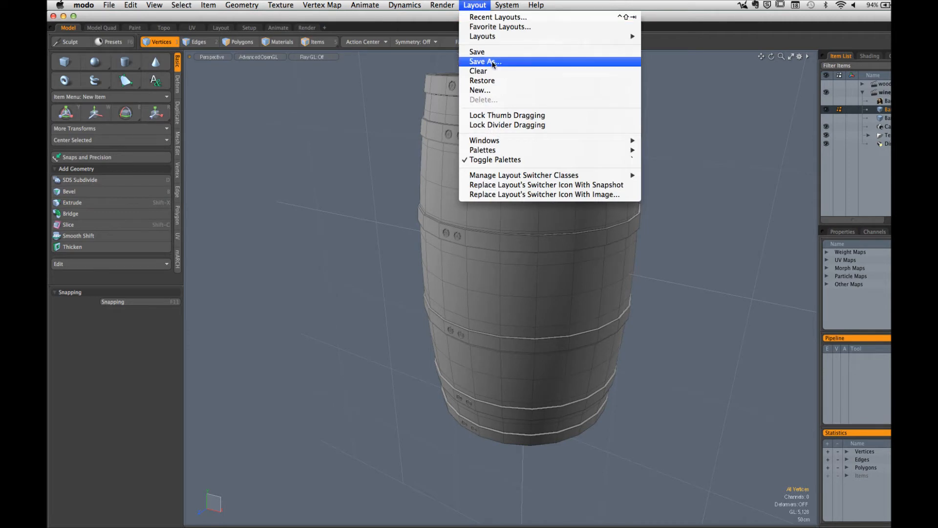
left_click(495, 81)
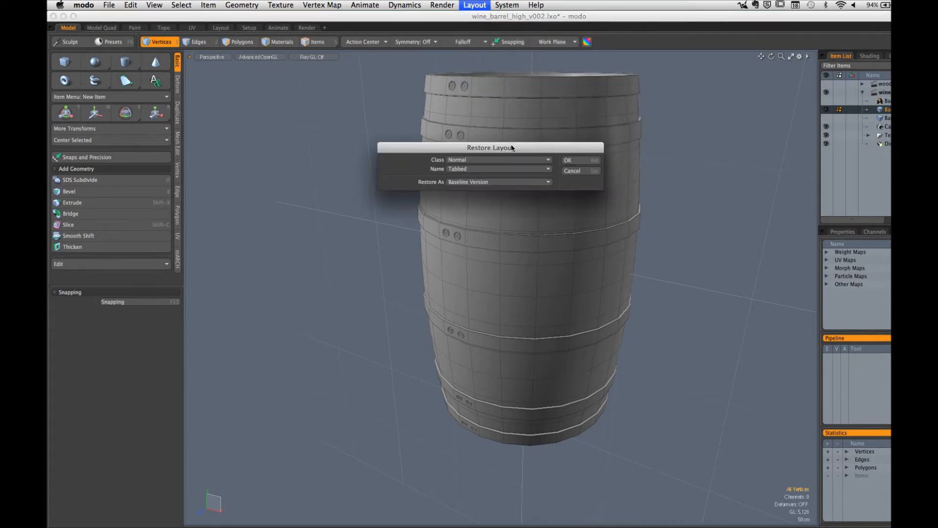
left_click_drag(518, 146, 450, 116)
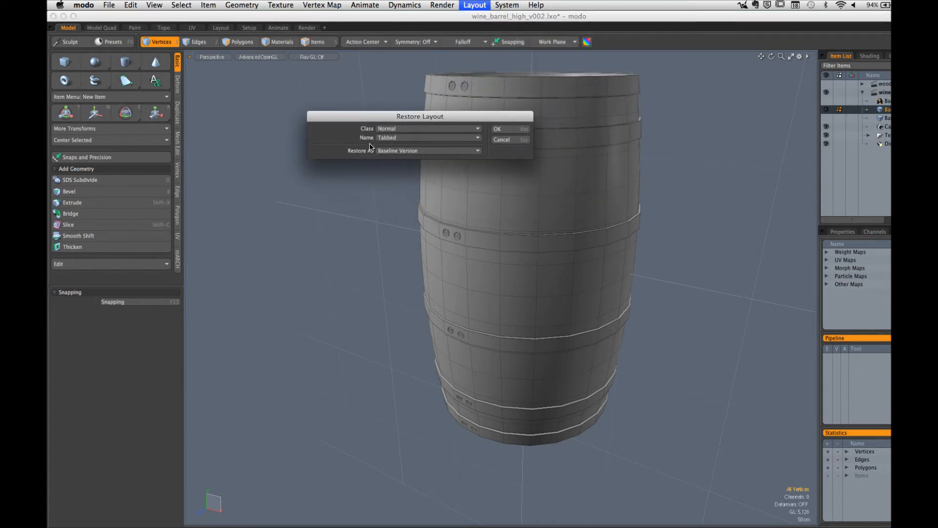
left_click(408, 139)
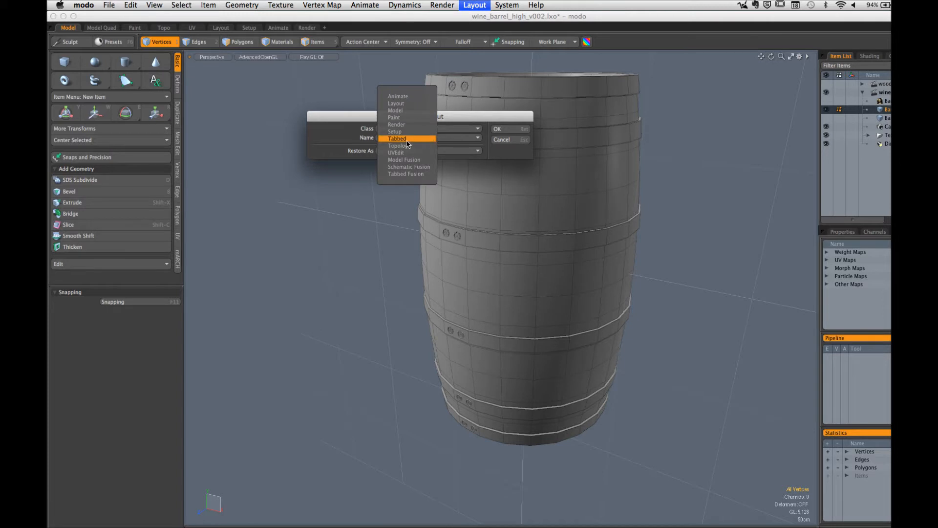
left_click(406, 139)
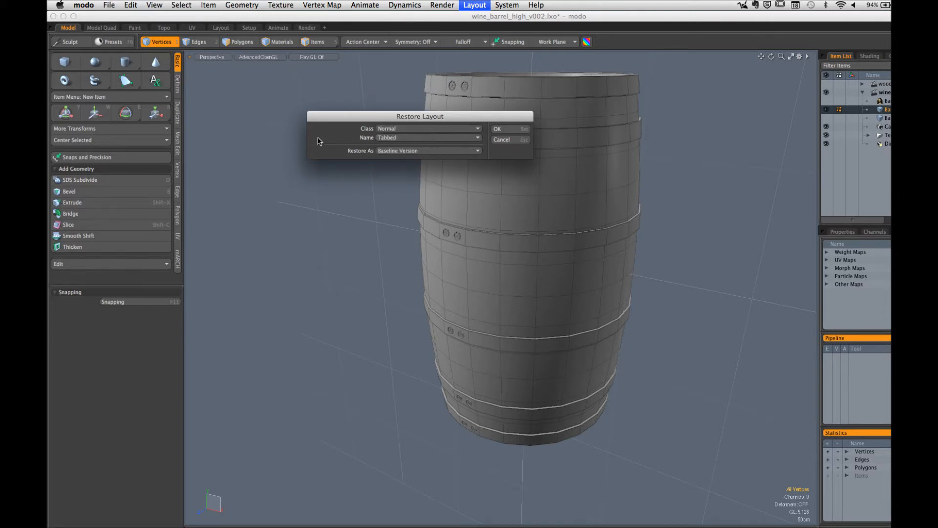
left_click(516, 141)
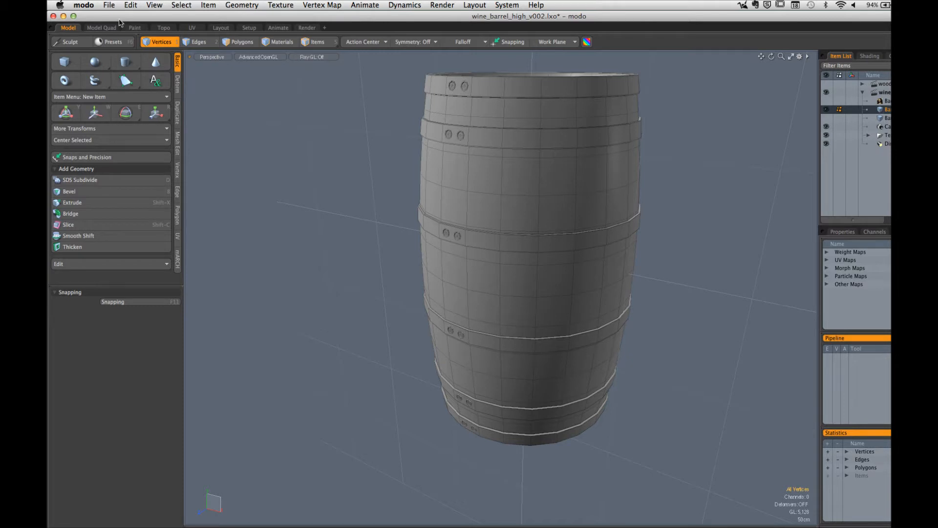
left_click(109, 6)
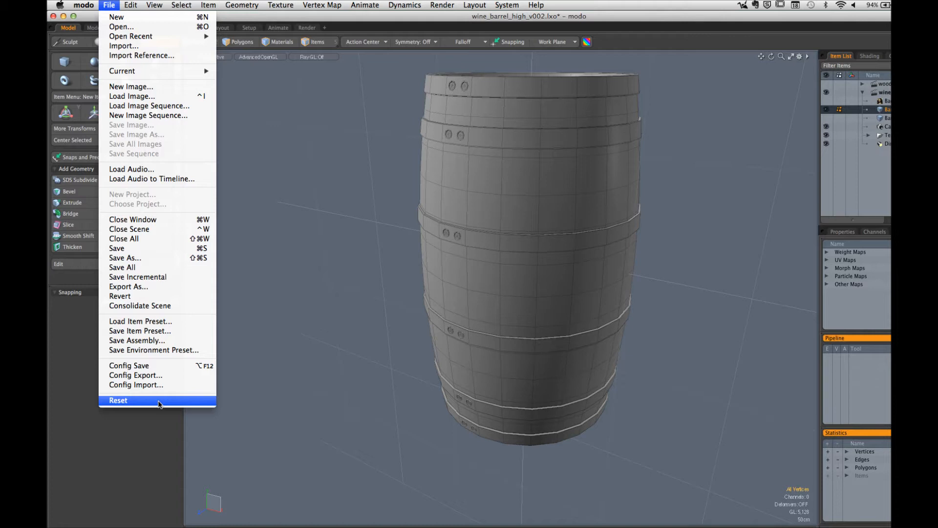
left_click(340, 300)
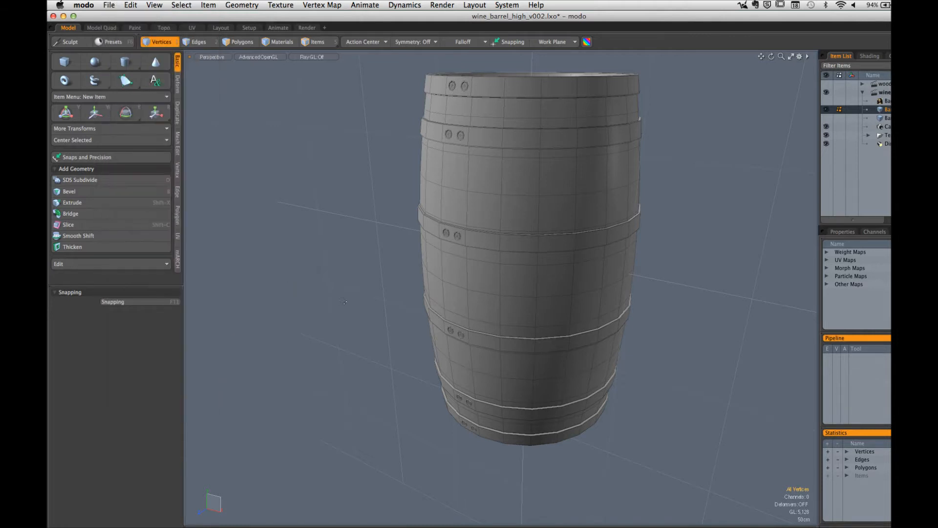
left_click_drag(460, 292, 507, 286, "alt")
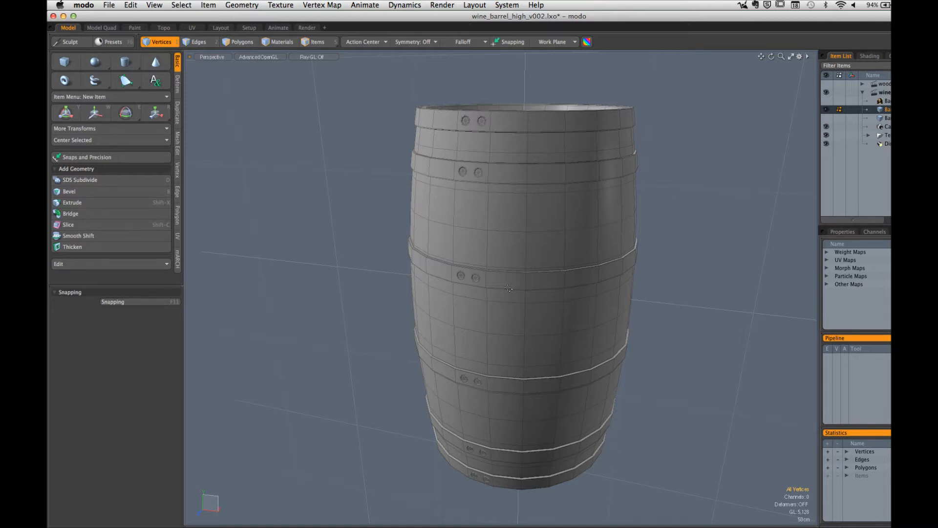
Step: Launch Photoshop, and in Safari check the GCOM 424 - Week 05 live stream on YouTube before returning to the Baking Texture Maps post
left_click(386, 523)
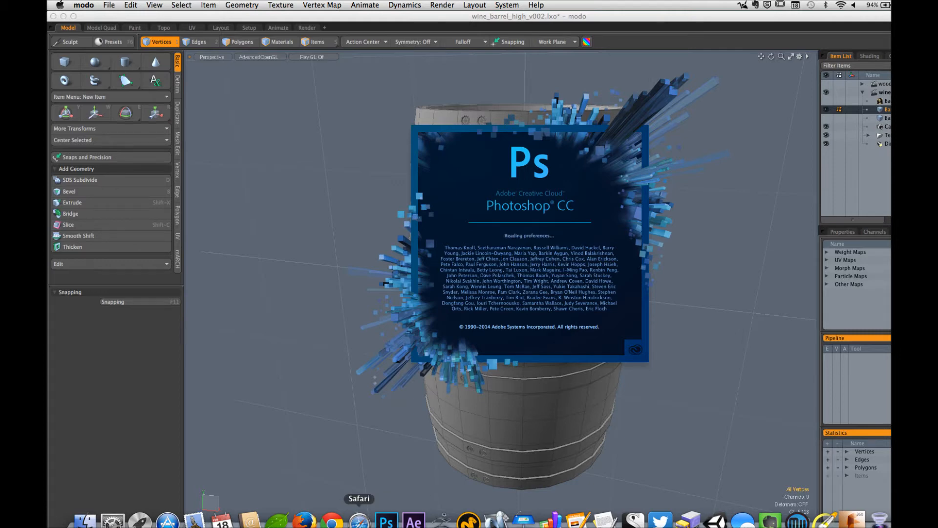
left_click(359, 521)
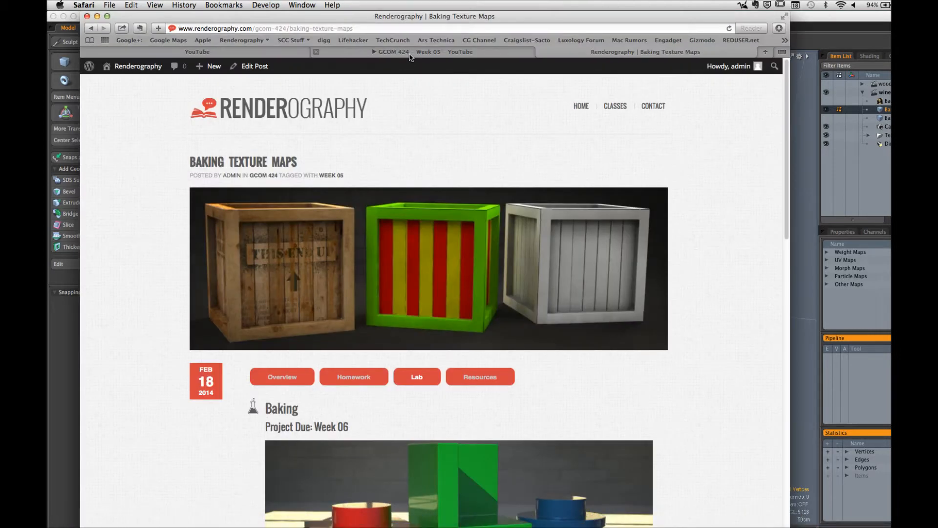
left_click(409, 52)
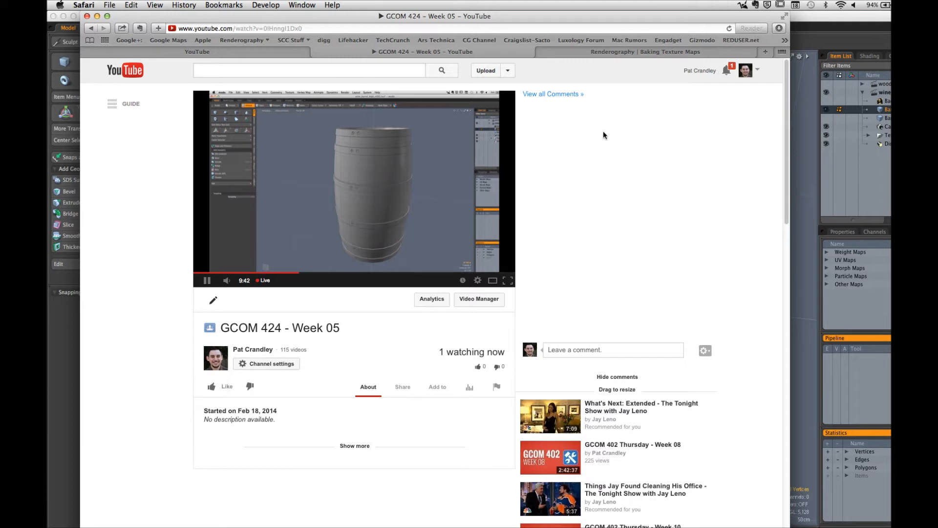
left_click(606, 51)
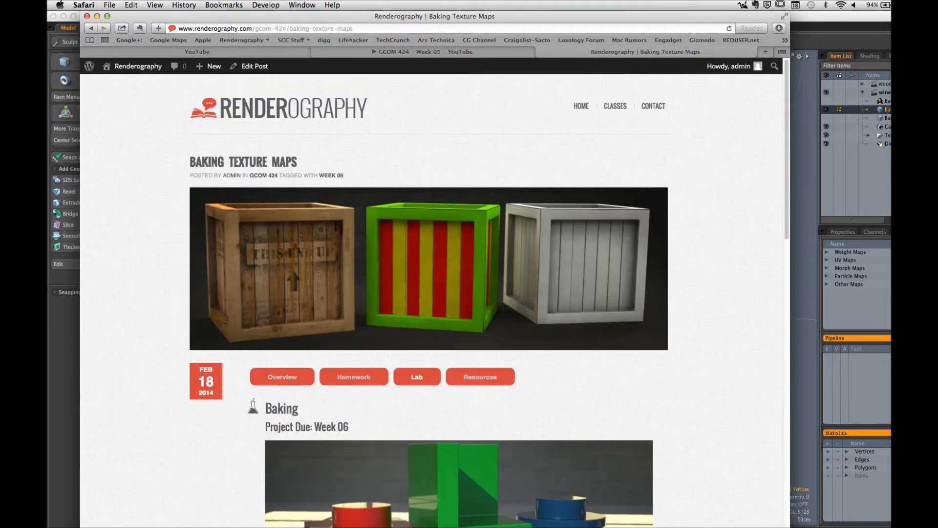
Step: Switch to Photoshop and open barrel_high_tex_dif_v001.psd from SCC's GCOM_424 week 03 WINE_BARREL_HIGH/TEXTURES folder
left_click(429, 518)
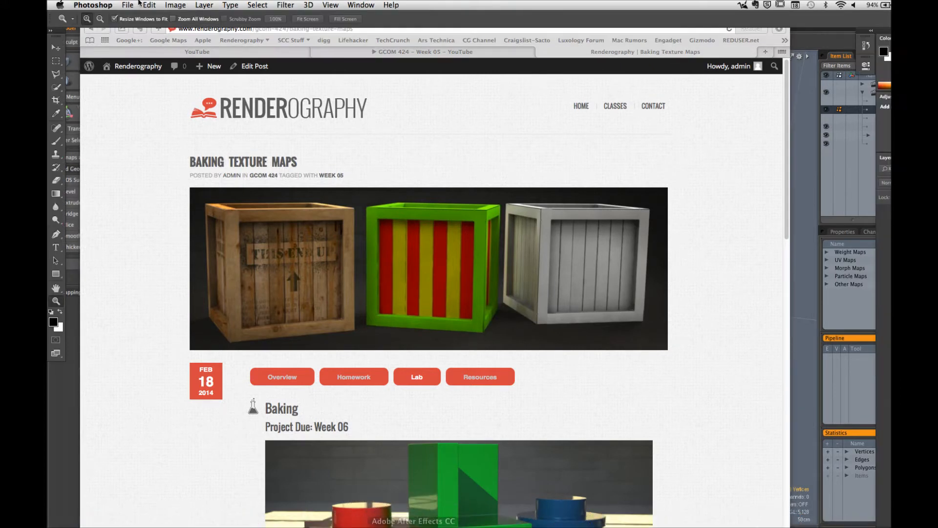
left_click(128, 5)
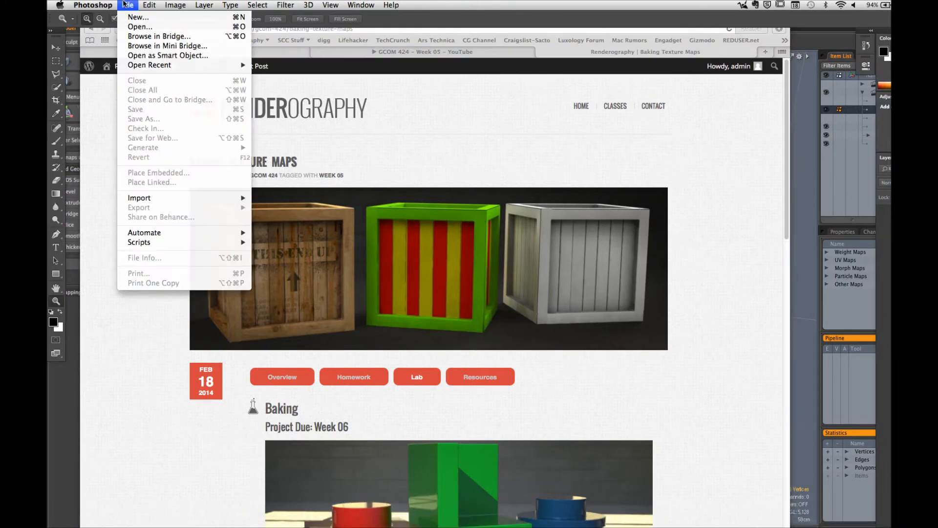
left_click(139, 29)
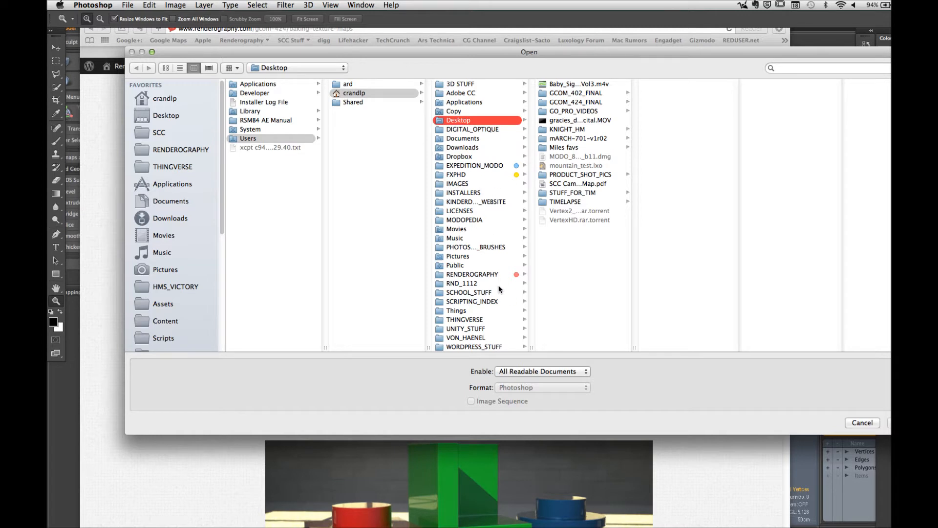
left_click(191, 135)
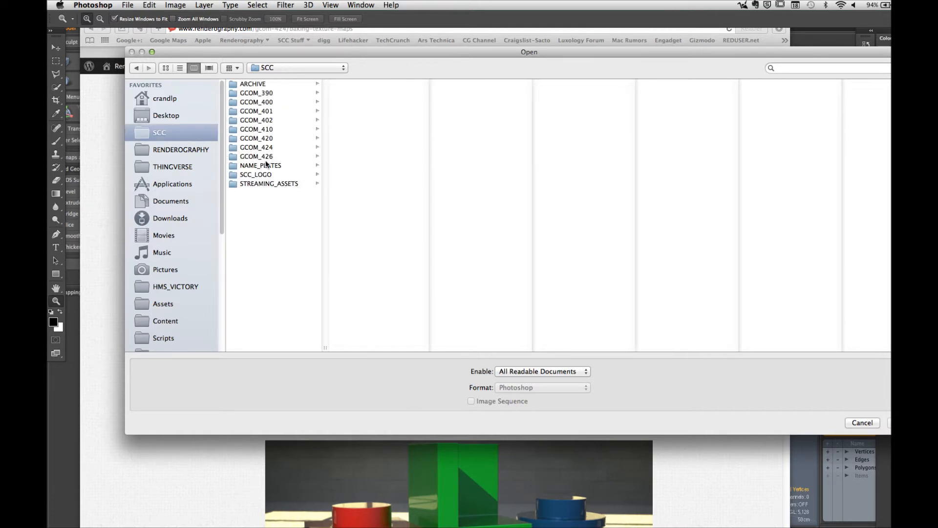
left_click(266, 148)
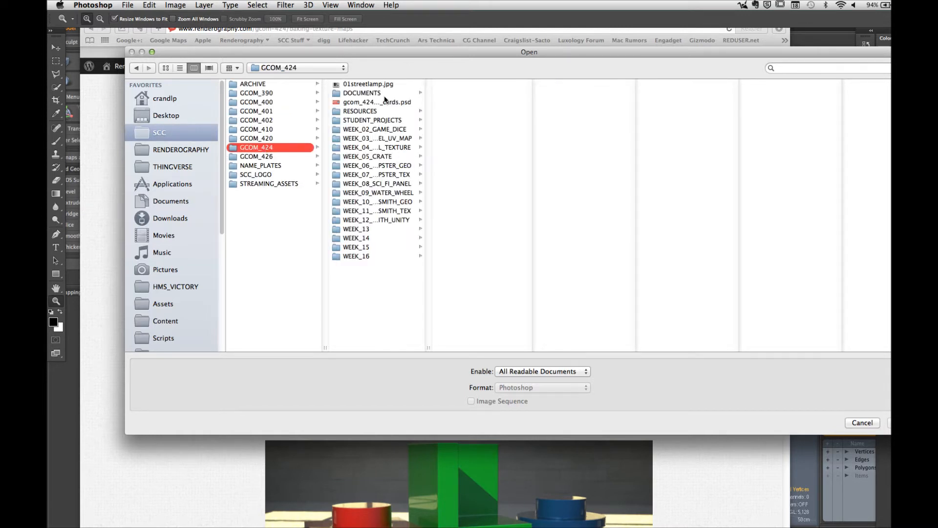
left_click(406, 139)
left_click(474, 114)
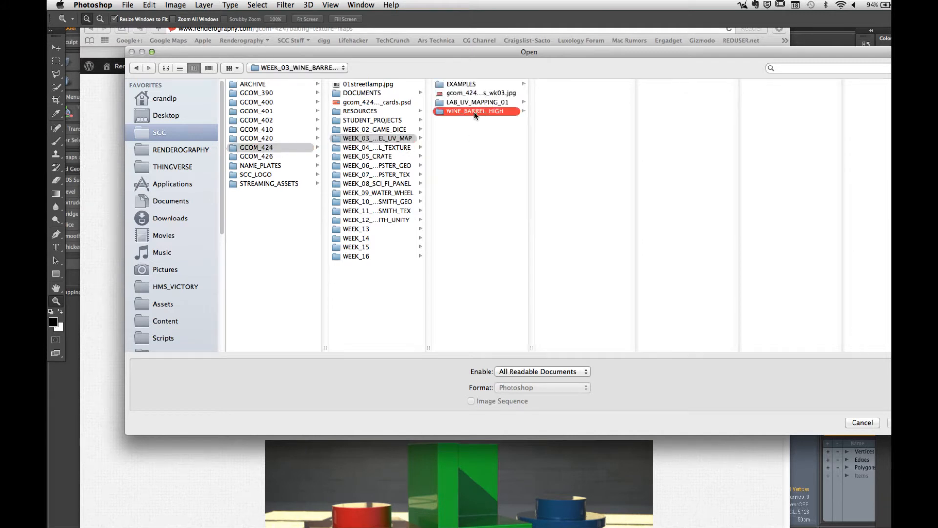
left_click(564, 93)
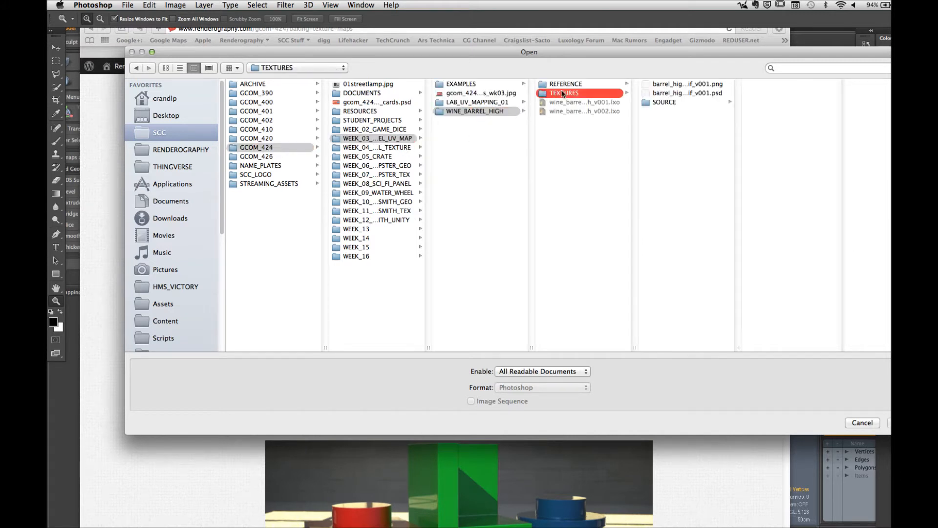
left_click(697, 95)
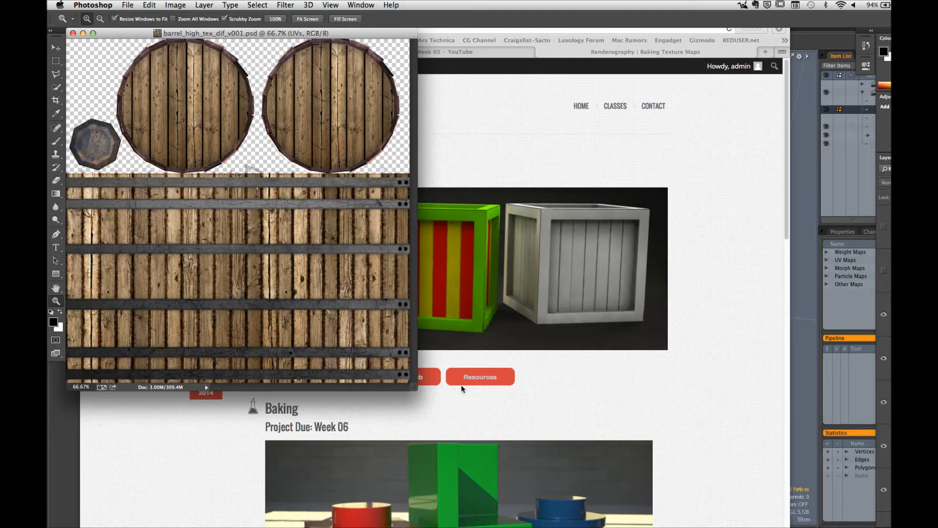
Step: Display the barrel texture in full-screen mode and show the UVs layer over the bolt and metal strap area
left_click_drag(413, 389, 776, 524)
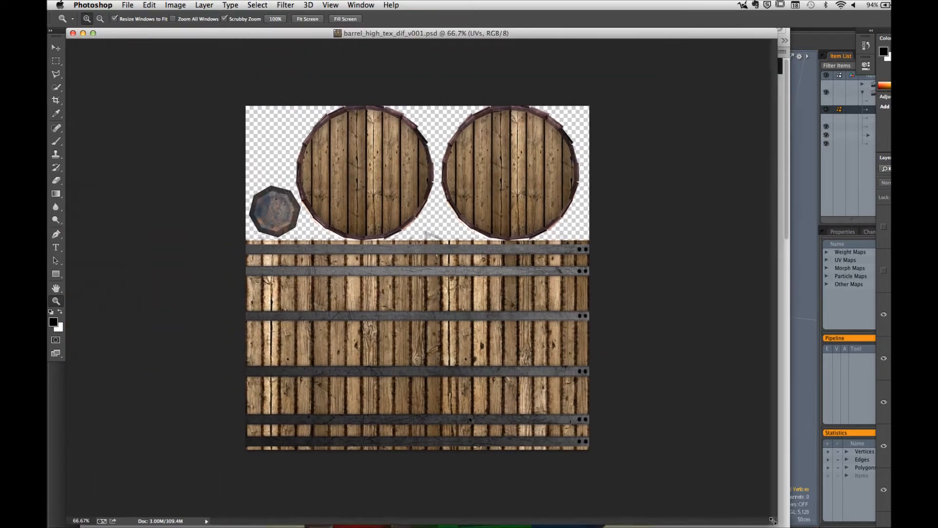
left_click_drag(381, 235, 481, 236)
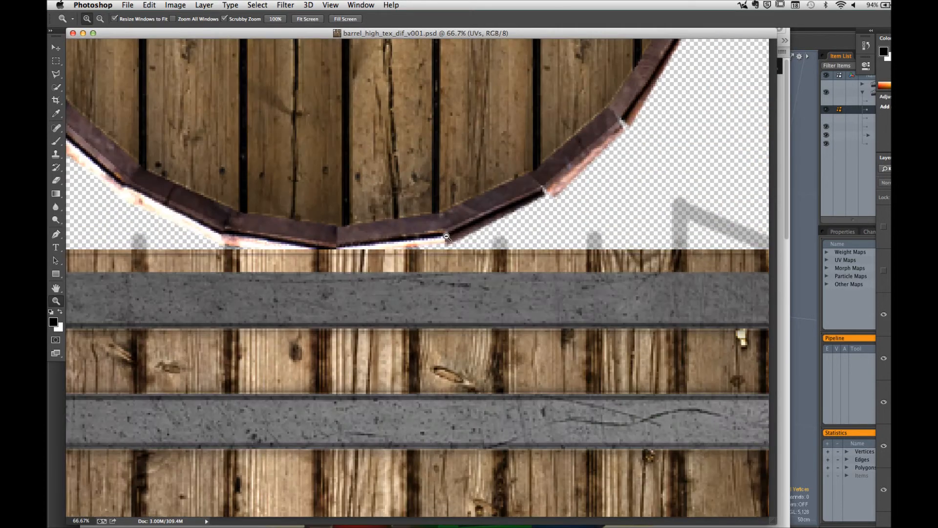
left_click_drag(285, 235, 399, 285)
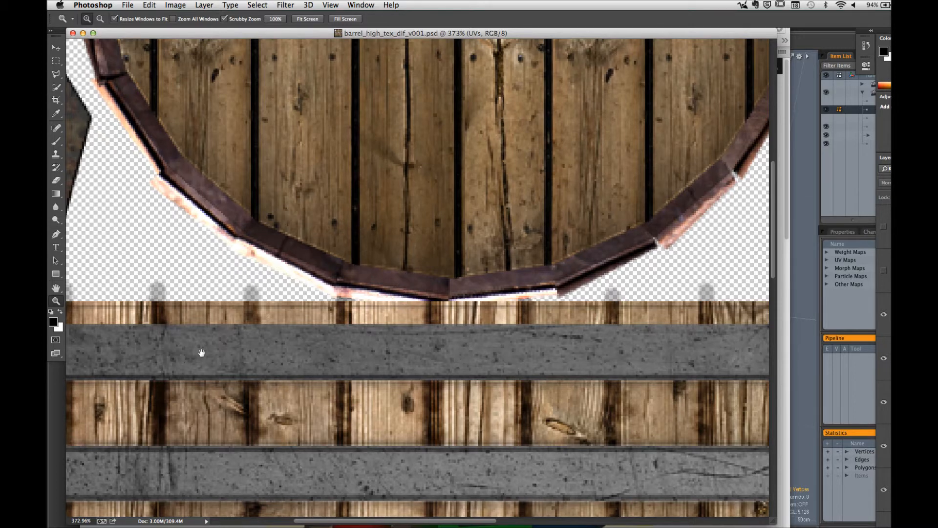
left_click_drag(201, 353, 553, 307)
key("f")
left_click_drag(159, 289, 483, 292)
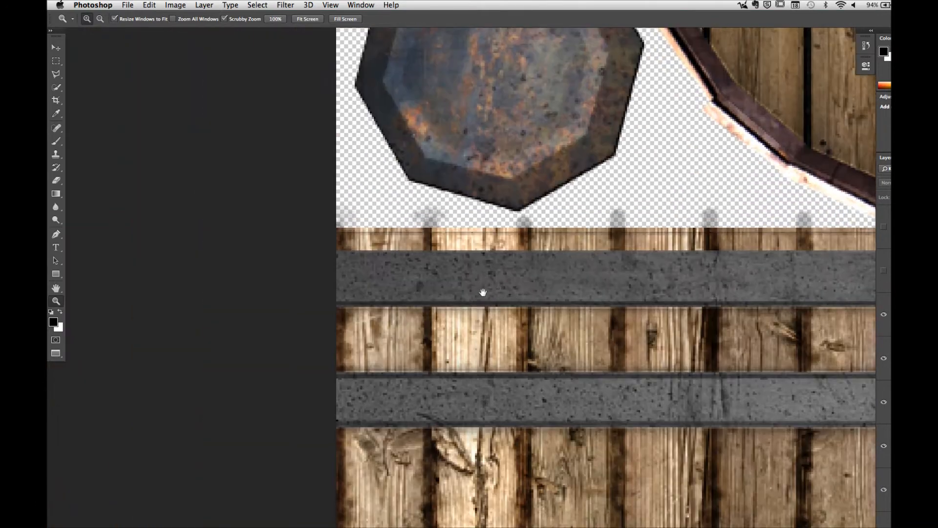
left_click(883, 228)
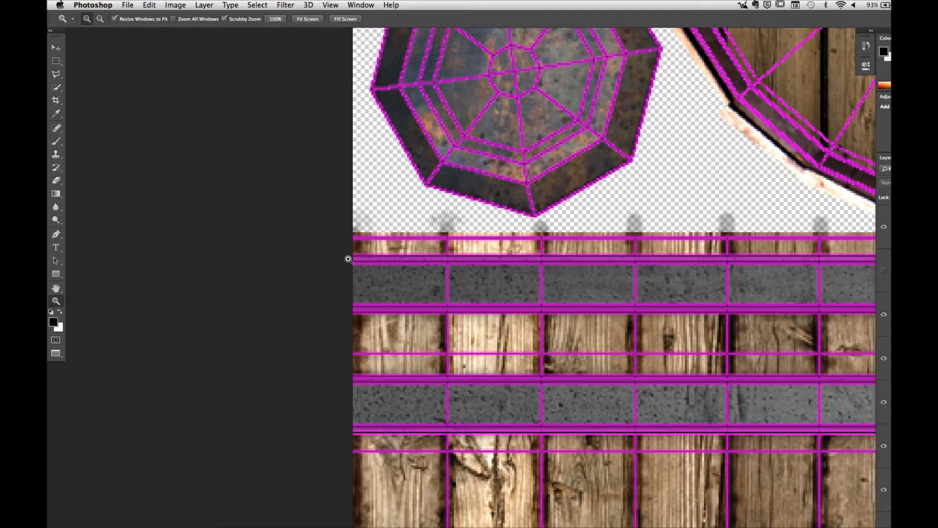
Step: Switch to modo, select the barrel's Barrel - High UV map and show it in the UV layout
key("super+Tab")
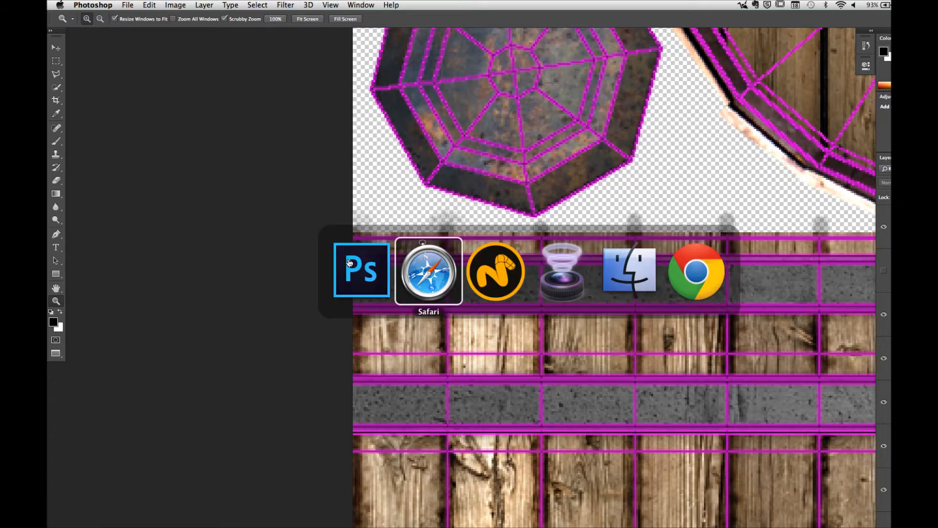
key("super+Tab")
left_click_drag(589, 286, 559, 312, "alt")
left_click(826, 260)
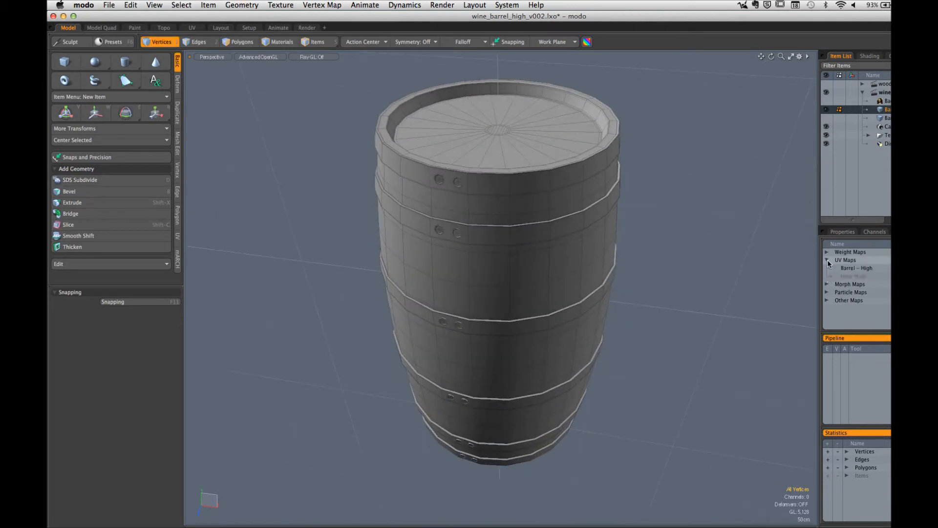
left_click(855, 267)
left_click(191, 28)
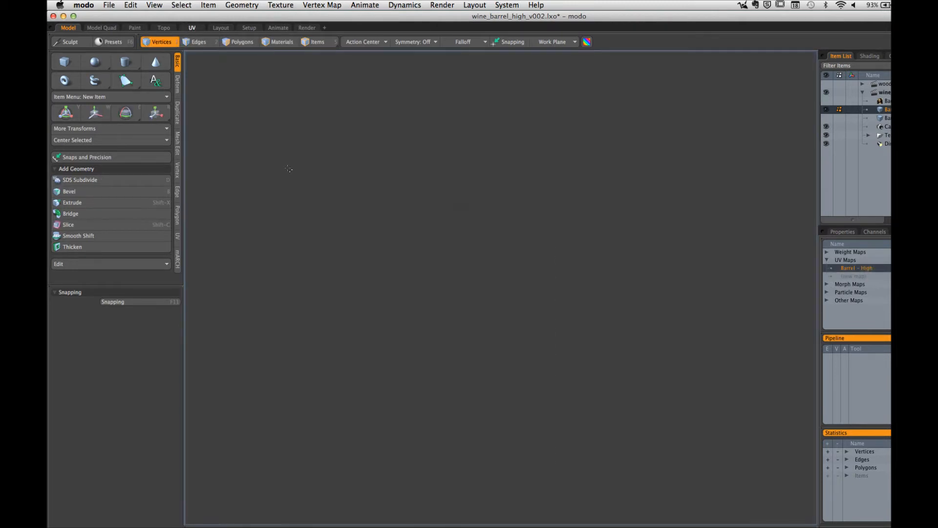
scroll(660, 259, "down", 3)
left_click_drag(660, 258, 685, 288, "alt")
scroll(510, 326, "up", 5)
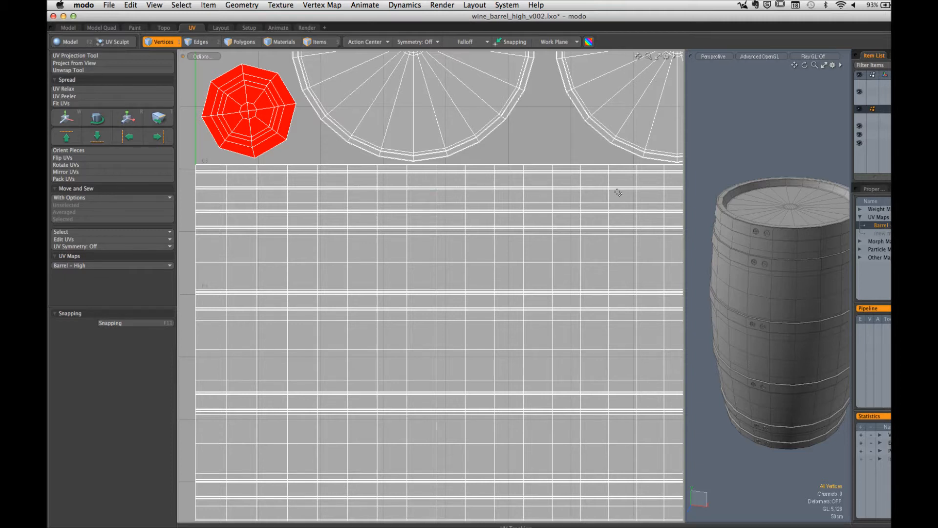
Step: Select five polygons along the barrel's top rim to check where they lie in the UV map, and clear the selection
left_click_drag(728, 198, 761, 297, "alt")
key("3")
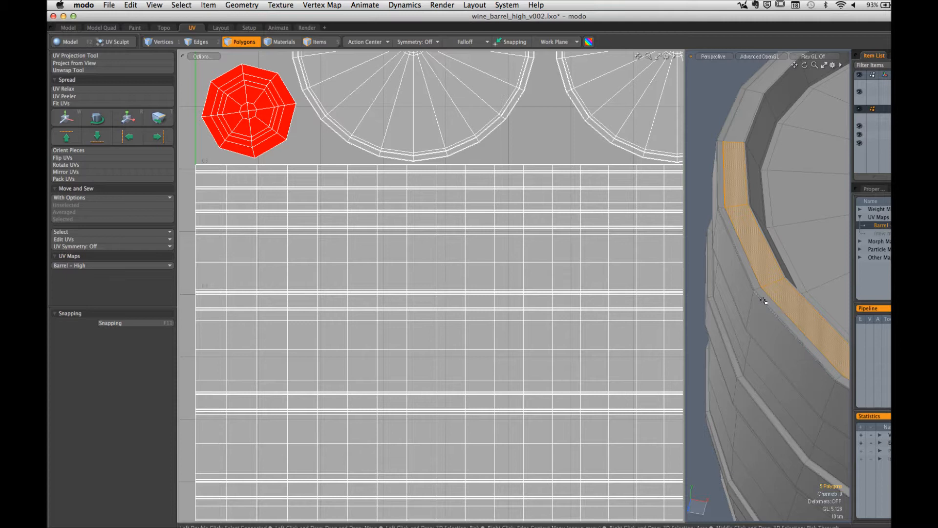
left_click_drag(782, 280, 715, 283, "ctrl+alt")
left_click_drag(715, 289, 730, 328, "alt")
left_click_drag(346, 225, 272, 283, "ctrl+alt")
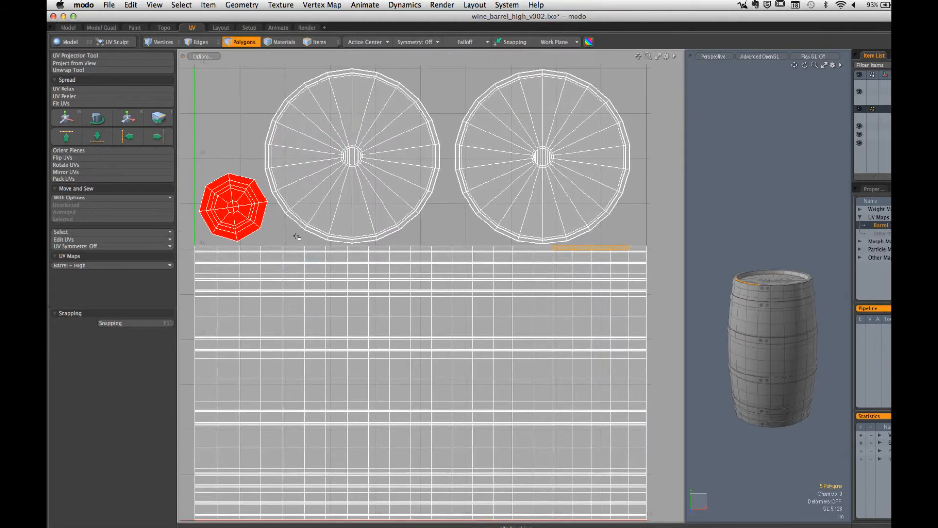
left_click(295, 235)
Step: Select all bolt polygons from their UV island, assign them a material named Bolts, and hide them
left_click_drag(268, 236, 370, 268, "alt+shift")
mouse_move(370, 269)
left_mouse_down("ctrl+alt")
mouse_move(406, 264)
mouse_move(377, 261)
left_mouse_up("ctrl+alt")
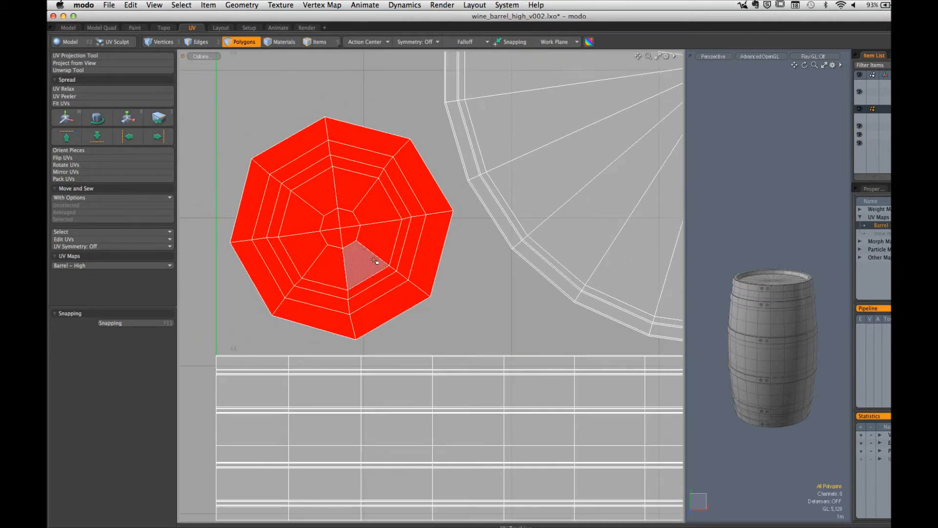
left_click(376, 261)
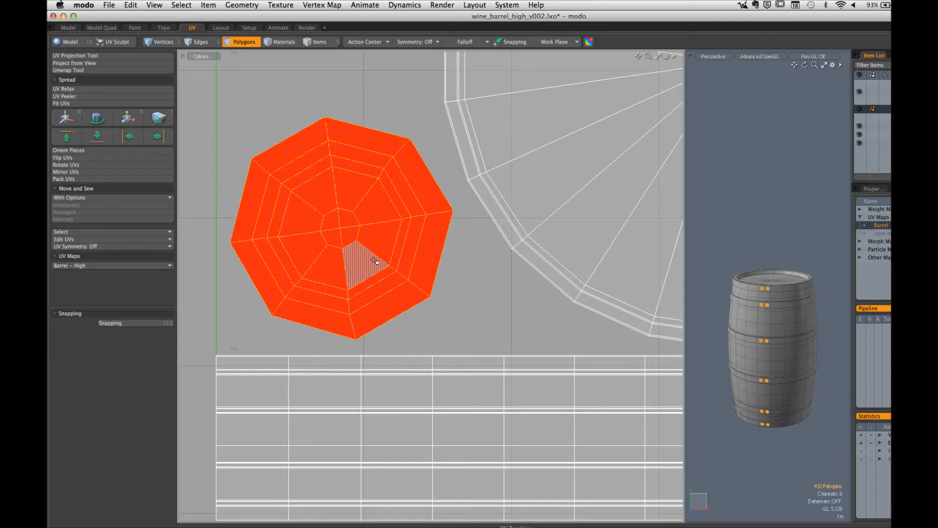
key("m")
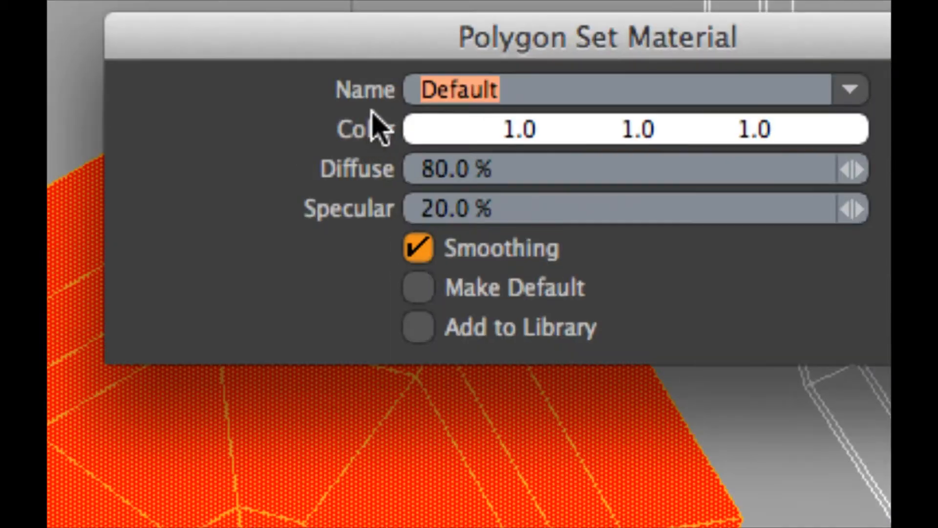
left_click_drag(432, 27, 403, 57)
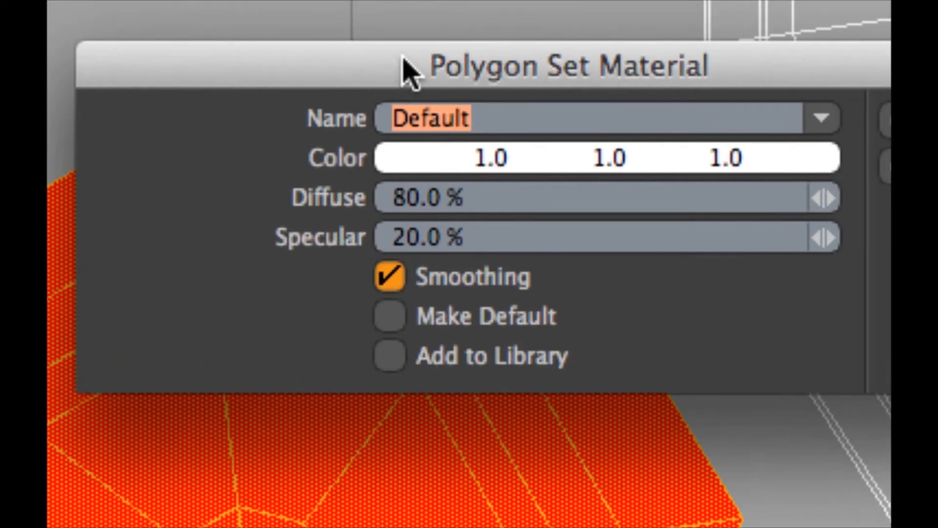
type("Bolts")
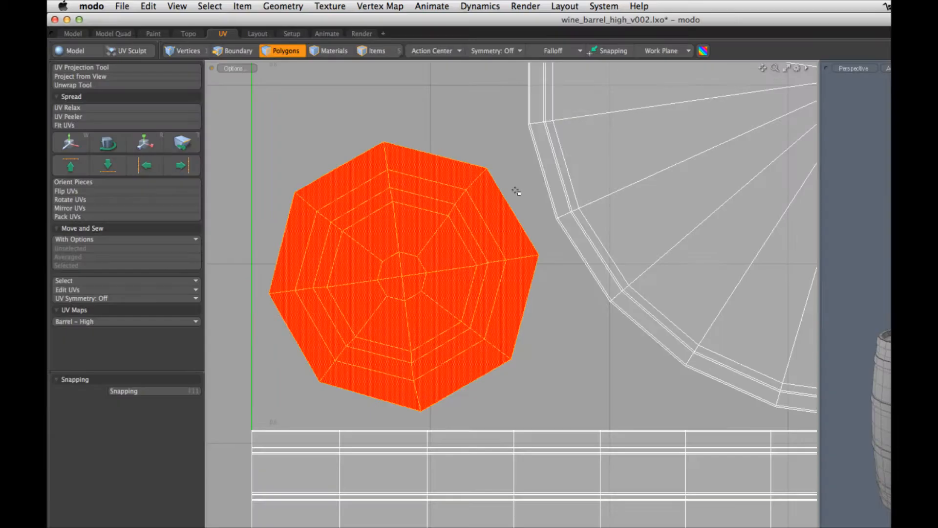
key("h")
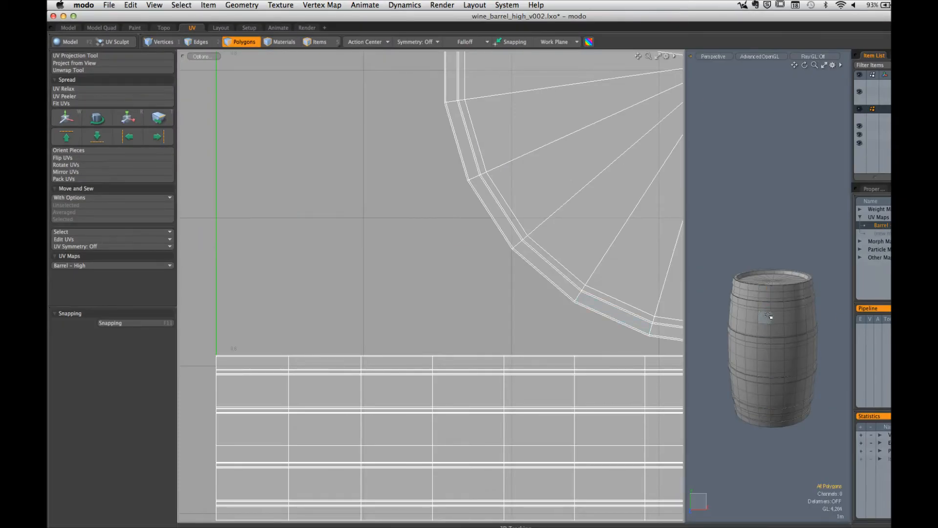
Step: Select two side-by-side polygons on the outer face of each of the barrel's two uppermost metal bands
left_click_drag(687, 282, 523, 276)
scroll(690, 271, "up", 5)
left_click_drag(690, 271, 626, 316, "alt+shift")
scroll(684, 299, "up", 4)
left_click_drag(685, 299, 669, 279, "alt")
left_click(621, 187)
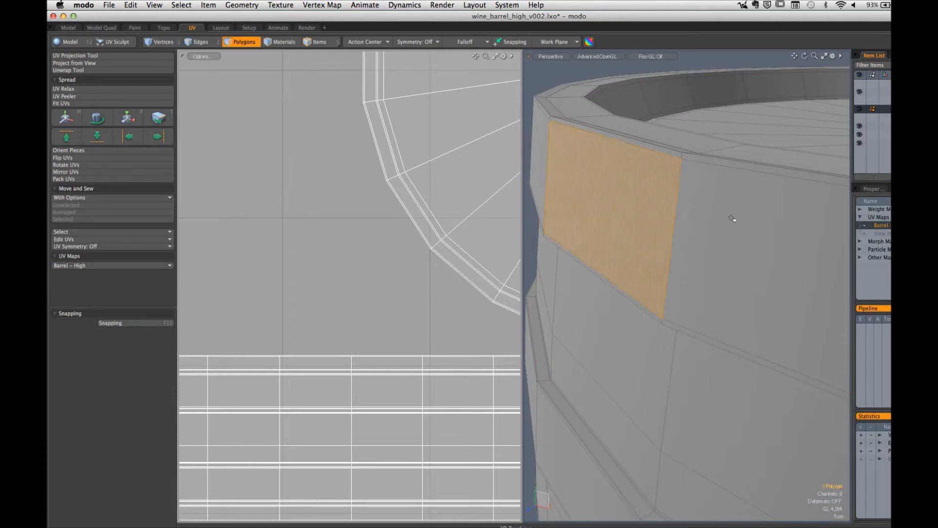
left_click(733, 218, "shift")
scroll(733, 218, "down", 5)
left_click_drag(624, 245, 640, 258, "alt")
scroll(640, 258, "up", 5)
left_click(652, 298, "shift")
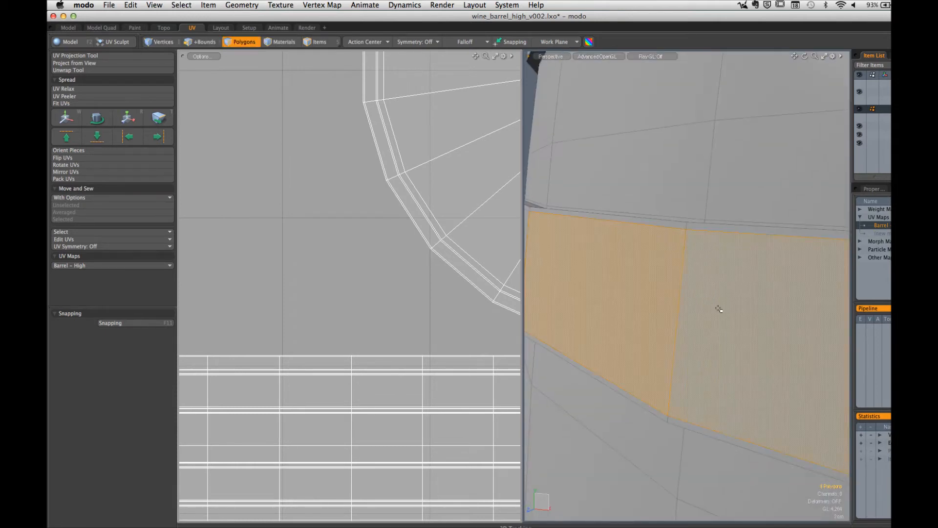
left_click(720, 308, "shift")
Step: Add two side-by-side polygons on each of the third and fourth metal bands to the selection
scroll(720, 308, "down", 5)
left_click_drag(676, 191, 669, 272, "alt")
left_click(617, 249, "shift")
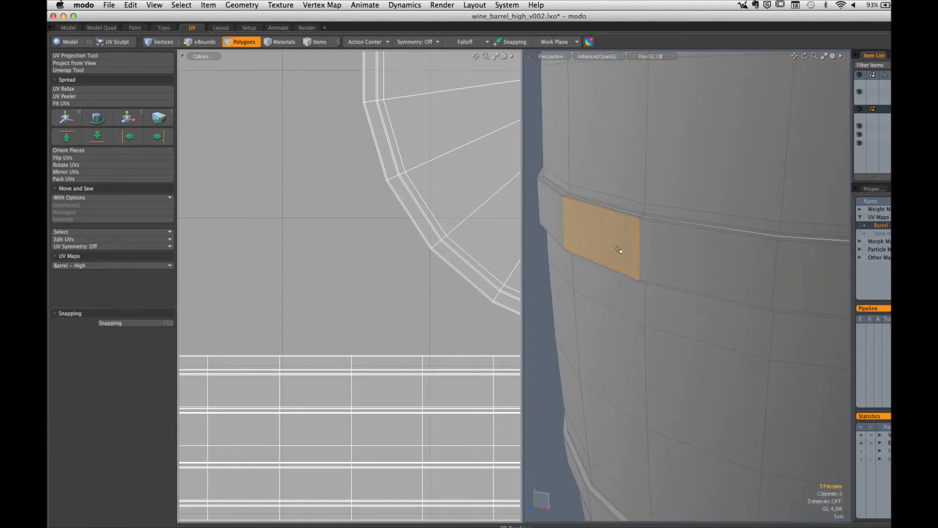
left_click(684, 269, "shift")
left_click_drag(682, 320, 682, 57, "alt+shift")
left_click_drag(687, 373, 676, 53, "alt")
left_click(632, 301, "shift")
left_click(681, 313, "shift")
Step: Add two side-by-side polygons on each of the two lowest metal bands to the selection
scroll(683, 357, "up", 5)
scroll(683, 357, "down", 5)
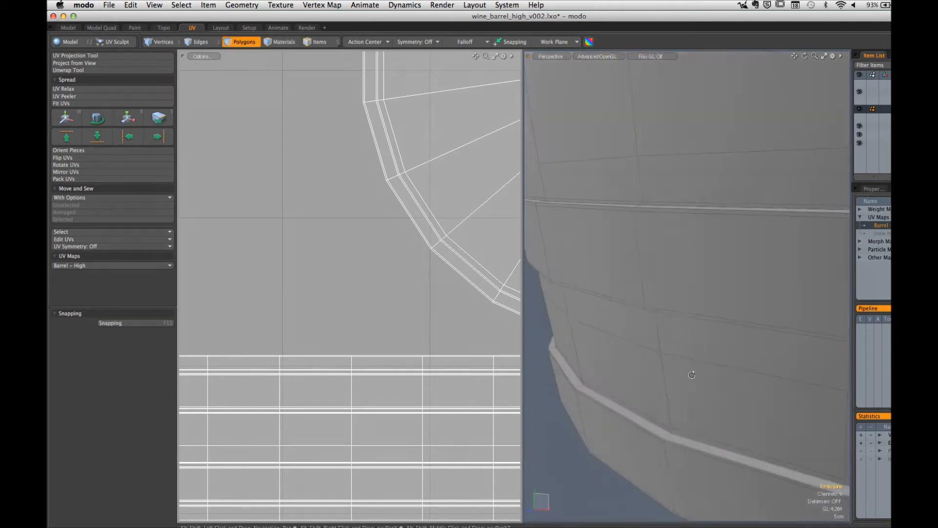
left_click(603, 256, "shift")
left_click(655, 262, "shift")
left_click_drag(655, 262, 686, 281, "alt")
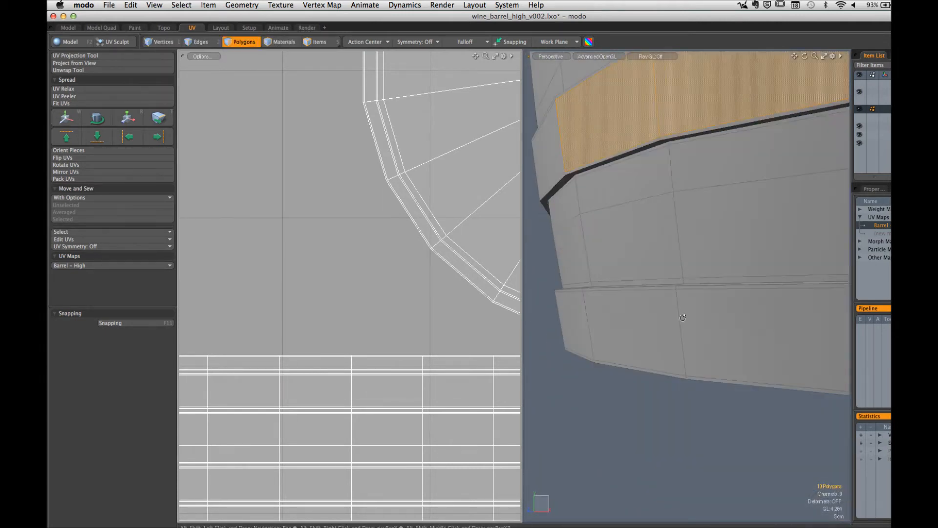
left_click(630, 349, "shift")
left_click(735, 336, "shift")
Step: Extend the selected polygon pairs to full loops around the barrel and grow the selection three times to cover the bands' edges
left_click_drag(703, 244, 703, 386, "alt")
key("l")
key("shift+Up")
key("shift+Up")
key("shift+Up")
mouse_move(703, 386)
left_mouse_down("alt")
mouse_move(725, 390)
mouse_move(708, 386)
left_mouse_up("alt")
left_click_drag(731, 255, 719, 361, "alt")
left_click_drag(719, 362, 644, 469, "alt+shift")
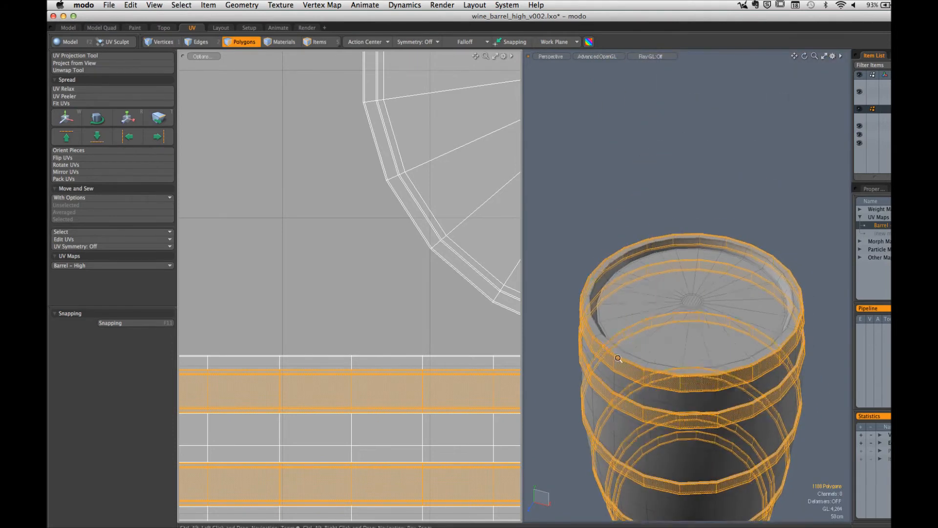
Step: Assign a material named Metal Bands to the selected band polygons and hide them
left_click_drag(620, 359, 741, 365, "ctrl+alt")
type("m")
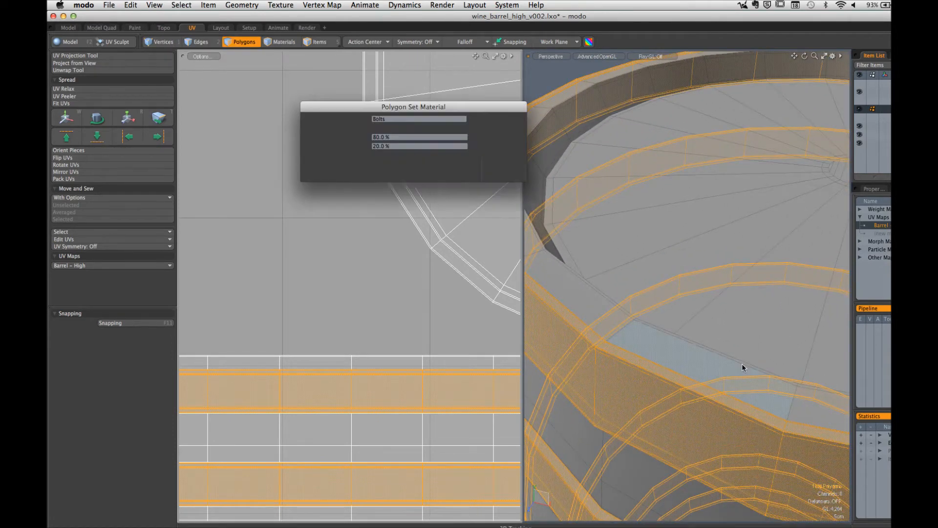
type("Bands")
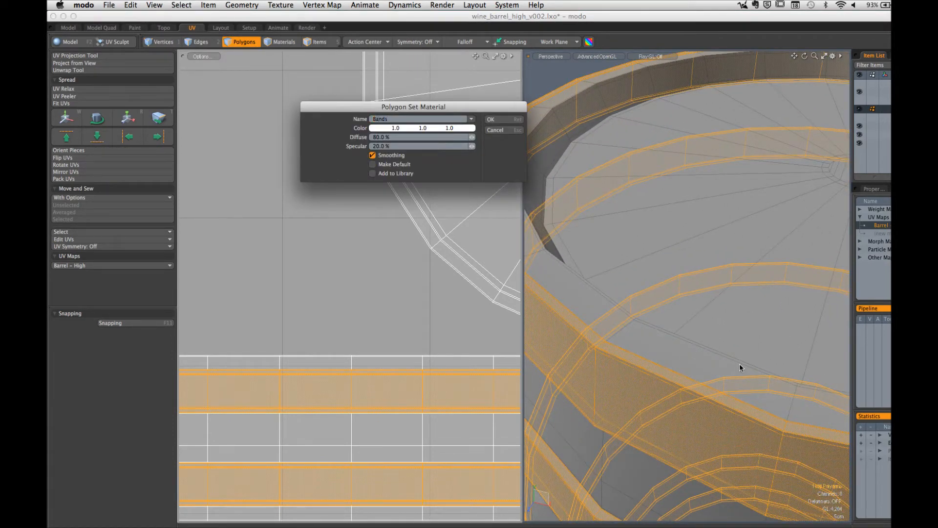
type("Metal")
key("Return")
key("h")
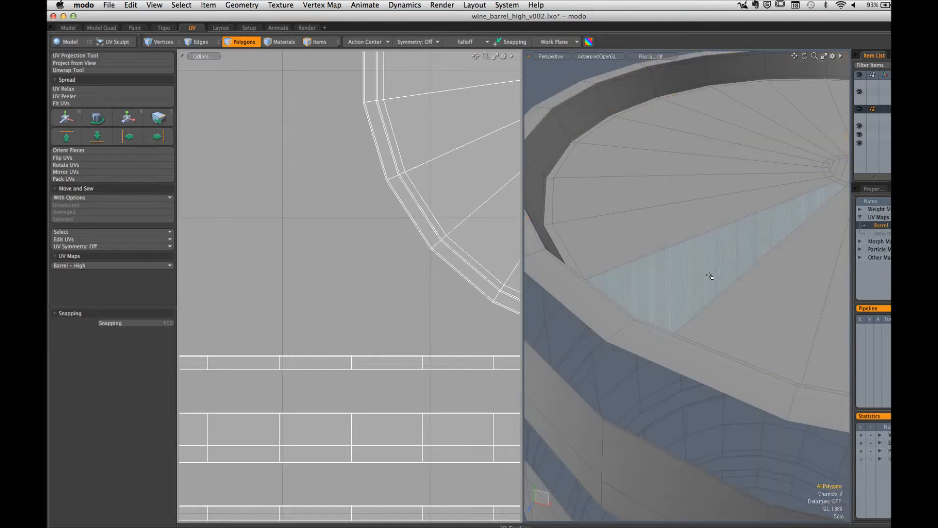
Step: Select all remaining barrel polygons, assign them a material named Wood Base, and unhide the bolts and bands
left_click_drag(728, 311, 649, 303, "ctrl+alt")
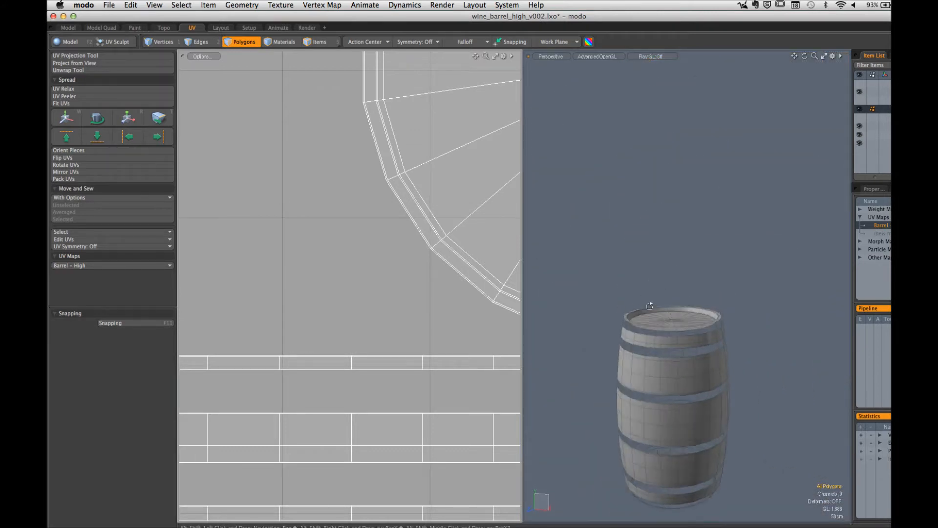
left_click_drag(657, 386, 661, 337, "alt+shift")
left_click(662, 340)
double_click(660, 339)
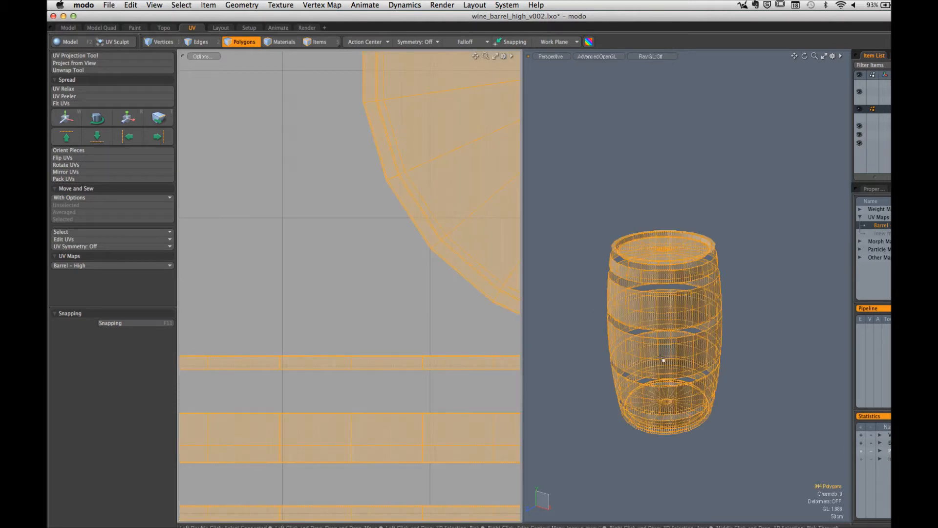
type("m")
type("Wood Base")
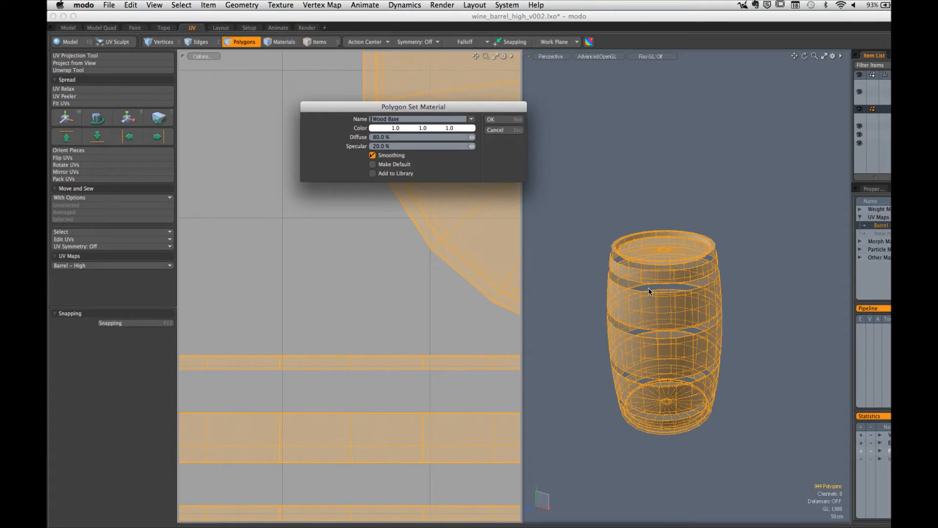
left_click(511, 120)
left_click(618, 159)
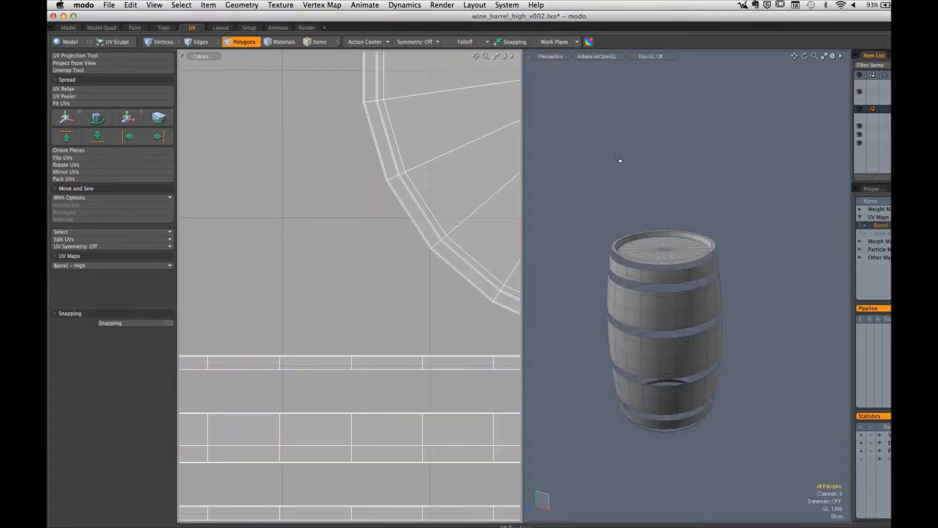
key("u")
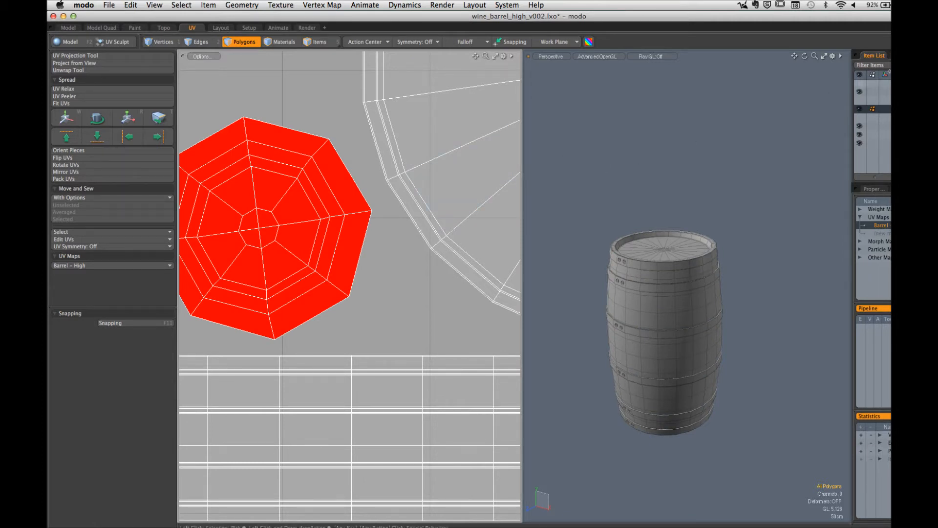
Step: Show the shader tree and examine the material properties inside the Bolts, Metal Bands and Wood Base groups
left_click(900, 56)
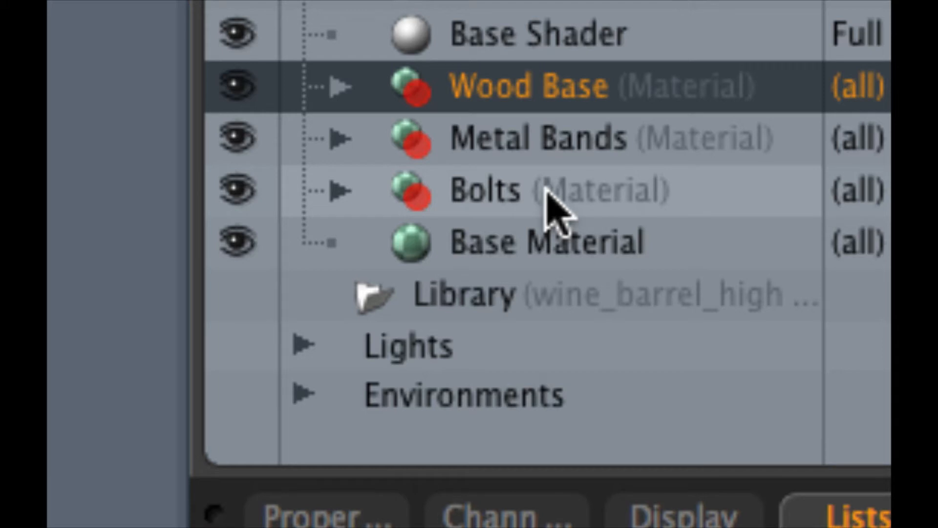
left_click(342, 190)
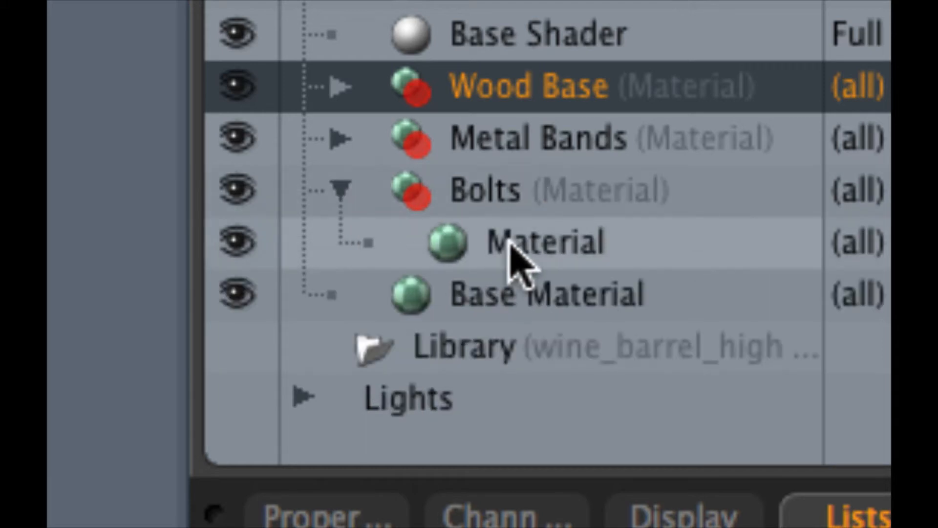
left_click(509, 242)
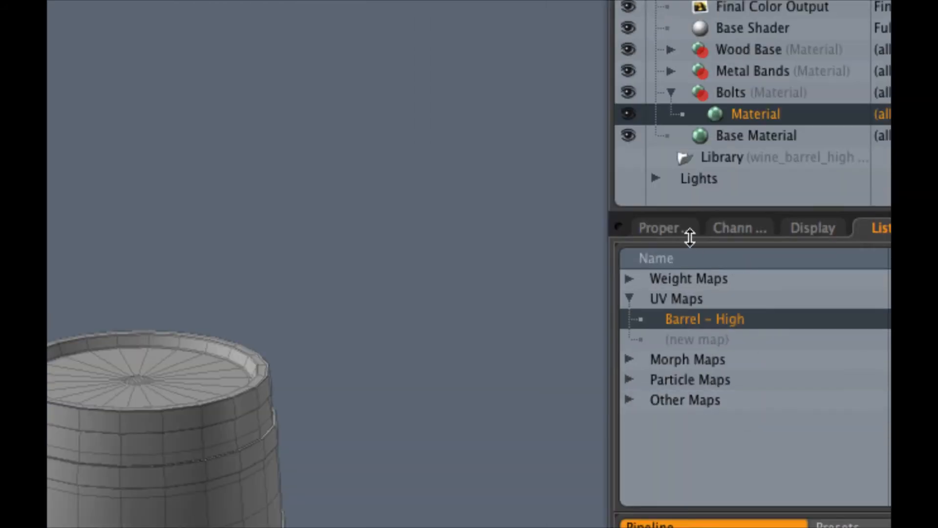
left_click(683, 230)
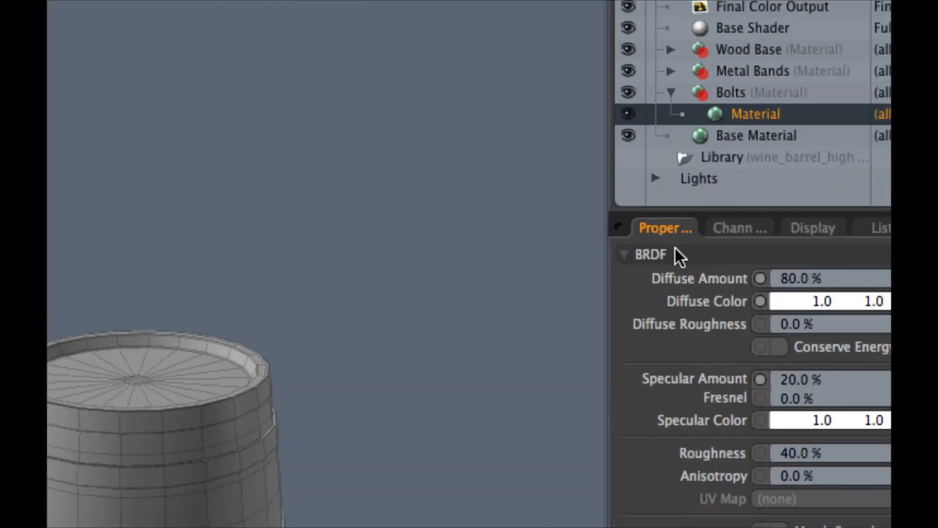
left_click(672, 71)
left_click(718, 93)
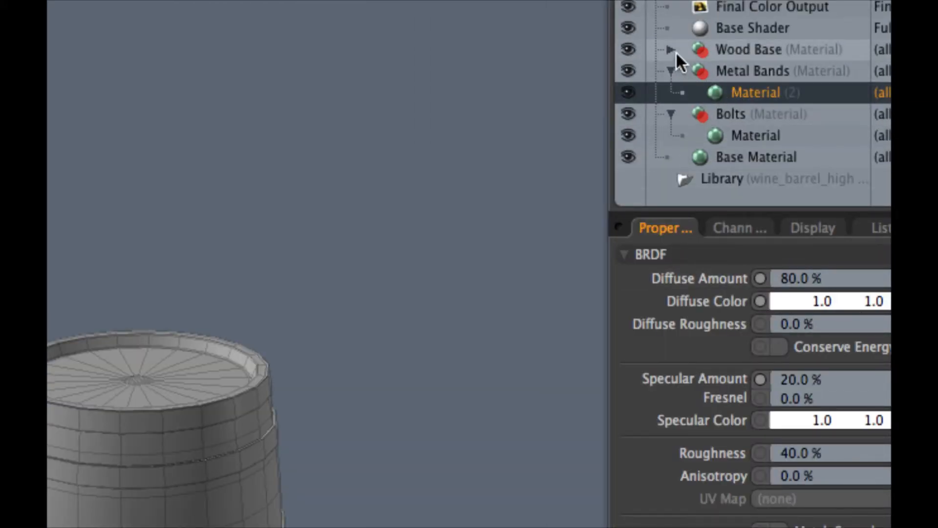
left_click(672, 49)
left_click(727, 72)
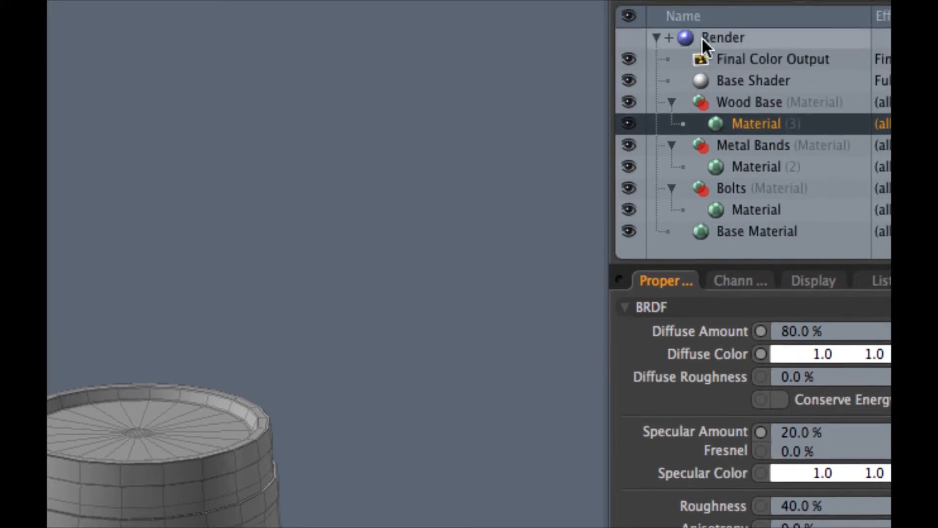
left_click(671, 102)
left_click(671, 124)
left_click(671, 145)
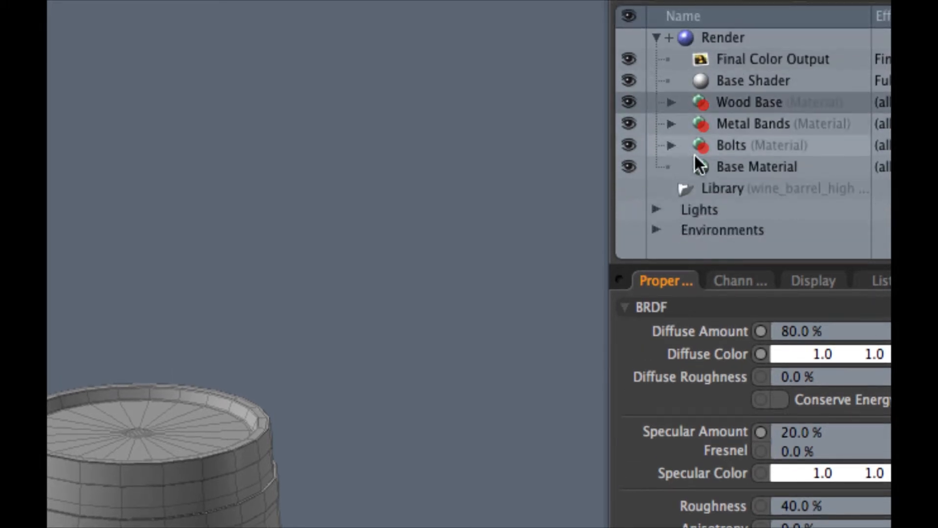
Step: Change the effect of the Final Color Output in the shader tree to Surface ID
left_click(728, 63)
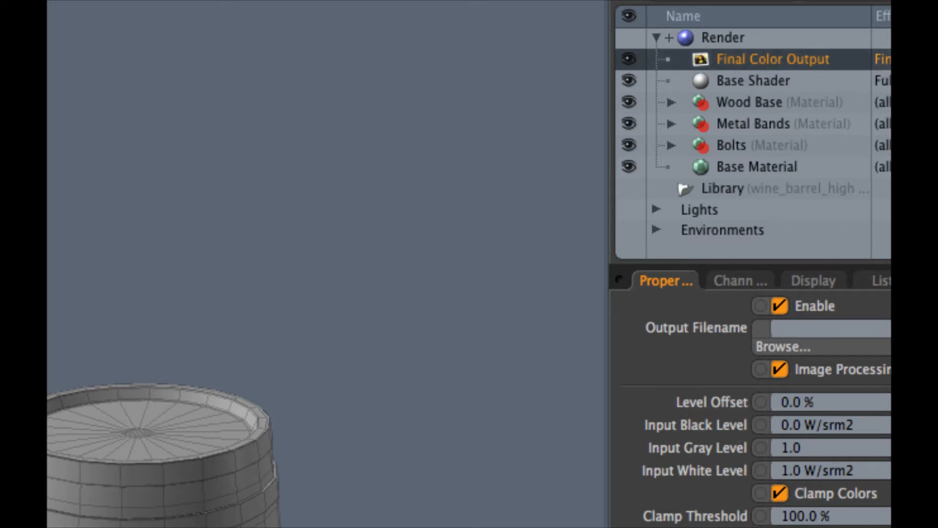
right_click(885, 59)
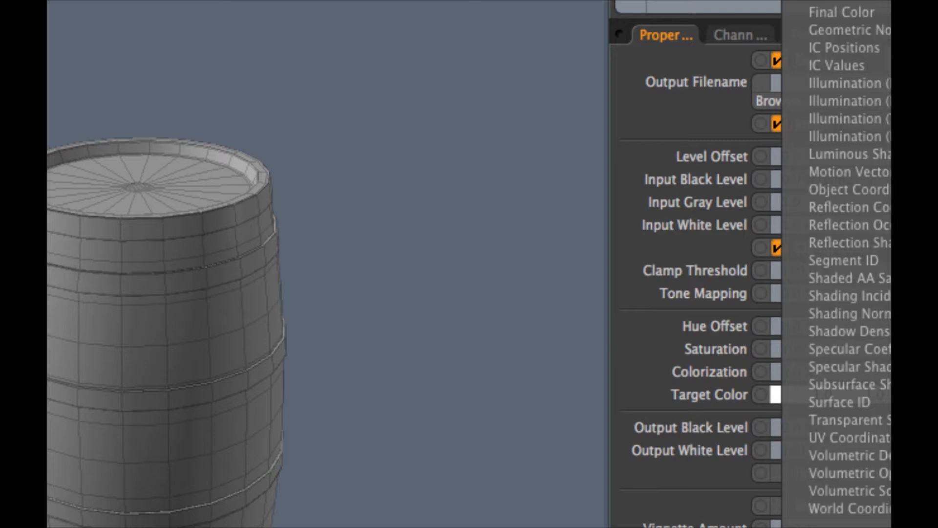
left_click(886, 401)
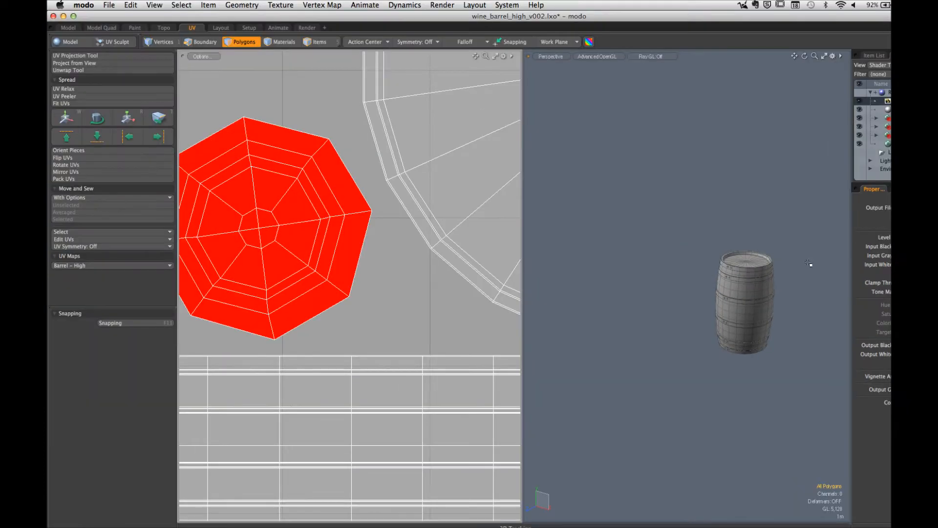
Step: Switch to the Render layout, view the barrel from a higher camera angle, and set the preview's effect to Surface ID Output
left_click(306, 27)
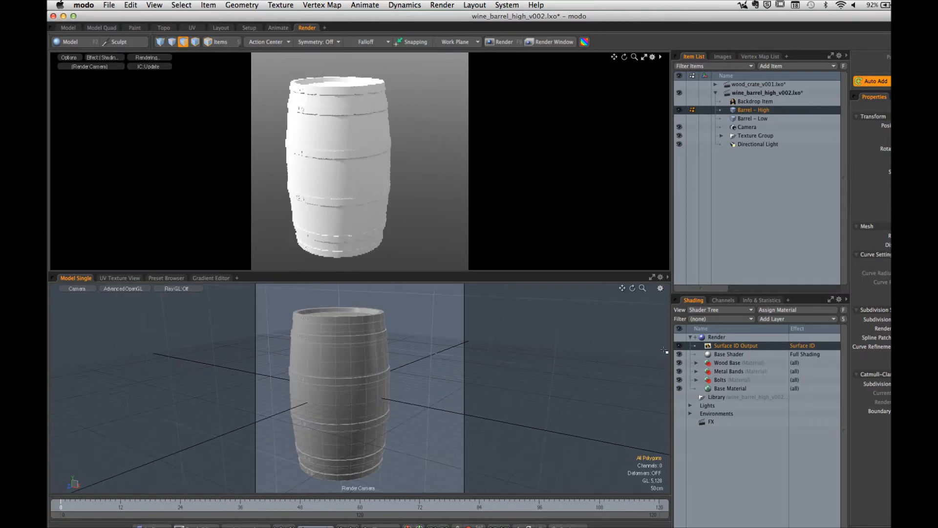
left_click(104, 58)
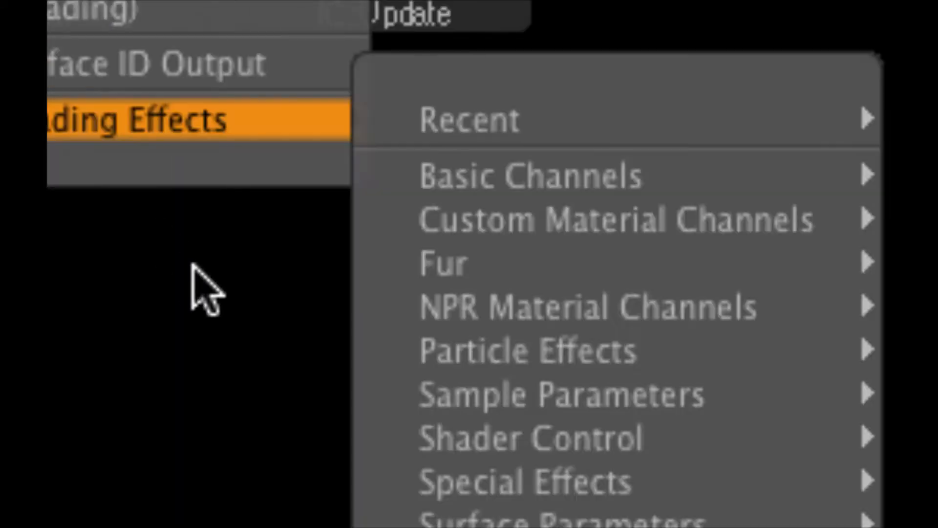
left_click(123, 121)
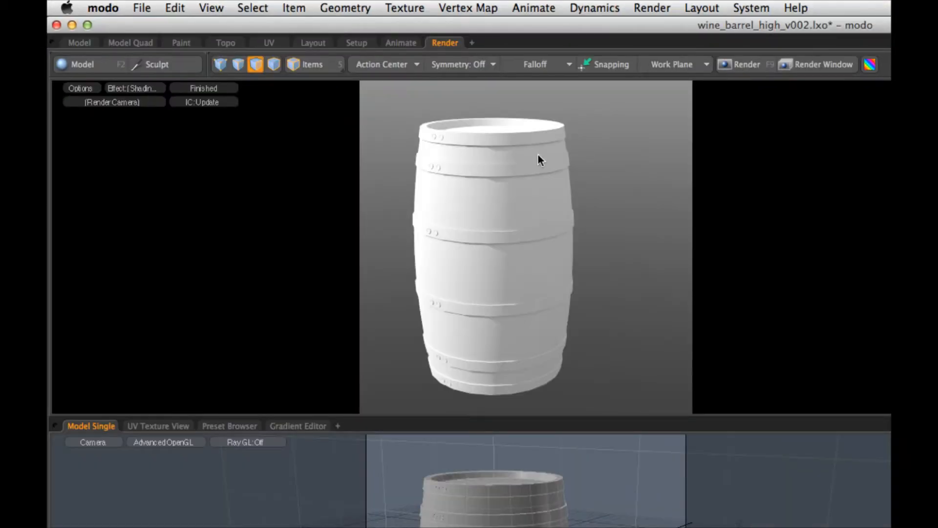
left_click_drag(538, 157, 516, 202, "alt")
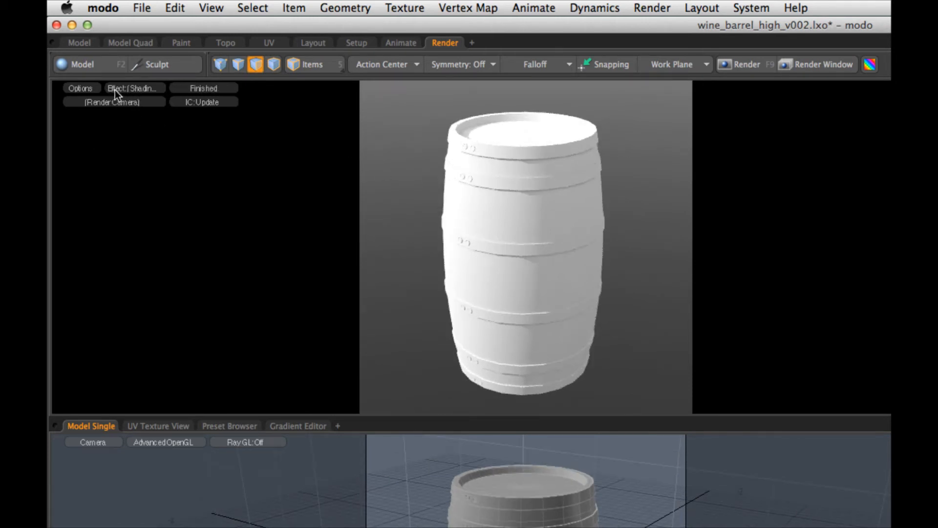
left_click(132, 92)
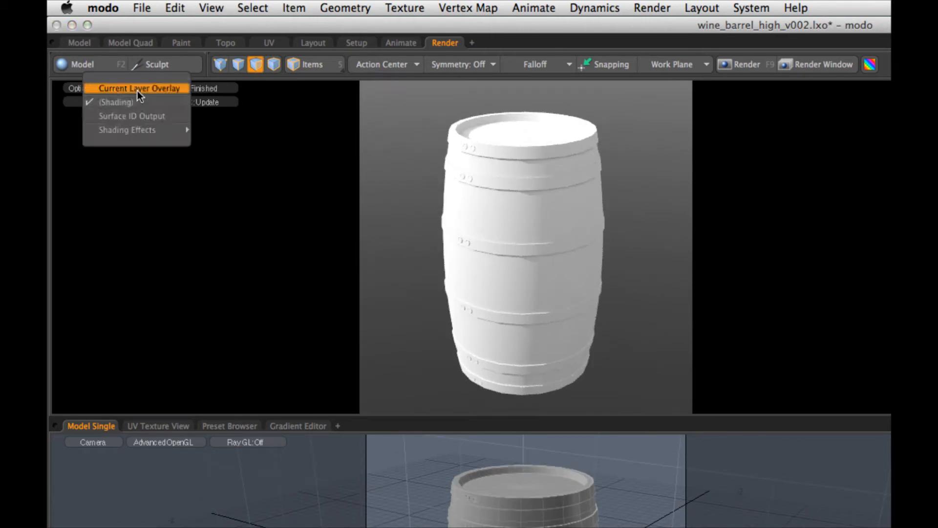
left_click(135, 115)
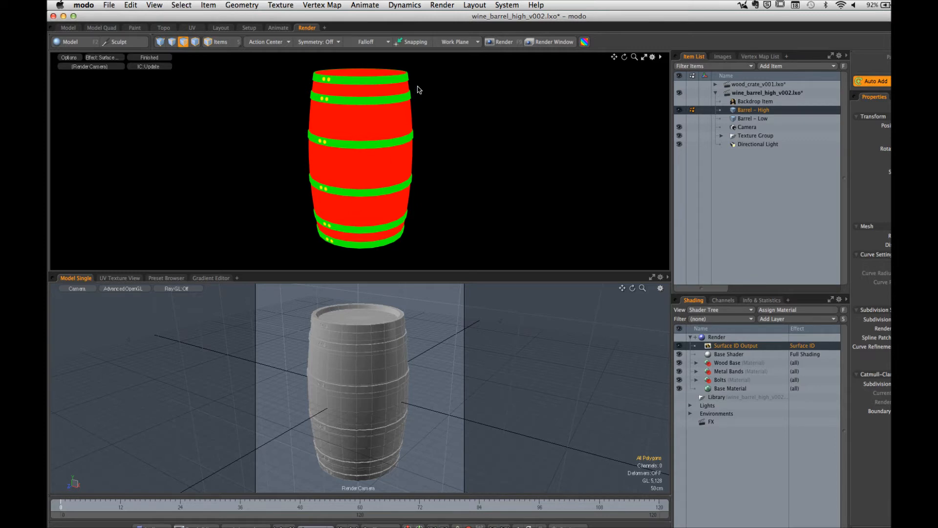
Step: Render the barrel's Surface ID pass from the camera and bake it to render outputs with the Barrel – High UV map
left_click(501, 43)
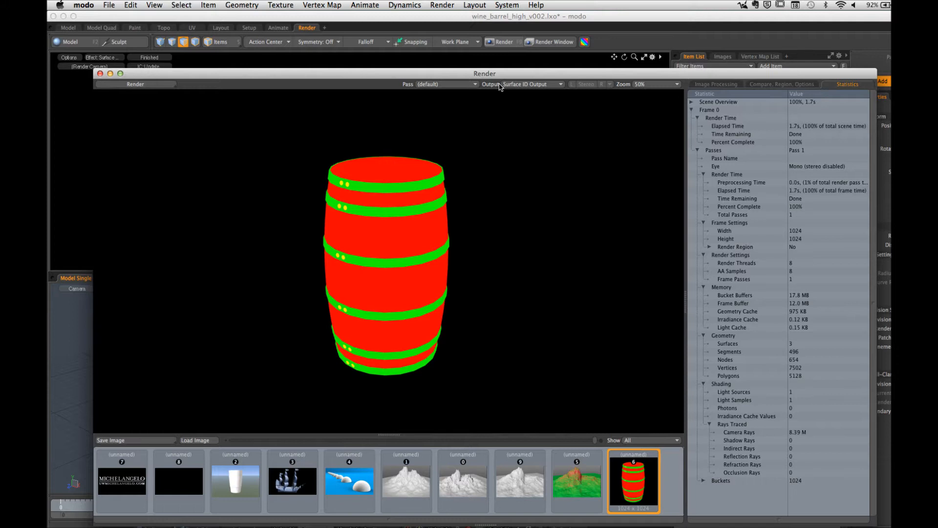
left_click(100, 73)
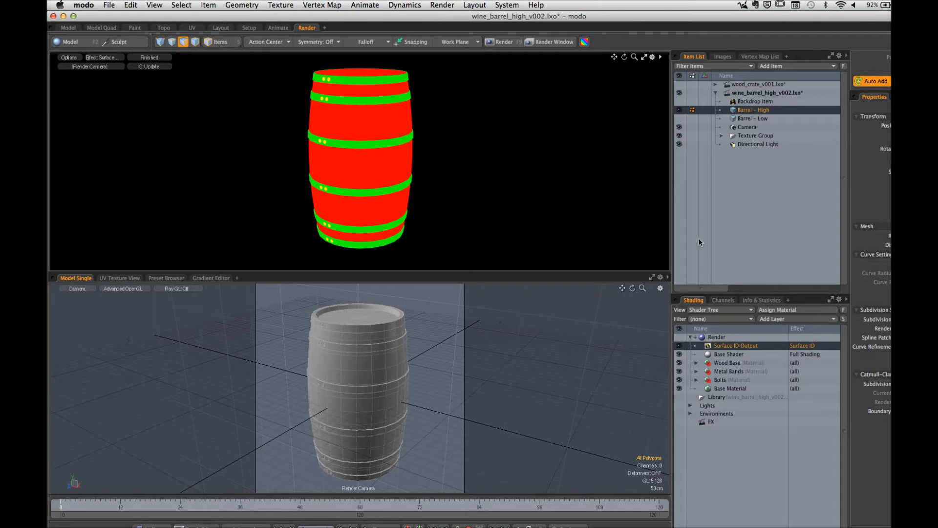
left_click(761, 57)
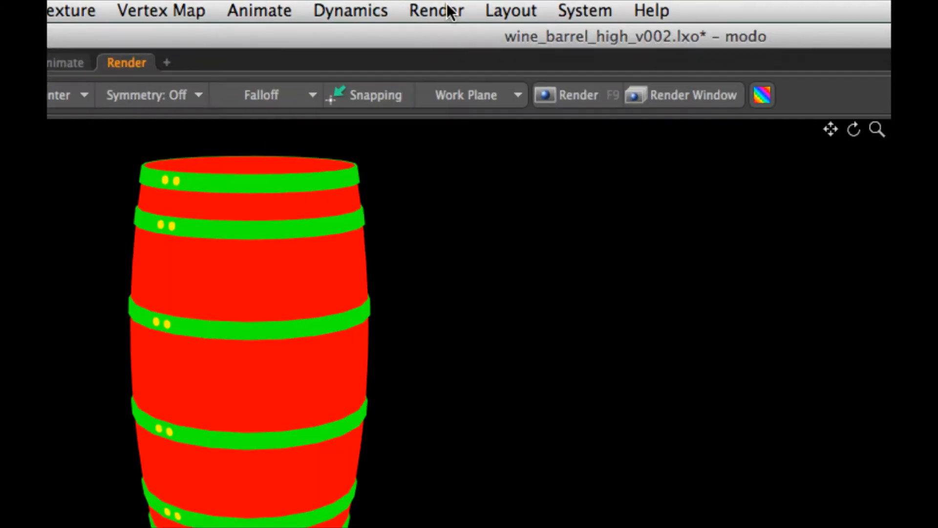
left_click(444, 5)
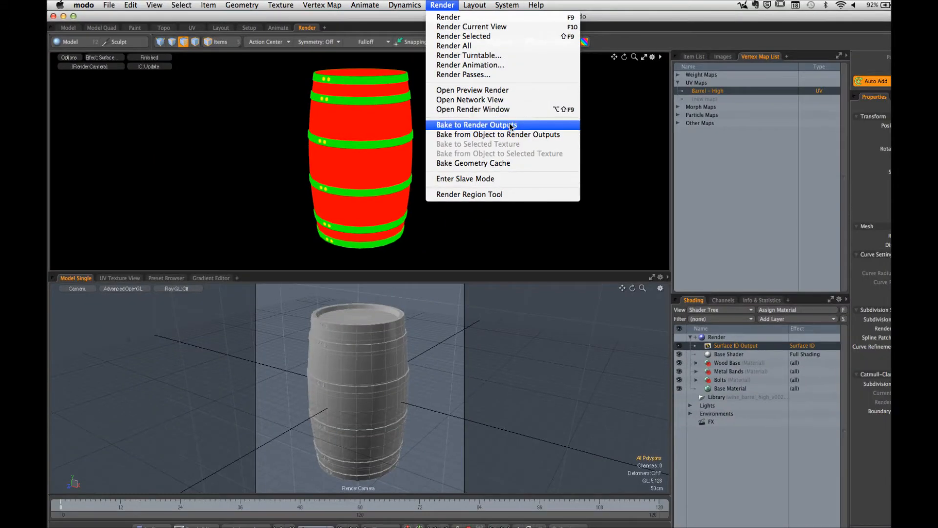
left_click(511, 125)
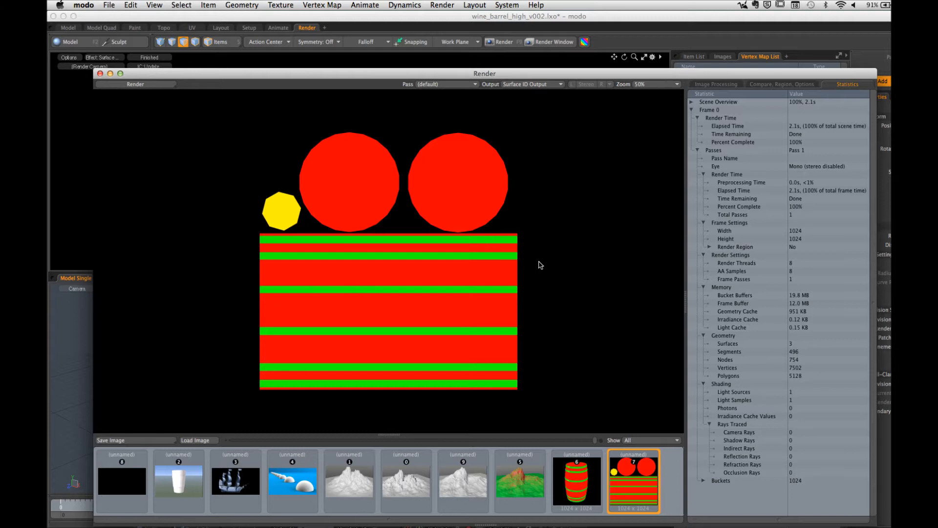
left_click(100, 74)
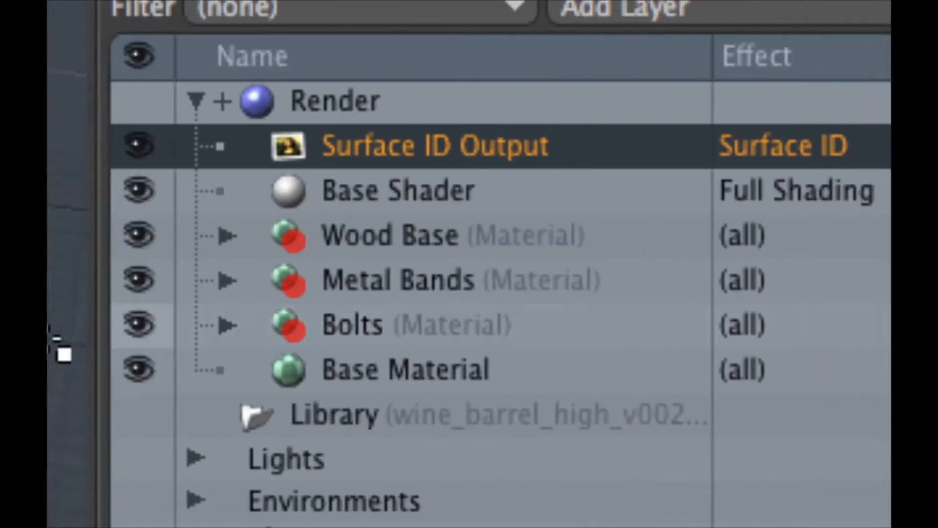
Step: Show the Render item's frame settings and open the frame width and height for editing
left_click(318, 115)
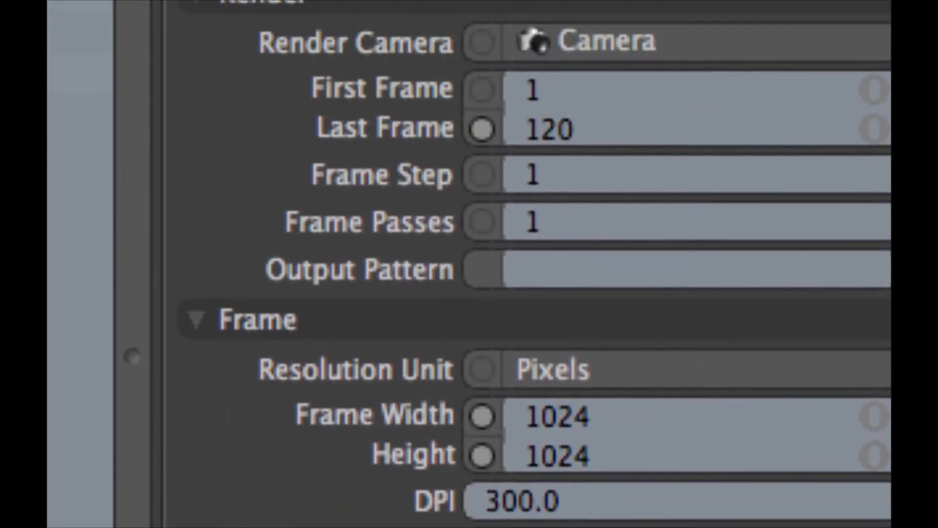
left_click(559, 427)
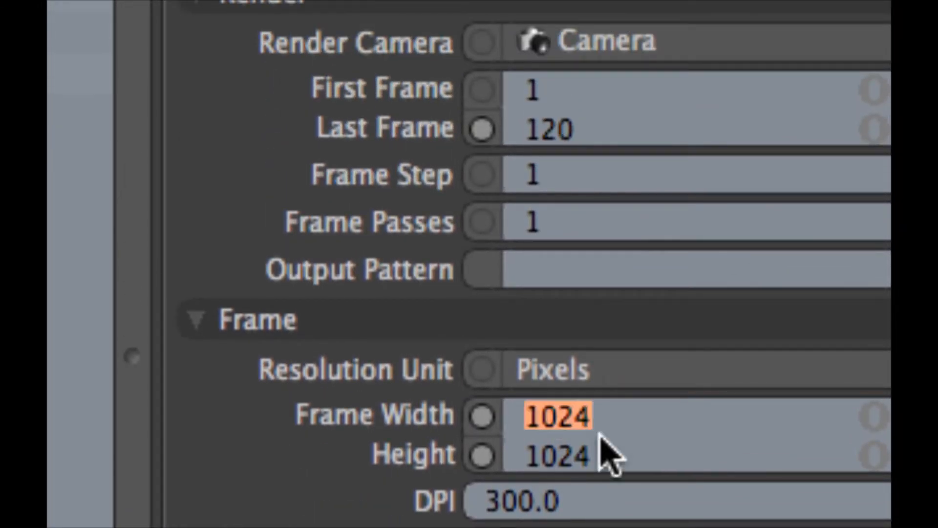
left_click(597, 443)
left_click(584, 424)
left_click(584, 457)
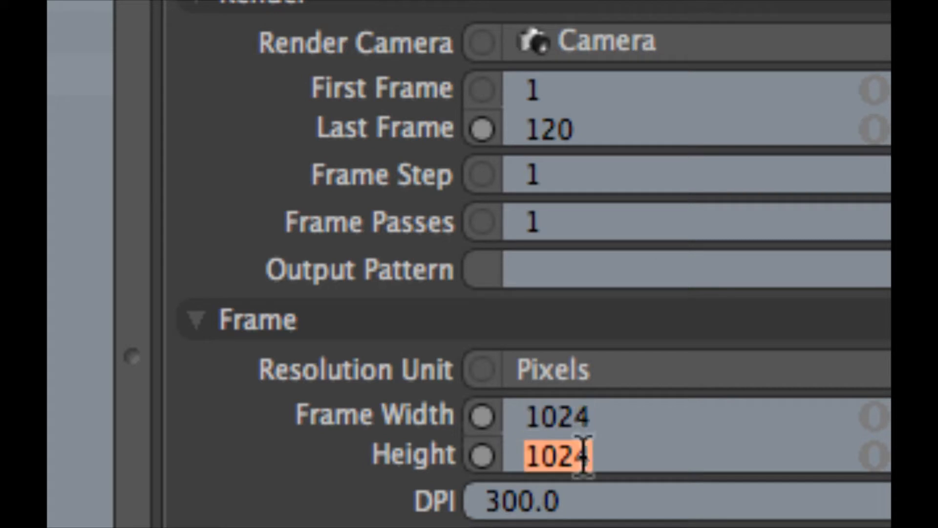
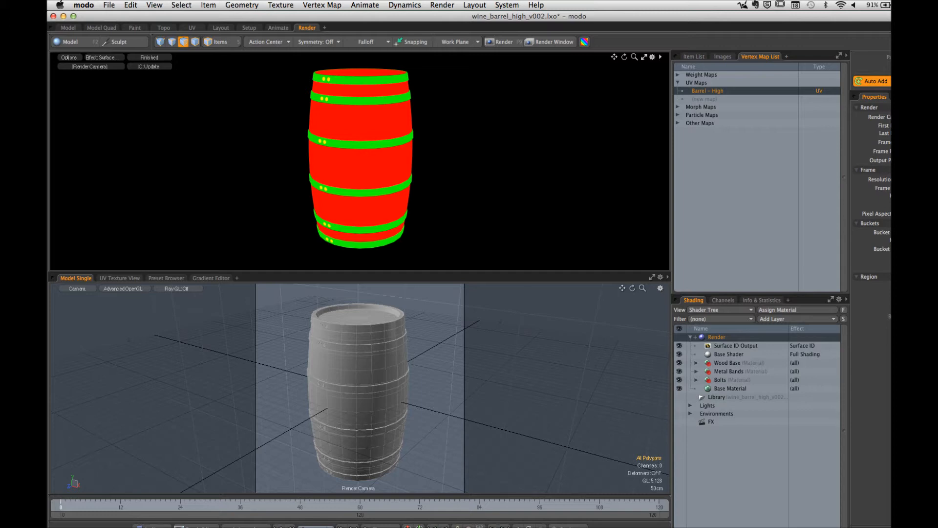
Step: Bake the barrel's Surface ID pass to render outputs again and save the image to the Desktop as barrel_sur_id in PNG format
left_click(451, 5)
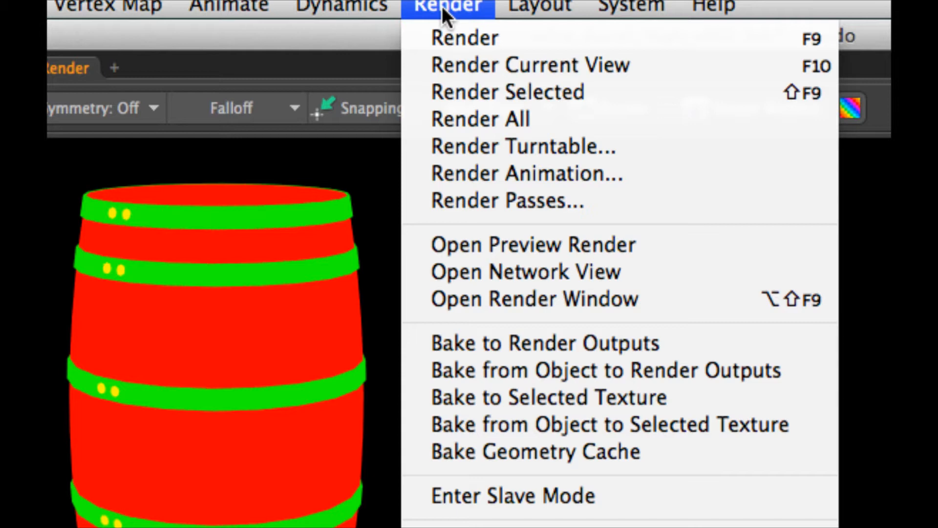
left_click(504, 343)
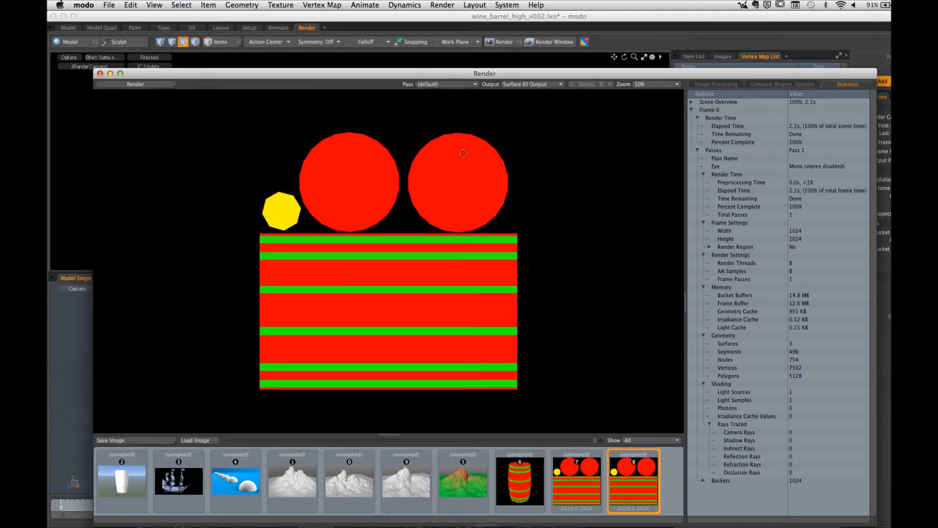
left_click(137, 441)
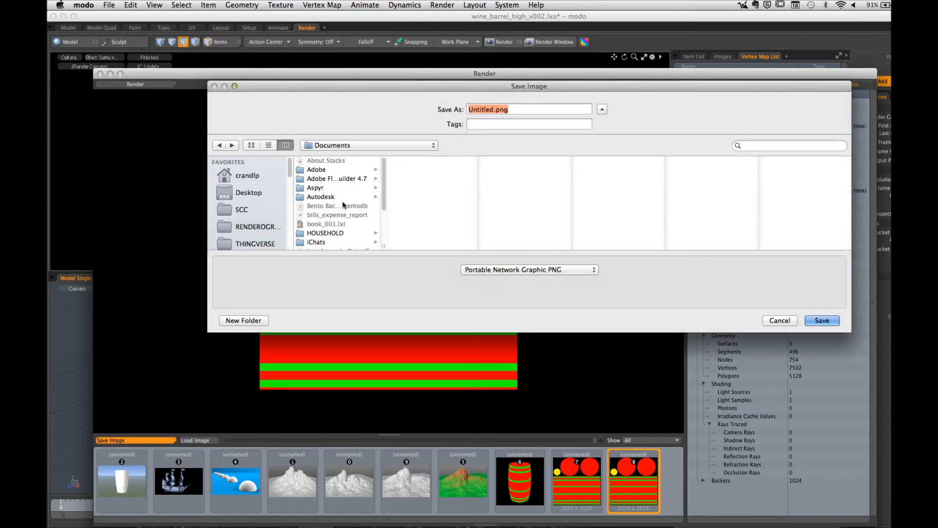
key("super+d")
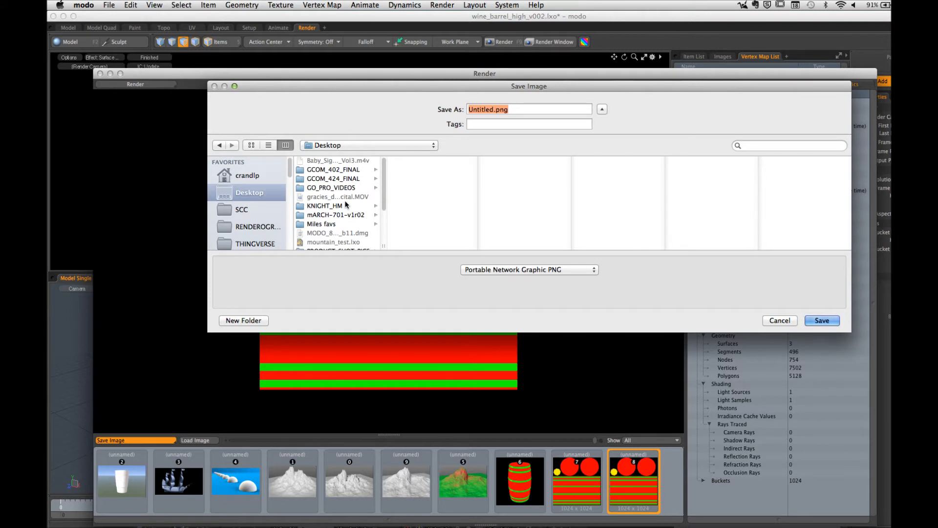
type("barrel_sur_id")
left_click(822, 320)
Step: Hide modo to switch to Photoshop and bring the whole barrel diffuse texture into view
left_click(86, 5)
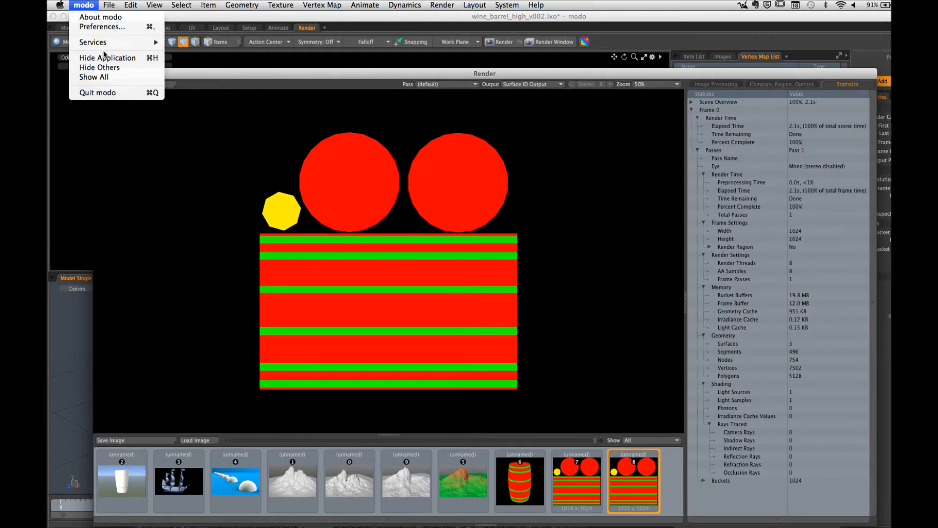
left_click(104, 58)
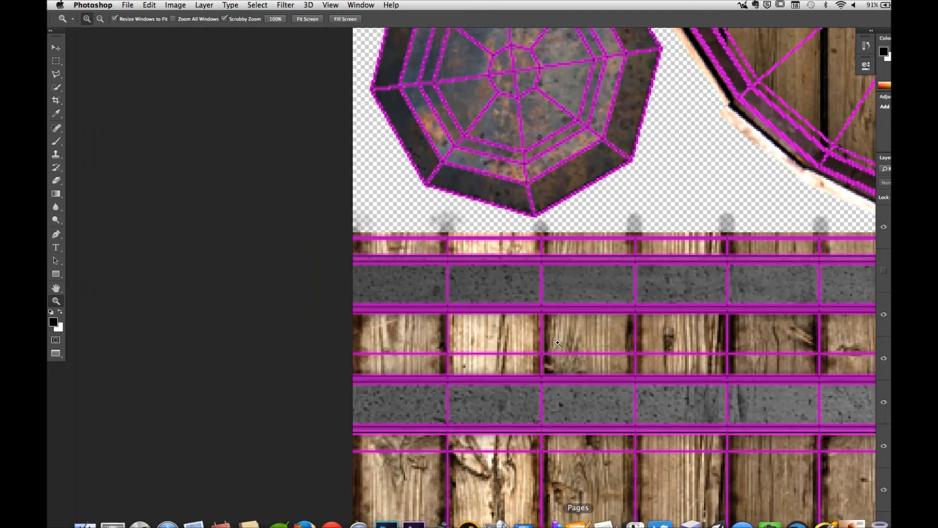
left_click_drag(563, 198, 498, 201, "alt")
left_click_drag(702, 217, 503, 228)
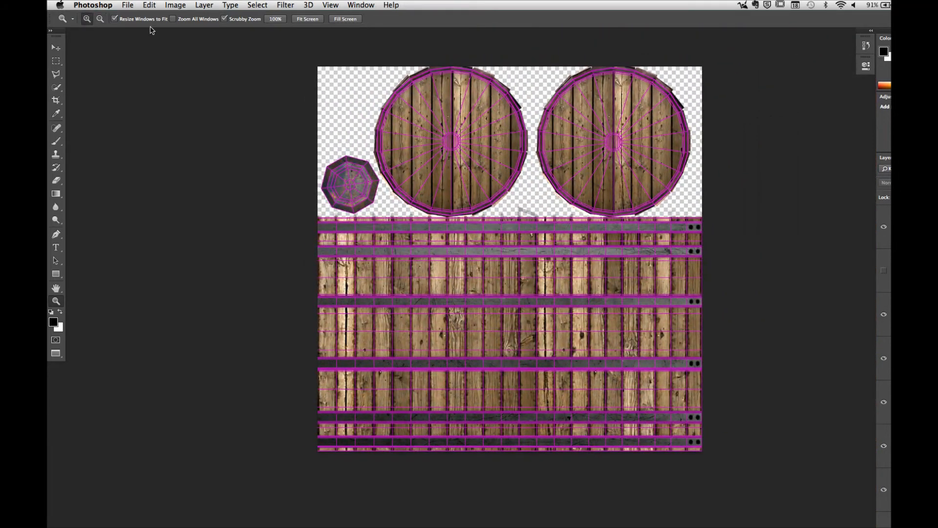
Step: Create a new blank document 1024 pixels wide and 1024 pixels high
left_click(128, 5)
left_click(132, 18)
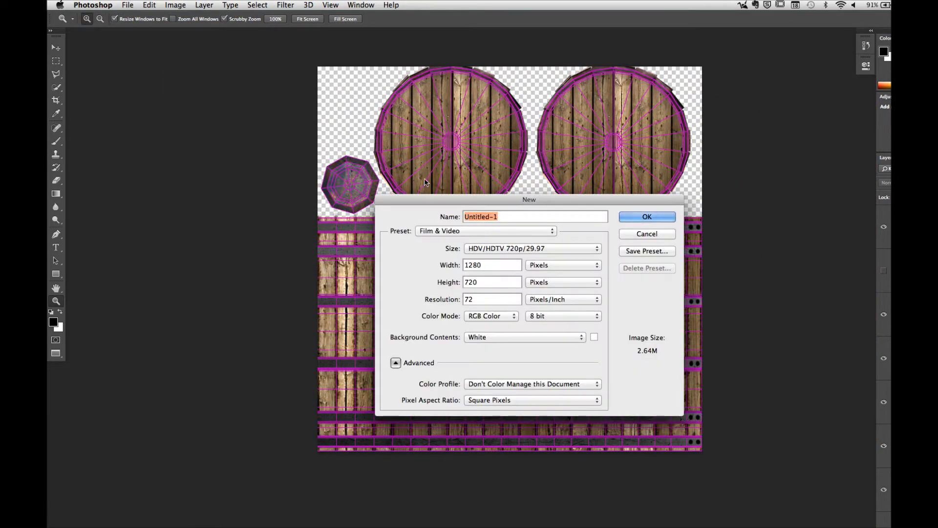
double_click(487, 264)
type("10")
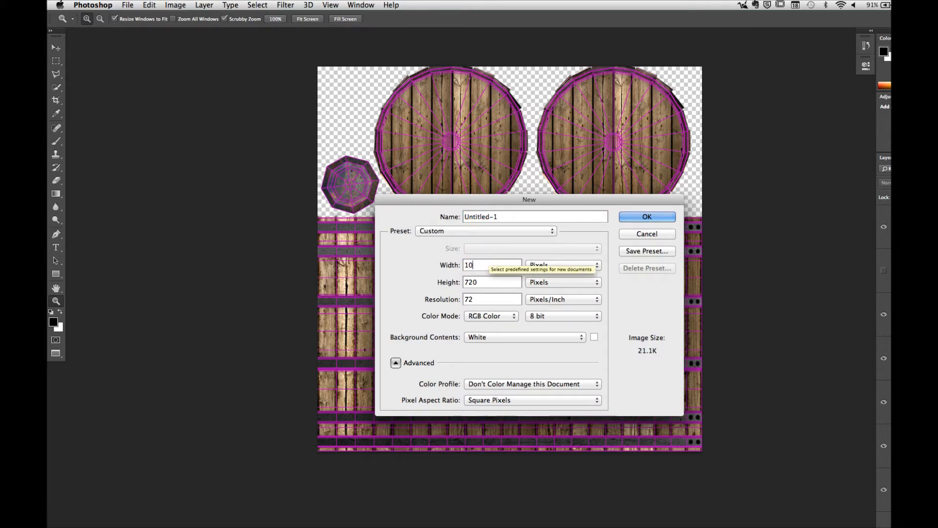
type("24")
key("Tab")
type("1024")
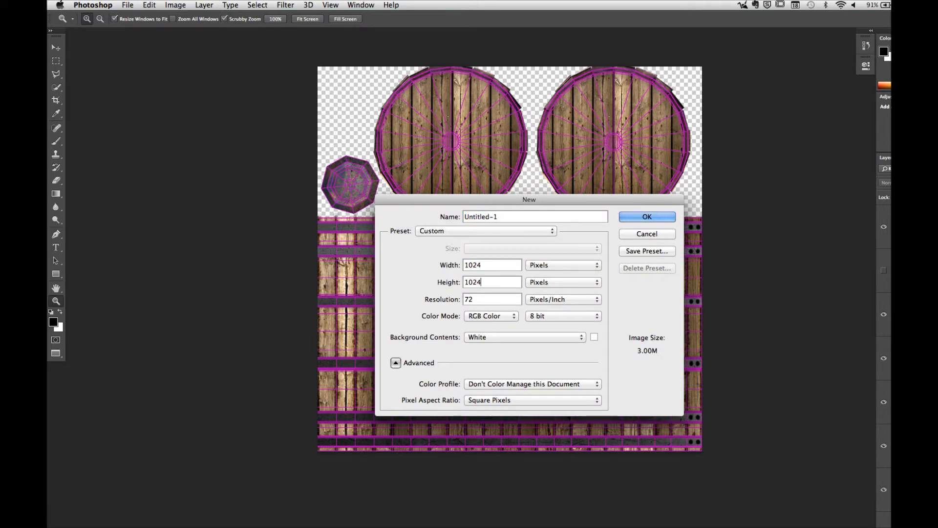
left_click(652, 216)
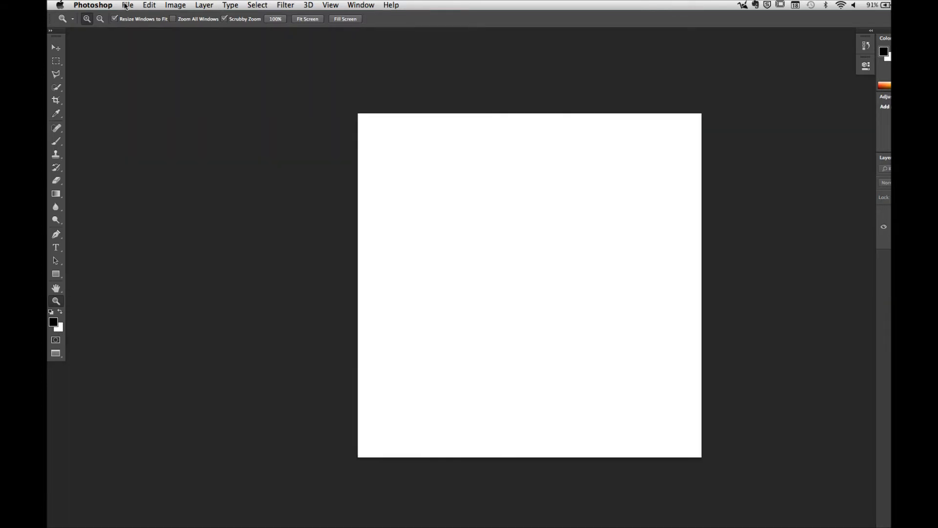
Step: Uncover the desktop behind the document windows and open barrel_sur_id.png from it in Photoshop
key("f")
key("f")
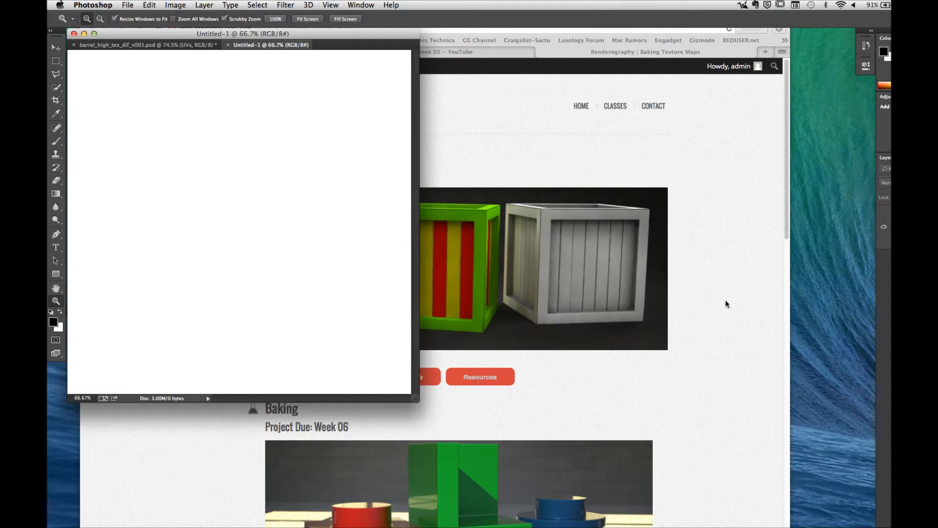
left_click(738, 295)
key("cmd+h")
left_click(692, 126)
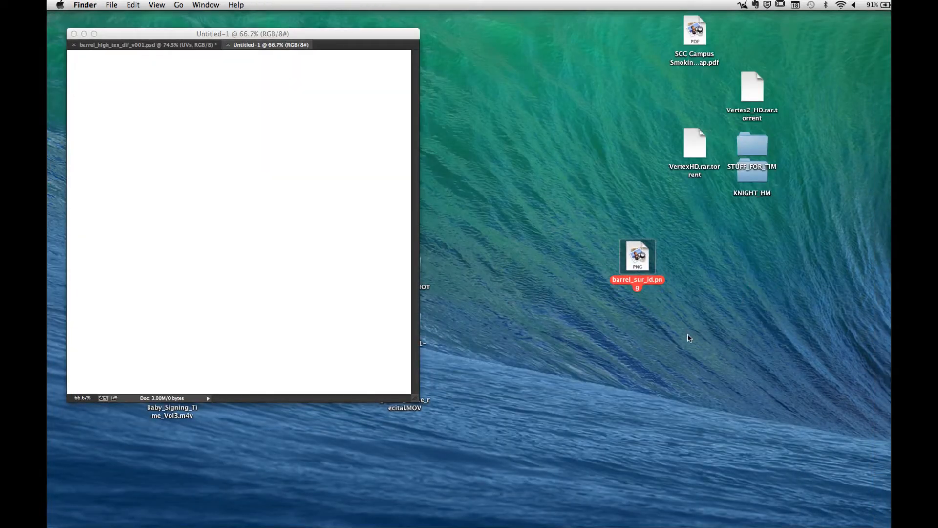
key("space")
key("space")
left_click_drag(629, 259, 387, 524)
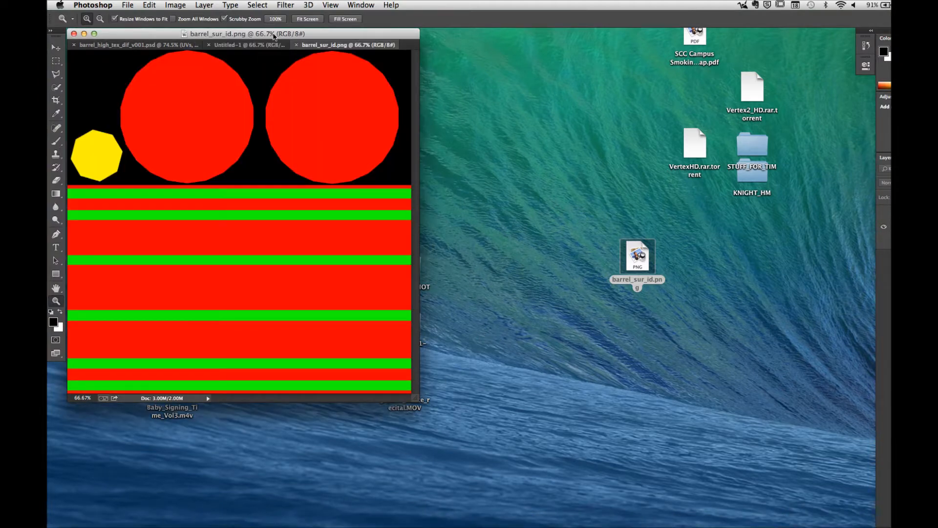
Step: Float the Untitled-1 document, copy the barrel_sur_id.png layer into it, and close the source image
left_click_drag(246, 45, 505, 47)
left_click(361, 32)
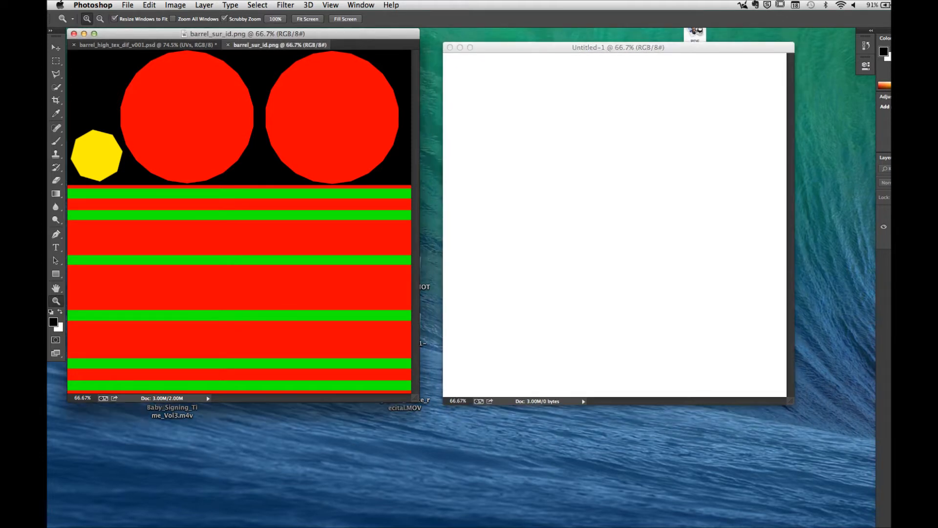
left_click_drag(887, 226, 582, 224)
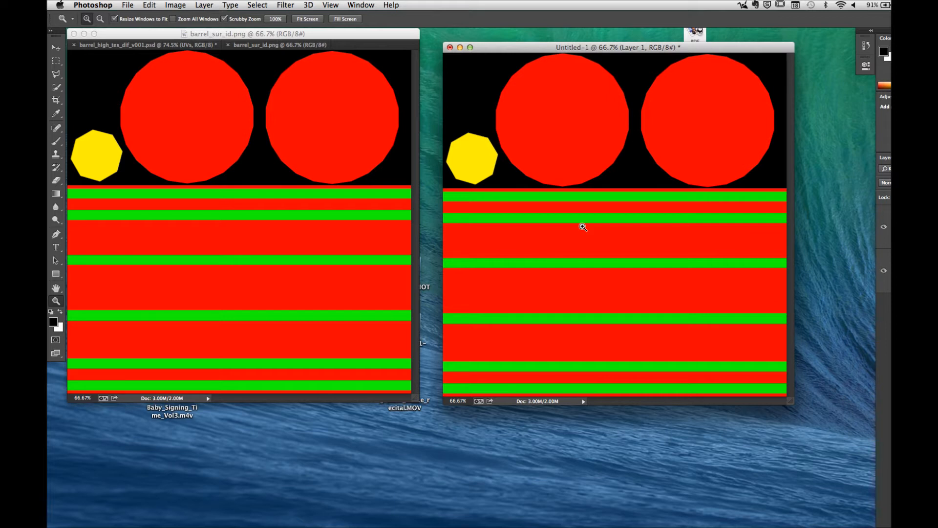
left_click(234, 35)
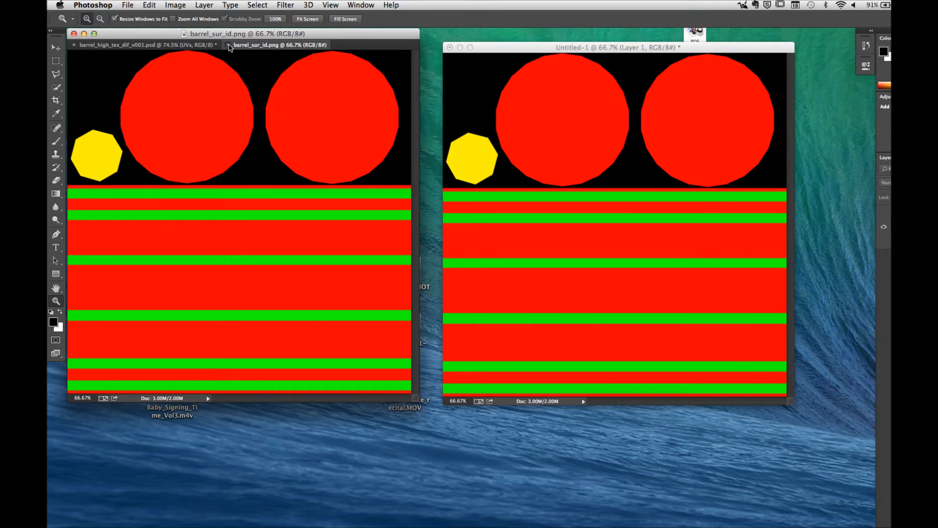
left_click(228, 44)
Step: Copy the UVs layer from barrel_high_tex_dif_v001.psd into Untitled-1 and close the barrel texture file
left_click_drag(169, 38, 164, 40)
left_click_drag(928, 229, 638, 249, "shift")
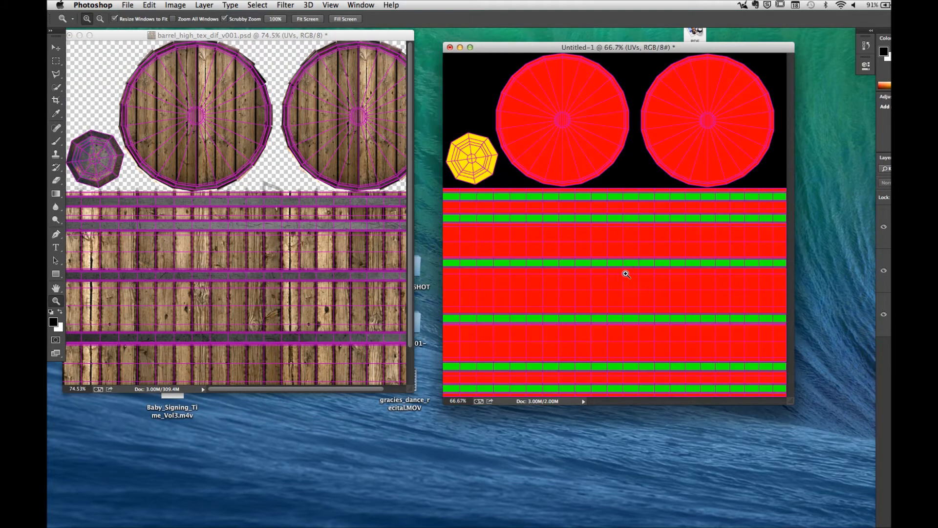
left_click(69, 35)
left_click(495, 190)
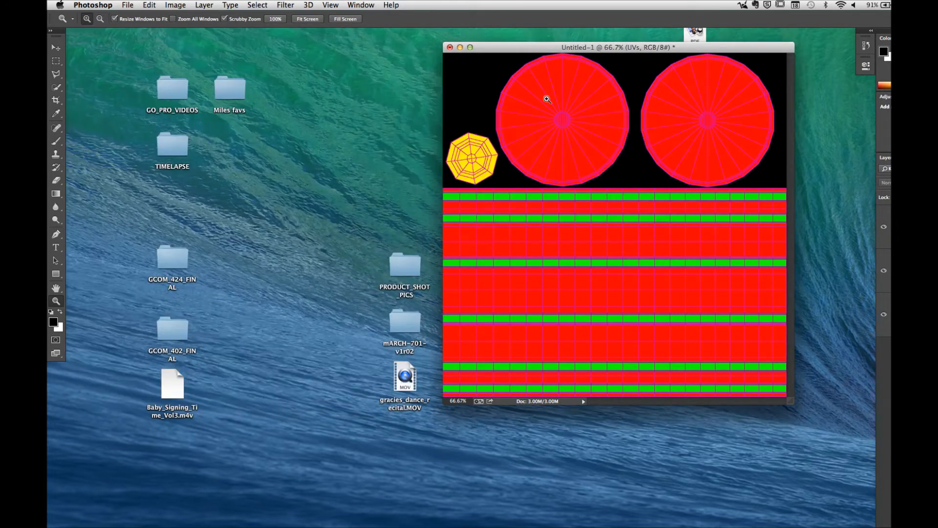
Step: Reposition and enlarge the Untitled-1 window so there is empty space around the canvas
left_click_drag(522, 54, 301, 58)
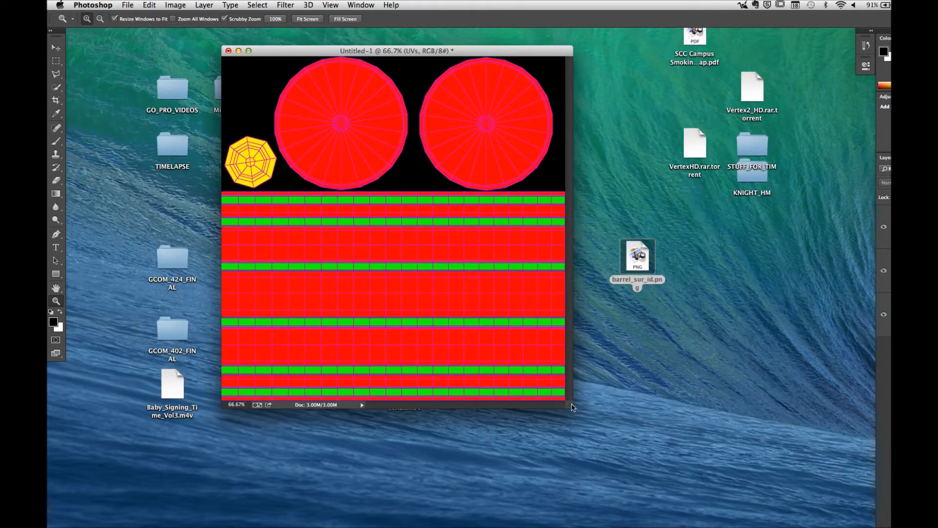
left_click_drag(569, 405, 696, 461)
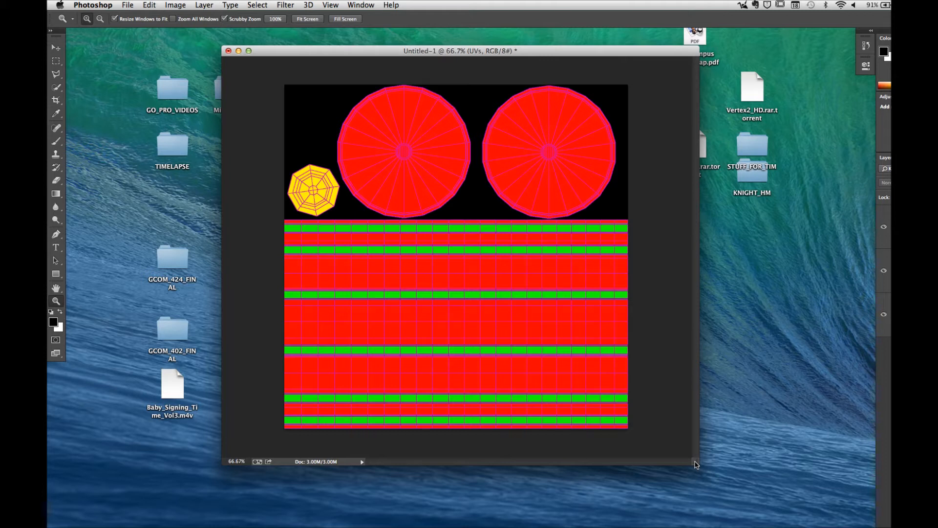
key("f")
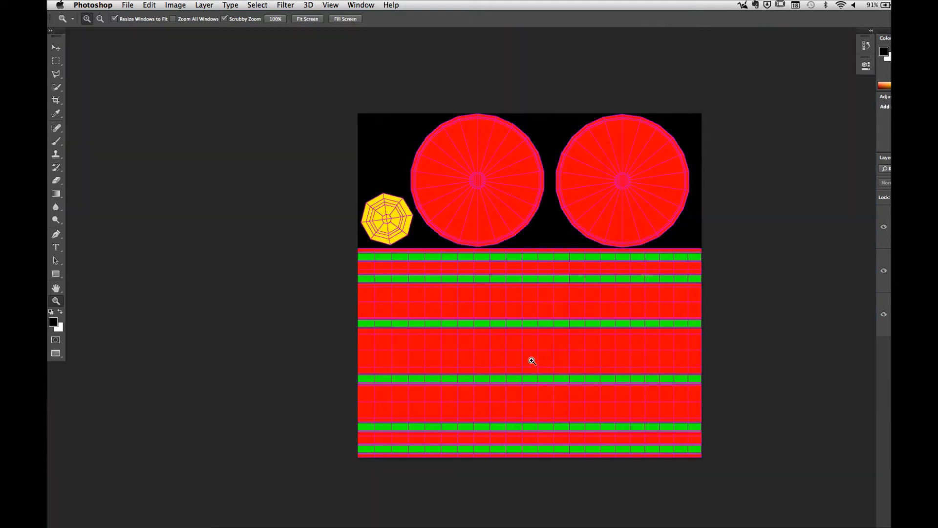
key("f")
key("f")
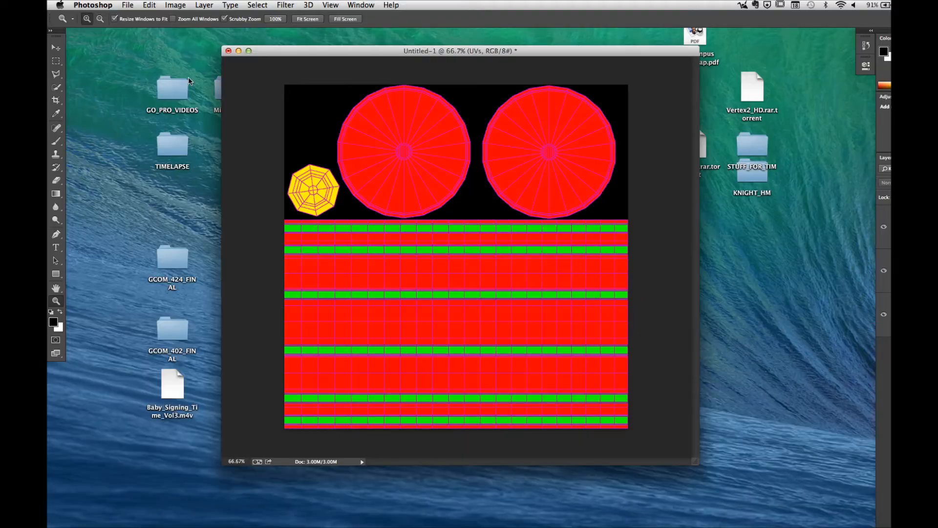
Step: Open MetalBare0115_4_L.jpg from the 3D STUFF > TEXTURES > METAL_TEXTURES folder
left_click(126, 4)
left_click(138, 28)
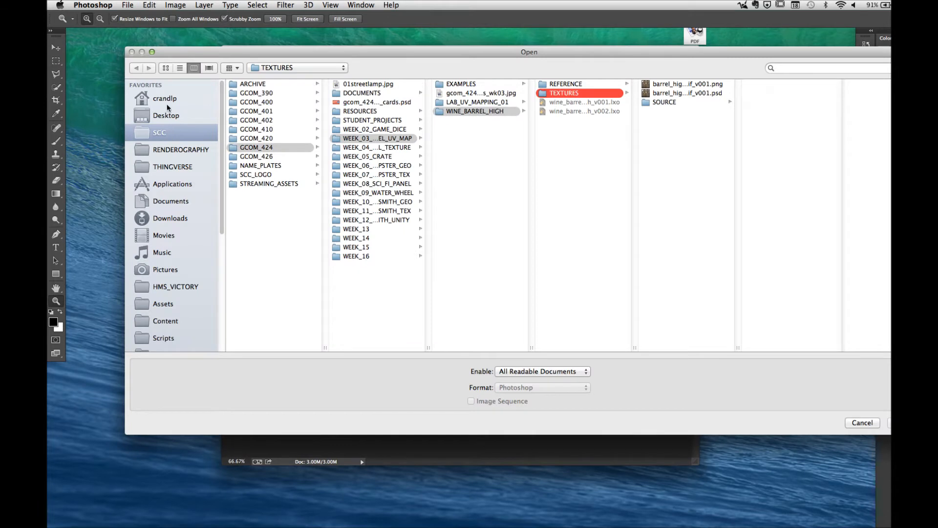
left_click(166, 99)
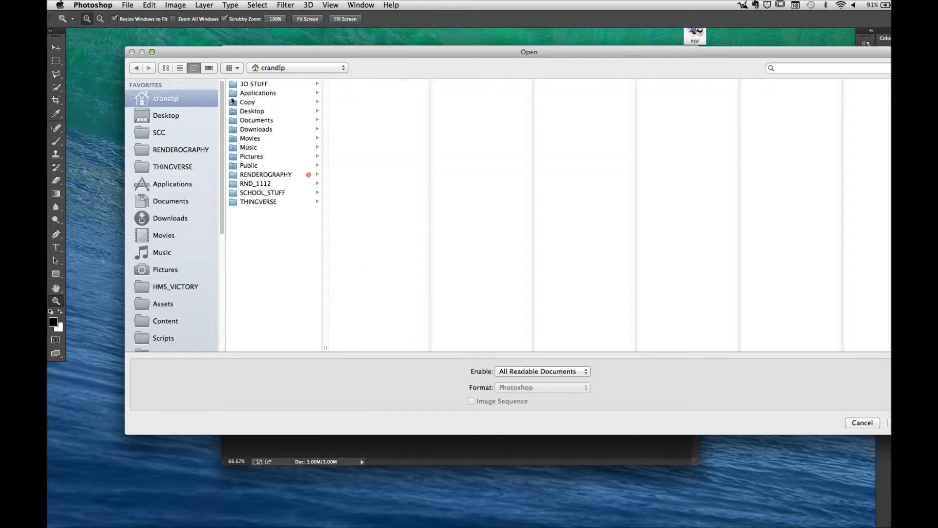
left_click(261, 85)
left_click(365, 202)
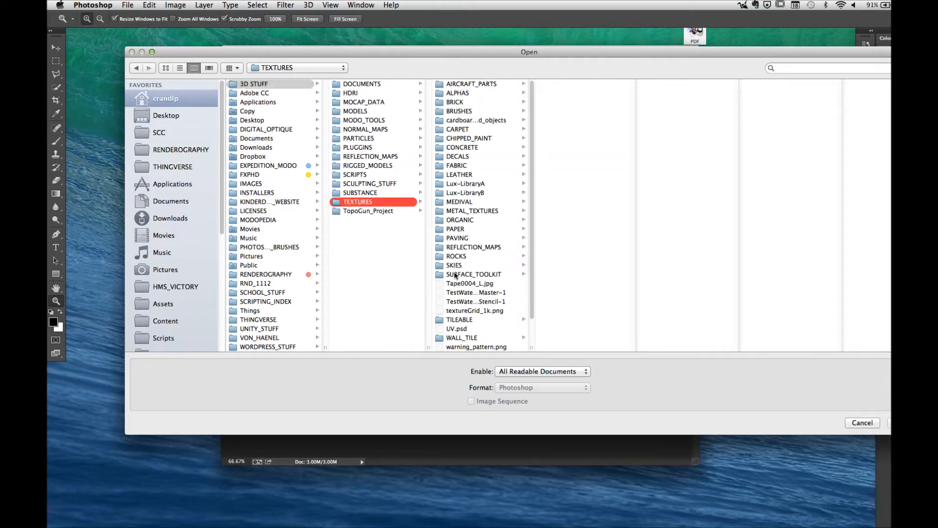
scroll(454, 275, "down", 2)
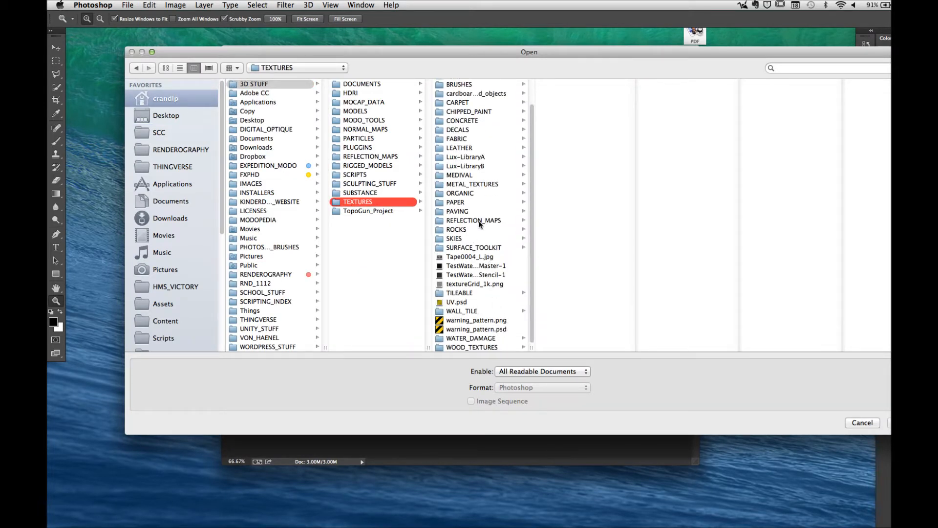
left_click(477, 185)
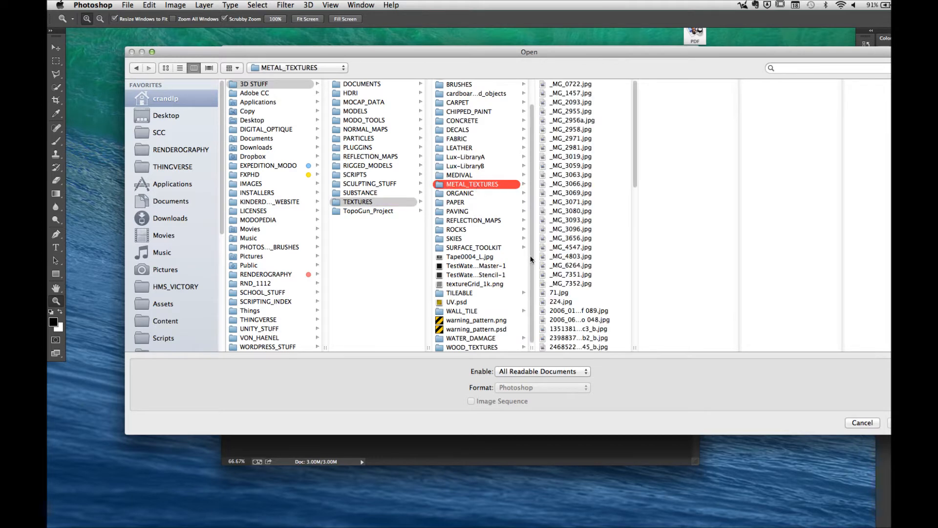
scroll(556, 281, "down", 10)
left_click(568, 303)
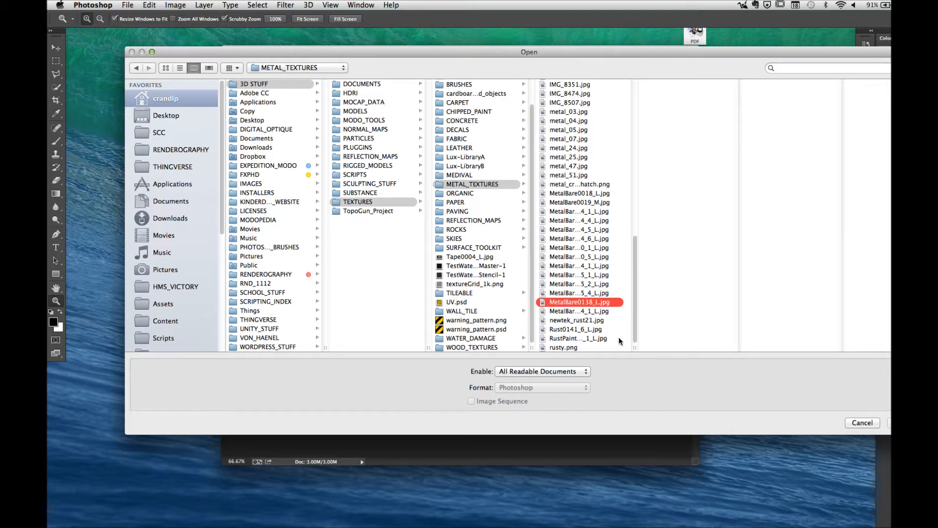
left_click_drag(636, 347, 646, 347)
key("Up")
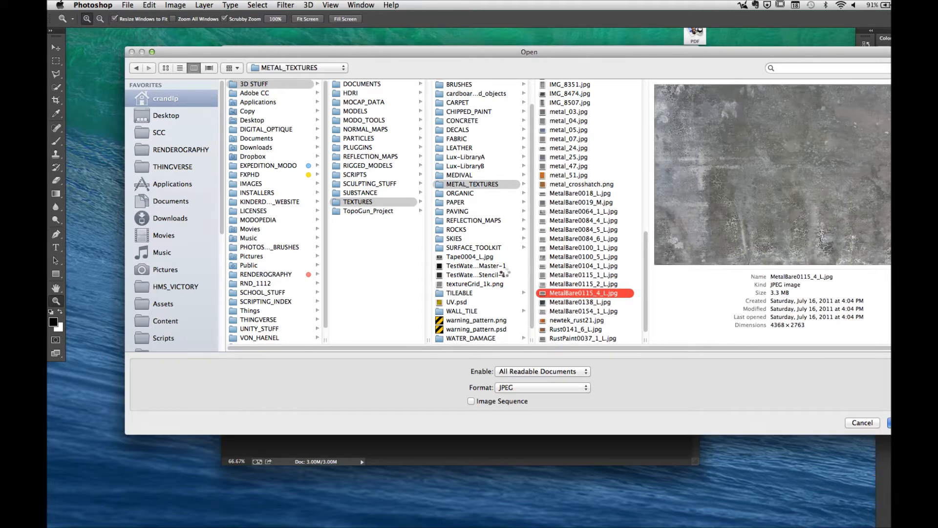
key("Return")
Step: Return to Untitled-1, hide the UVs layer, and examine the green metal band areas up close in full screen
left_click_drag(306, 54, 182, 38)
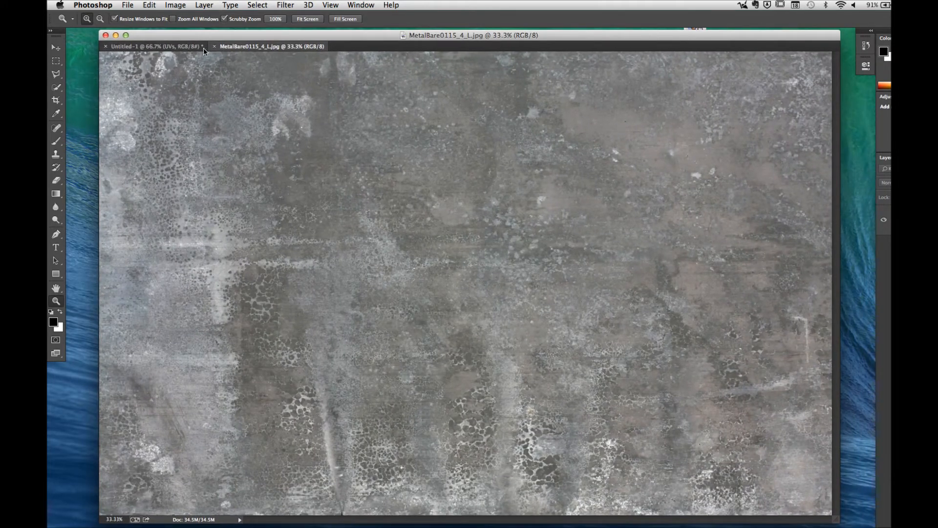
left_click(184, 47)
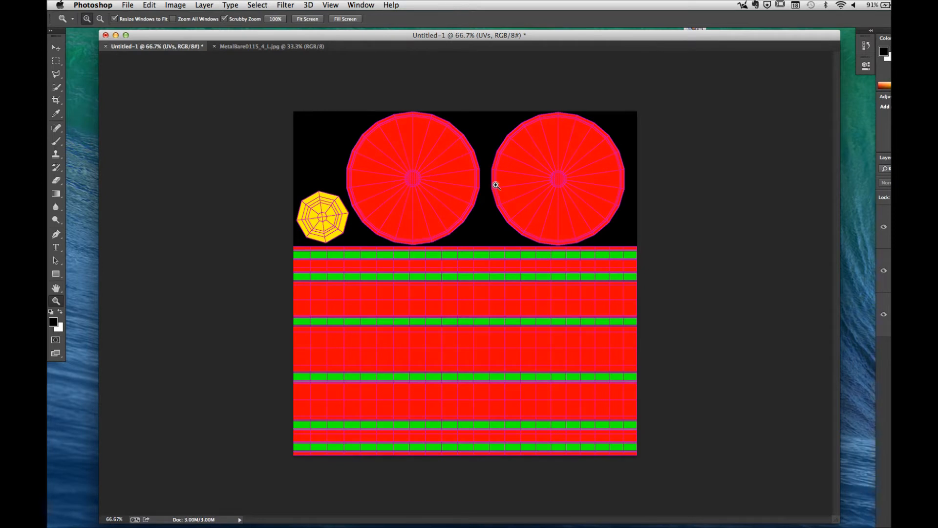
left_click(883, 227)
left_click_drag(325, 260, 417, 257)
key("f")
left_click_drag(347, 251, 500, 243)
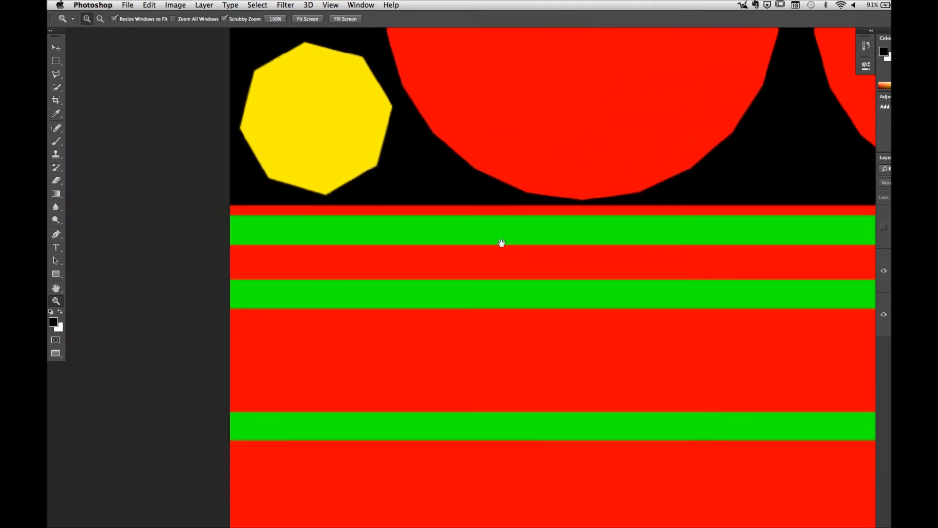
Step: Show the UVs layer and hide the Surface ID layer to examine the wireframe on the white background
left_click(883, 227)
left_click(885, 270)
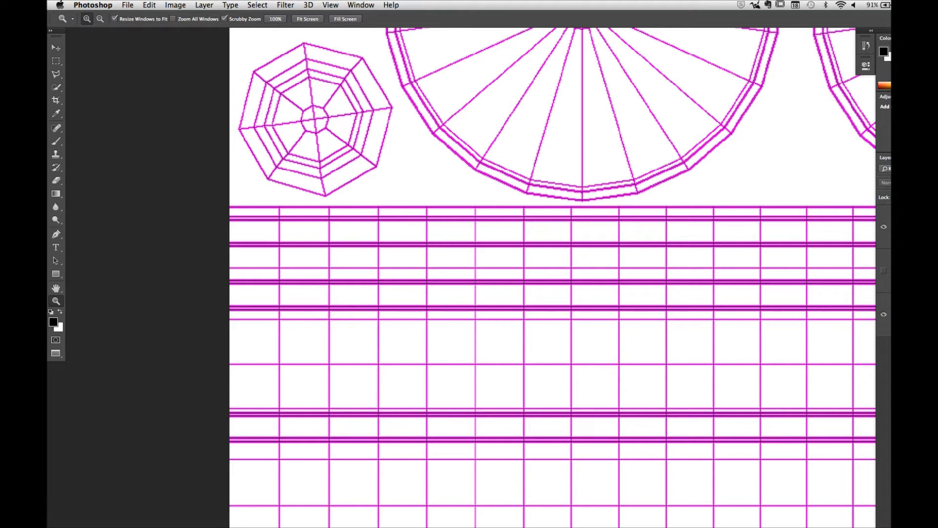
left_click_drag(532, 304, 494, 251)
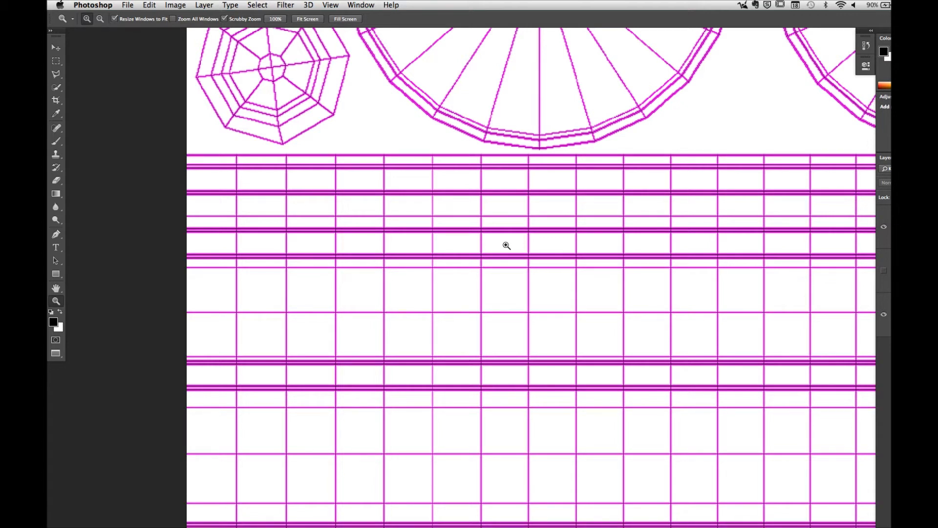
Step: Marquee-select the second metal band on the UV wireframe and inspect the selection's edges up close against the lines
left_click(56, 61)
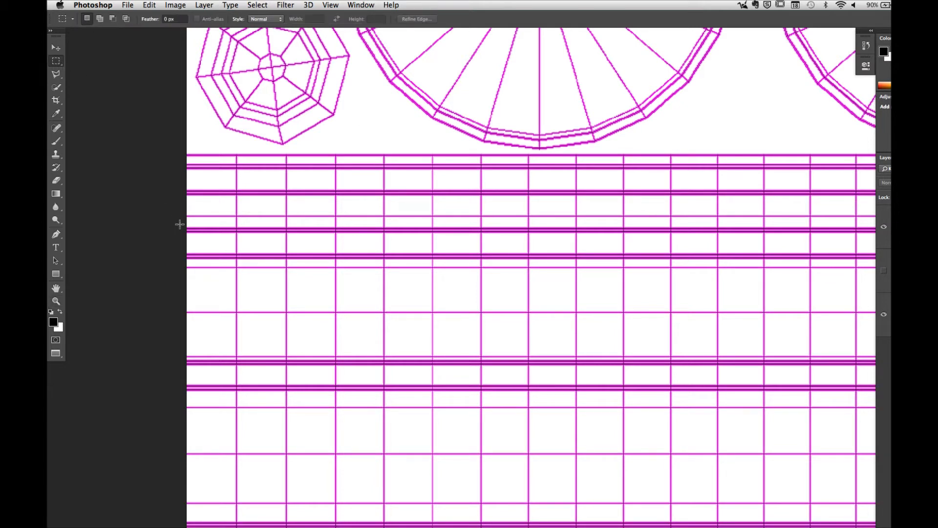
left_click_drag(182, 226, 752, 259)
key("z")
left_click_drag(734, 222, 787, 232)
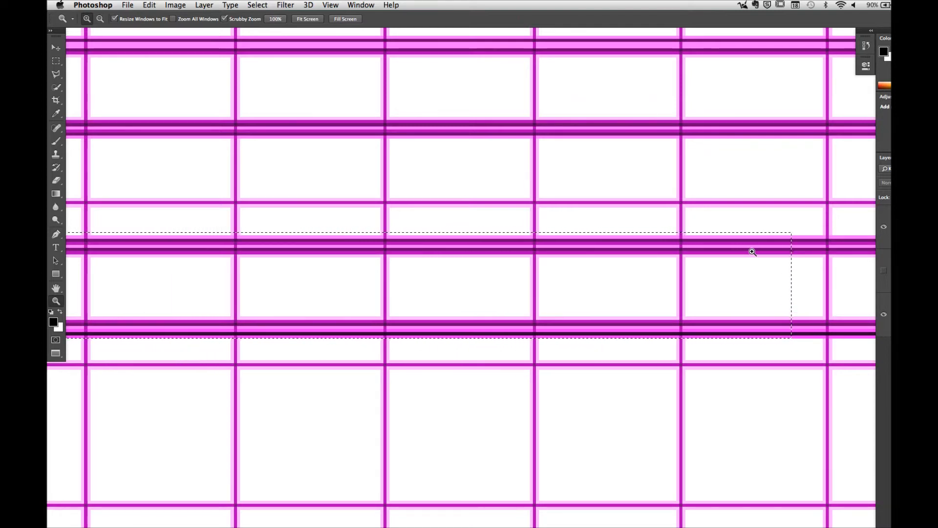
left_click(536, 260, "alt")
left_click(536, 260, "alt")
left_click(536, 261, "alt")
left_click(538, 263, "alt")
left_click(536, 265, "alt")
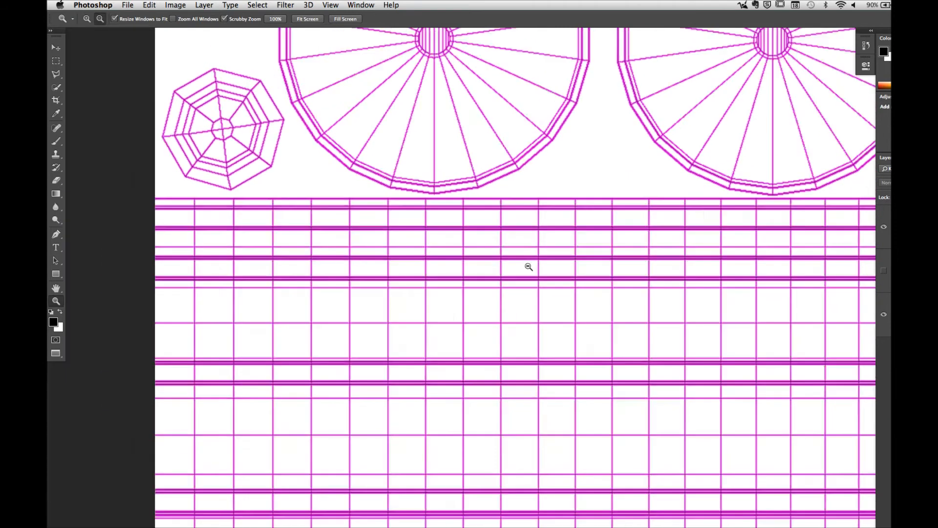
left_click(510, 268, "alt")
Step: Leave full screen, copy the MetalBare0115_4_L.jpg texture into Untitled-1 as a new layer, and close the texture file
key("f")
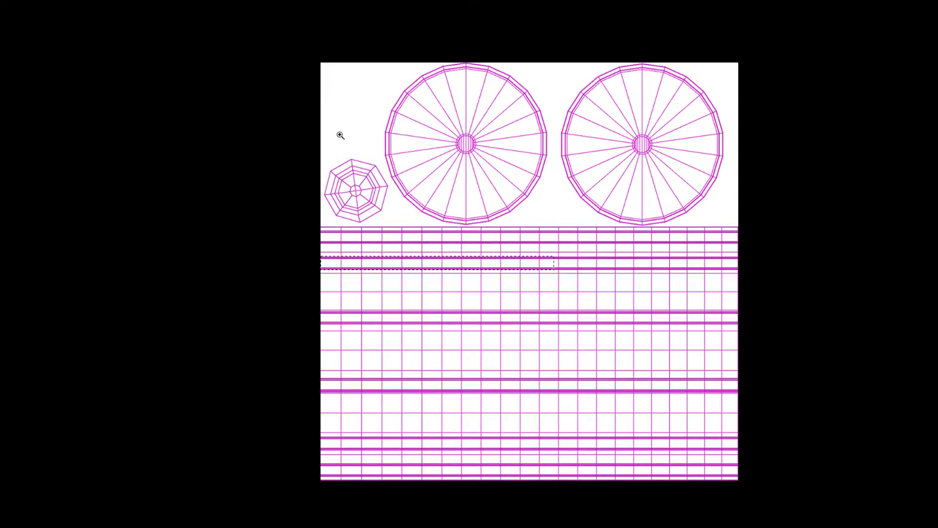
key("f")
left_click(286, 47)
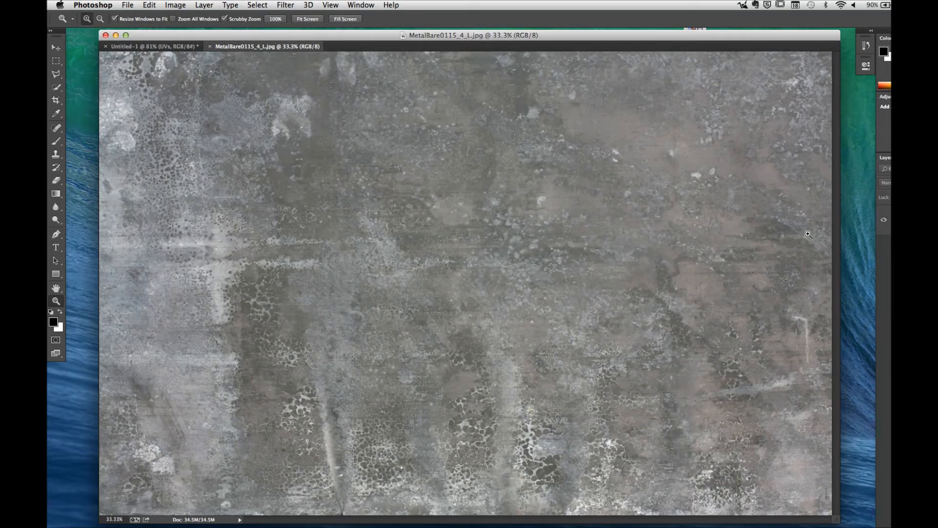
left_click_drag(256, 49, 687, 313)
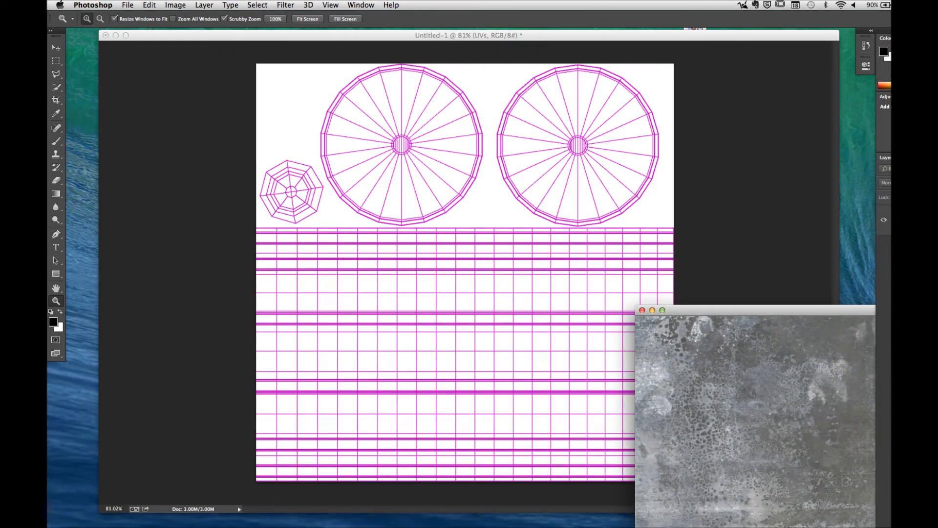
left_click_drag(908, 222, 655, 356)
left_click(852, 312)
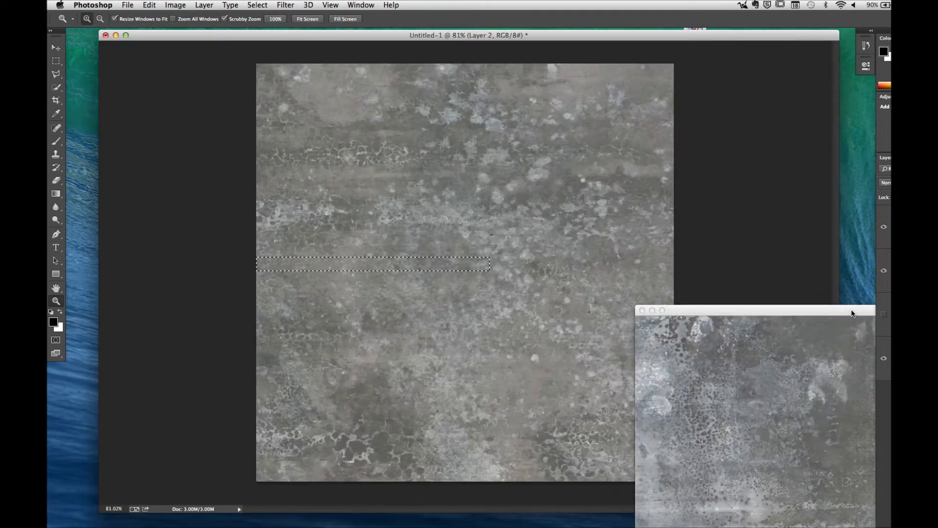
left_click(642, 310)
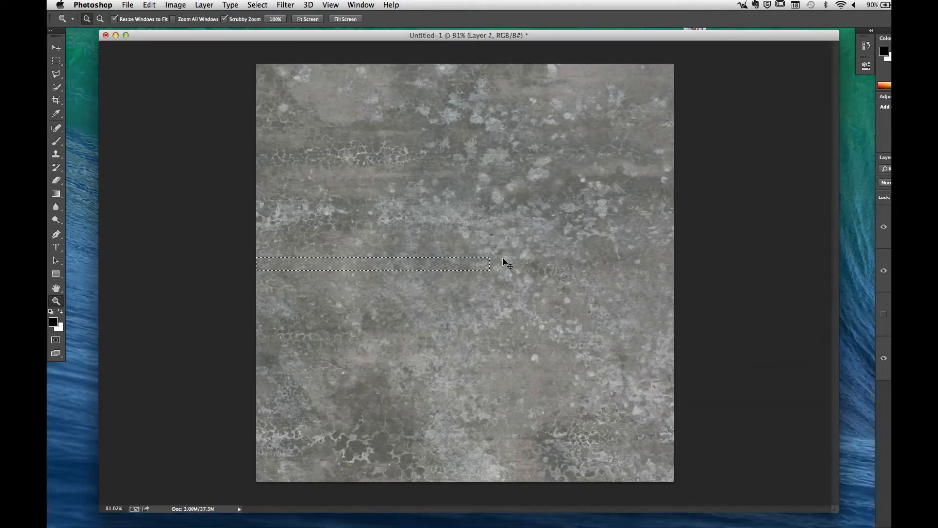
Step: Cancel the transform of the selected strip and deselect the leftover marquee
key("super+t")
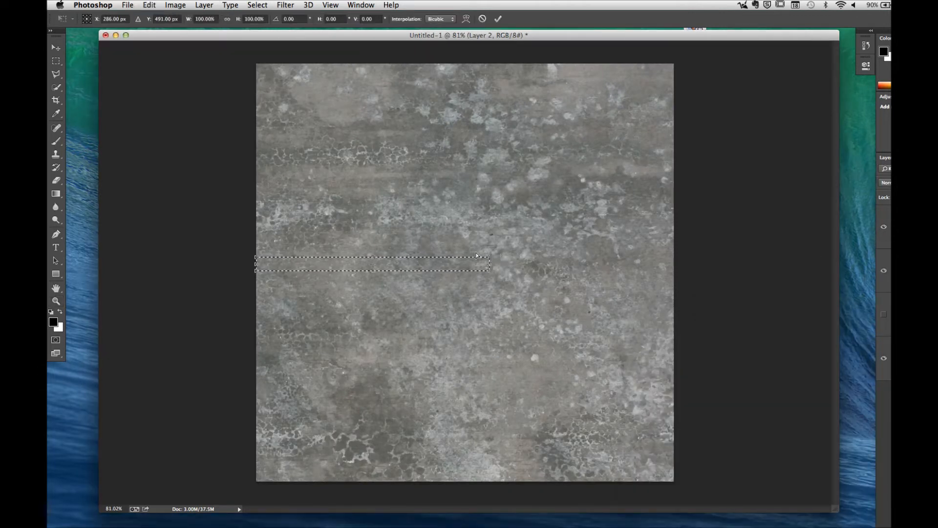
left_click(482, 19)
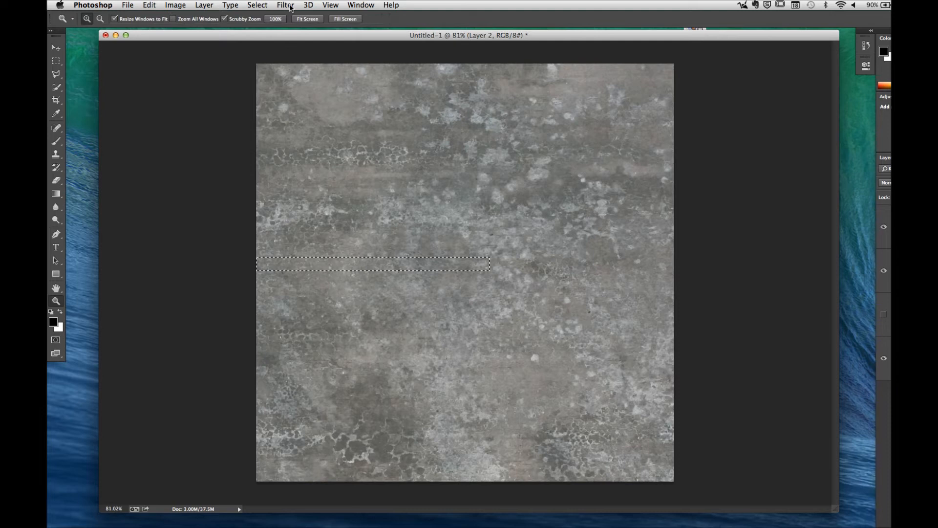
left_click(258, 4)
left_click(264, 26)
Step: Scale the metal texture layer proportionally to 31% and position it over the barrel's side UV strips
key("super+t")
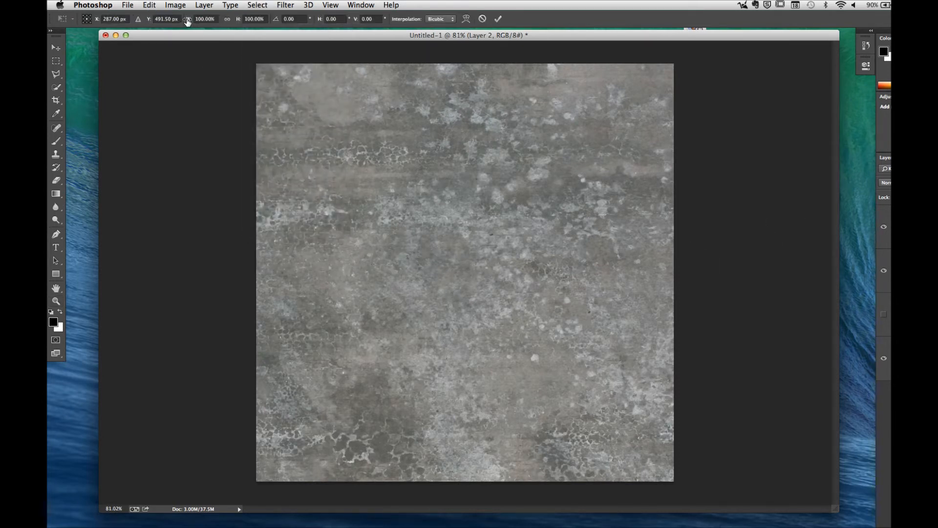
left_click(228, 21)
mouse_move(237, 21)
left_mouse_down()
mouse_move(208, 23)
mouse_move(234, 22)
left_mouse_up()
left_click_drag(305, 195, 396, 250)
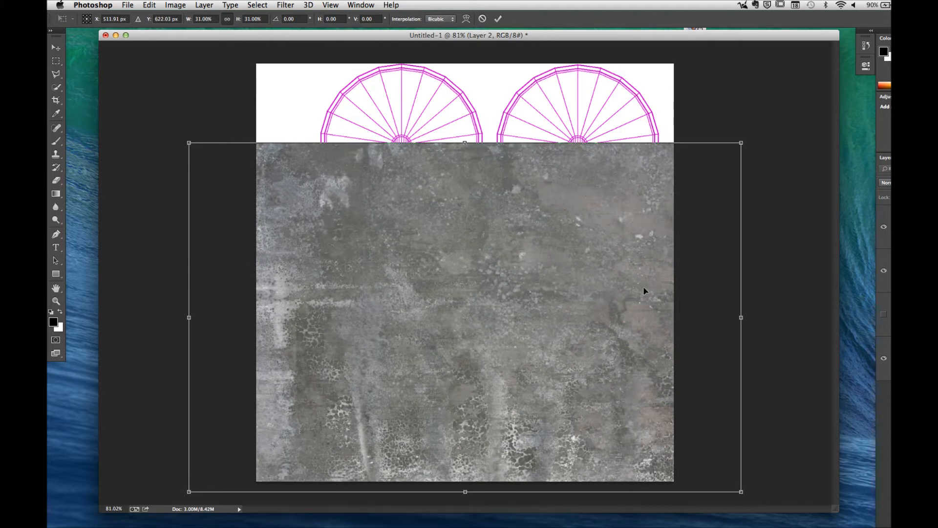
left_click(498, 18)
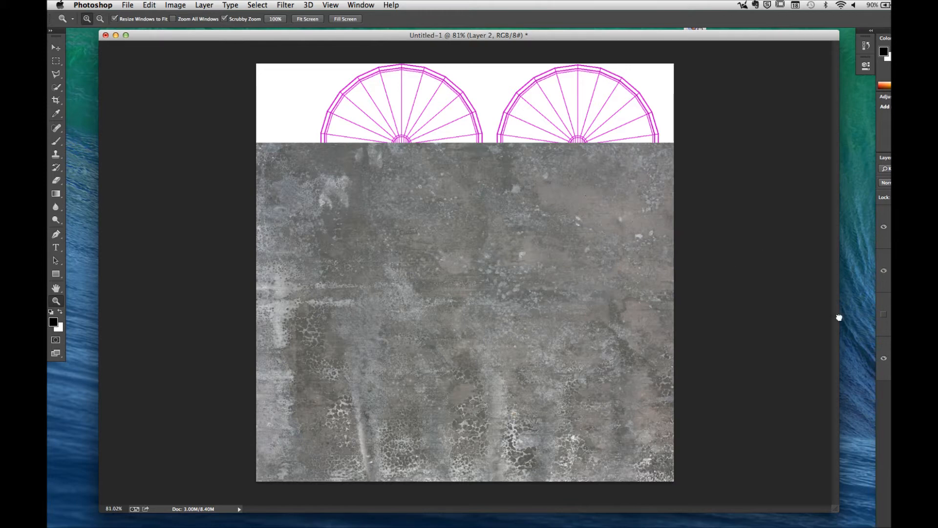
Step: Place the metal texture layer beneath the UVs layer and marquee-select the second metal band across the full canvas width
left_click_drag(838, 318, 837, 316)
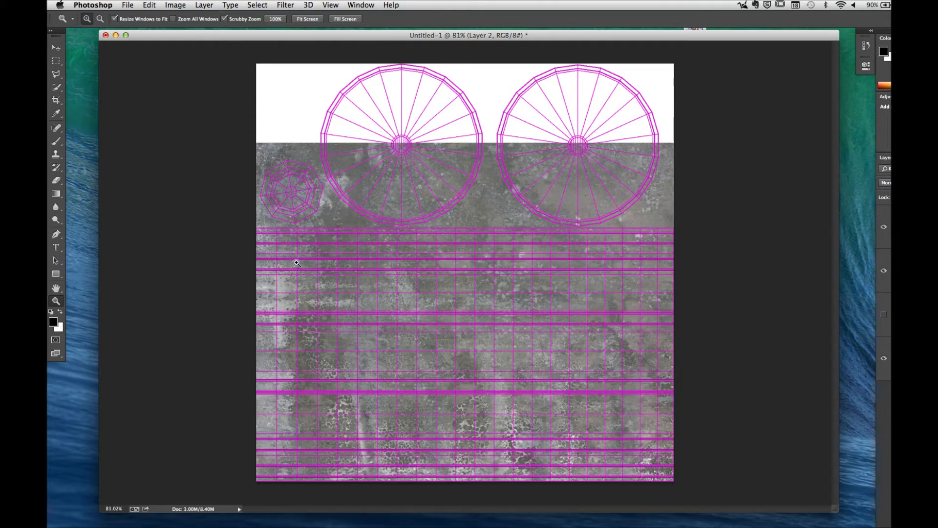
left_click(55, 61)
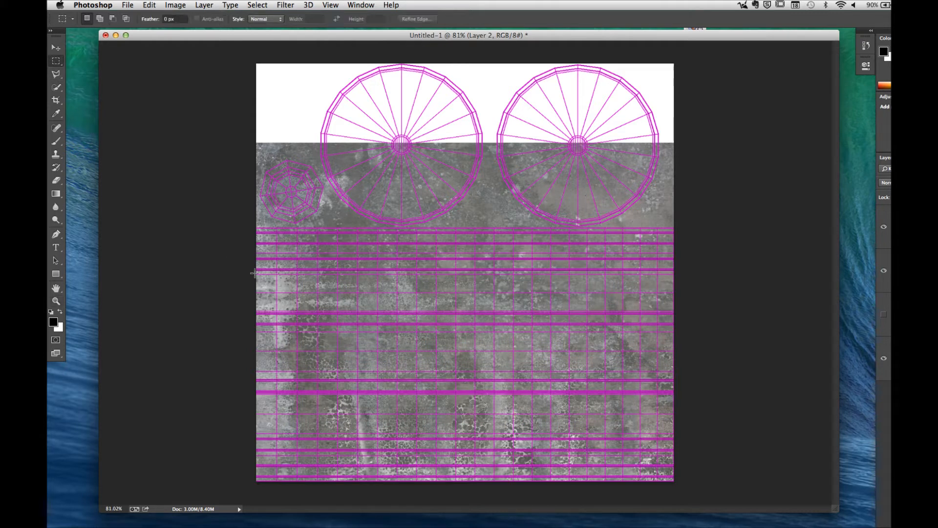
left_click_drag(256, 258, 691, 269)
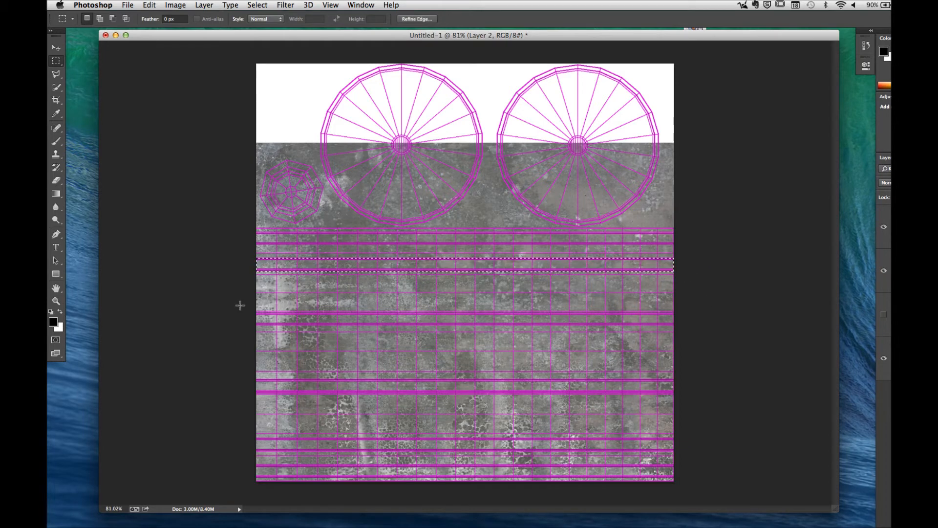
key("z")
left_click_drag(302, 269, 302, 268)
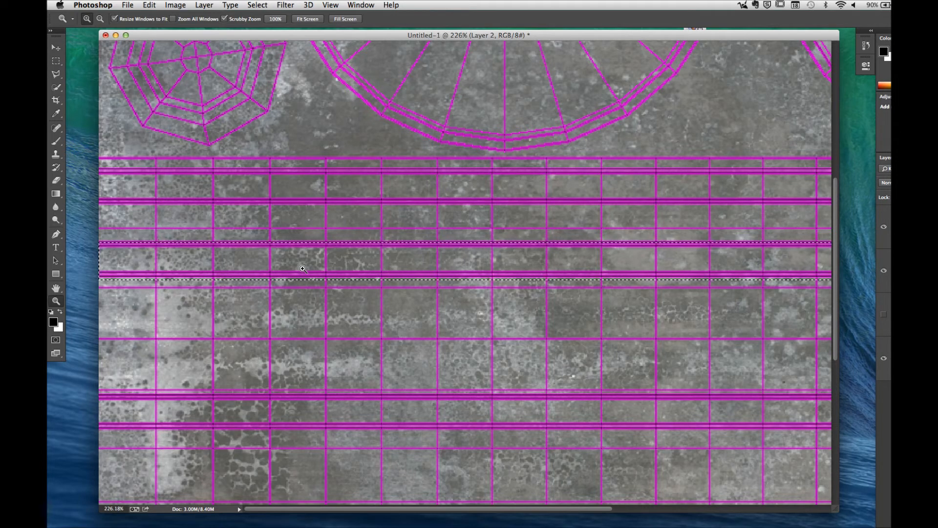
Step: Deselect the band, hide the metal texture and UVs layers, and show the Surface ID layer
key("super+d")
left_click(883, 272)
left_click(883, 315)
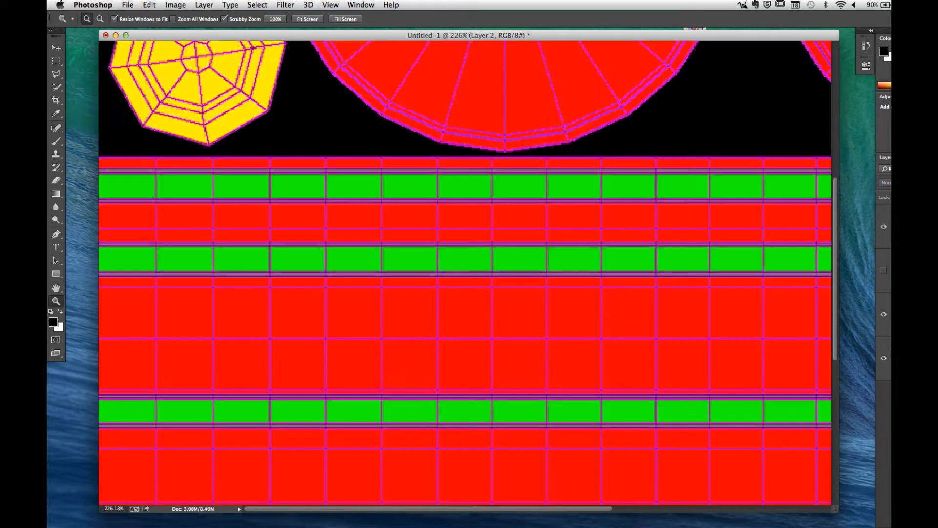
left_click(884, 227)
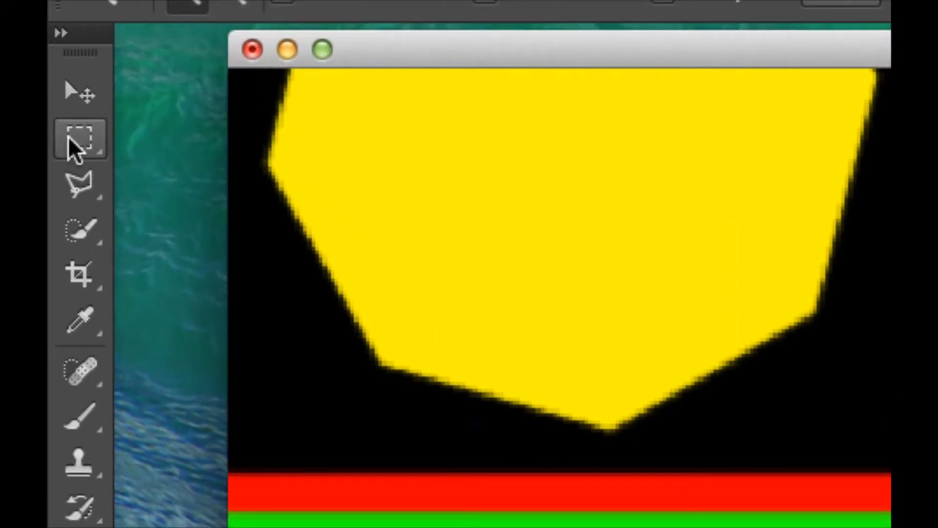
Step: Review the Marquee and Lasso tool variants and choose the Magic Wand Tool
left_click(68, 139)
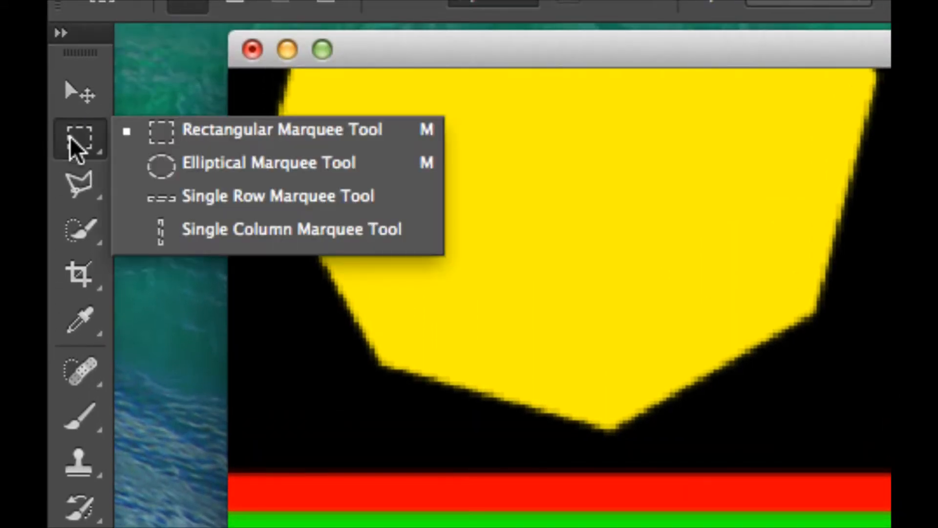
left_click(68, 184)
left_click(74, 190)
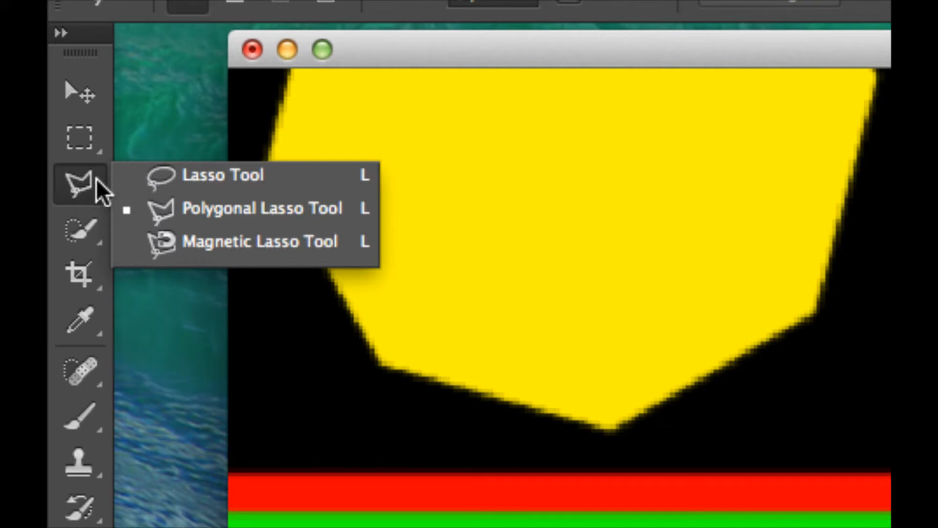
left_click(88, 239)
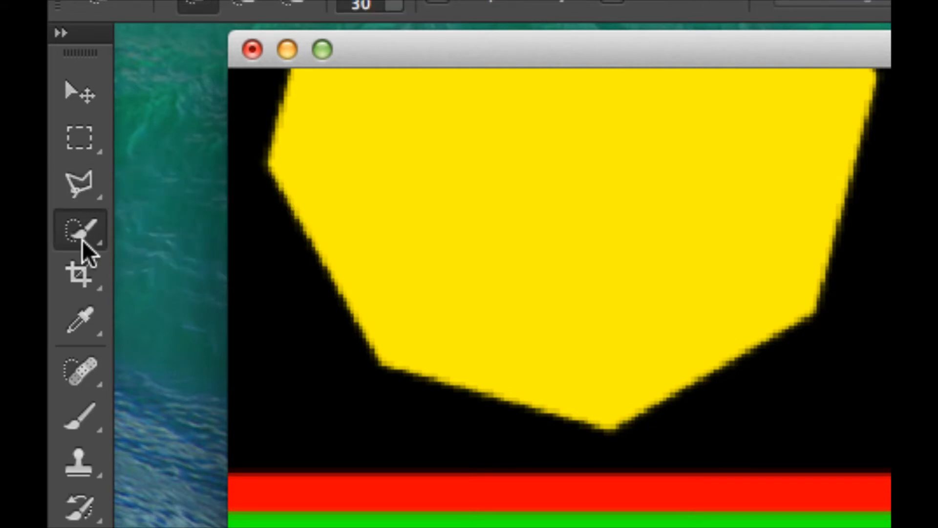
left_click(81, 233)
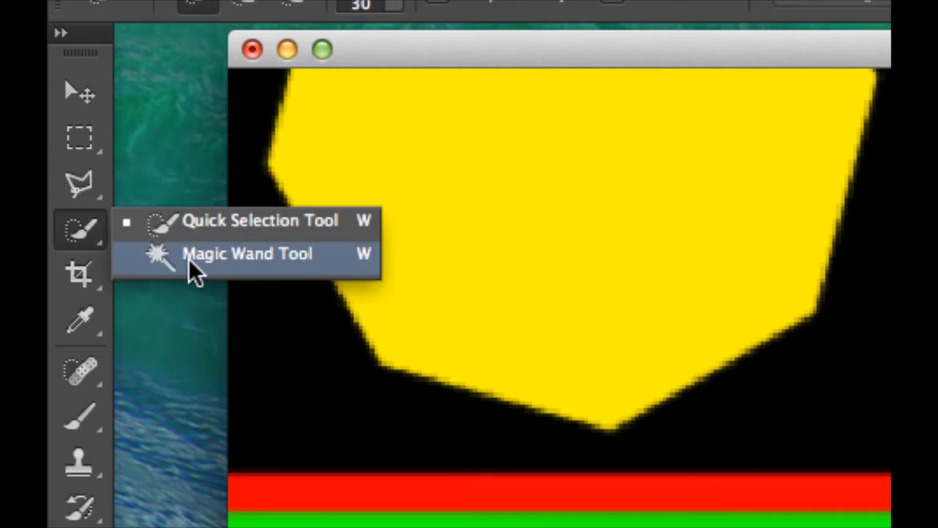
left_click(242, 255)
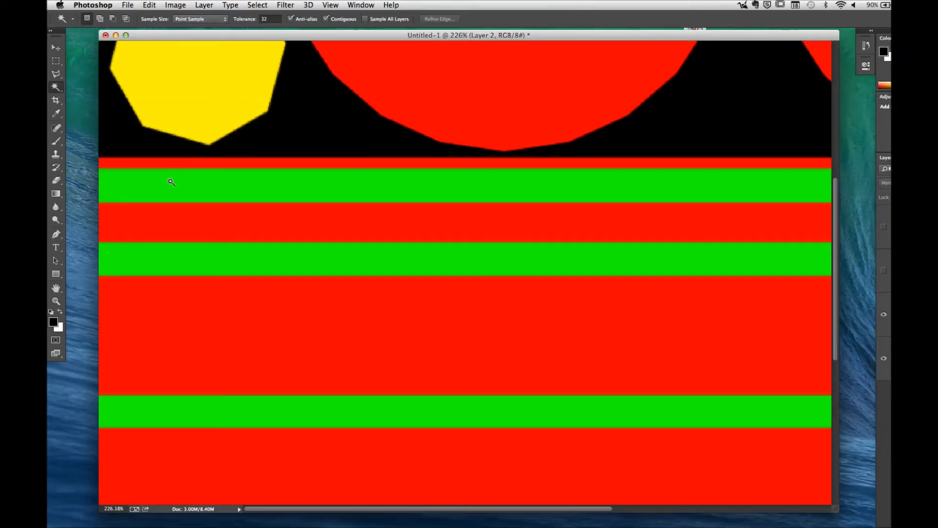
Step: Use the Magic Wand on the Surface ID layer to select the green bands one by one, adding each to the selection
left_click(170, 181)
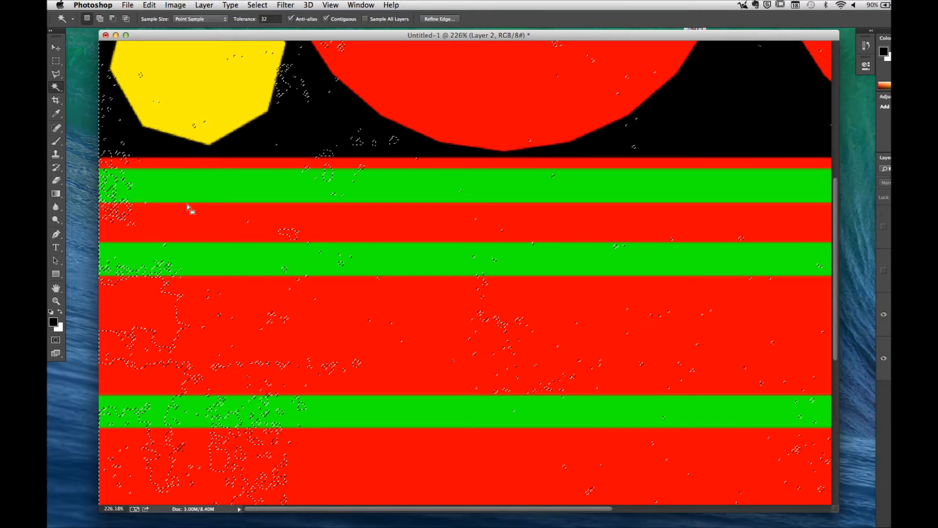
key("super+d")
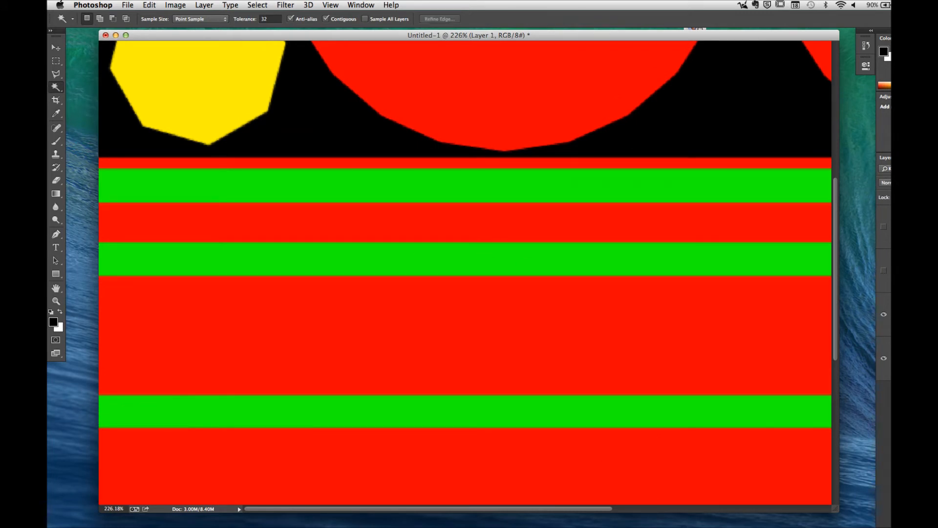
left_click(164, 190)
key("shift")
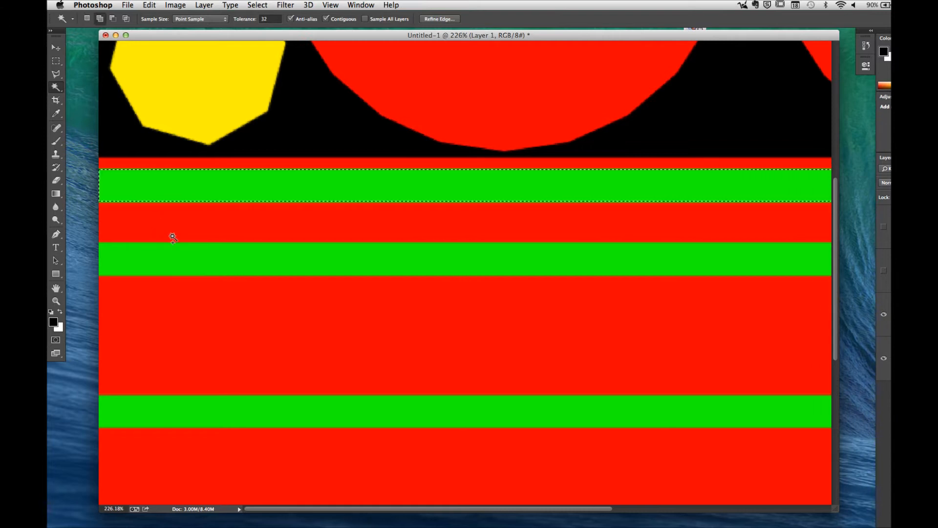
left_click(171, 260, "shift")
left_click(177, 412, "shift")
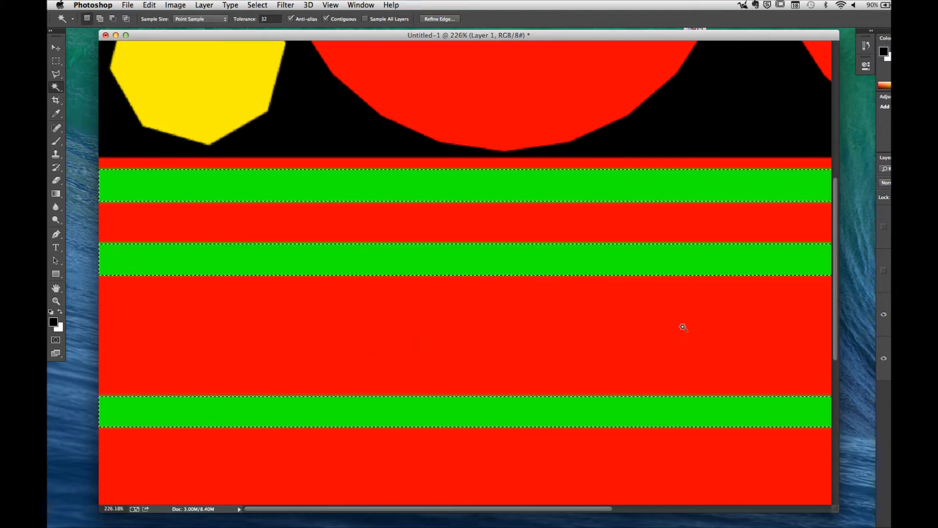
left_click_drag(834, 298, 833, 439)
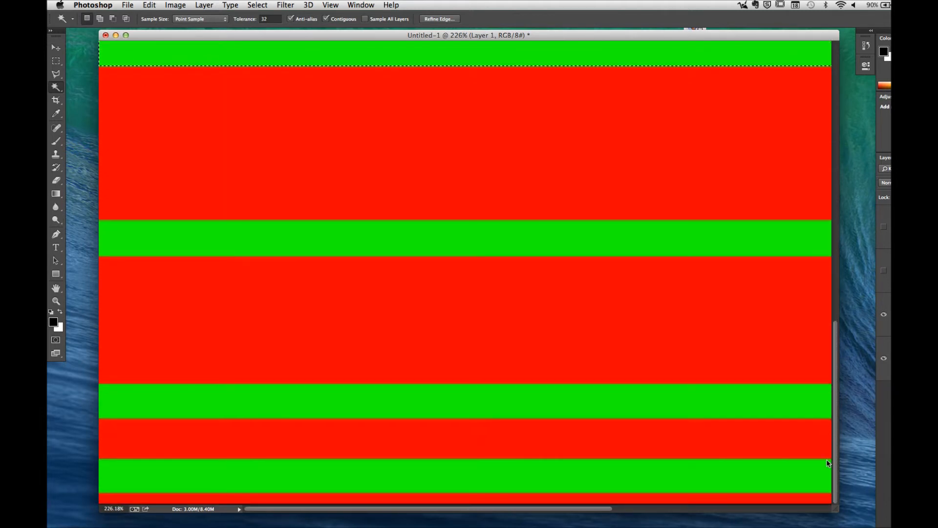
left_click(636, 403, "shift")
left_click(629, 482, "shift")
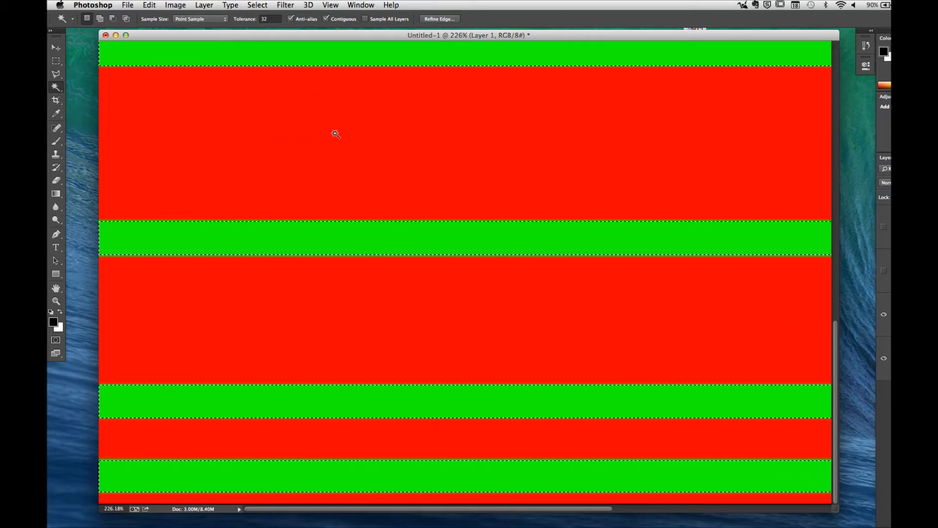
Step: Clear the selection, turn off Contiguous, and select all the green bands at once with the Magic Wand
key("super+d")
left_click(326, 18)
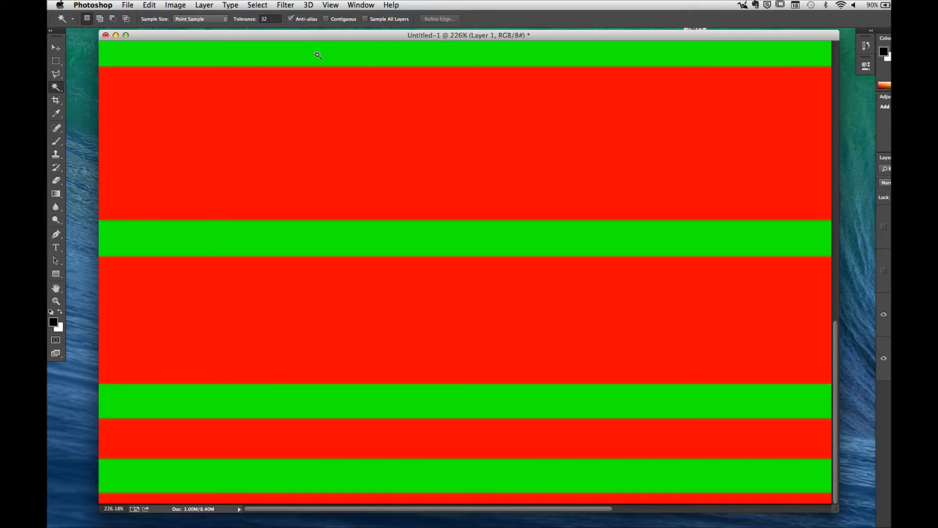
left_click(316, 56)
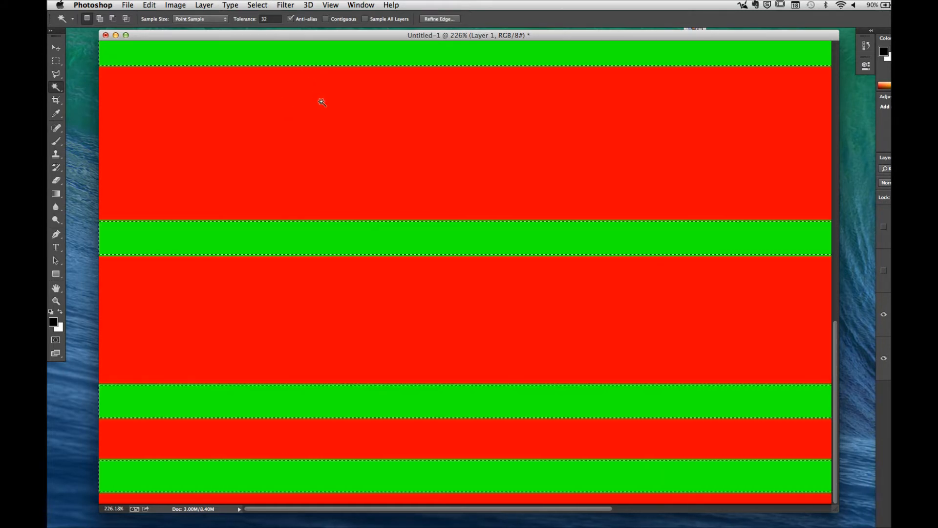
left_click_drag(347, 106, 344, 195)
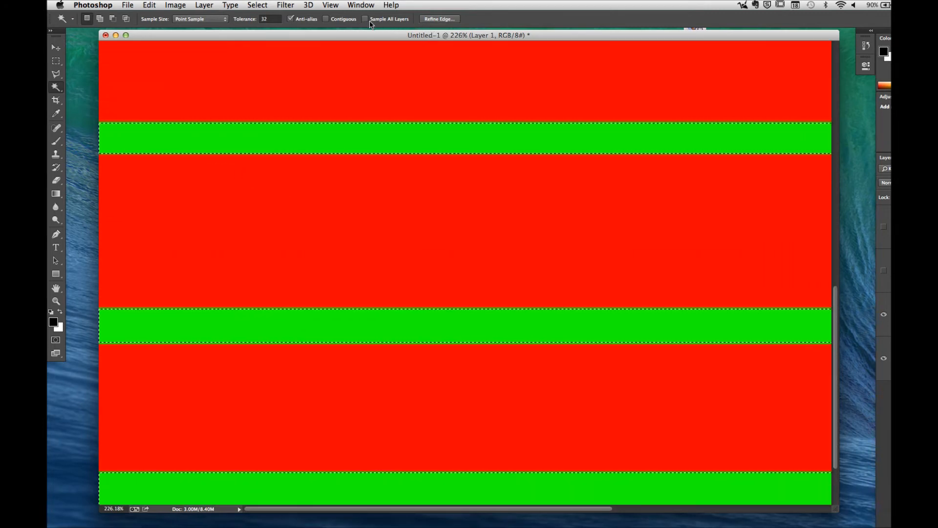
Step: Turn Contiguous back on and Anti-alias off, and select two neighbouring green bands with the Magic Wand
left_click(328, 20)
left_click(318, 140)
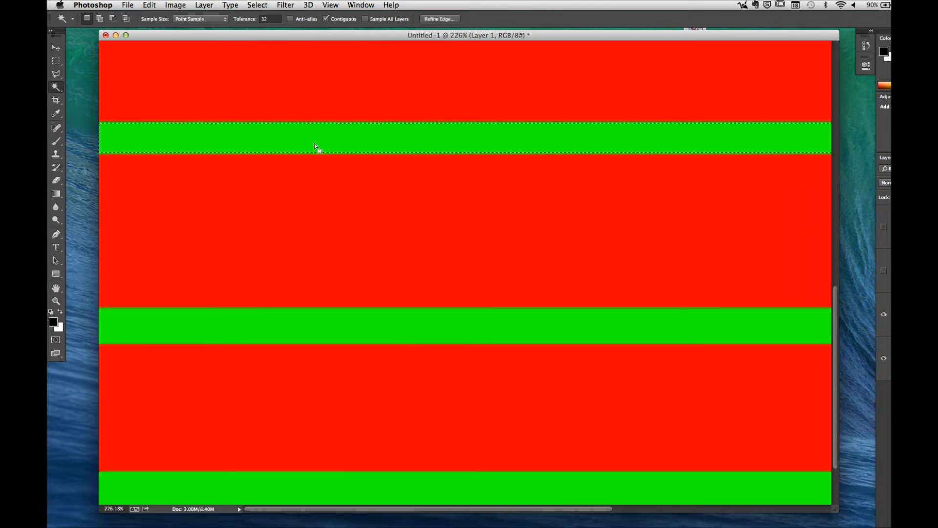
left_click(394, 334, "shift")
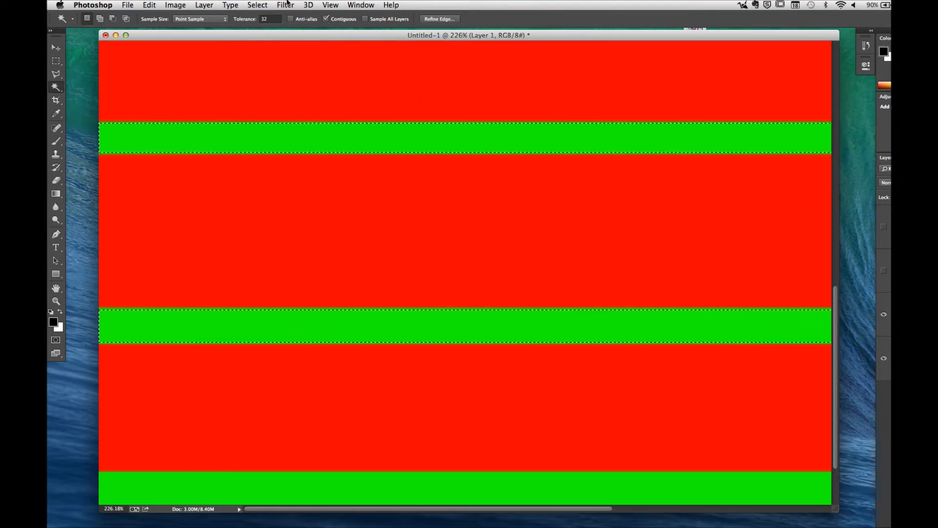
Step: Set the Magic Wand tolerance to 76, clear the selection, and reselect the upper visible green band
left_click(260, 20)
type("76")
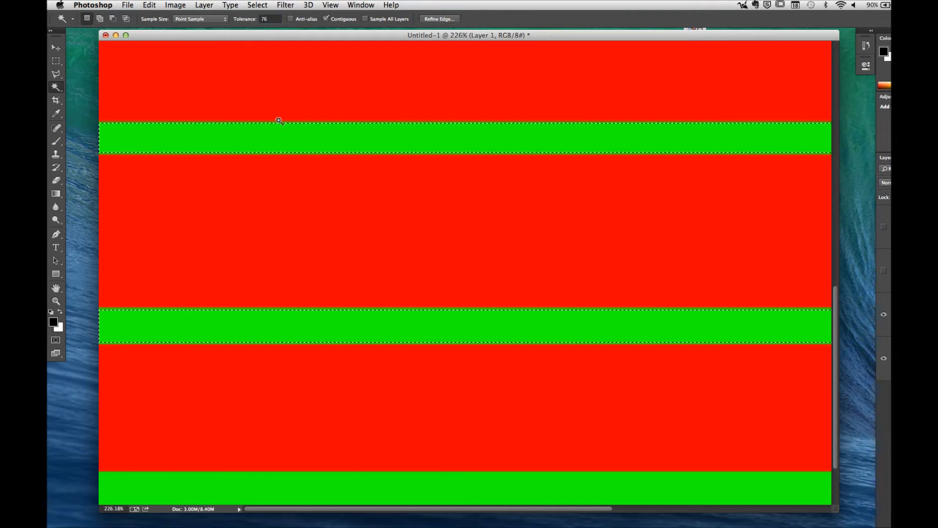
key("super+d")
left_click(288, 139)
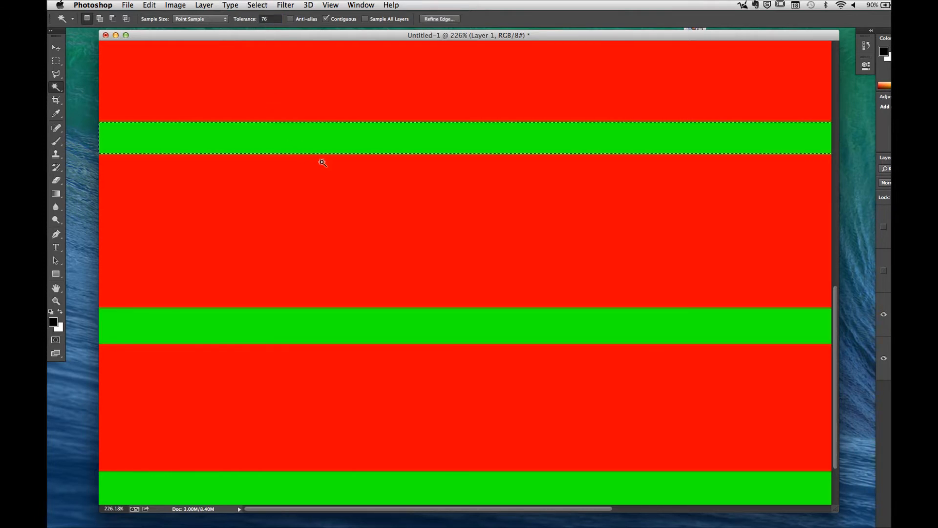
Step: Add the blurred lower edge strip of the selected green band to the Magic Wand selection
key("z")
left_click_drag(323, 142, 385, 159)
key("space")
left_click_drag(298, 121, 723, 146)
left_click_drag(224, 150, 428, 160)
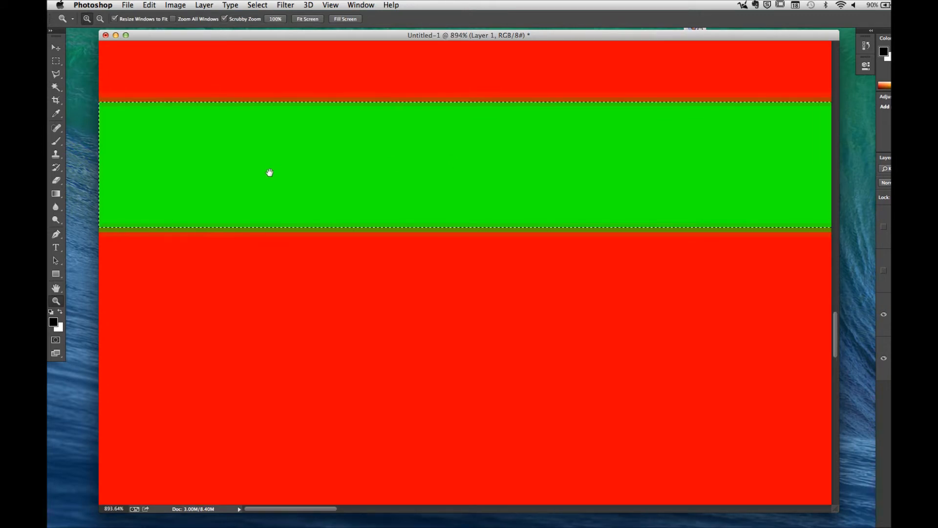
key("w")
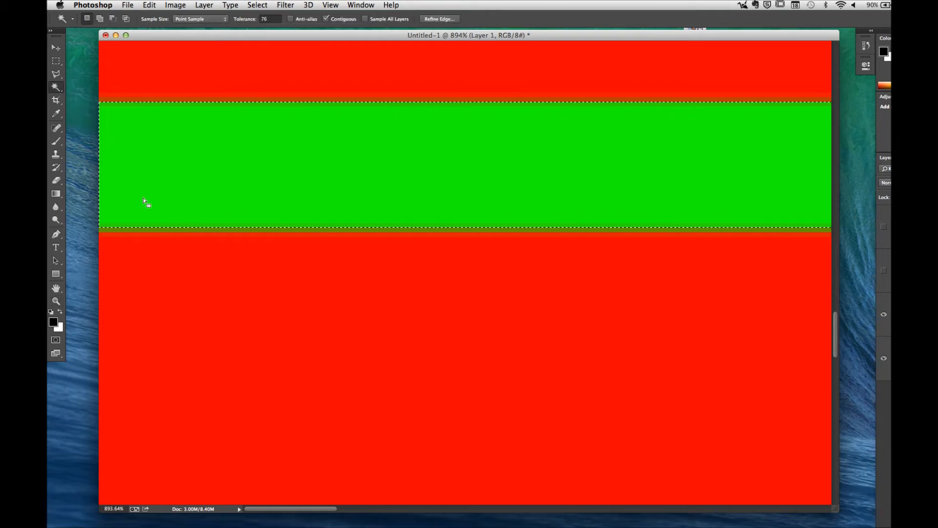
left_click(165, 233, "shift")
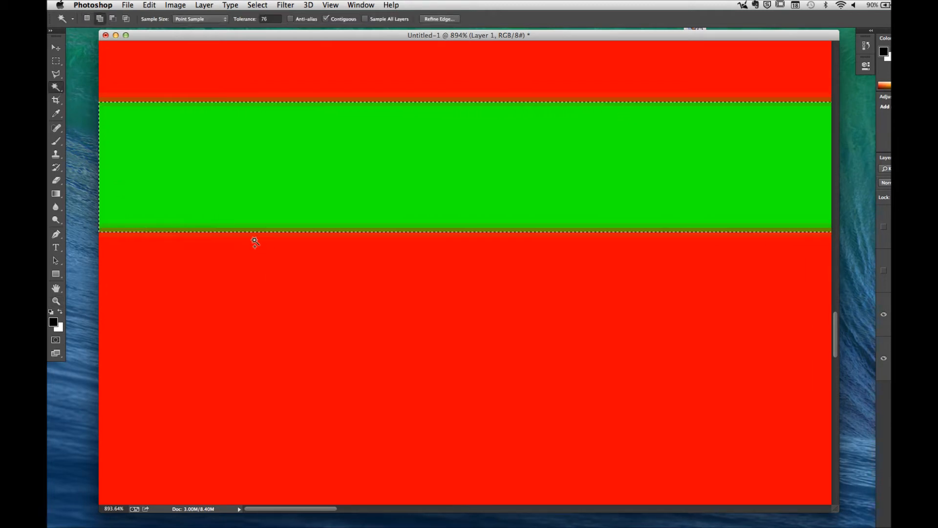
Step: Add the three lower green bands and their blurred edge strips to the selection with the Magic Wand
scroll(344, 172, "down", 10)
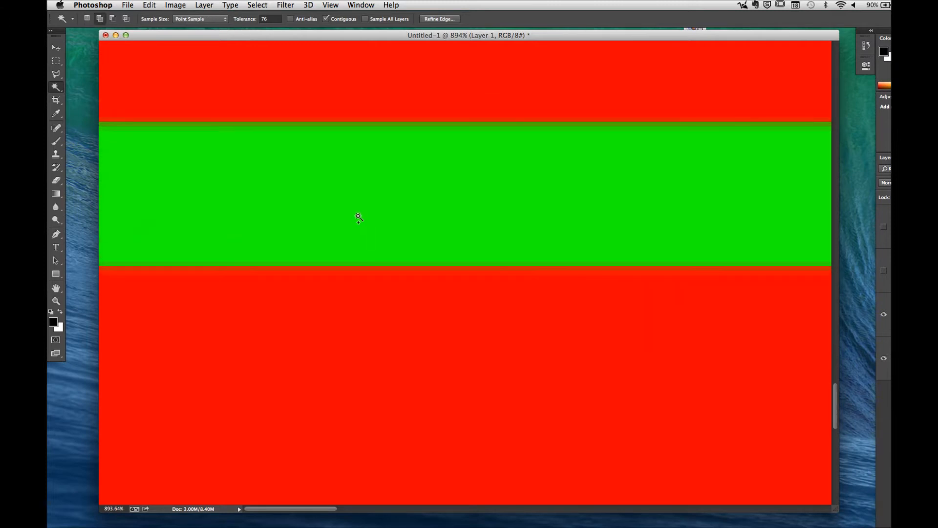
left_click(358, 218)
left_click_drag(385, 301, 385, 160)
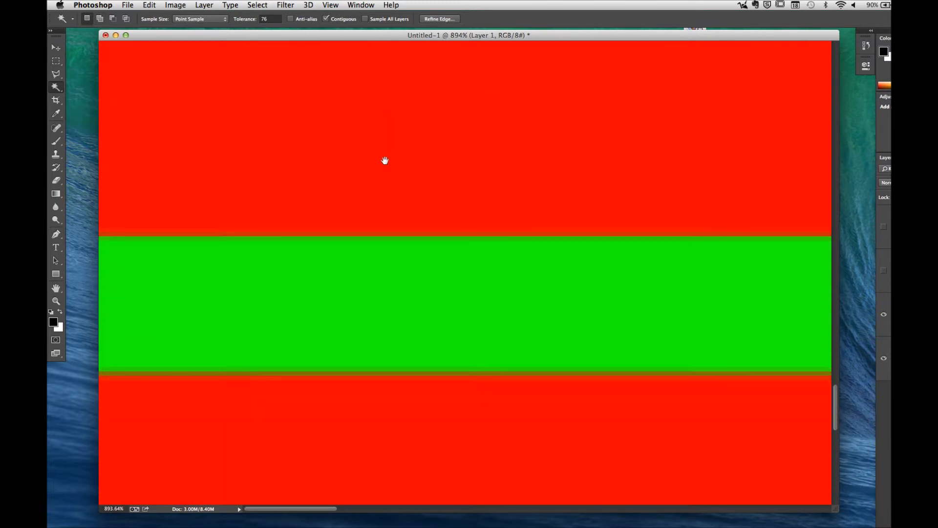
left_click(383, 166, "shift")
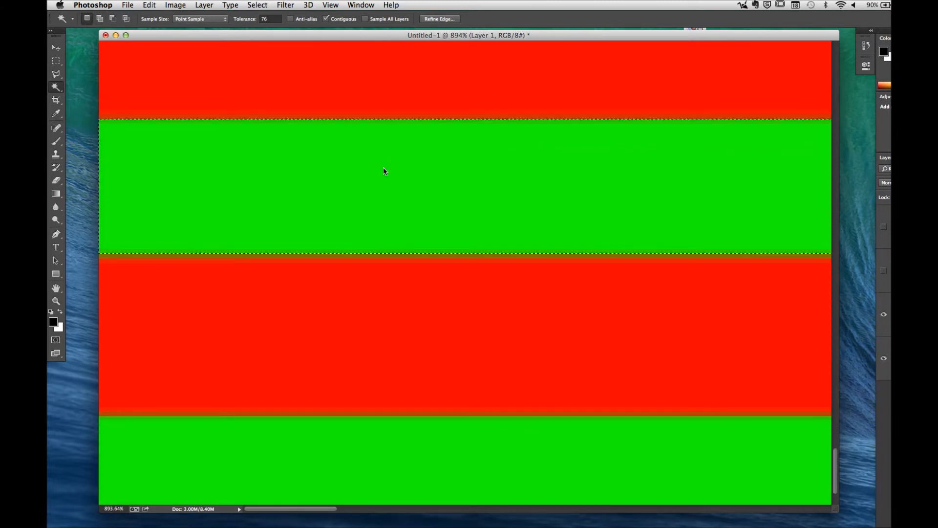
left_click(364, 256, "shift")
left_click_drag(376, 265, 387, 218)
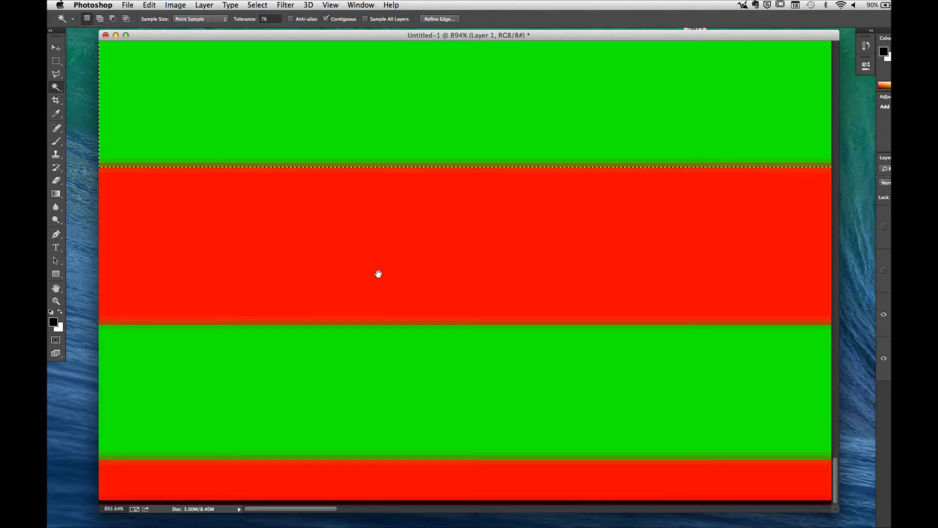
left_click(365, 334, "shift")
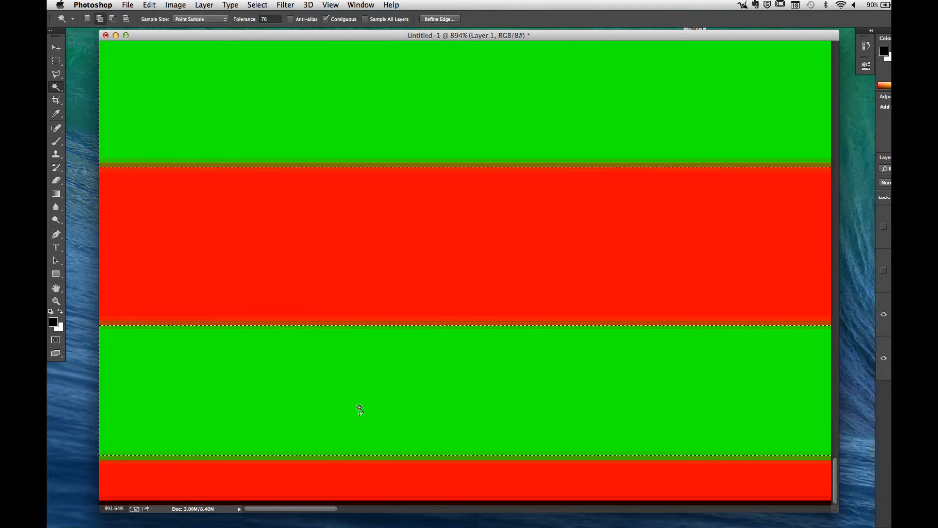
left_click(352, 459, "shift")
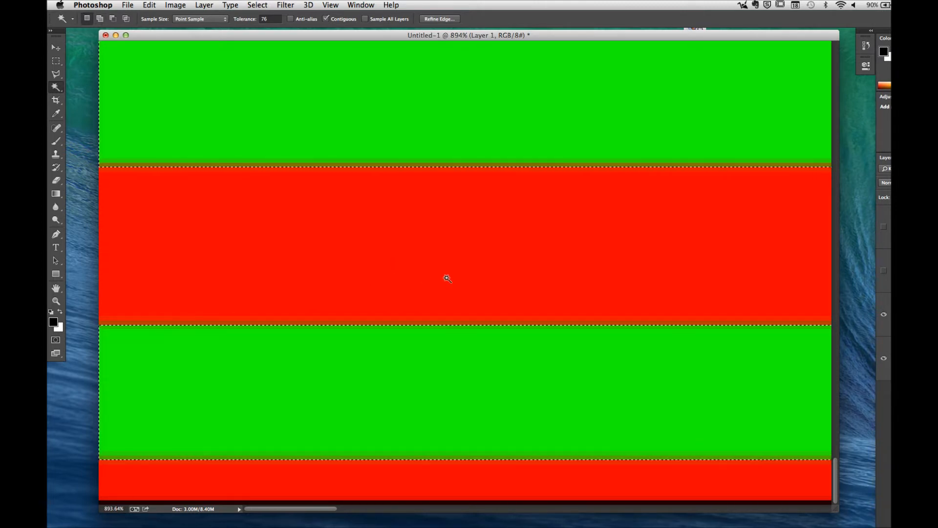
Step: Add the two uppermost green bands to the existing selection with the Magic Wand
key("z")
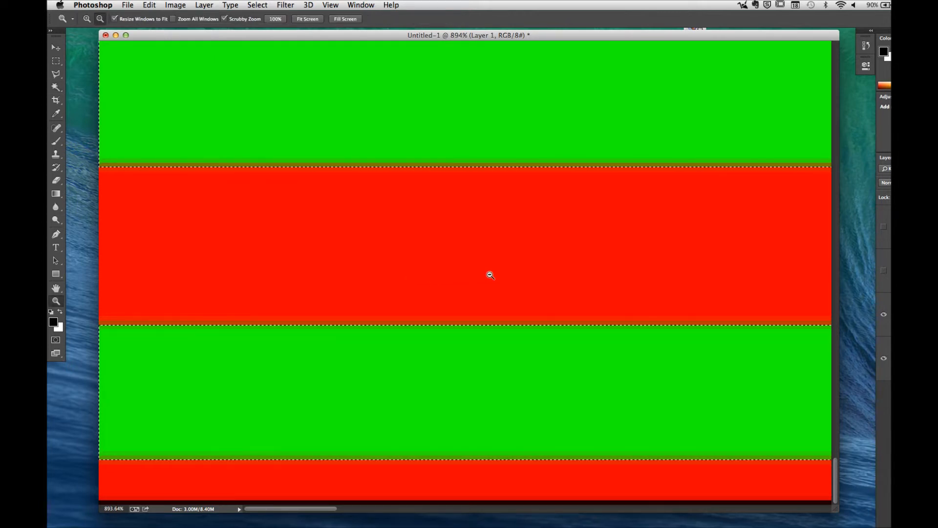
left_click_drag(490, 275, 404, 278)
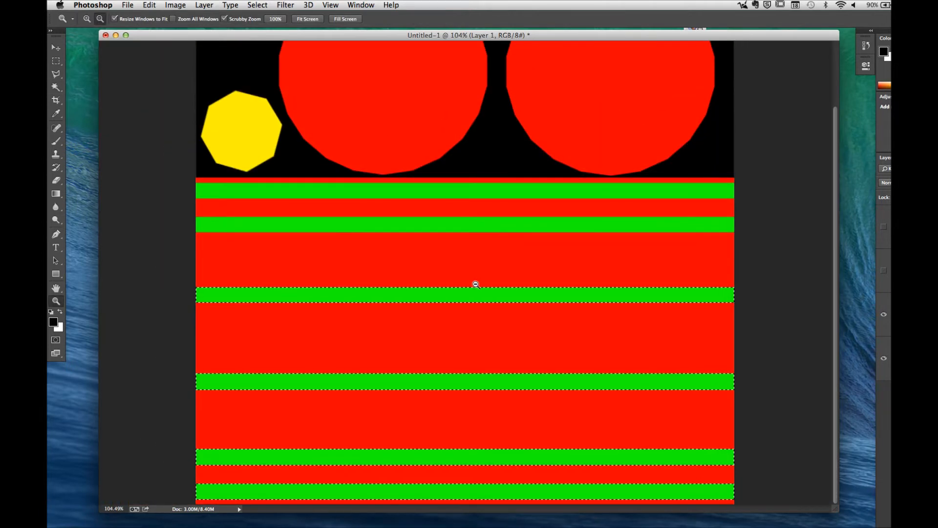
left_click(56, 87)
left_click(230, 224, "shift")
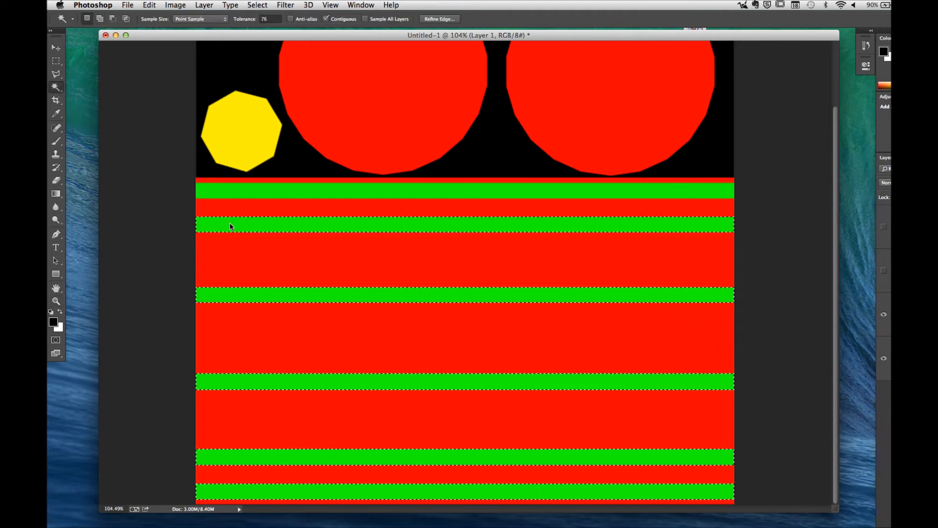
left_click(255, 192, "shift")
Step: Save the green band selection in this document as a new channel named PatsTest
left_click(265, 6)
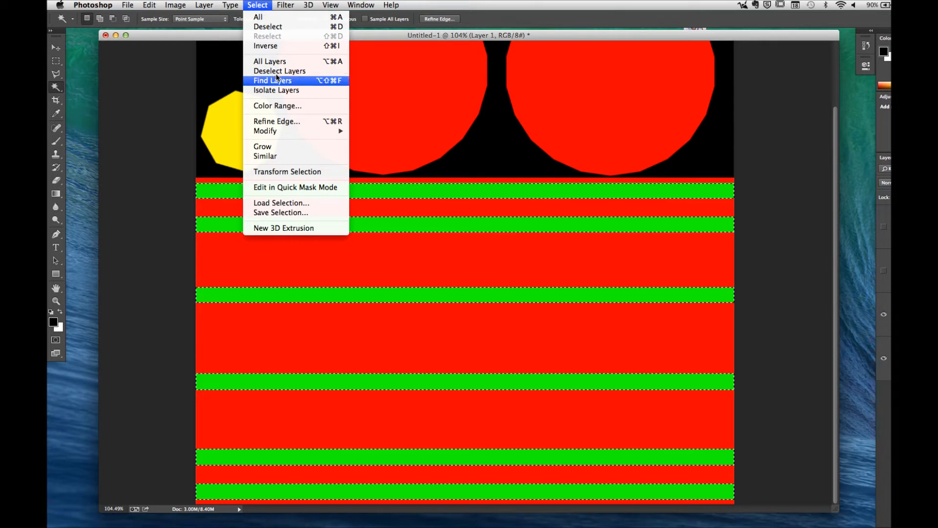
left_click(280, 213)
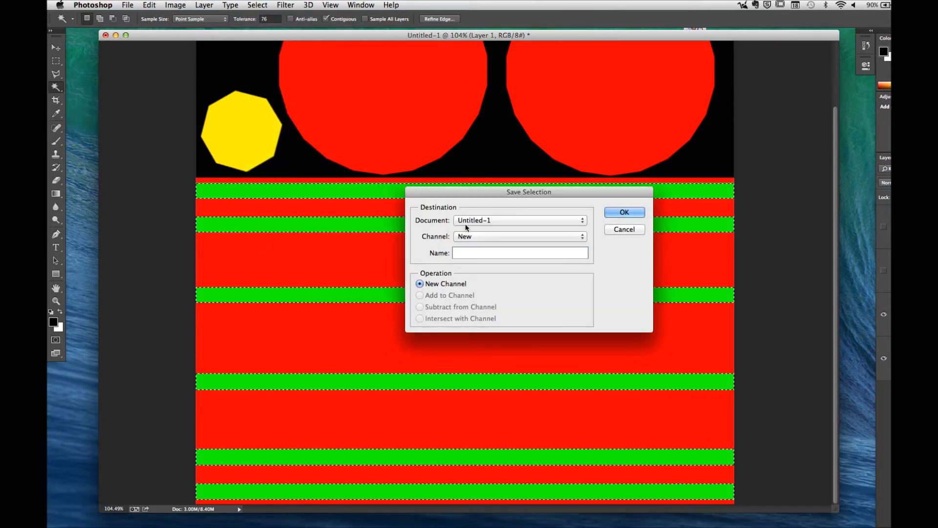
left_click(479, 221)
left_click(428, 235)
left_click(471, 236)
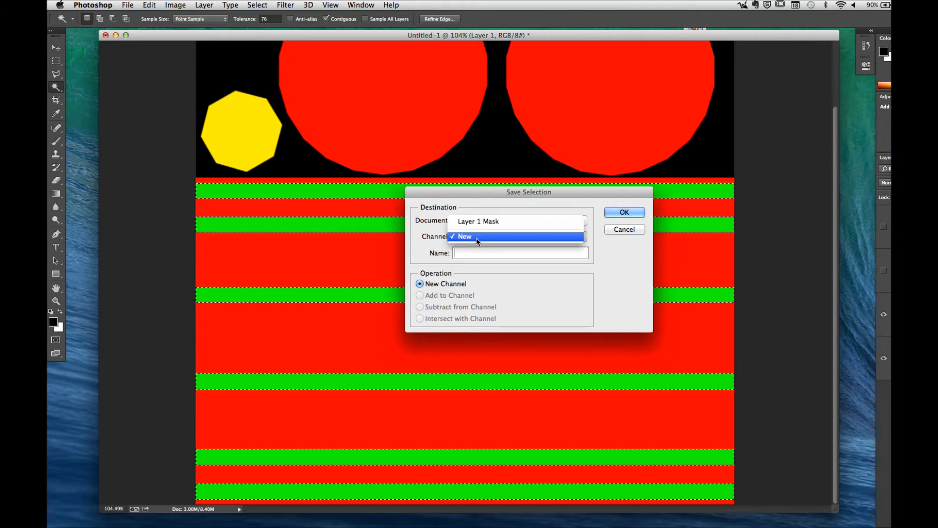
left_click(421, 242)
left_click_drag(456, 191, 364, 122)
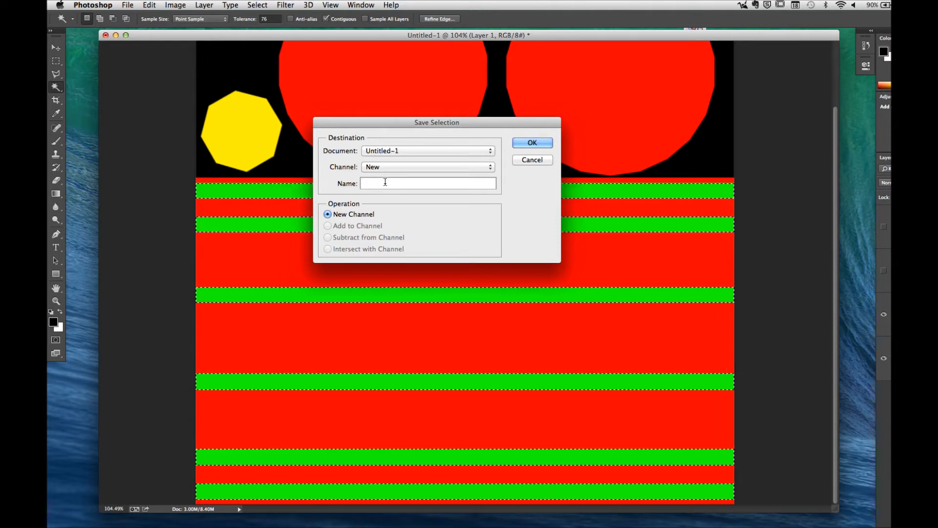
type("PAts")
key("BackSpace")
key("BackSpace")
key("BackSpace")
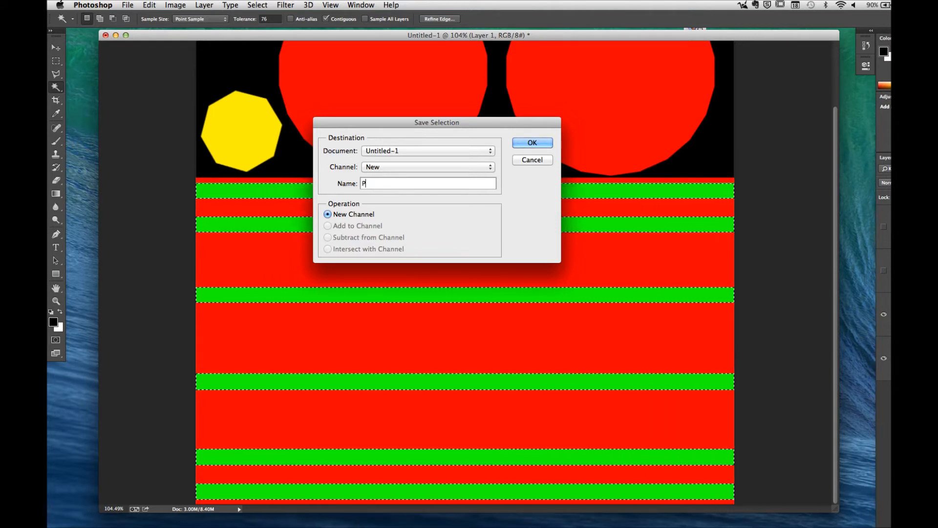
type("atsTest")
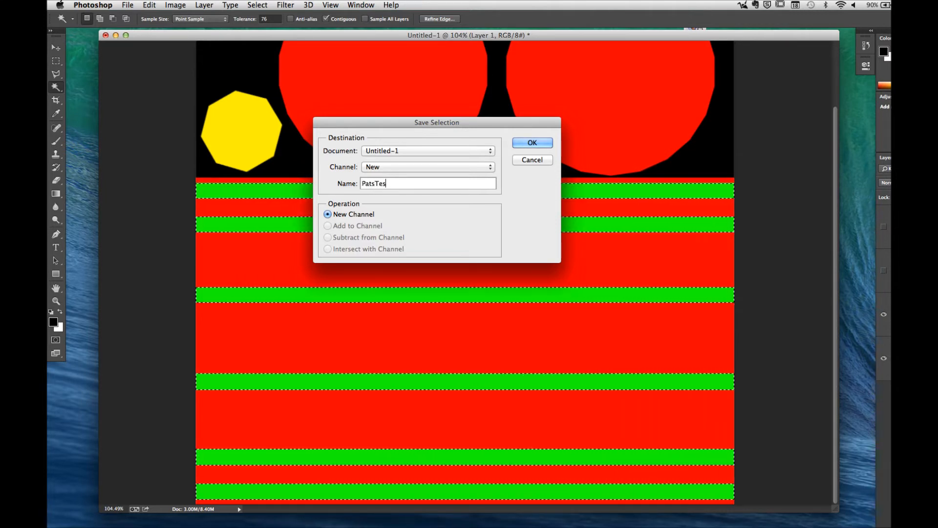
left_click(532, 143)
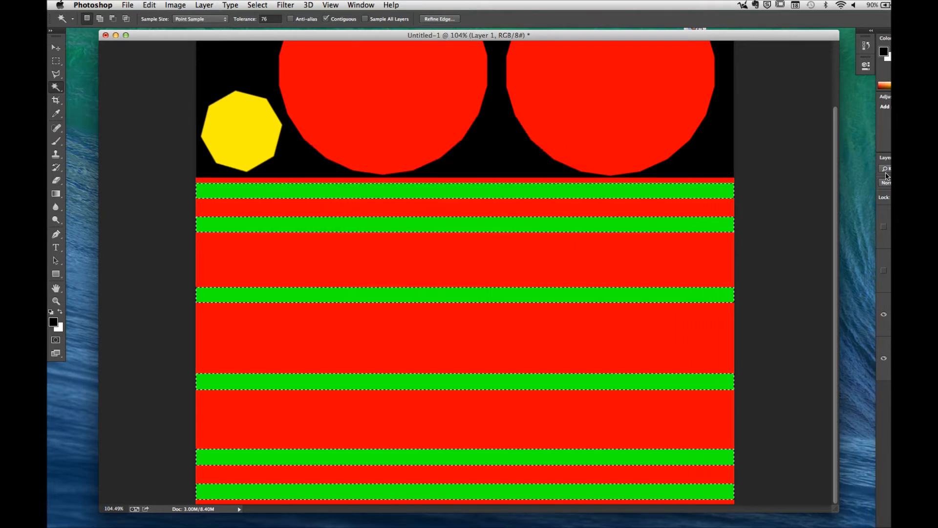
Step: Display the PatsTest channel on its own and clear the current selection
left_click(890, 246)
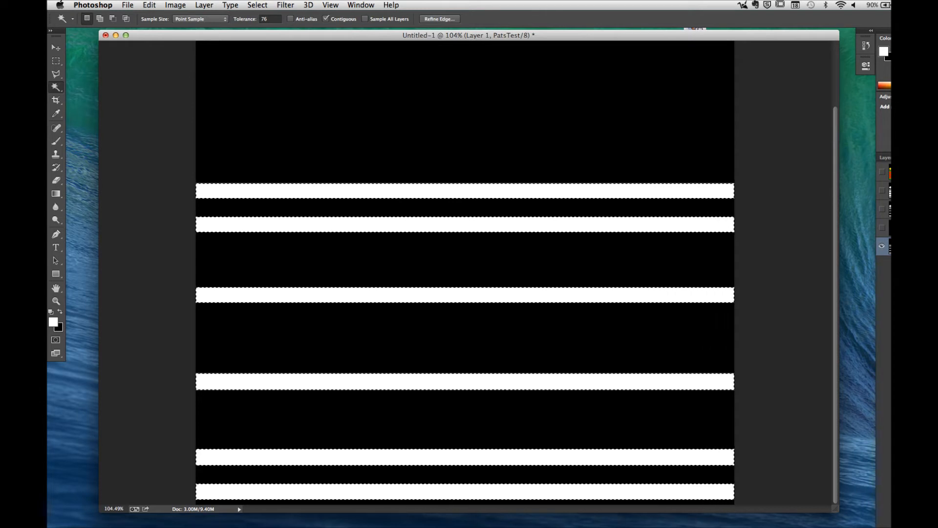
left_click(258, 5)
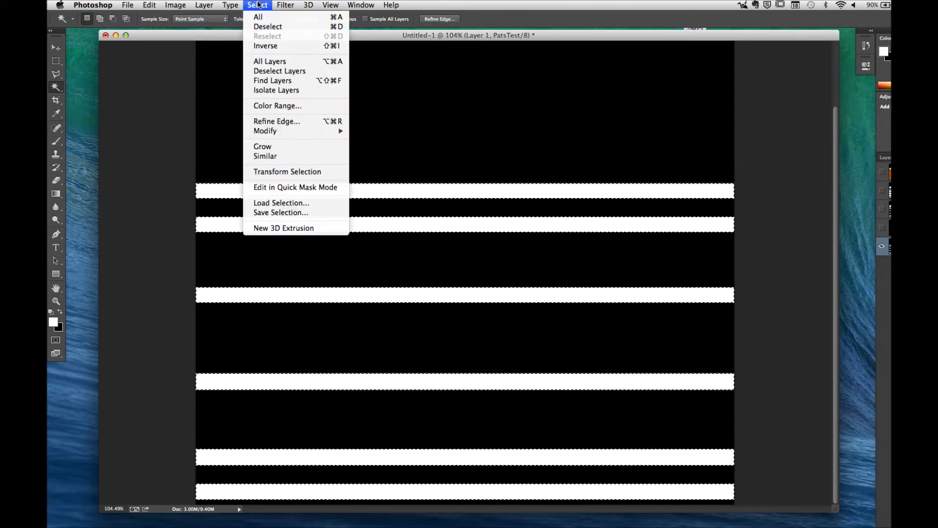
left_click(268, 26)
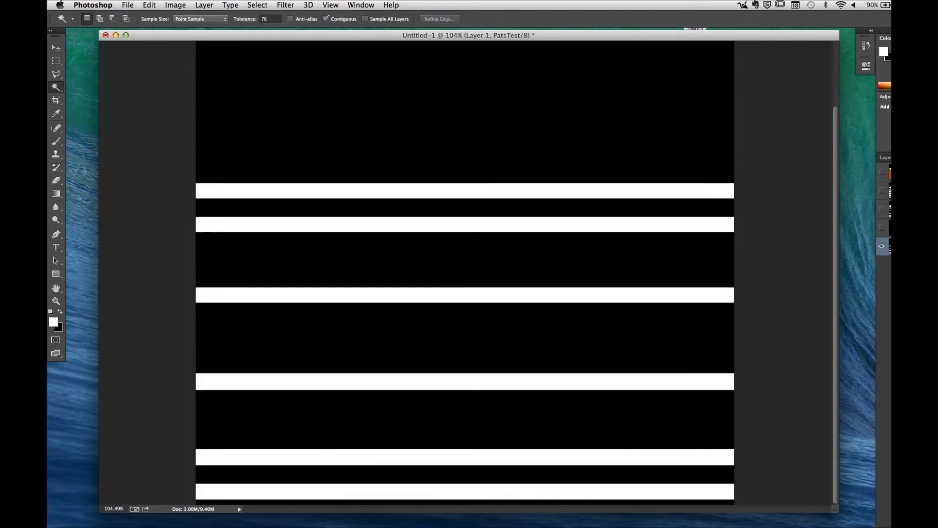
Step: Load the PatsTest channel as a selection of the white bands
left_click(899, 227)
left_click(899, 246)
left_click(898, 246, "super")
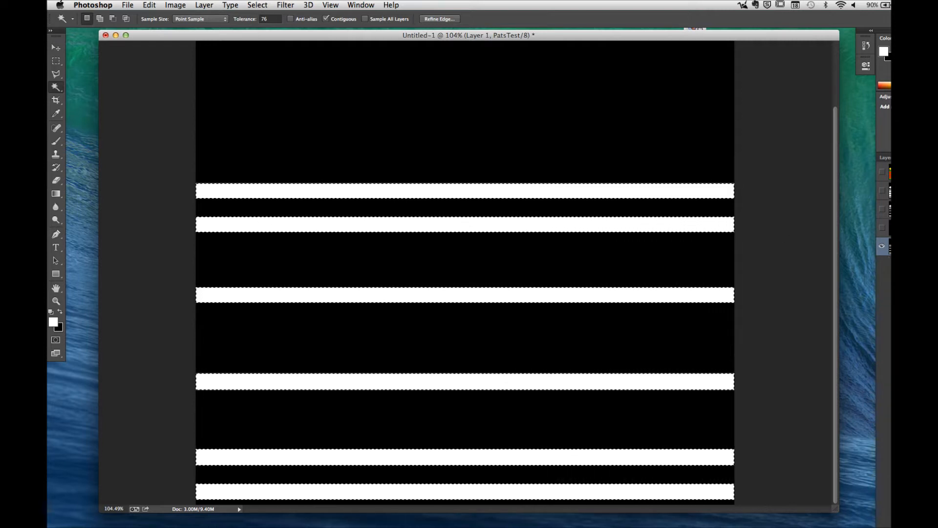
Step: Show the RGB composite again, hide the PatsTest channel, and return to the layer list
left_click(885, 158)
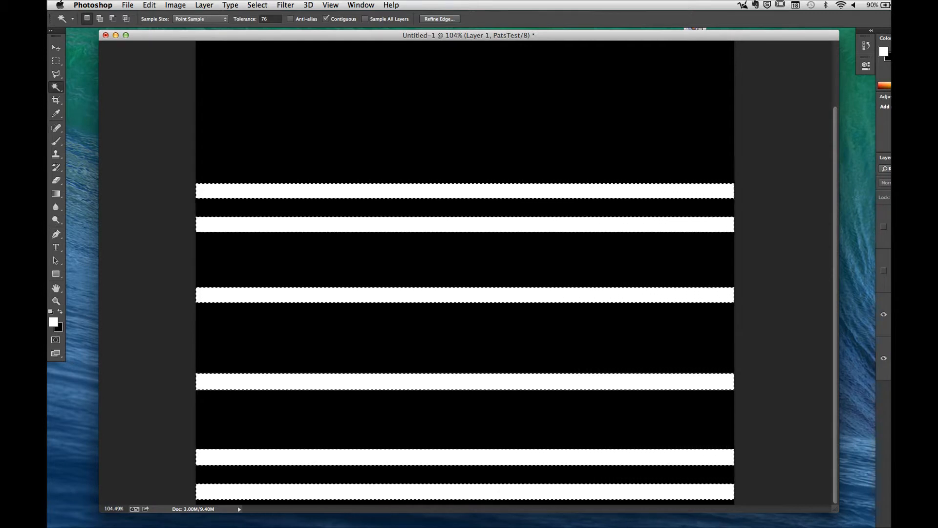
left_click(908, 158)
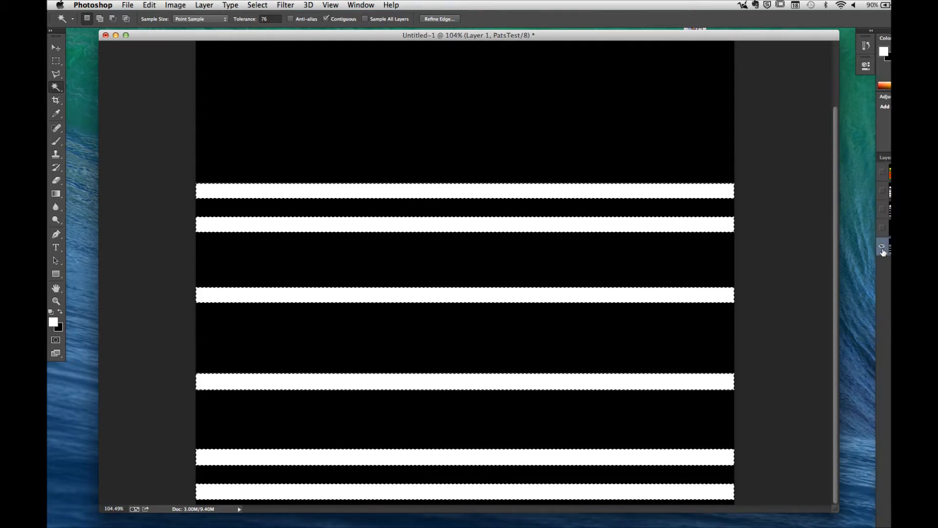
left_click(882, 171)
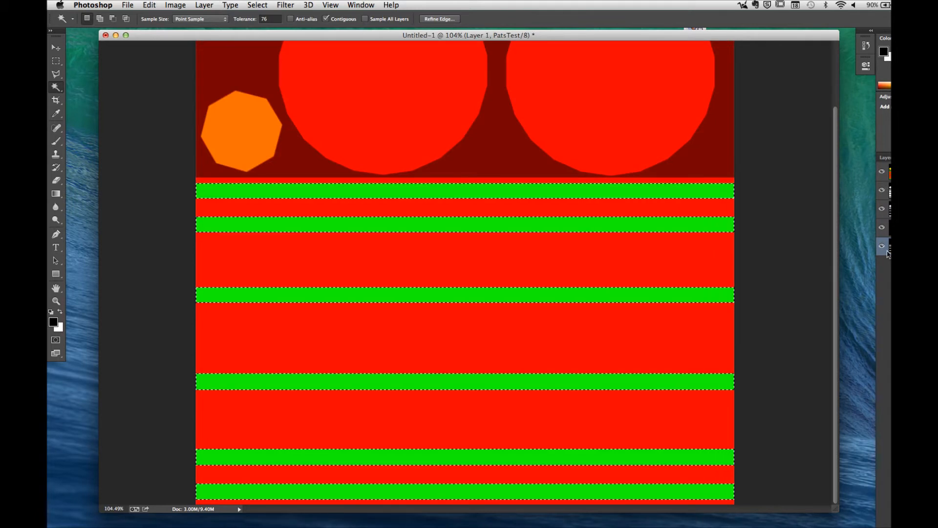
left_click(882, 246)
left_click(888, 158)
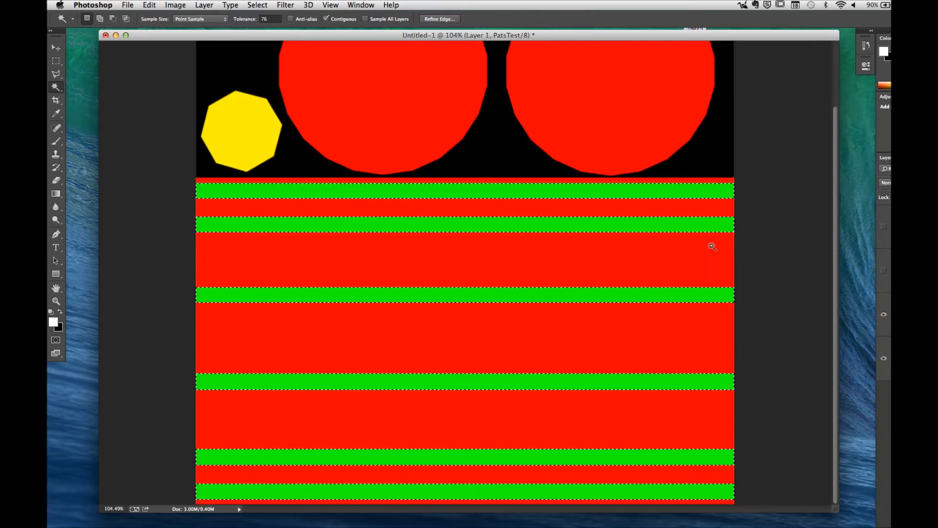
Step: Make Layer 2 with the metal texture visible and add a layer mask from the band selection
left_click(909, 270)
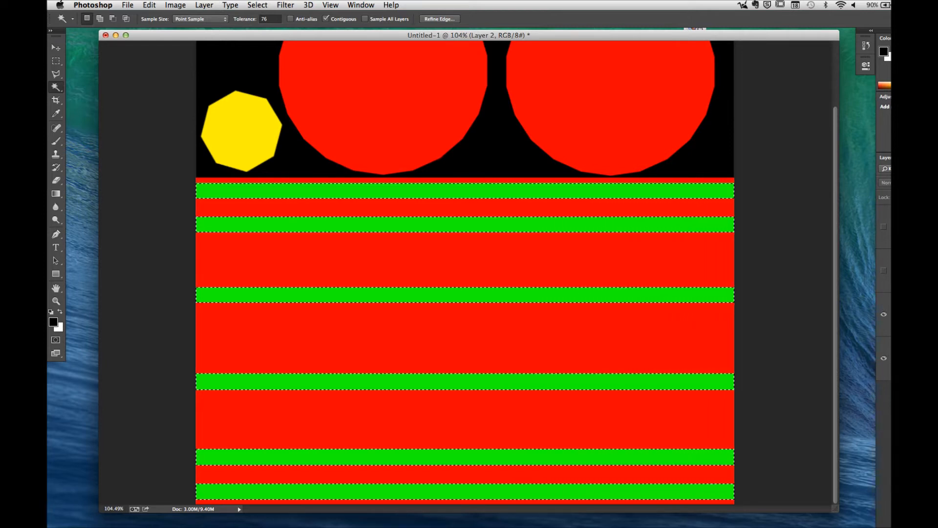
left_click(883, 270)
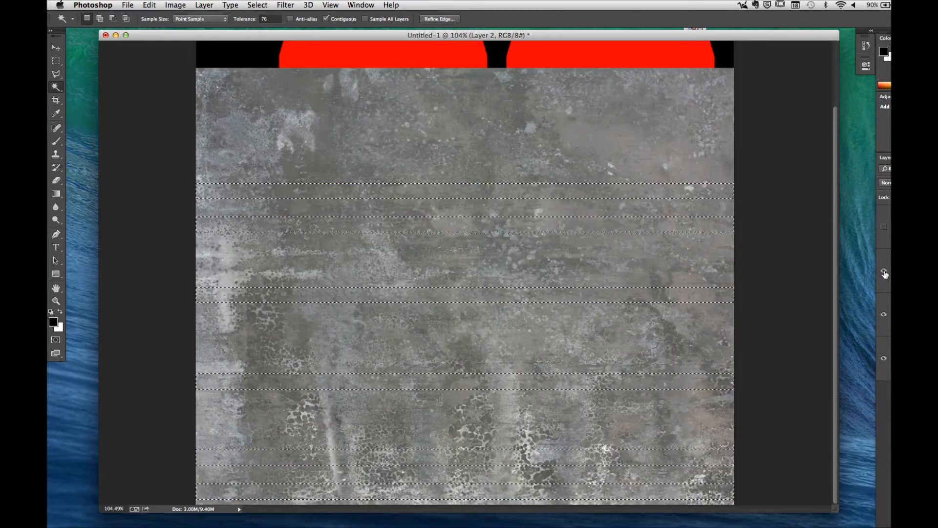
left_click(883, 315)
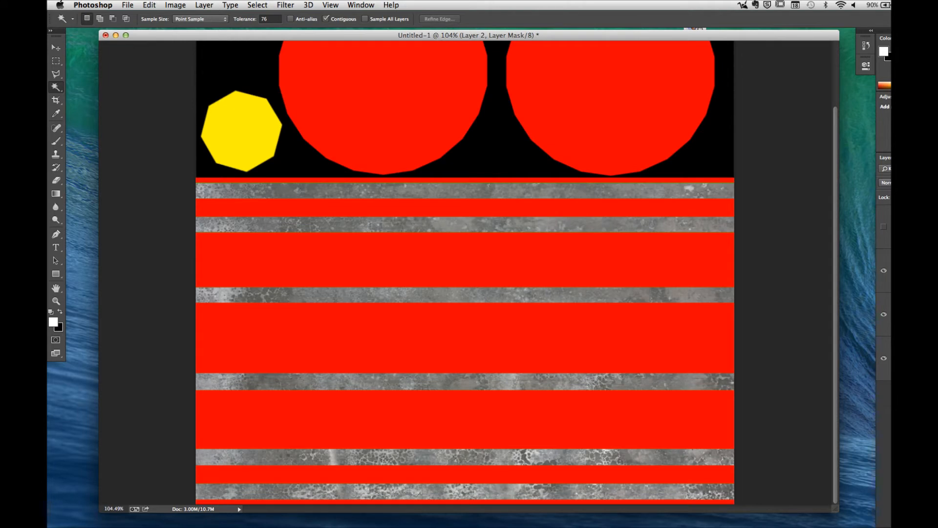
Step: Hide the coloured Surface ID layer and show the magenta UV wireframe layer
left_click(883, 315)
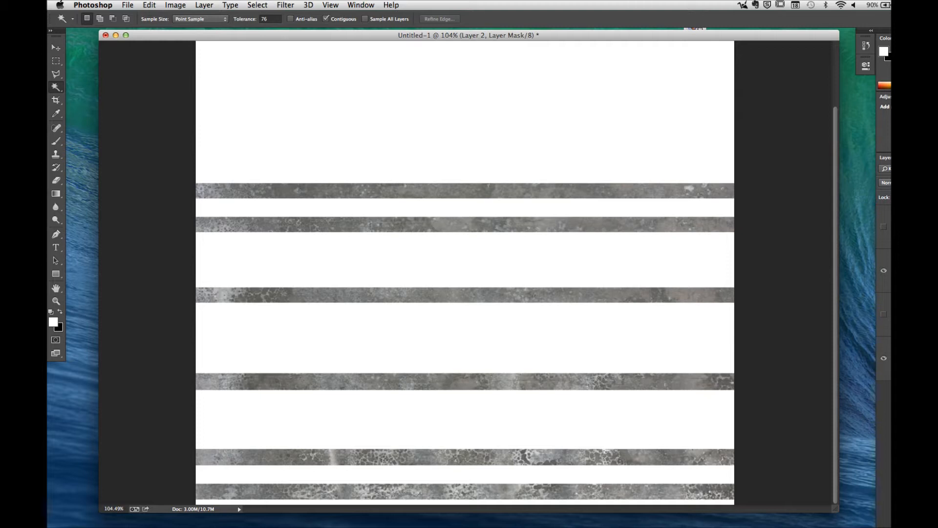
left_click(883, 227)
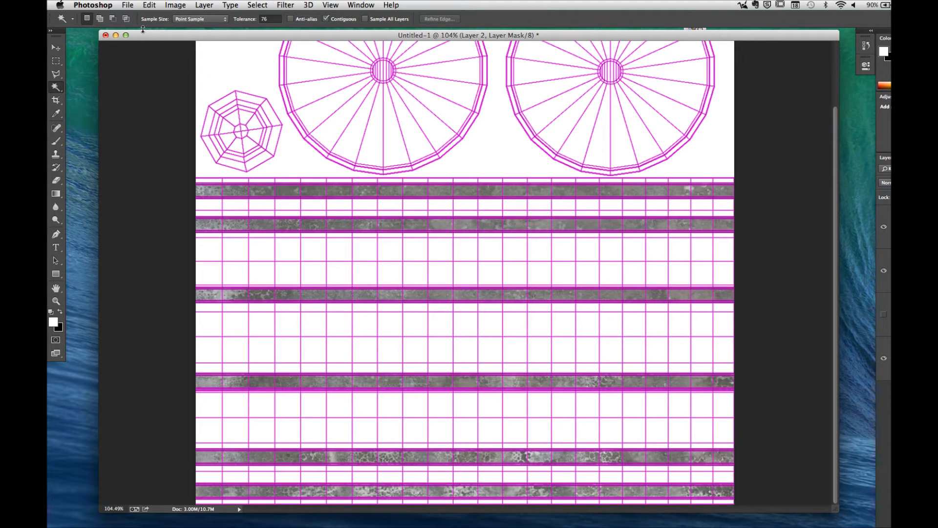
Step: Open the wood plank image _MG_0529.jpg from the WOOD_TEXTURES folder
left_click(128, 7)
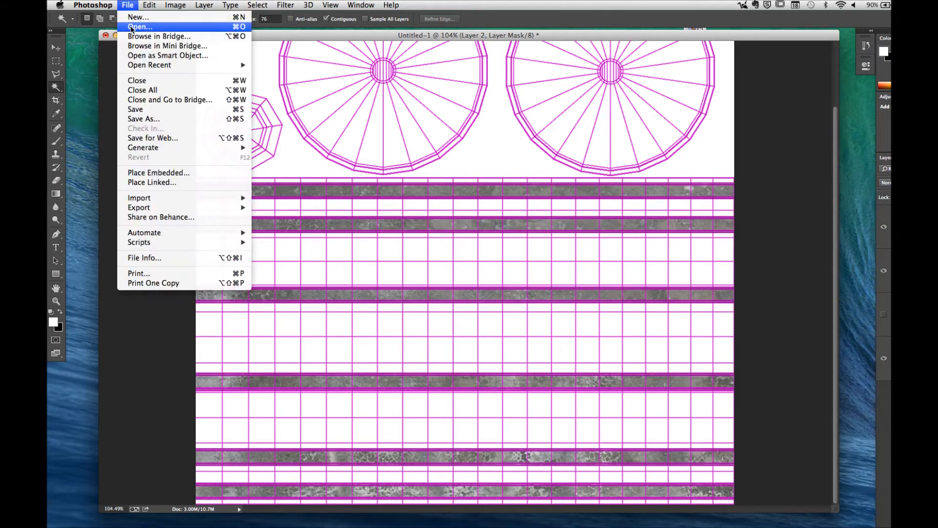
left_click(137, 28)
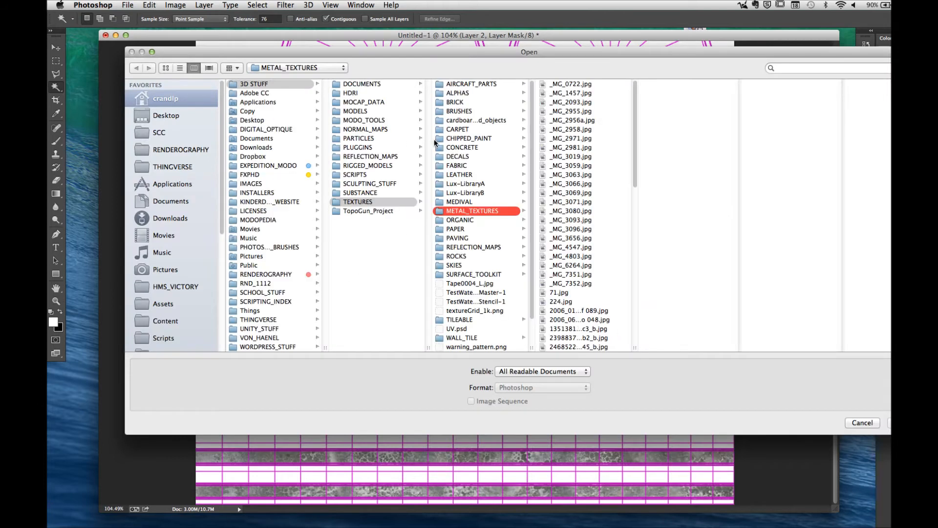
scroll(480, 289, "down", 2)
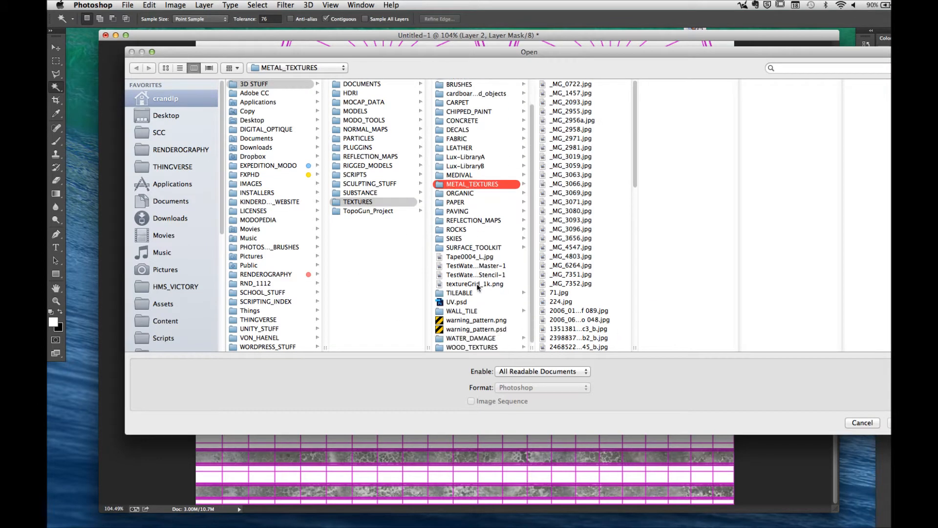
left_click(473, 347)
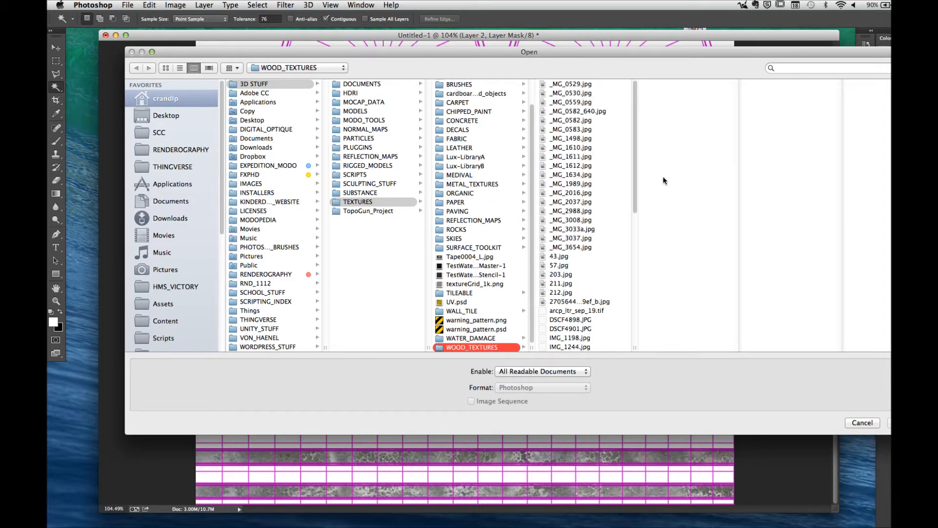
left_click(576, 85)
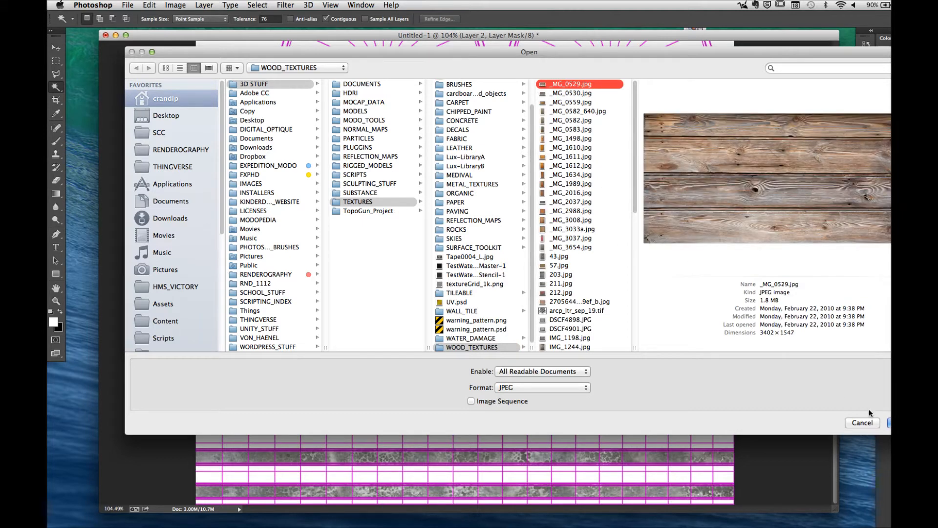
left_click(889, 423)
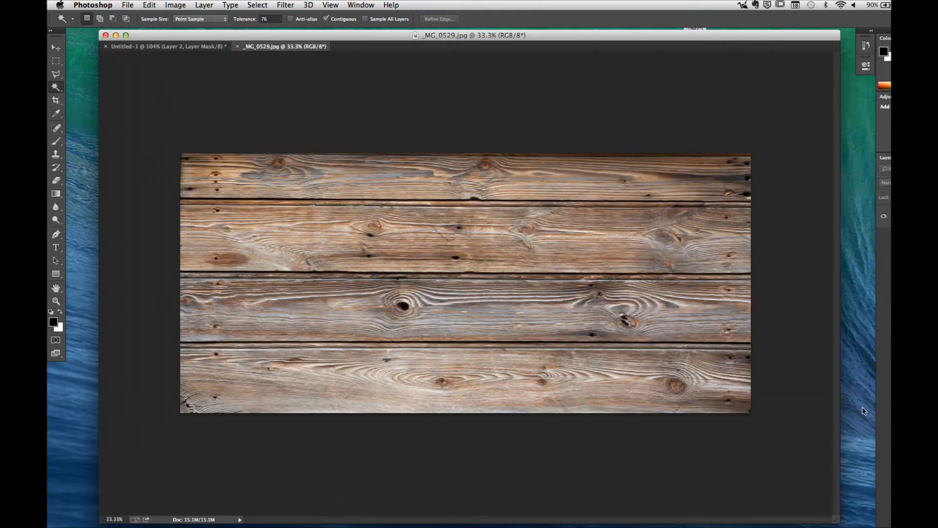
Step: Float the wood image in its own window, copy it into the barrel document as a new layer, and close the source image
left_click_drag(252, 47, 665, 366)
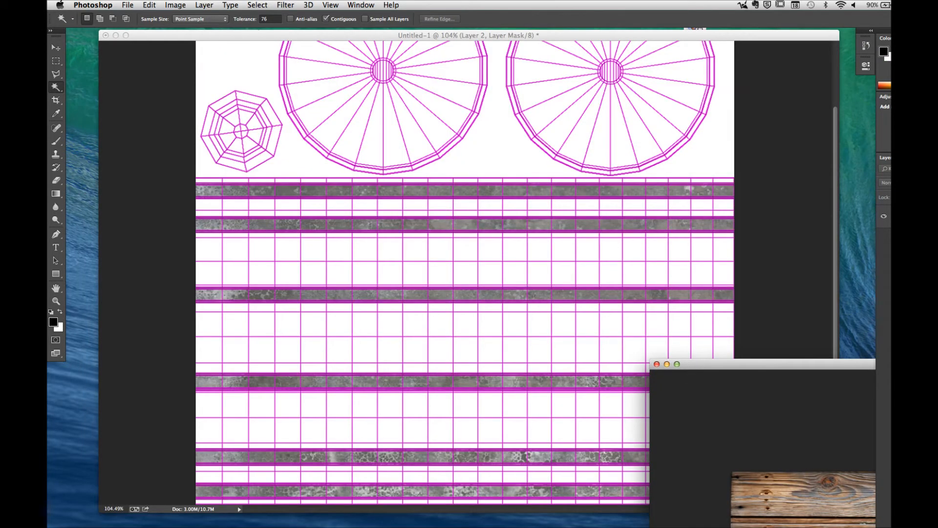
left_click_drag(914, 216, 444, 268)
left_click(862, 366)
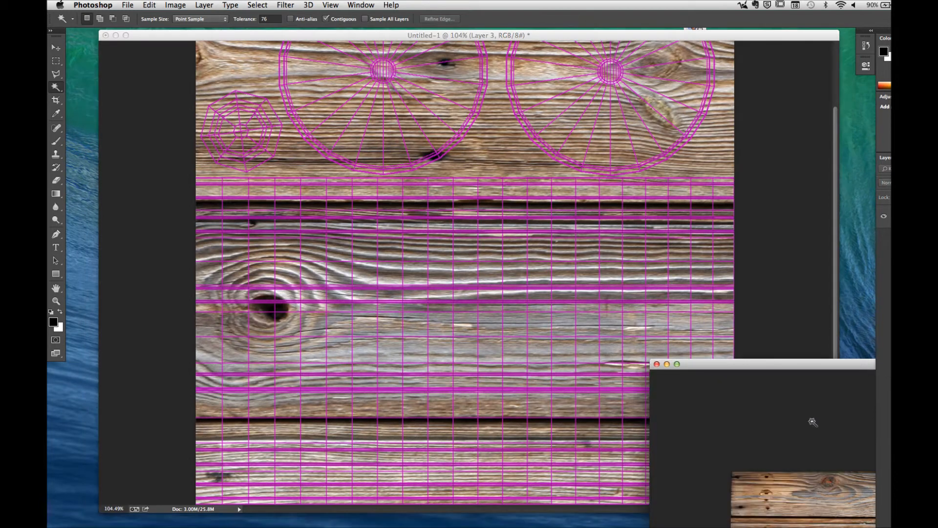
left_click(656, 364)
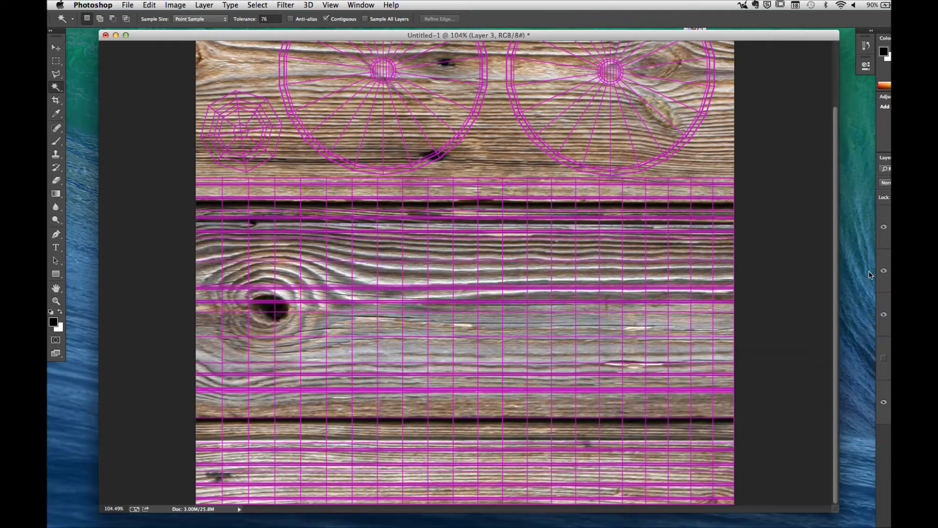
Step: Free Transform the wood layer and set its rotation to 90 degrees so the planks run vertically
left_click(148, 6)
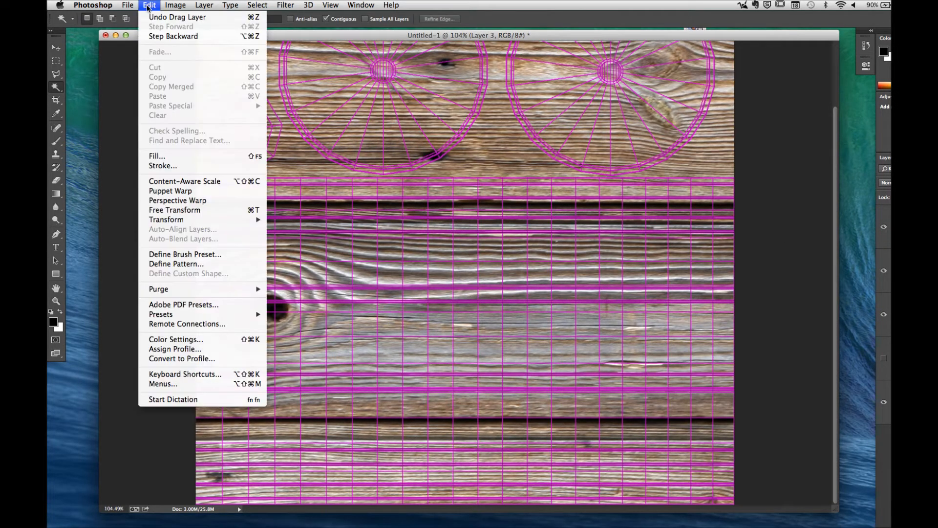
left_click(164, 210)
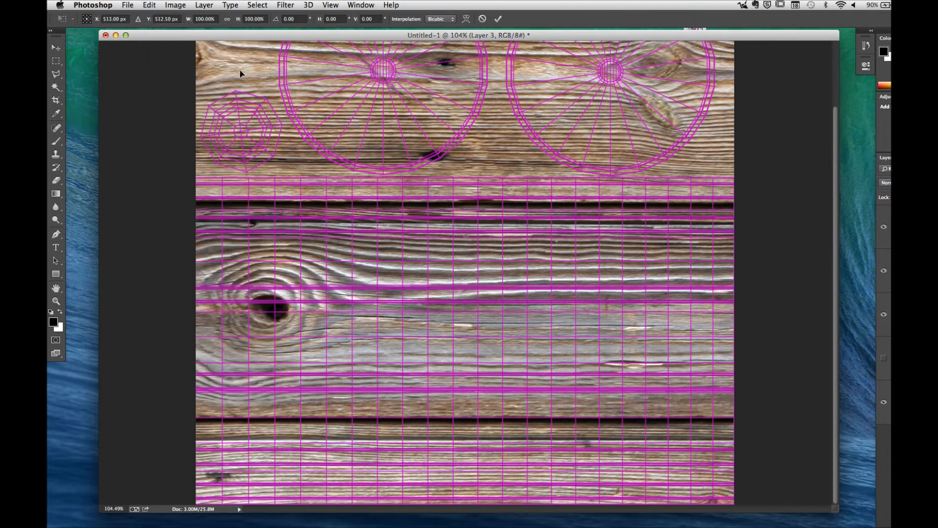
left_click(292, 19)
key("BackSpace")
key("Return")
double_click(294, 19)
type("90")
key("Return")
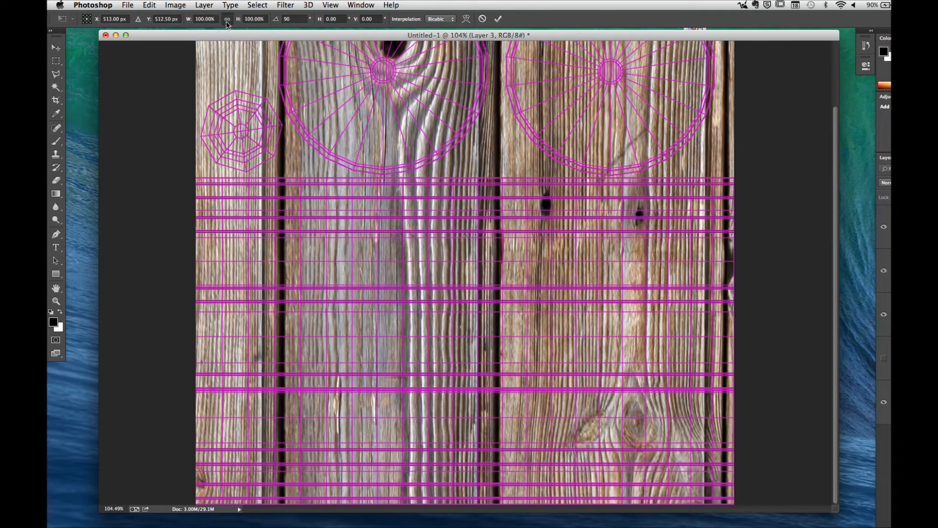
Step: Scale the wood to about 20.14% width and 14.93% height, fit it over the left end of the barrel-side UVs, and apply the transform
left_click_drag(238, 20, 198, 22)
left_click_drag(483, 219, 279, 337)
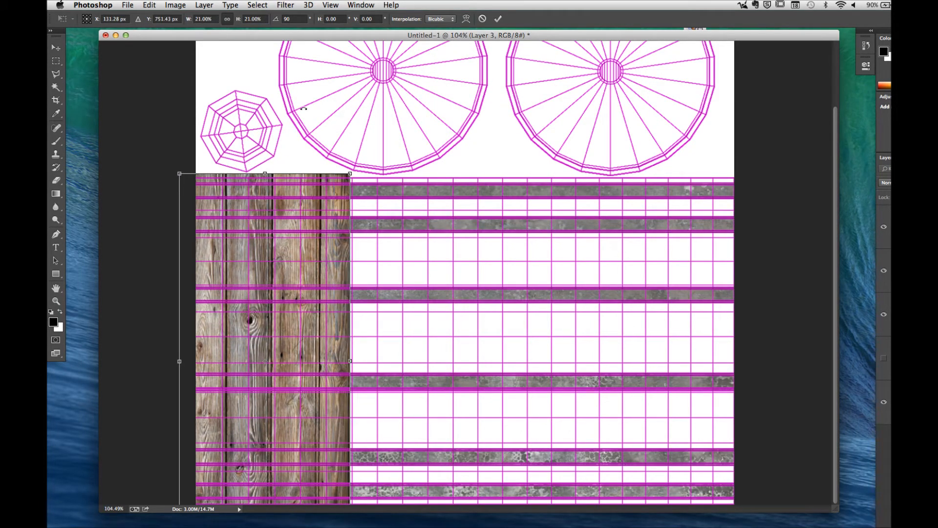
left_click_drag(350, 174, 248, 204, "shift")
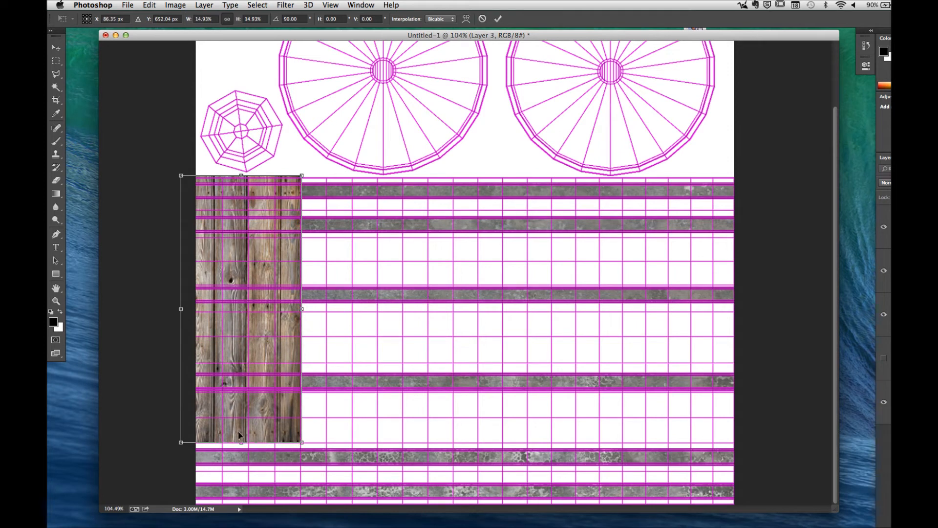
left_click_drag(241, 442, 241, 527)
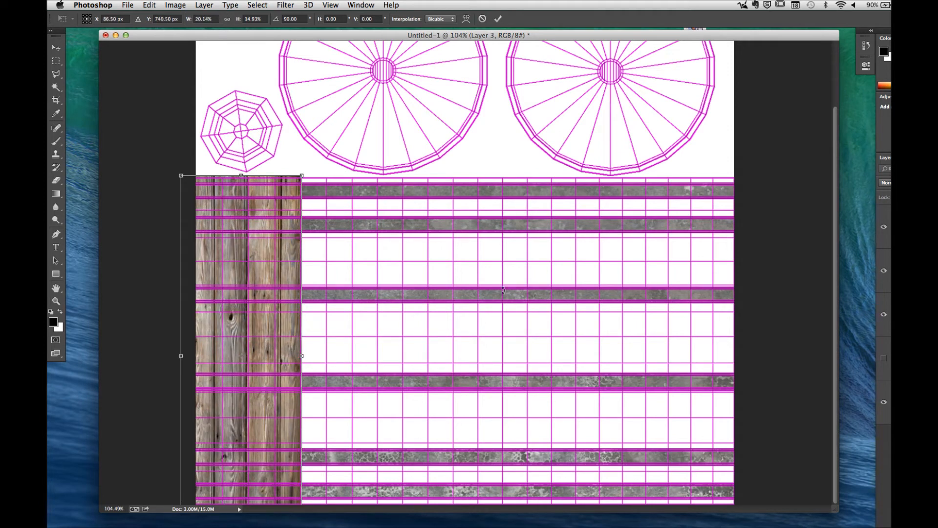
left_click(496, 20)
Step: Duplicate the wood strip four times side by side to cover the full width of the barrel-side UVs
key("v")
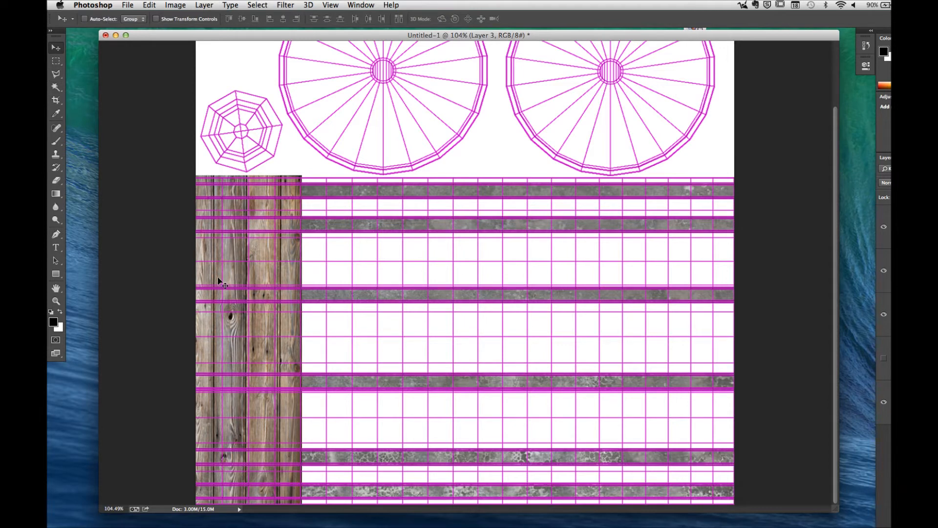
left_click_drag(216, 274, 441, 300, "alt")
left_click_drag(452, 345, 705, 356, "alt")
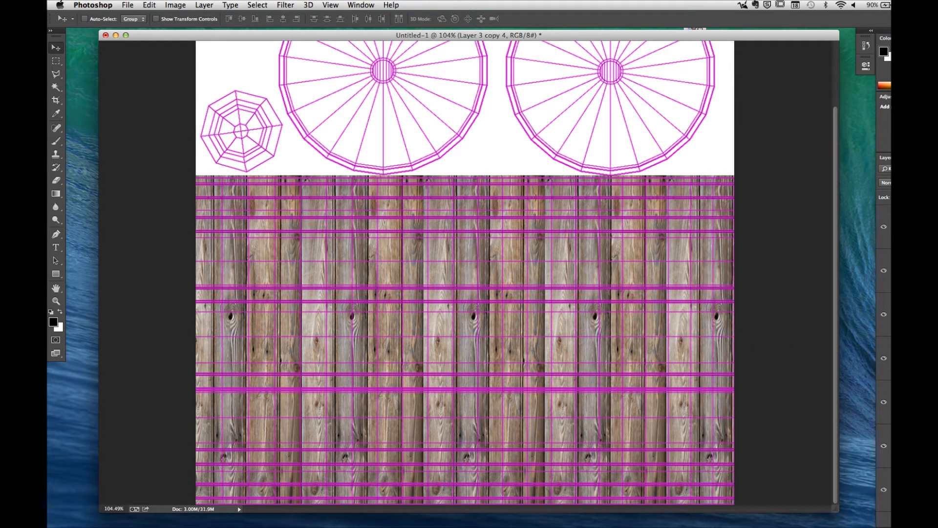
Step: Move Layer 2 with the metal bands above the wood layers and hide it, toggling the UV wireframe to check the texture
left_click_drag(920, 493, 884, 266)
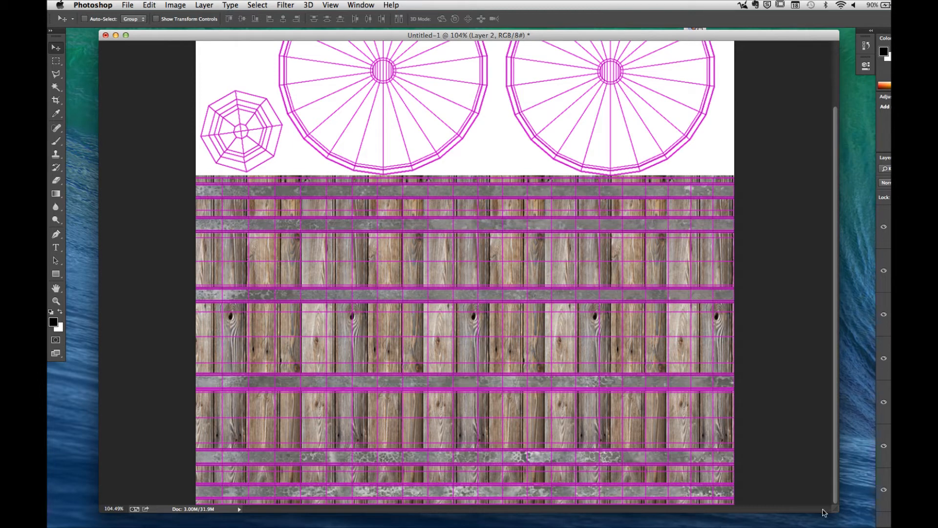
left_click(883, 226)
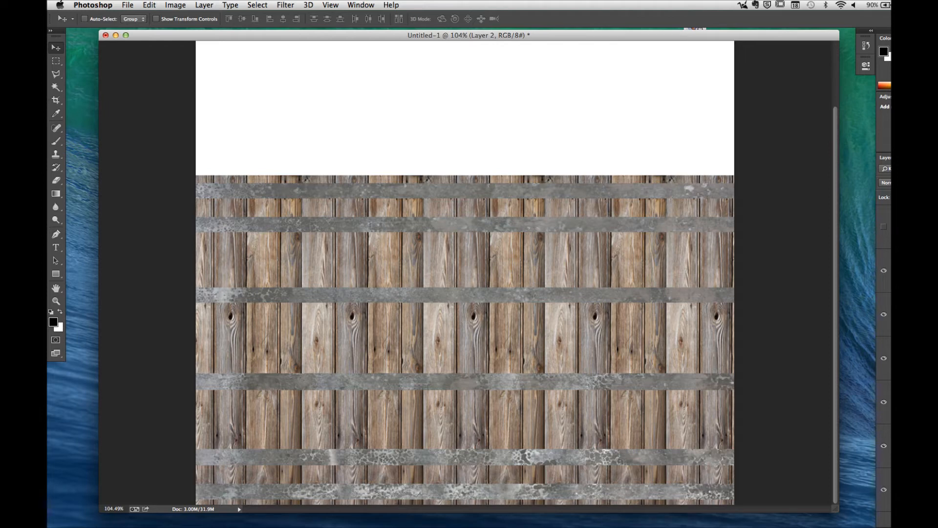
left_click(883, 270)
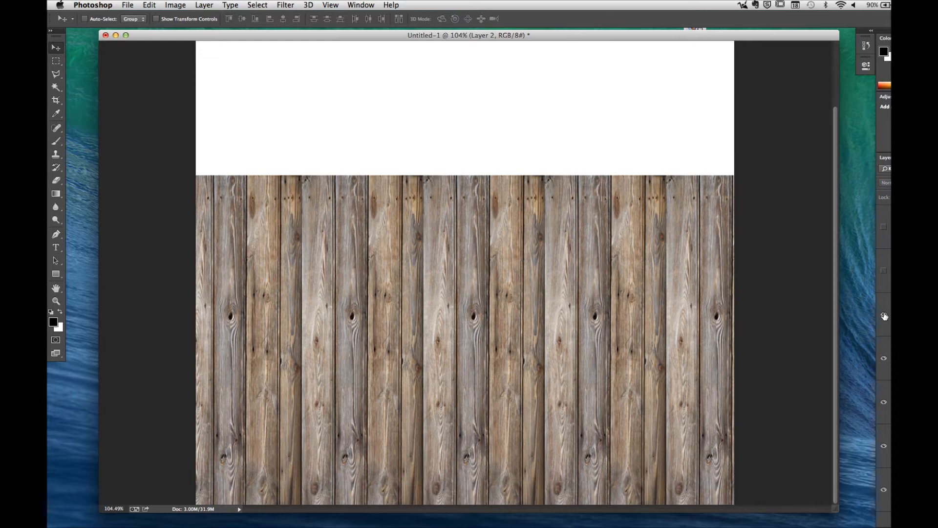
left_click(883, 228)
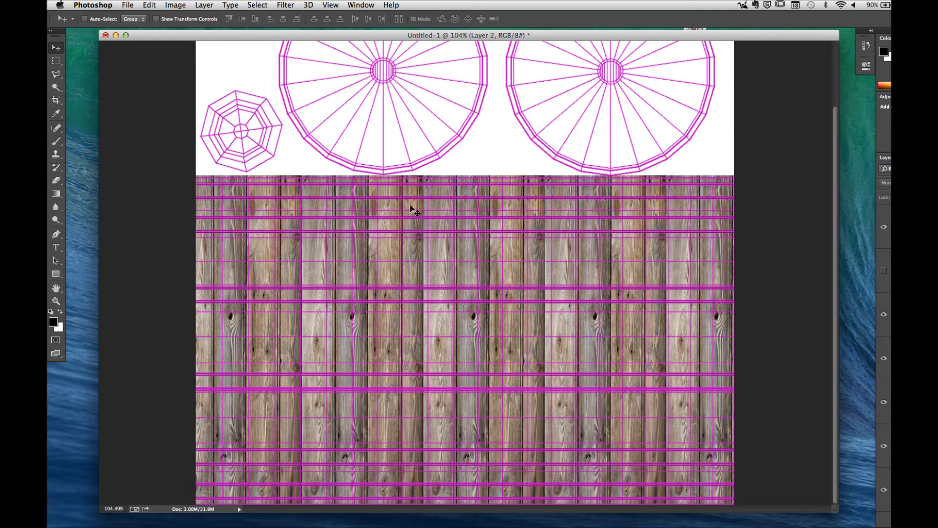
Step: Select all the wood plank layers and shift them up together so they extend past the upper edge of the barrel-side UVs
left_click(911, 314)
left_click(911, 490, "shift")
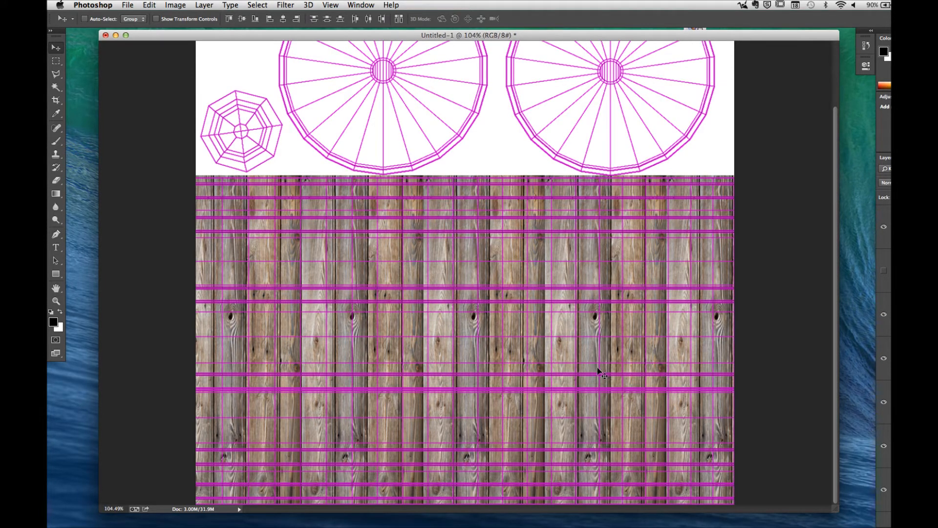
left_click_drag(440, 295, 442, 272)
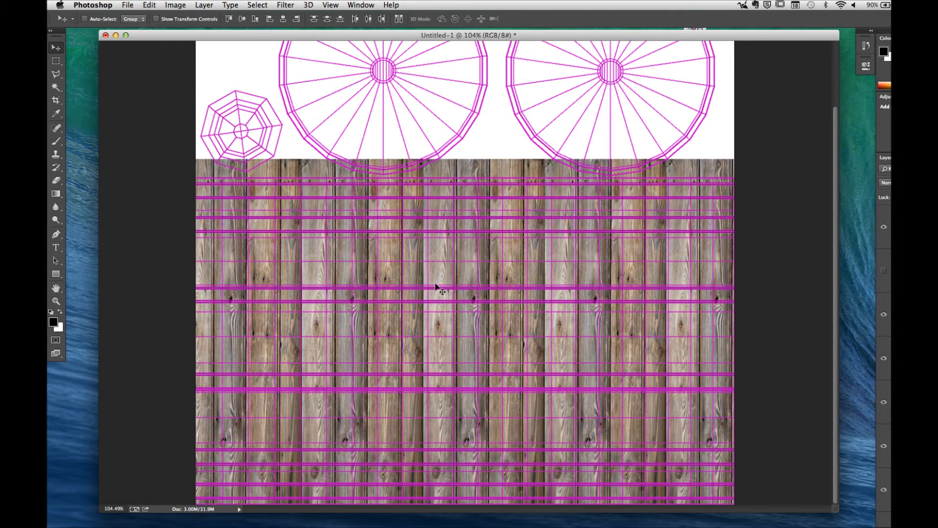
Step: Create a new layer group above the wood plank layers
key("z")
left_click_drag(350, 161, 413, 165)
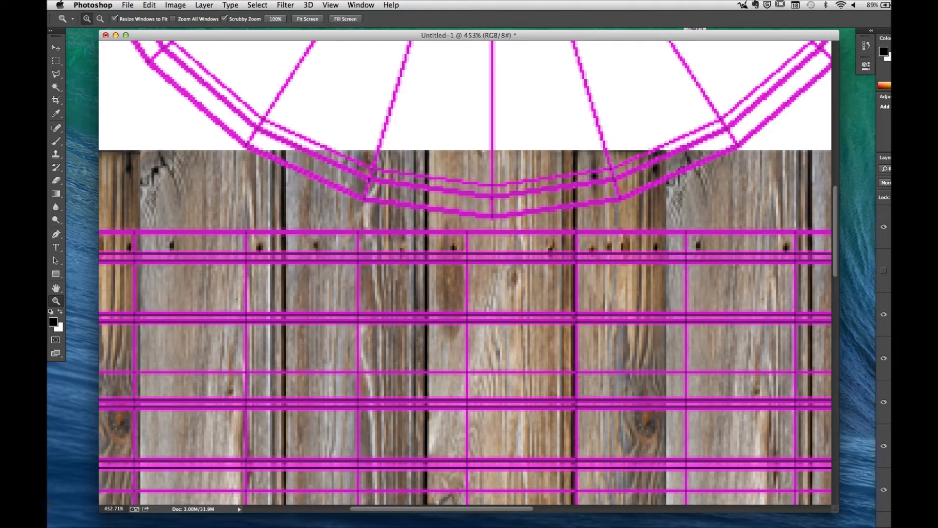
key("alt")
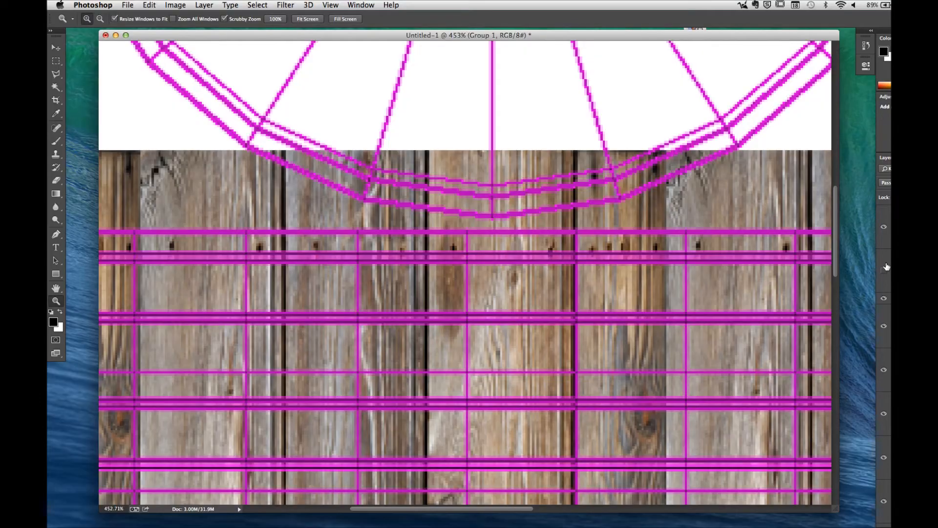
left_click(885, 267)
key("Return")
Step: Select Layer 3 and all its copies and place them inside the new group
left_click(889, 326)
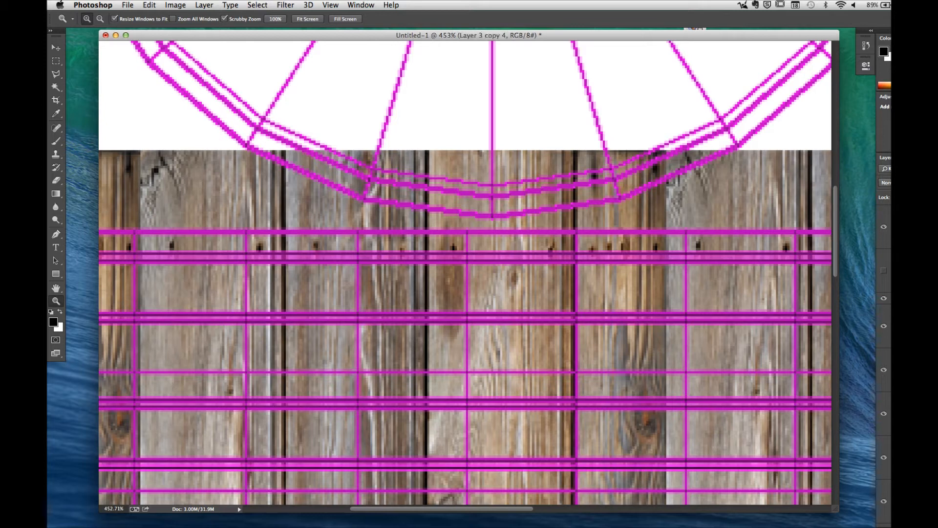
scroll(890, 326, "down", 4)
left_click(889, 416, "shift")
scroll(889, 417, "up", 4)
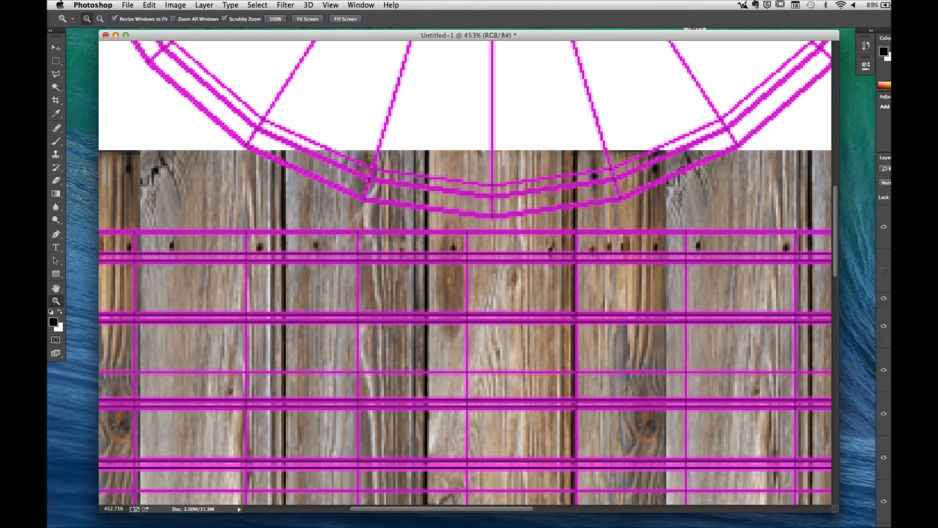
key("ctrl+e")
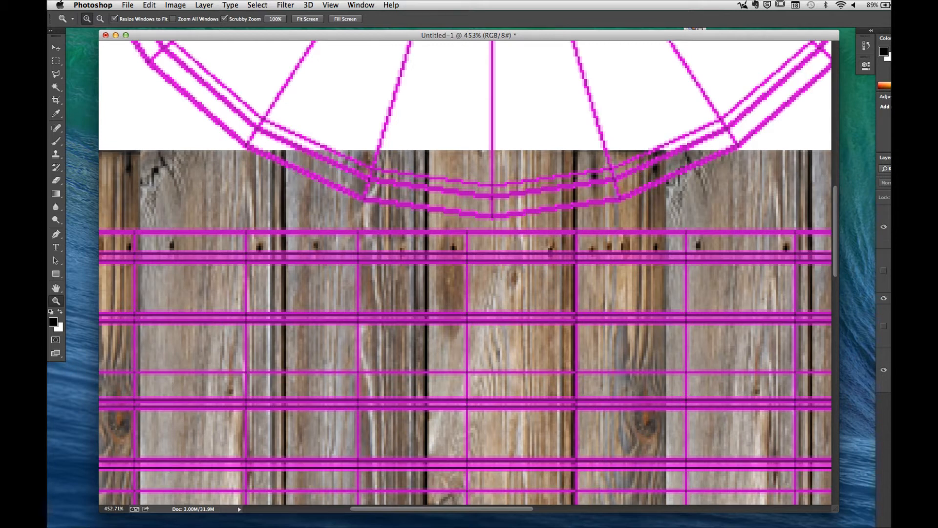
Step: Show the Surface ID layer, hide the wood group and UV wireframe, and make Layer 1 active with the Magic Wand tool
left_click(884, 326)
left_click(884, 298)
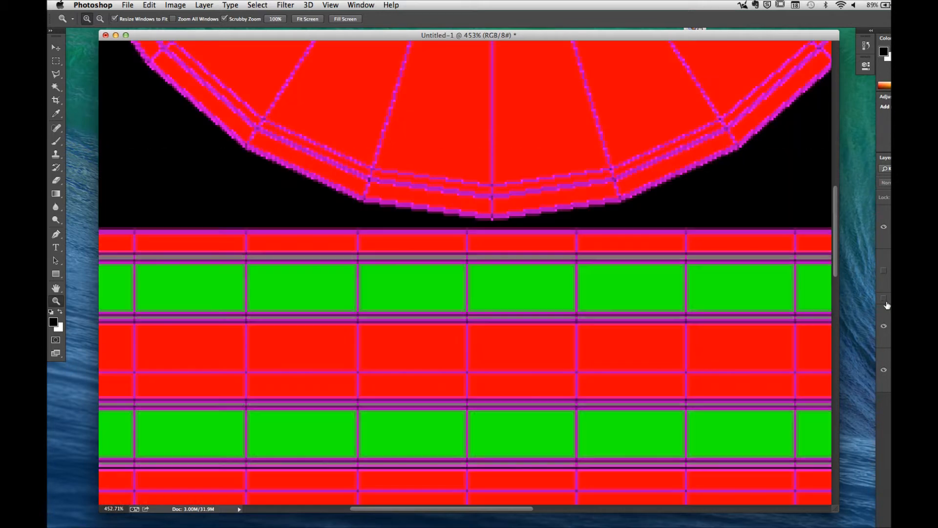
left_click(884, 227)
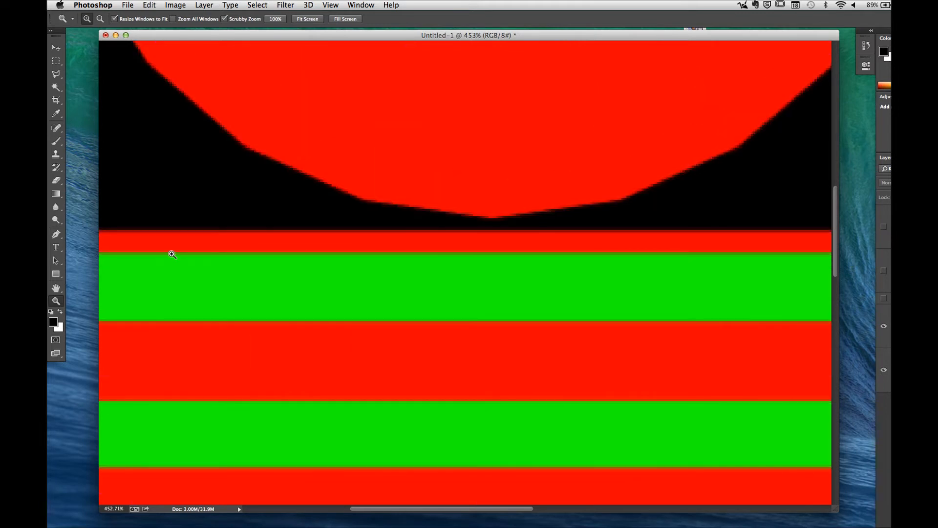
left_click(56, 87)
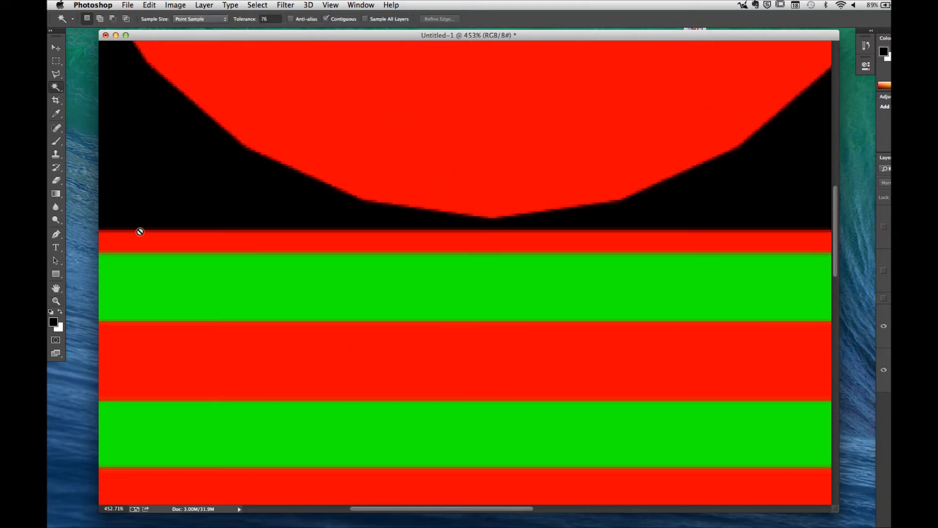
left_click(878, 309)
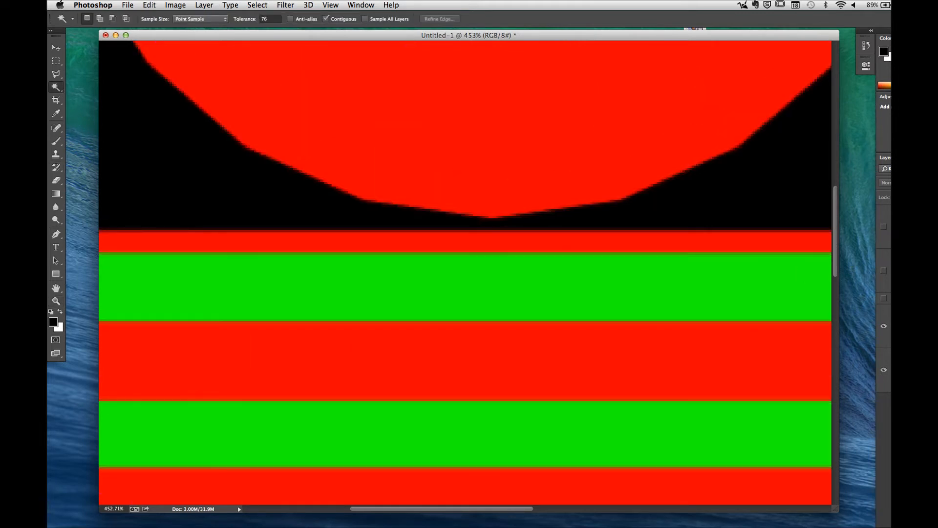
Step: Select all the red wood strips on the barrel side of the Surface ID layer with the Magic Wand, adding each to the selection
left_click(364, 239)
left_click(350, 379, "shift")
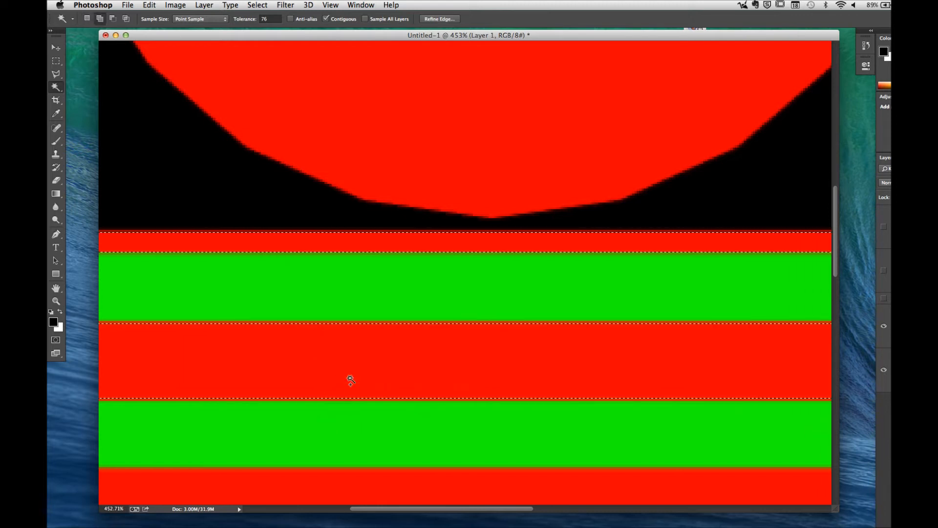
scroll(361, 366, "down", 3)
key("z")
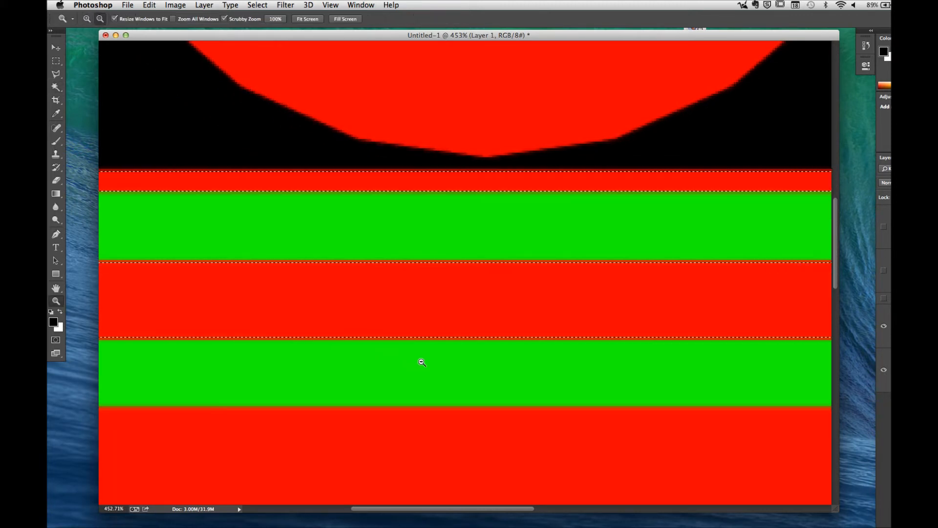
left_click_drag(421, 362, 380, 313, "alt")
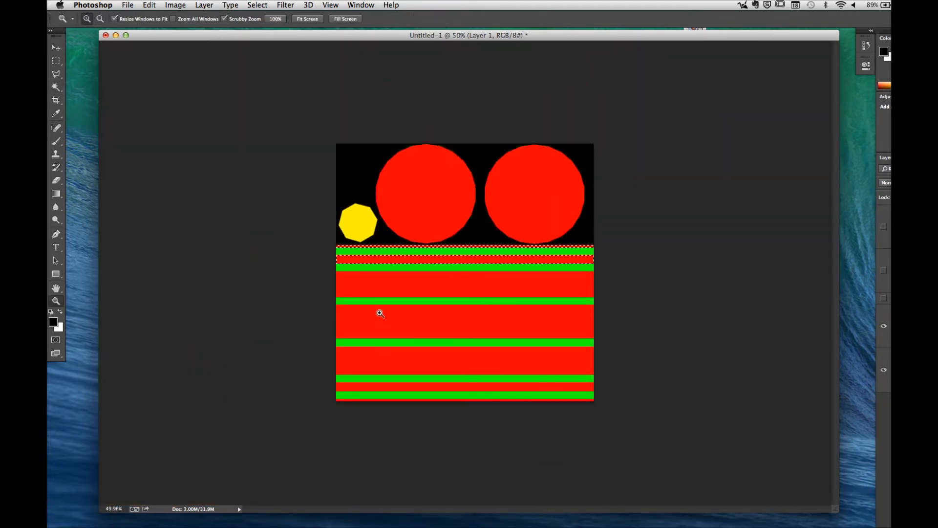
left_click(56, 87)
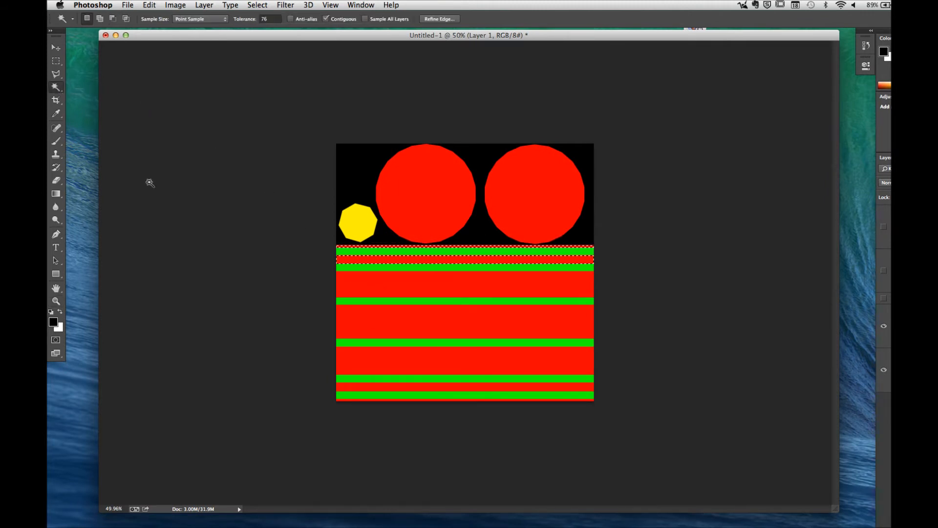
left_click(381, 289, "shift")
left_click(379, 324, "shift")
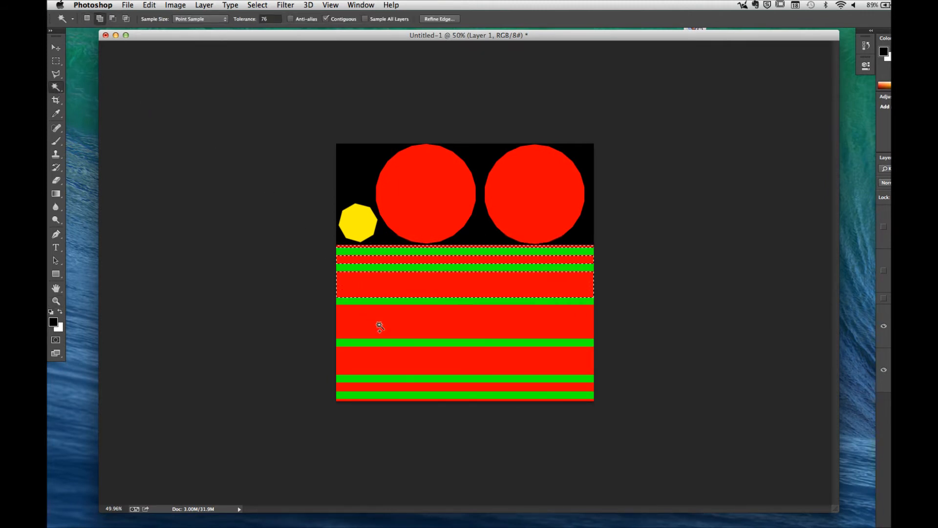
left_click(378, 366, "shift")
left_click(375, 386, "shift")
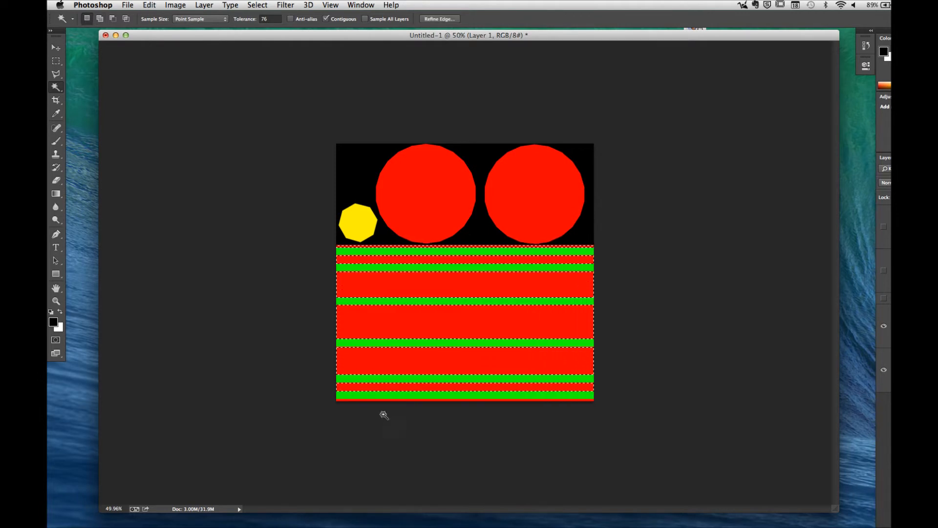
key("z")
left_click_drag(387, 410, 414, 247)
key("f")
left_click(56, 87)
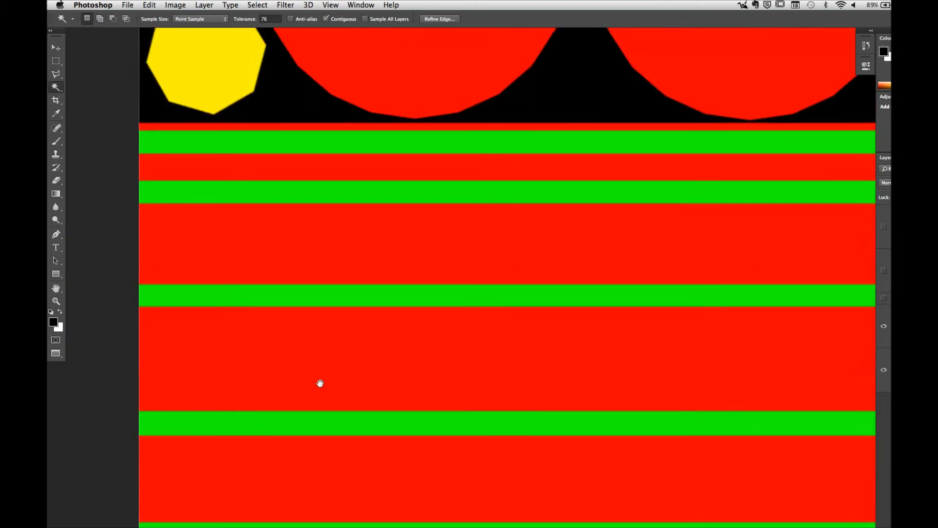
left_click_drag(320, 383, 304, 433)
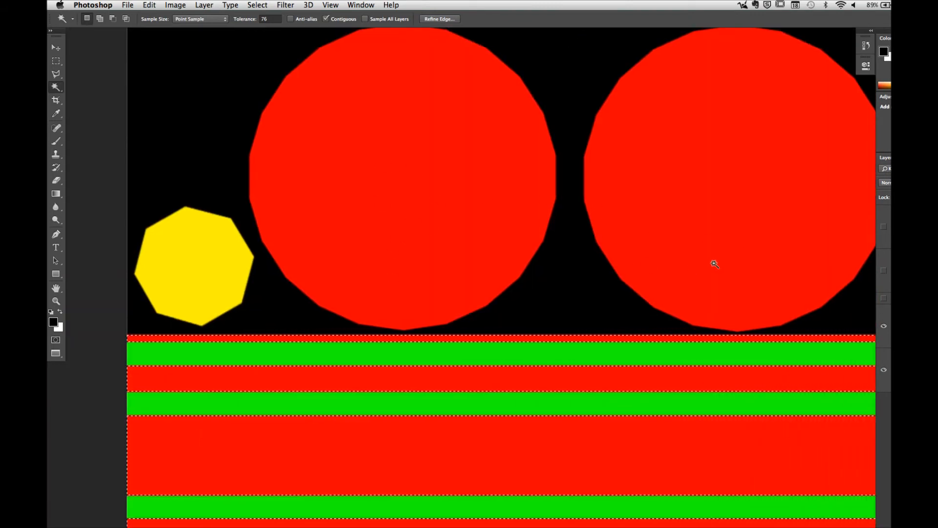
Step: Hide the Surface ID layer, show the wood group, and mask the group with the current selection
left_click(883, 325)
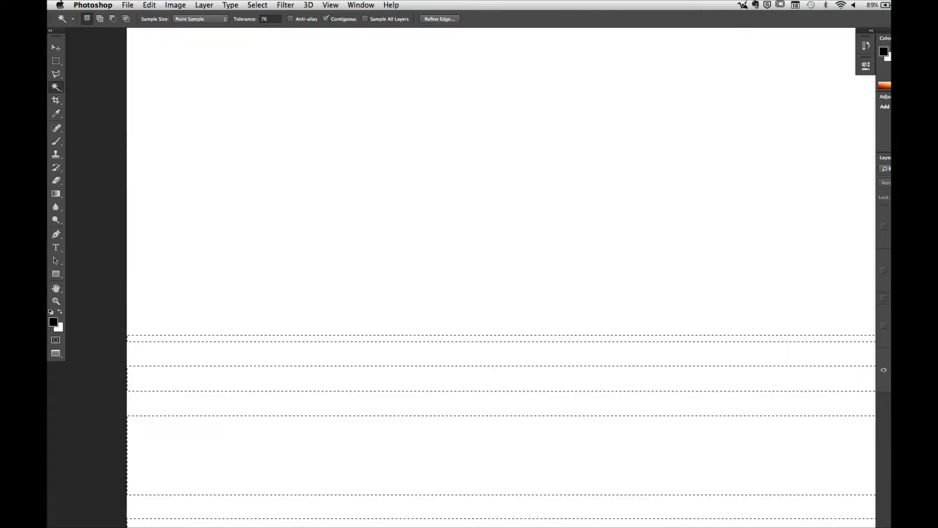
left_click(883, 298)
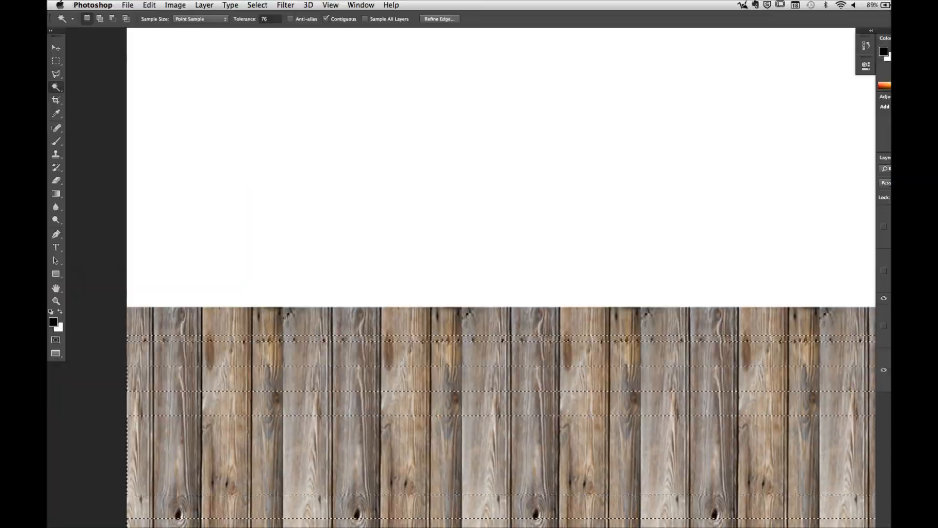
left_click(890, 527)
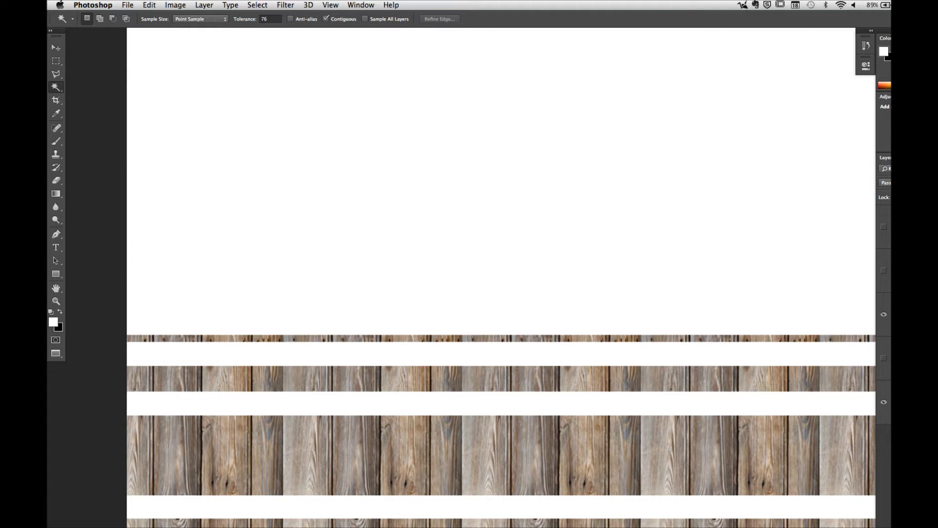
key("x")
Step: Open the wood texture _MG_1989.jpg from the WOOD_TEXTURES folder
left_click(128, 5)
left_click(135, 26)
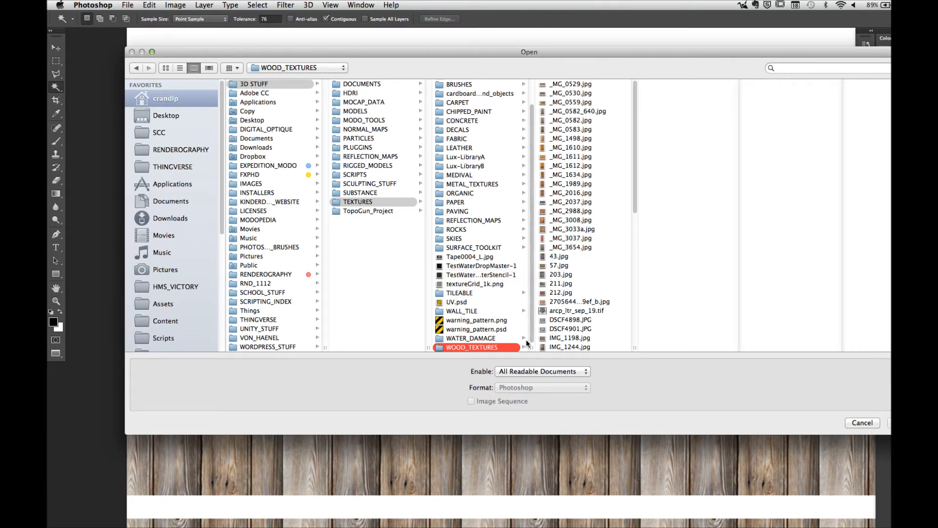
left_click(606, 193)
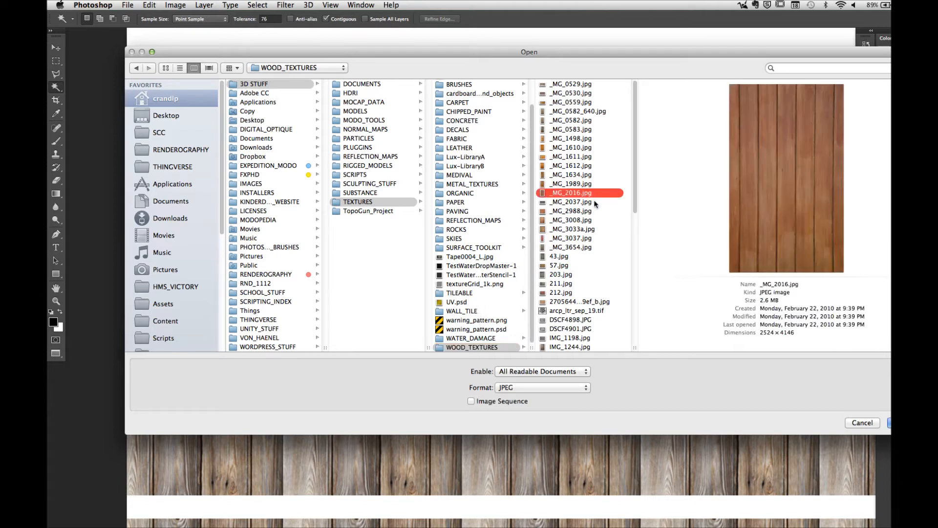
left_click(602, 186)
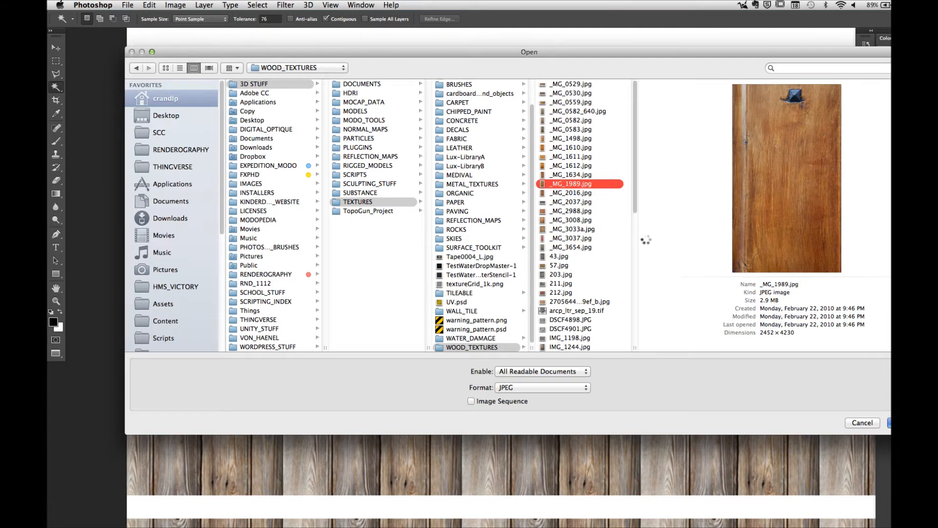
key("Return")
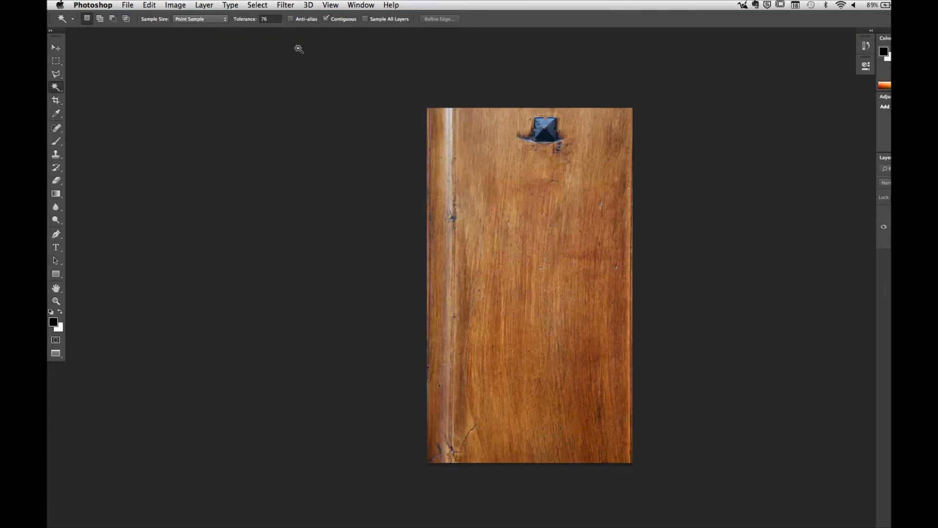
Step: Copy the brown wood image into the barrel texture document as a new layer and close the source image
key("f")
key("f")
left_click_drag(250, 46, 602, 100)
left_click_drag(536, 198, 234, 185, "super")
left_click(459, 100)
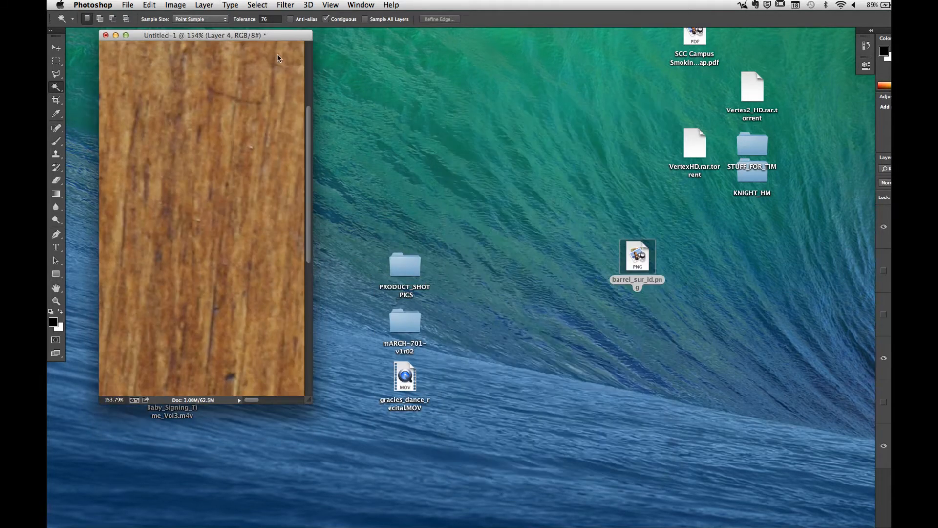
Step: Scale the brown wood layer proportionally to 17% of its size
key("f")
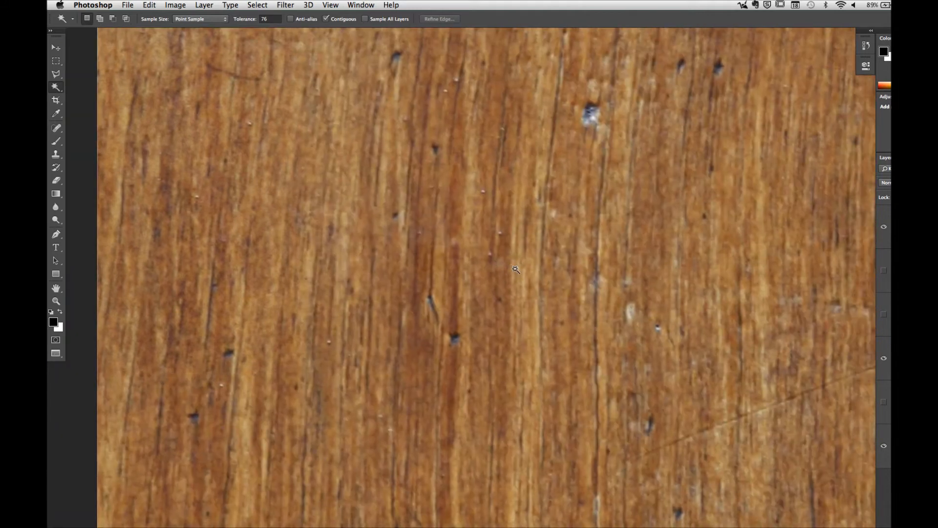
key("z")
right_click(539, 277)
left_click(503, 284)
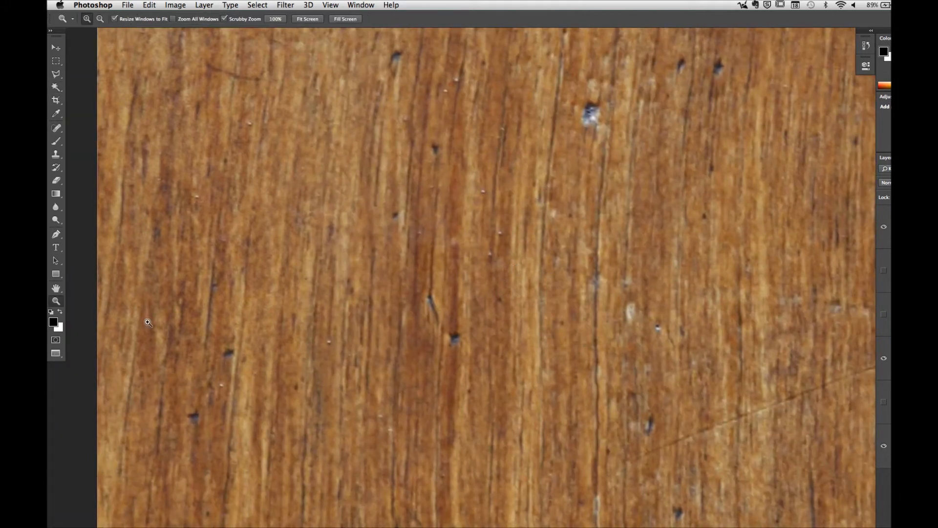
double_click(56, 301)
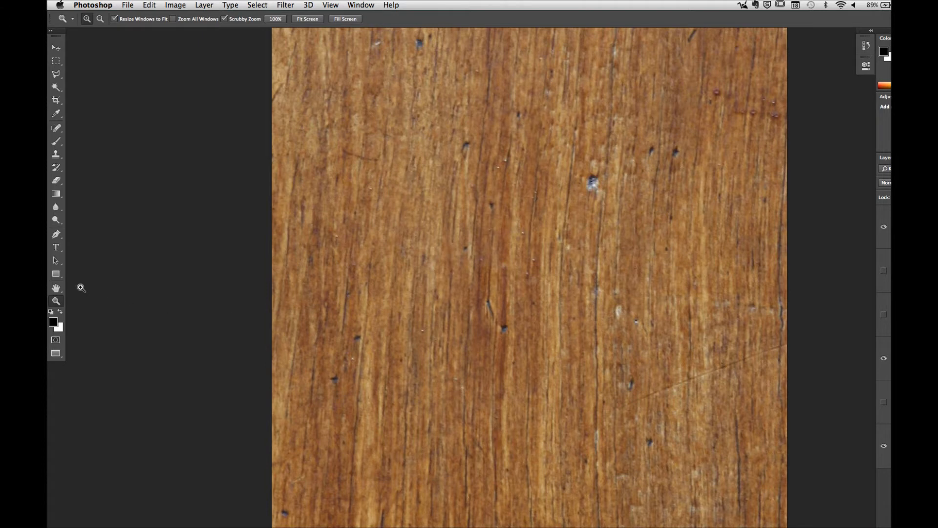
double_click(56, 288)
left_click_drag(641, 292, 614, 292)
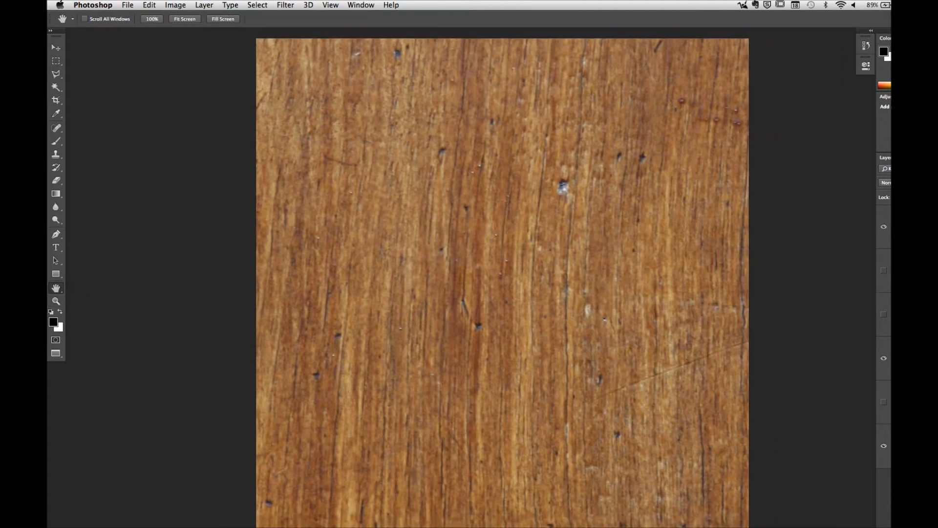
key("super+t")
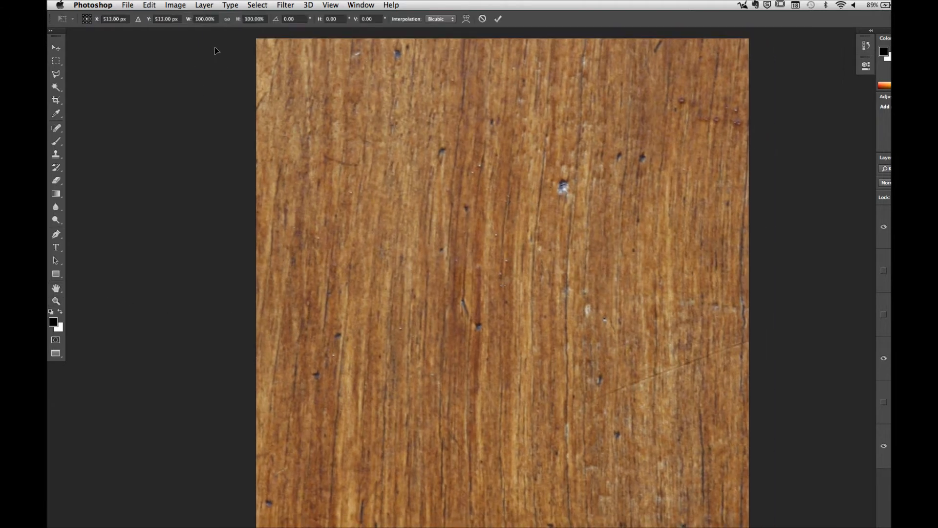
left_click(226, 19)
left_click_drag(226, 22, 195, 29)
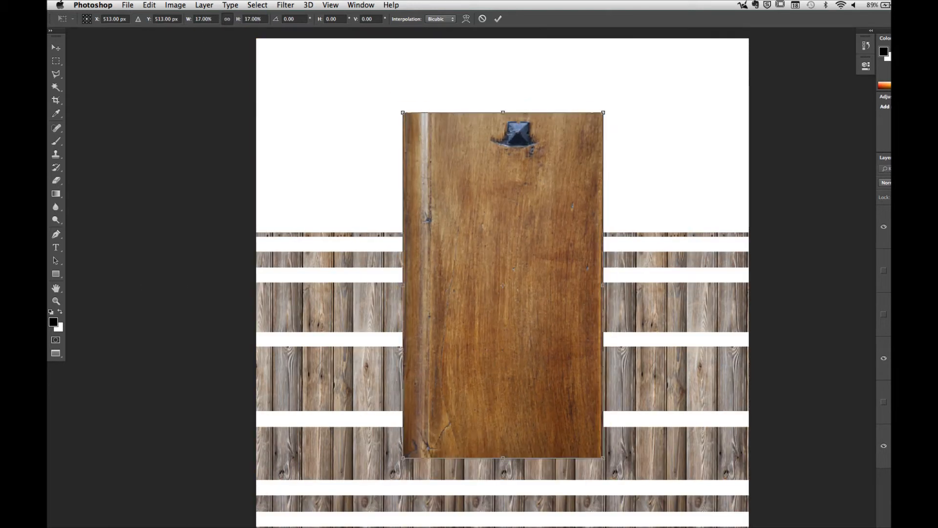
left_click(498, 19)
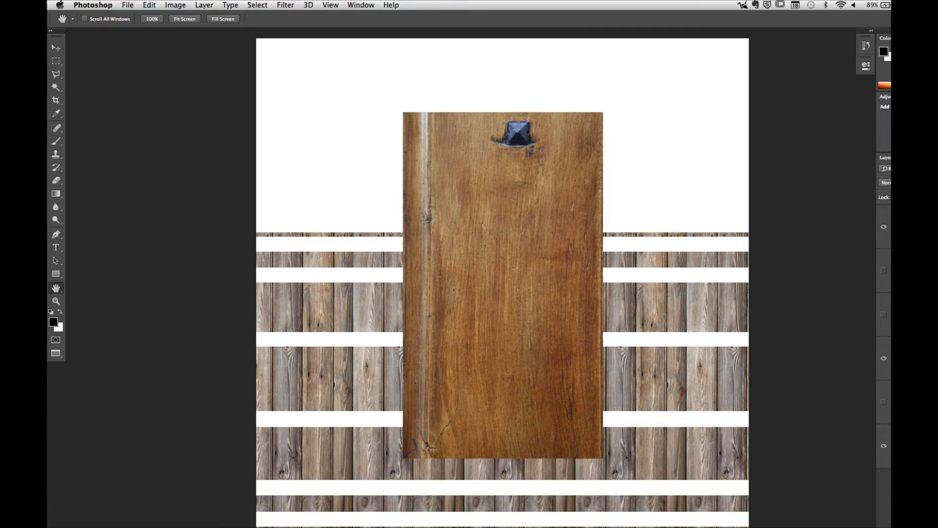
Step: Move the brown wood layer into the masked wood group, above the plank layers
left_click_drag(890, 226, 890, 357)
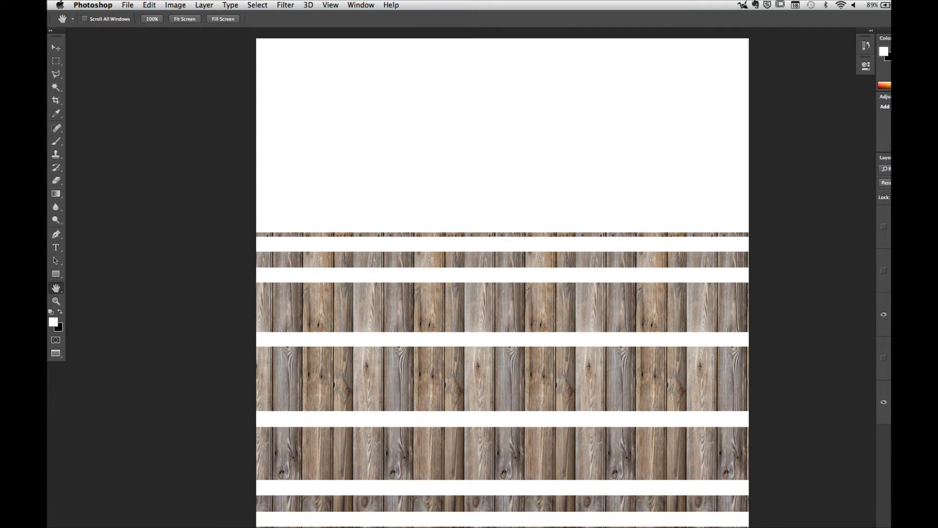
left_click(893, 357)
scroll(884, 361, "down", 5)
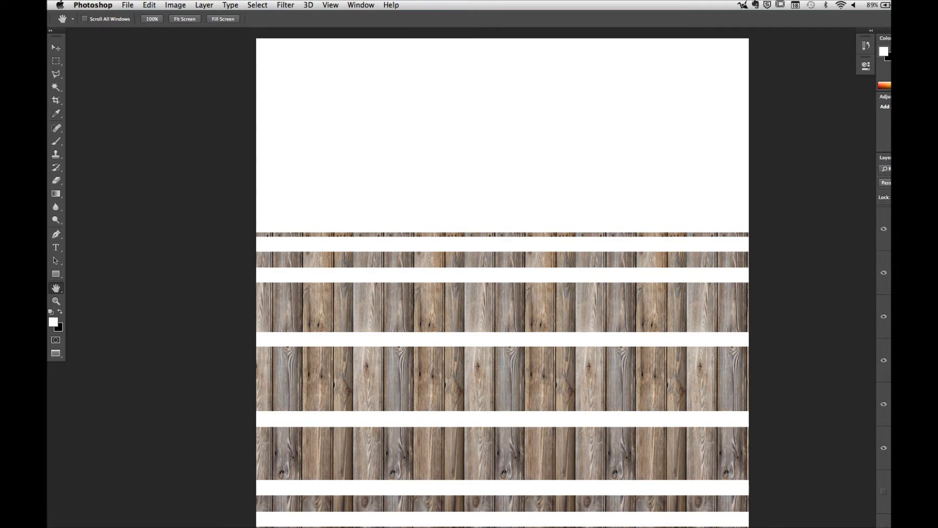
left_click_drag(890, 369, 889, 226)
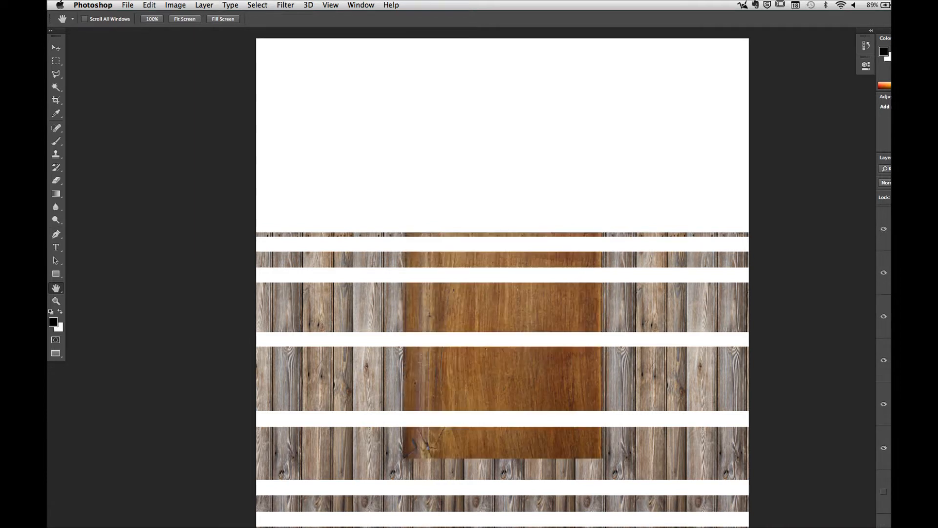
Step: Collapse the masked wood group and show the metal band layer above it
scroll(884, 362, "up", 5)
left_click(883, 316)
left_click(895, 315)
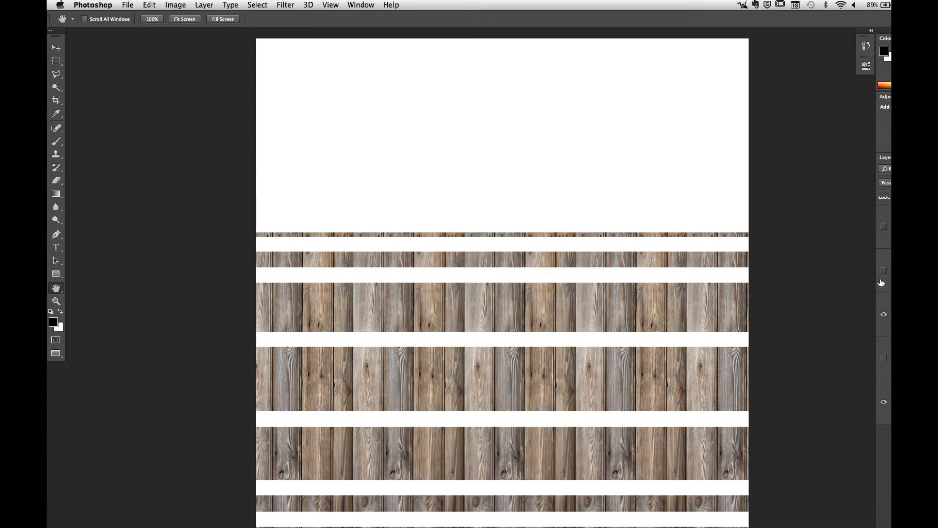
left_click(883, 272)
left_click(909, 401)
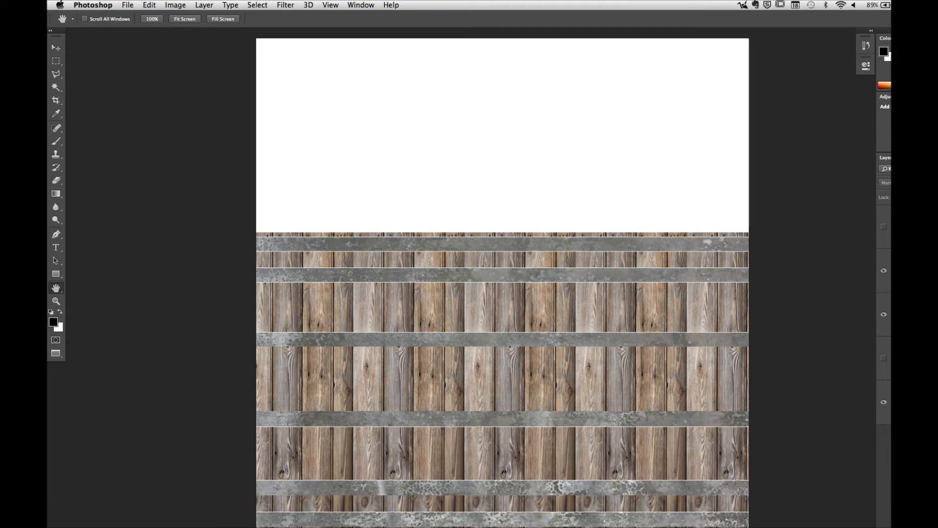
Step: Show the Surface ID layer beneath the metal and wood, toggling the textures to compare the mask edges with the ID bands
left_click_drag(497, 269, 541, 280)
scroll(541, 280, "up", 8, "alt")
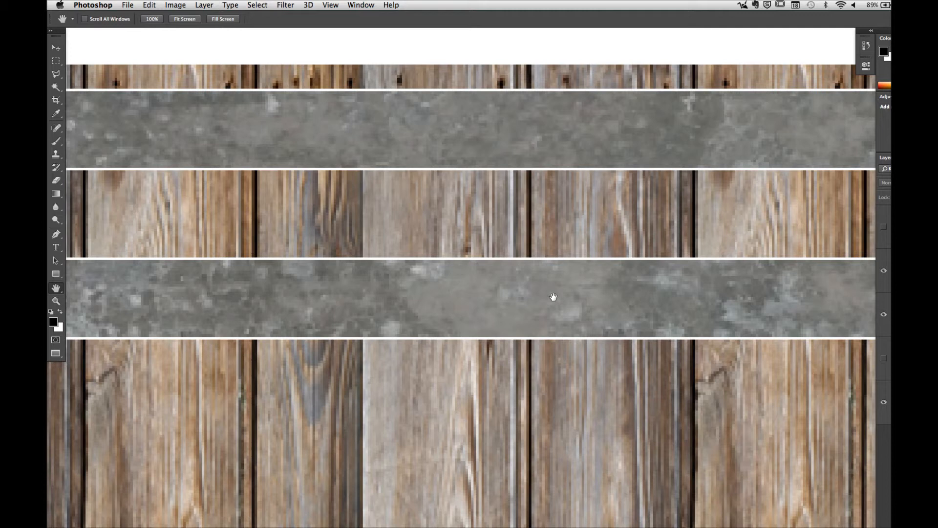
left_click(883, 314)
left_click(883, 357)
left_click(884, 270)
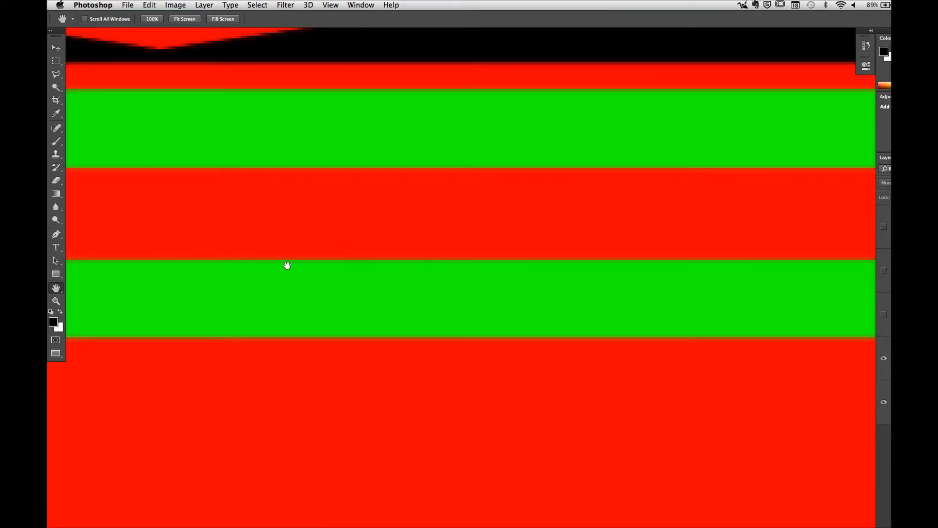
left_click(884, 272)
left_click(883, 271)
left_click(884, 271)
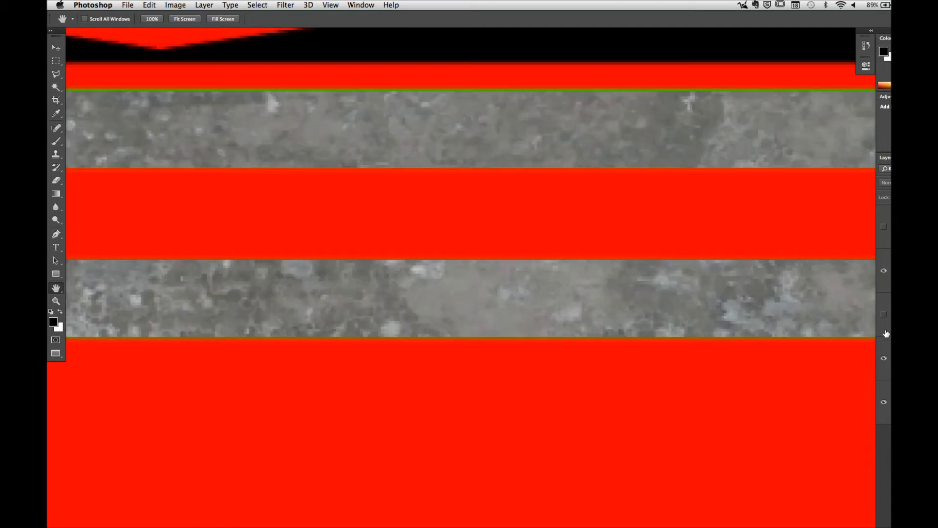
left_click(884, 315)
left_click_drag(345, 257, 707, 274)
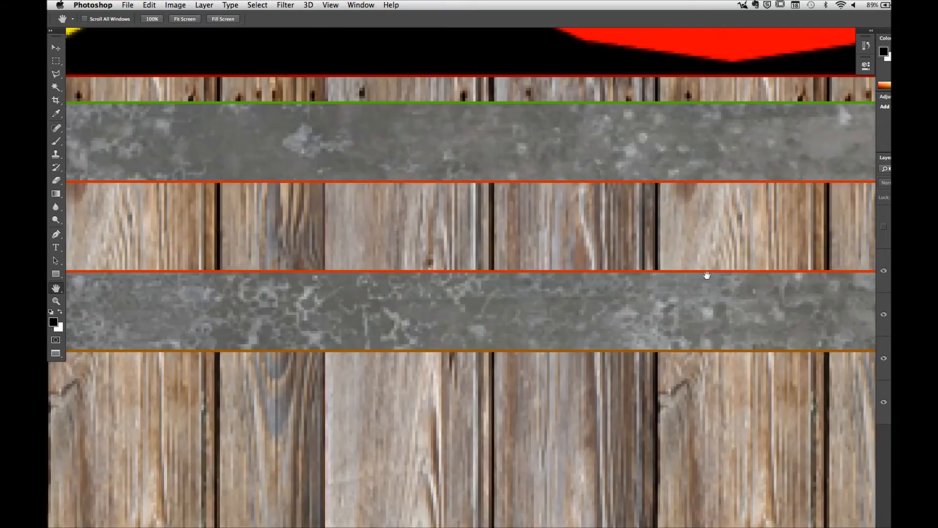
left_click_drag(462, 278, 625, 298)
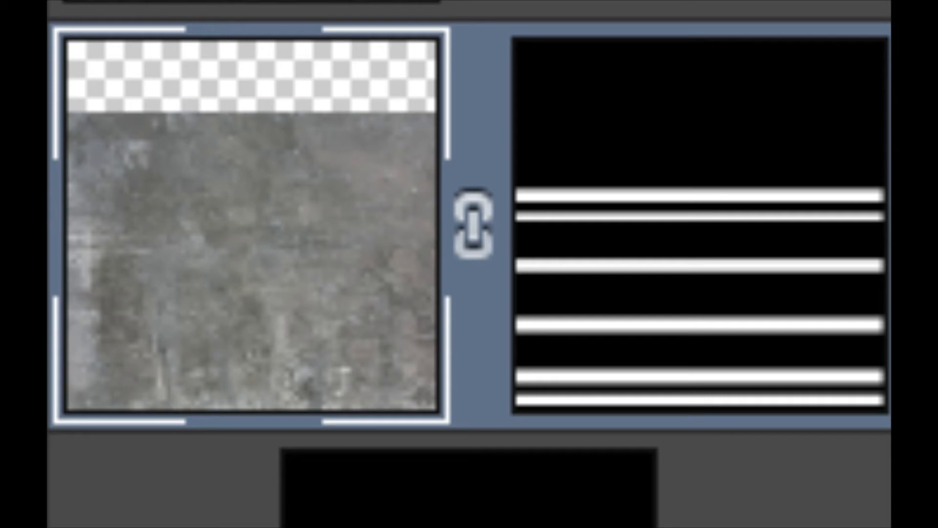
Step: Target the metal band layer's mask and switch to the Single Row Marquee Tool
left_click(723, 221)
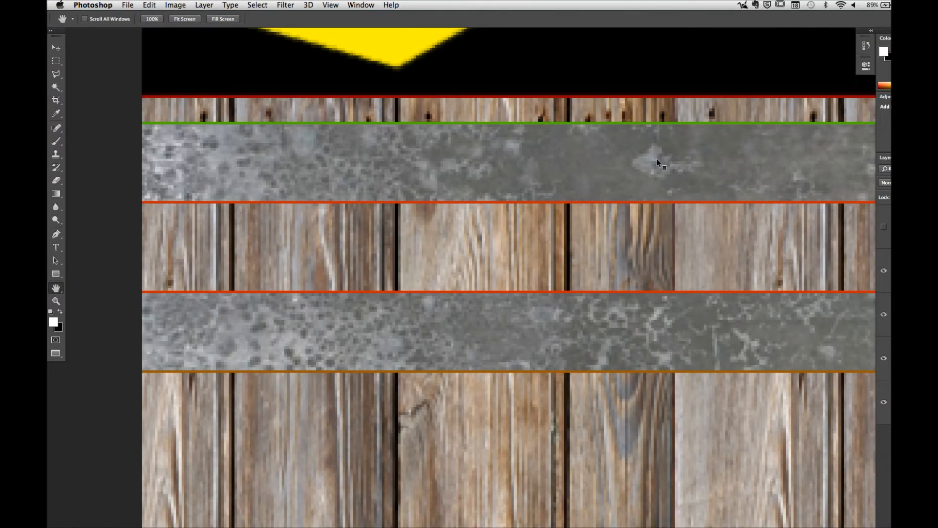
left_click_drag(418, 151, 655, 241)
left_click_drag(391, 213, 420, 213)
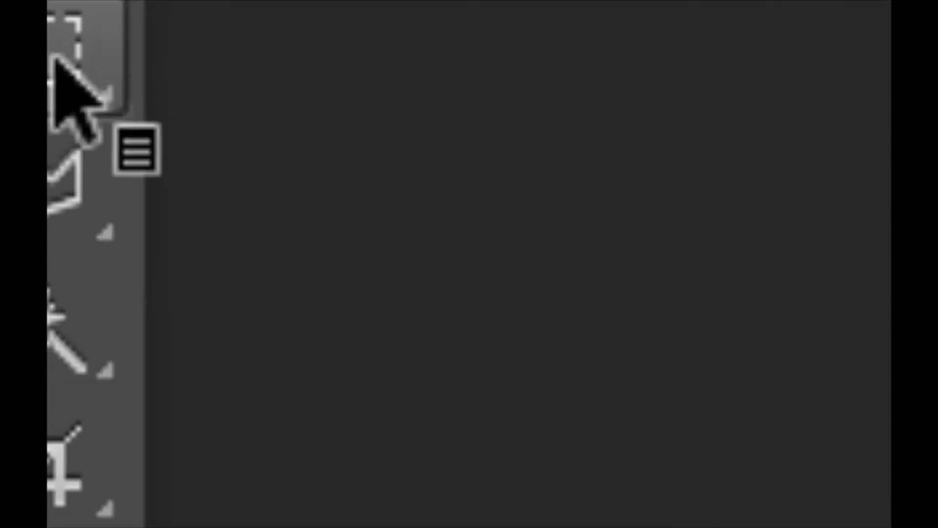
left_click(143, 89)
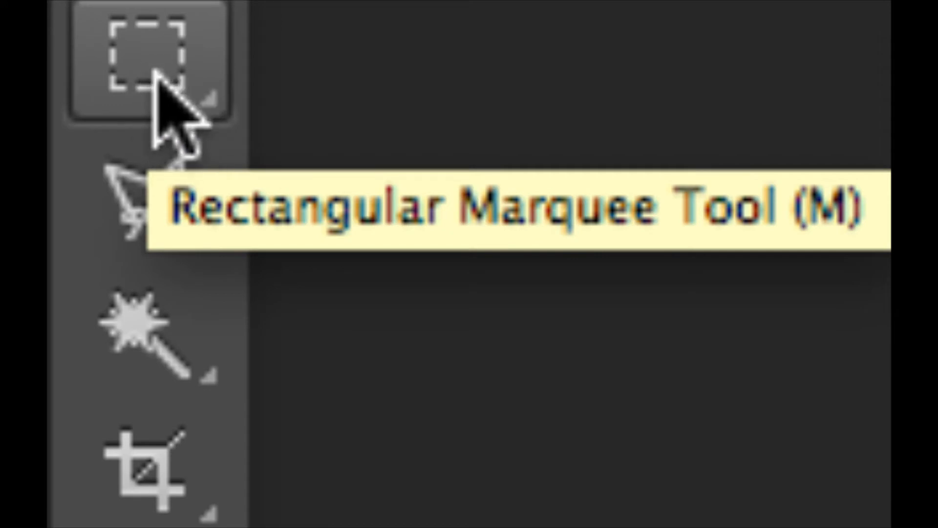
left_click(154, 66)
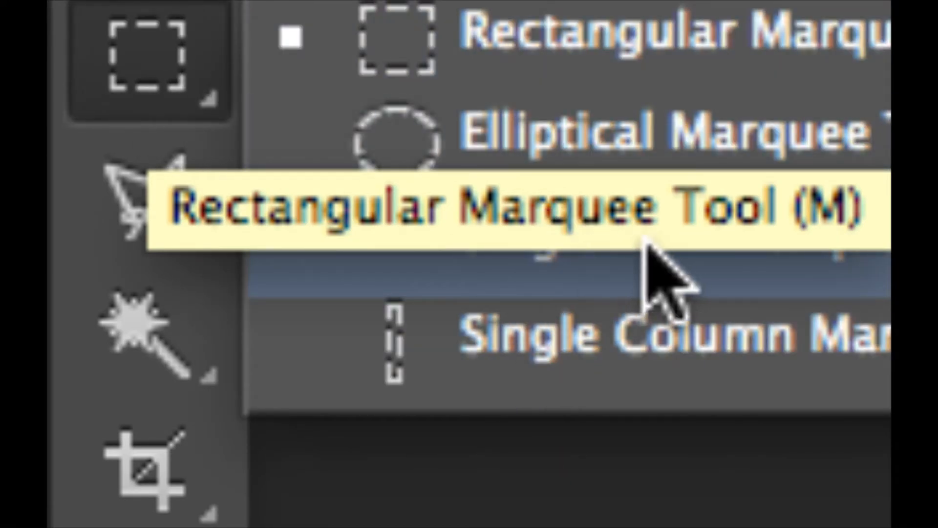
left_click(649, 273)
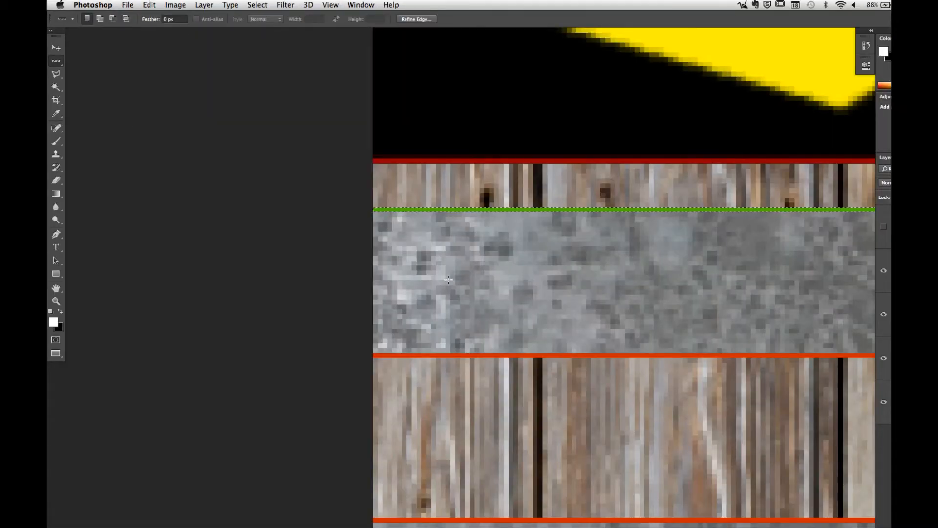
Step: Fill the selected green gap row above the upper metal band with white on the metal layer's mask, and clear the selection
left_click(149, 6)
left_click(157, 156)
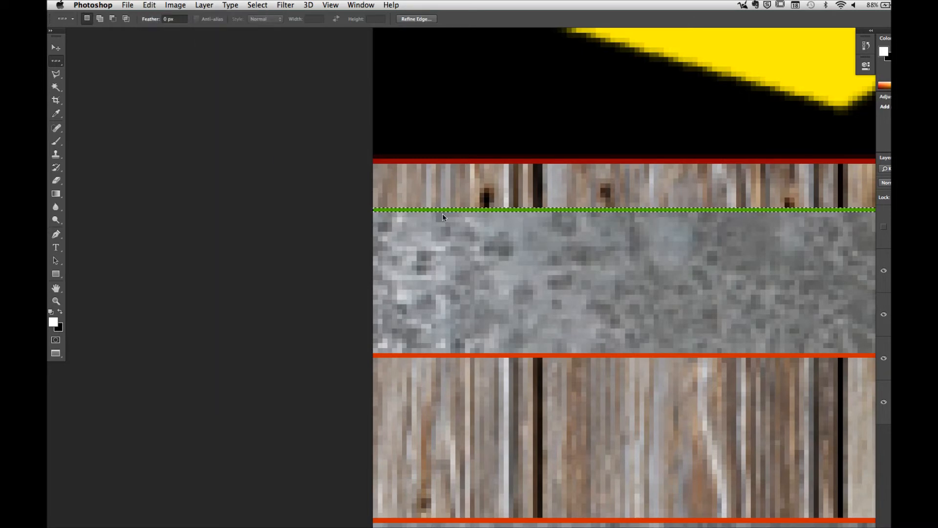
left_click(513, 228)
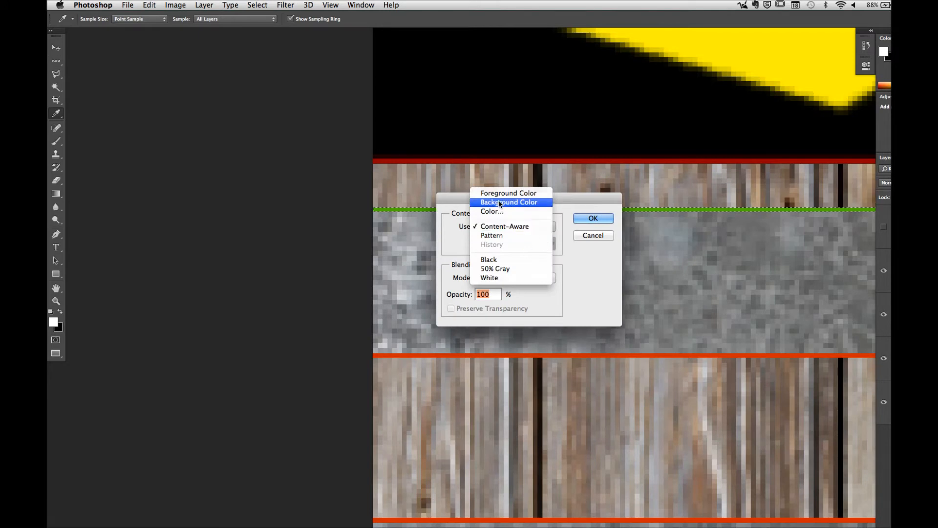
left_click(502, 278)
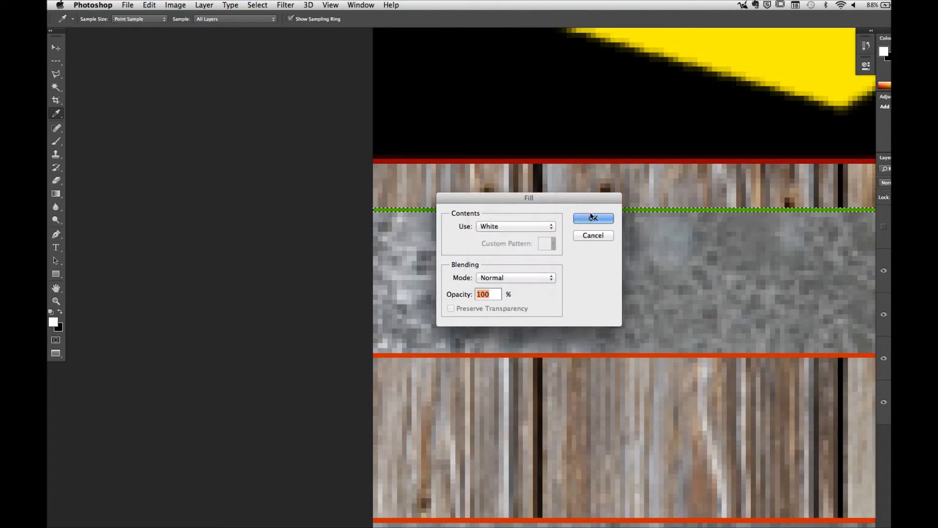
left_click(593, 218)
key("super+d")
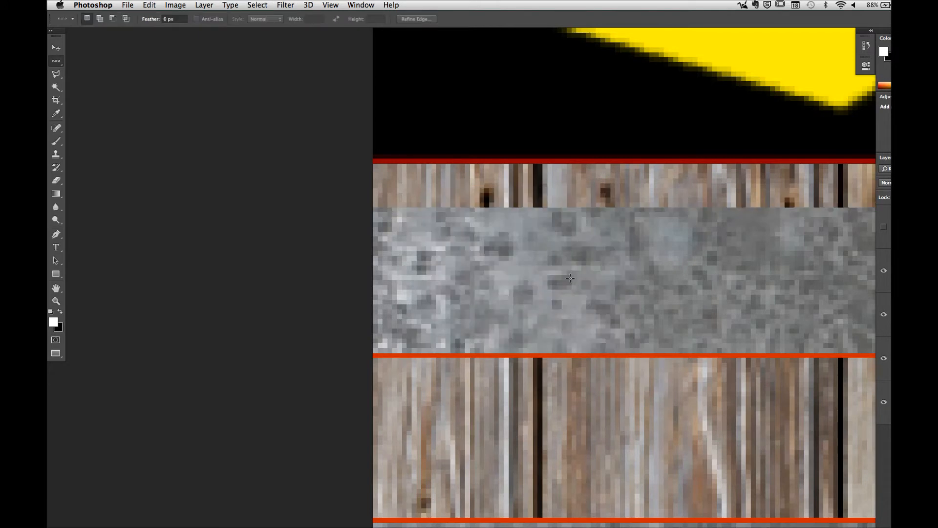
Step: Select the single-pixel gap rows above and below the first wide wood strip, plus the one under the next metal band
left_click_drag(629, 299, 429, 164)
left_click_drag(495, 175, 513, 176)
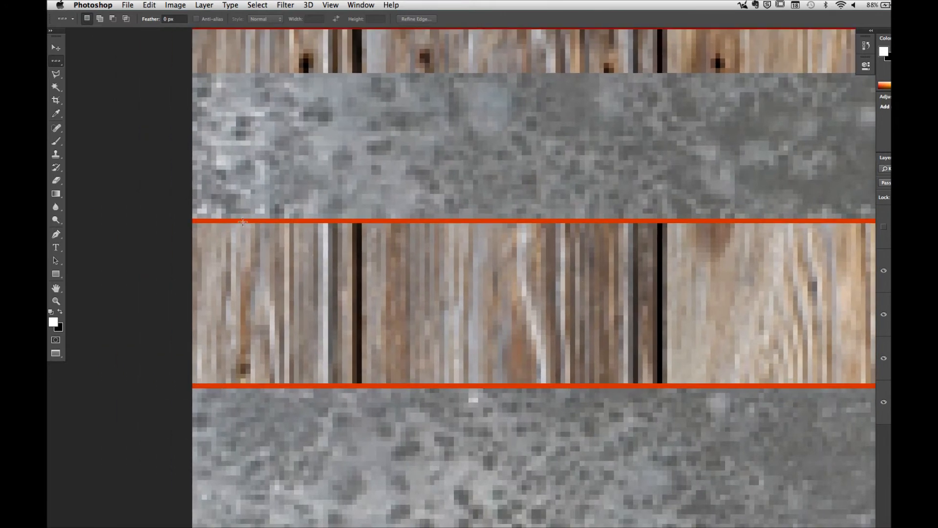
left_click(243, 221)
left_click(240, 386, "shift")
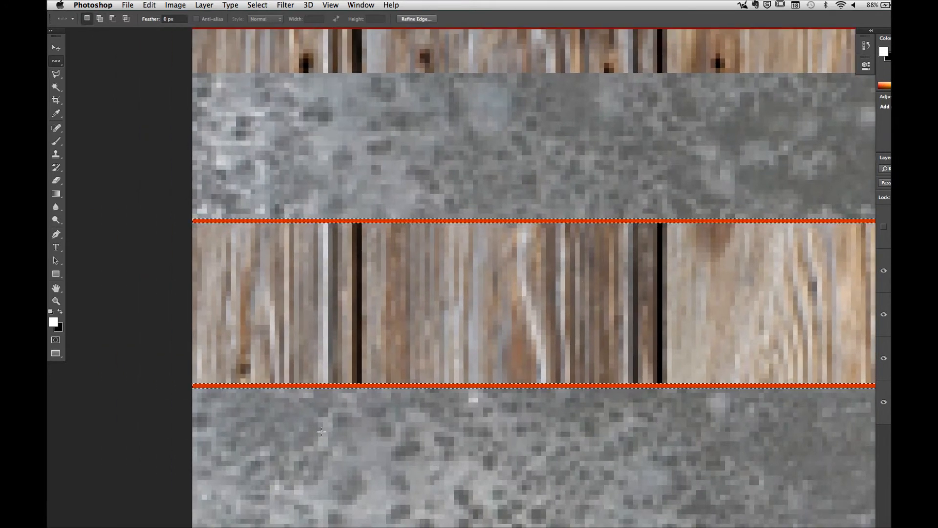
left_click_drag(325, 434, 322, 272)
left_click(305, 363, "shift")
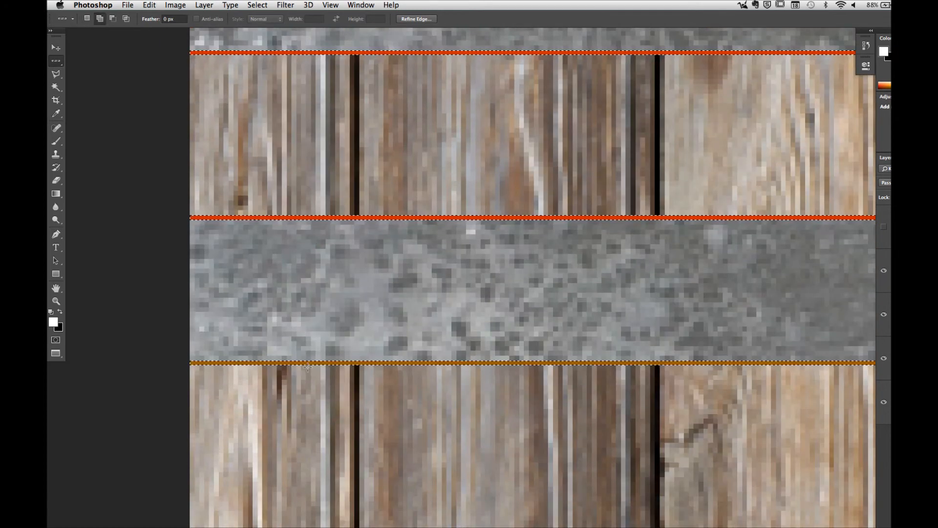
Step: Add the remaining orange gap rows between wood and metal further down the texture to the single-row selection
left_click_drag(355, 370, 346, 243)
left_click_drag(353, 415, 344, 252)
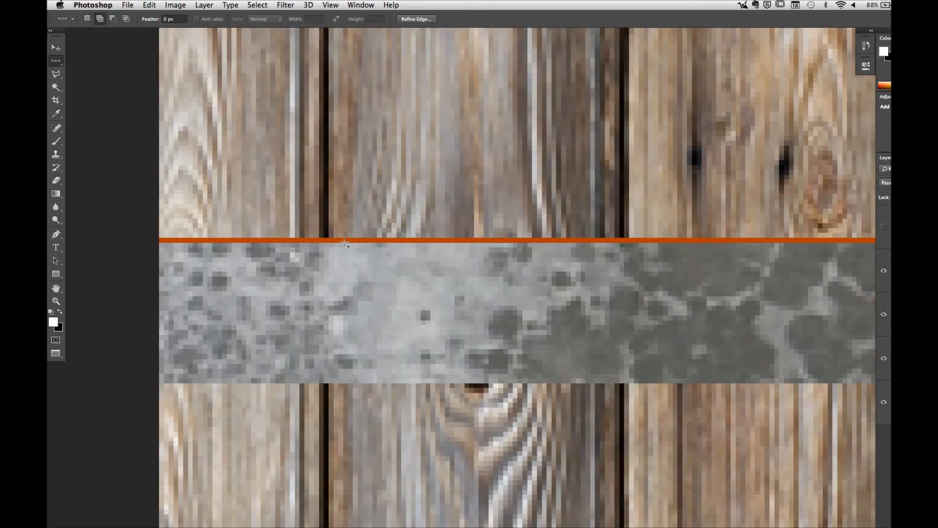
left_click(345, 241, "shift")
left_click_drag(358, 440, 358, 237)
left_click_drag(354, 415, 349, 167)
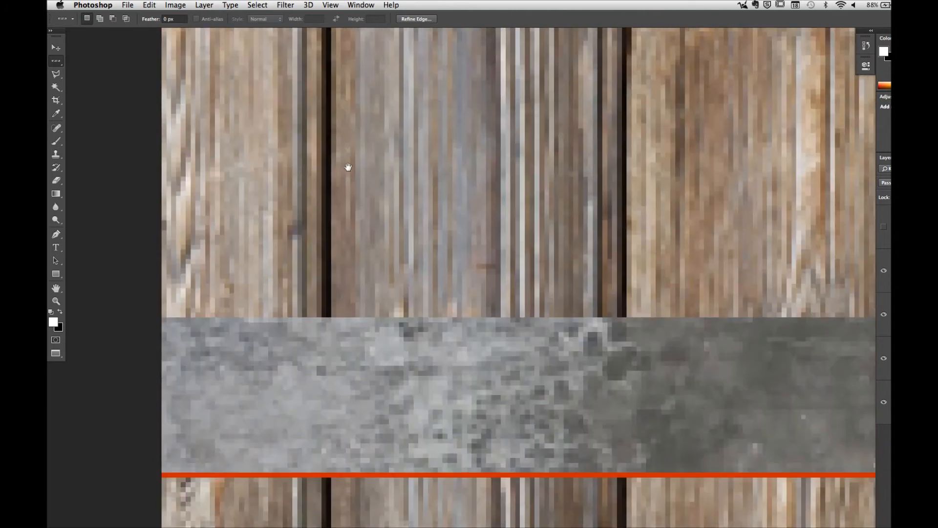
left_click_drag(350, 372, 345, 157)
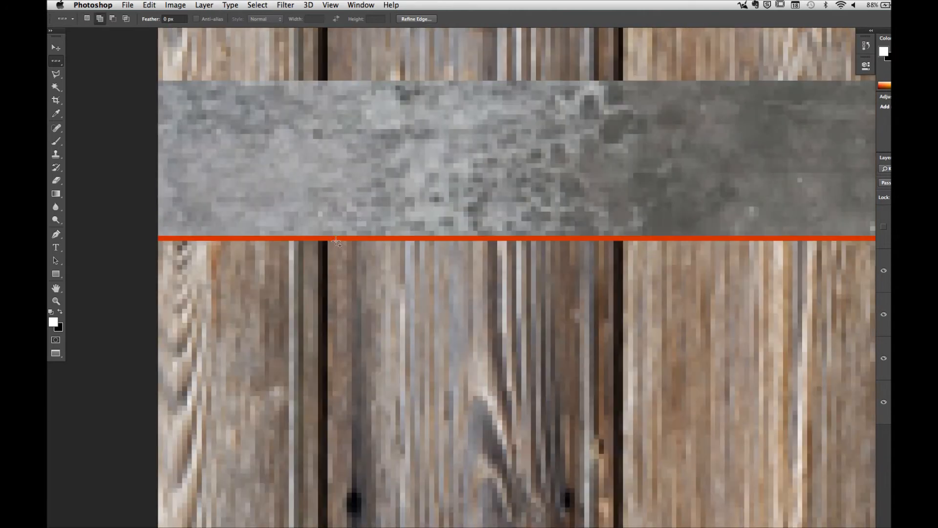
left_click(336, 238, "shift")
left_click_drag(366, 458, 366, 243)
left_click_drag(391, 412, 394, 287)
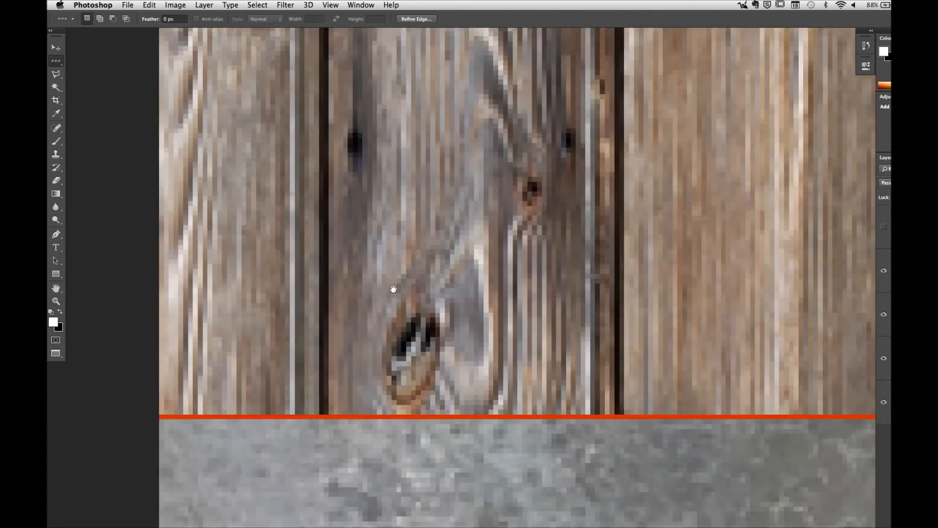
left_click_drag(391, 457, 390, 291)
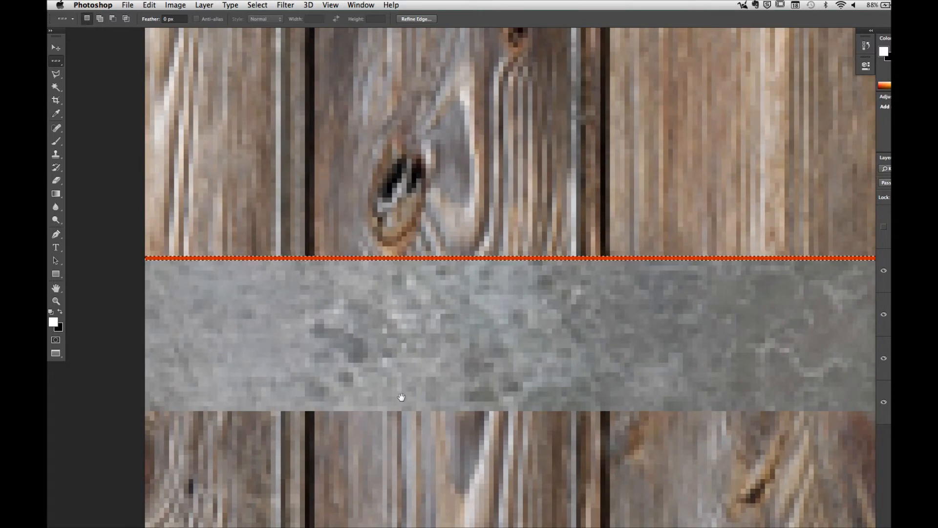
scroll(399, 394, "down", 10)
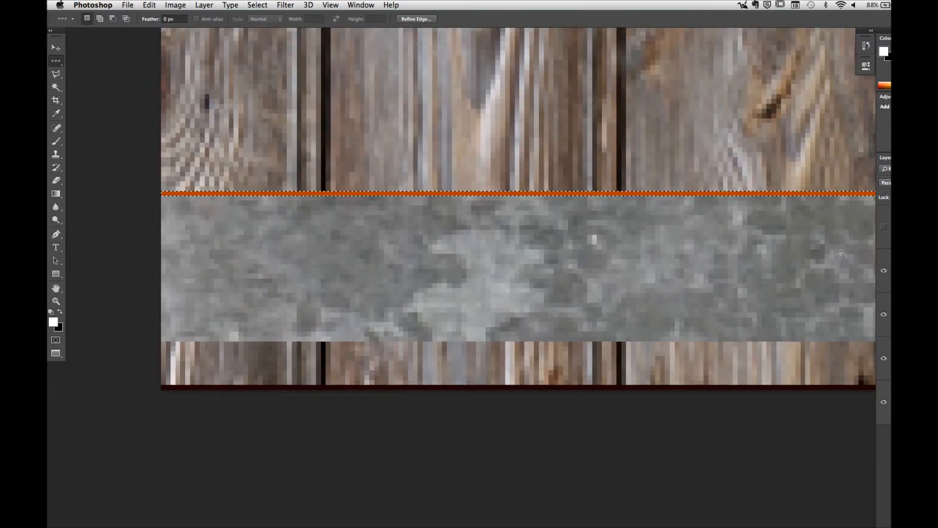
Step: Fill all the selected gap rows with white on the wood group's mask, and clear the selection
left_click(151, 4)
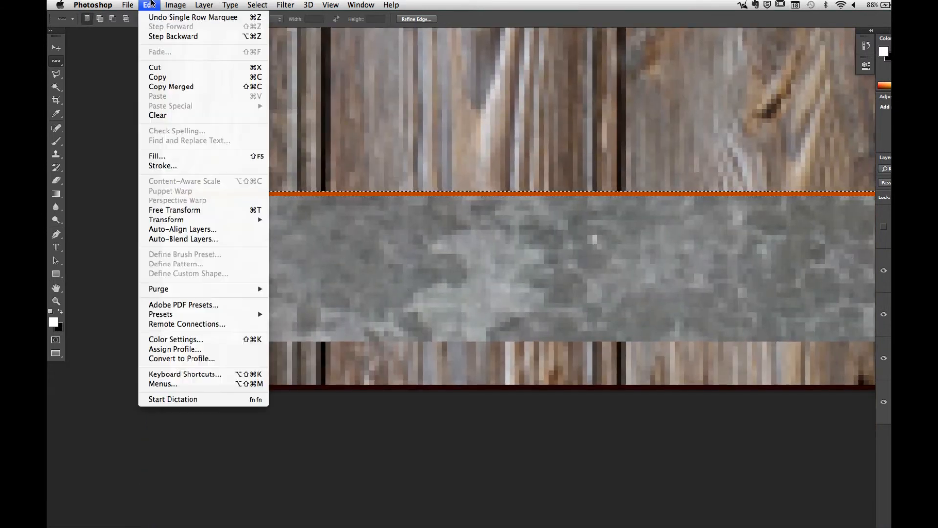
left_click(162, 155)
left_click(593, 218)
key("m")
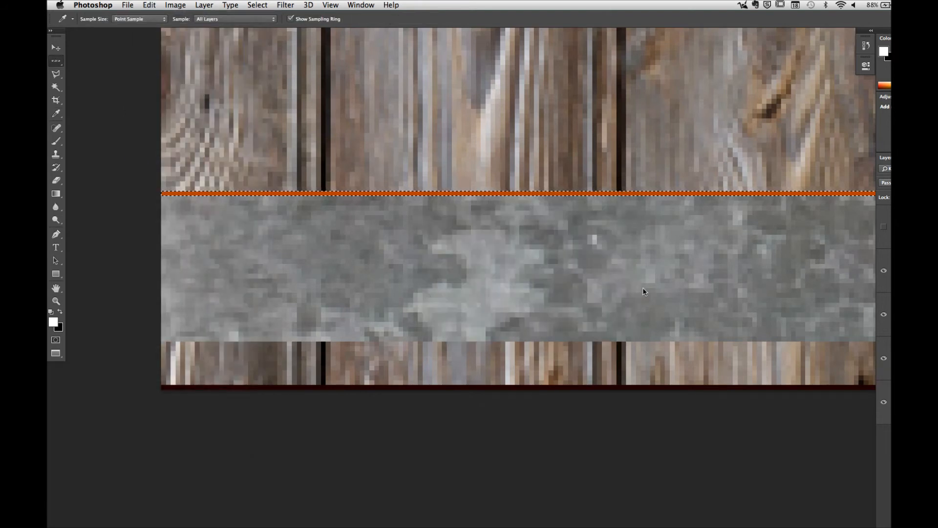
left_click(593, 240)
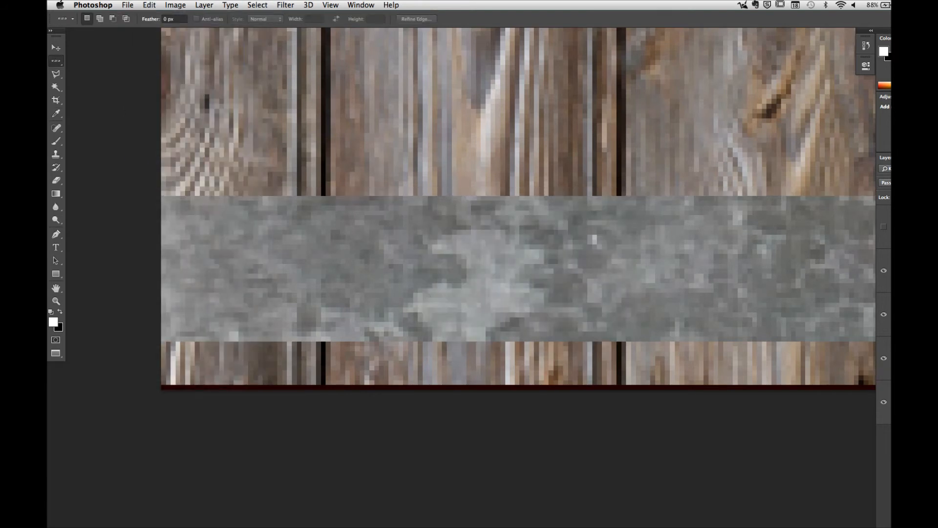
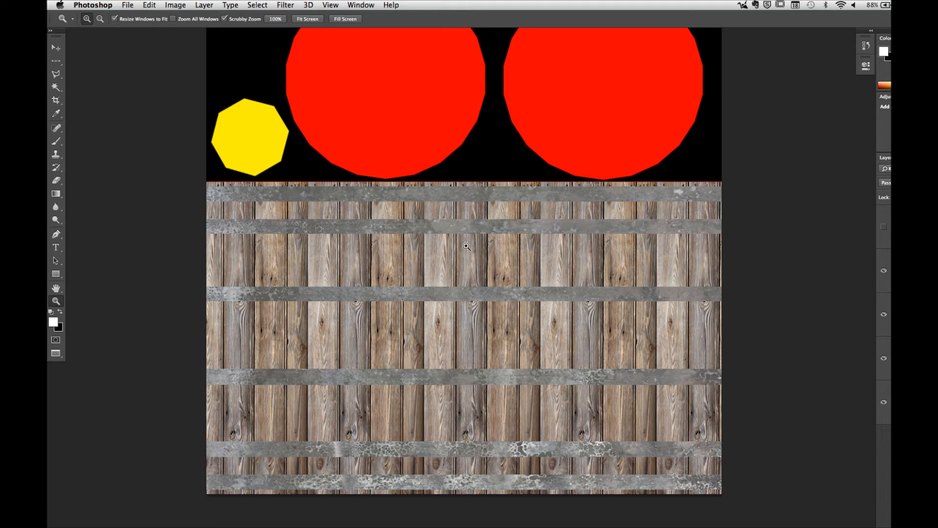
left_click(127, 5)
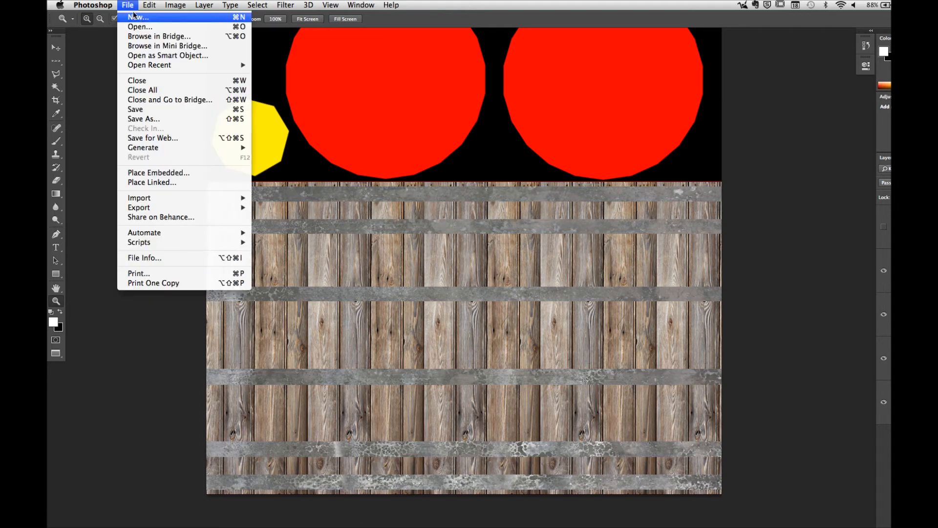
left_click(139, 30)
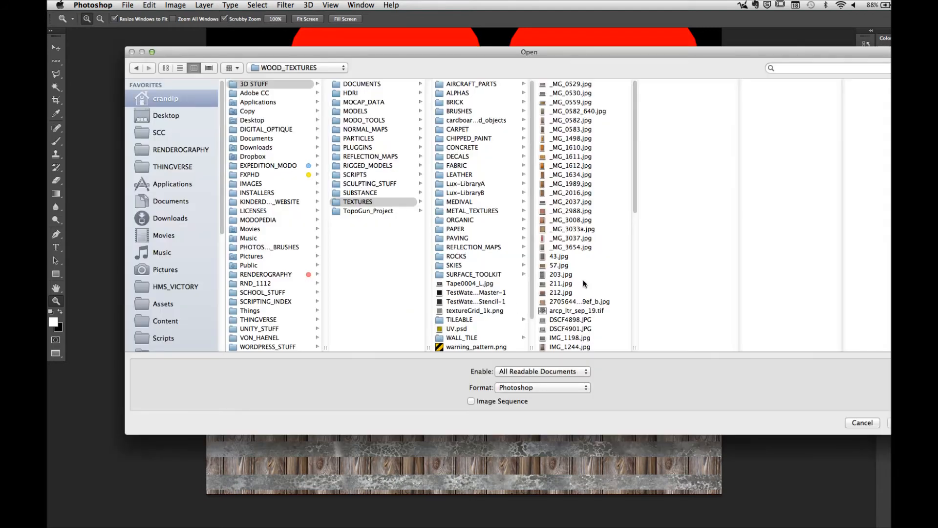
left_click(855, 423)
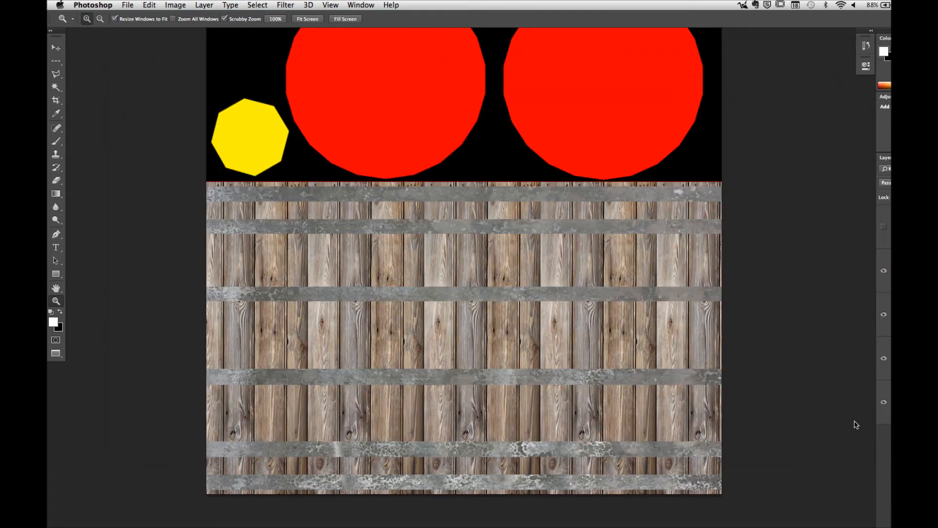
Step: Start placing an embedded image and preview files in the WOOD_TEXTURES folder and at the start of METAL_TEXTURES
left_click(135, 4)
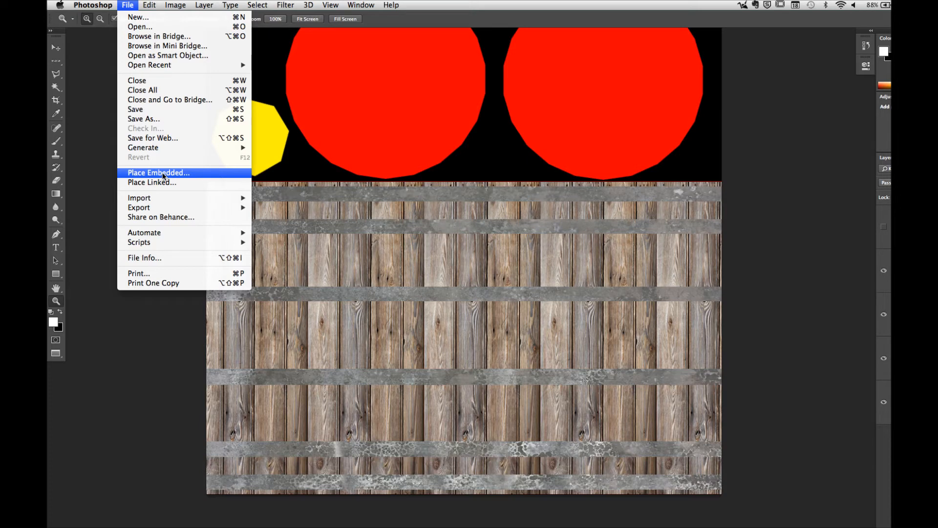
left_click(179, 177)
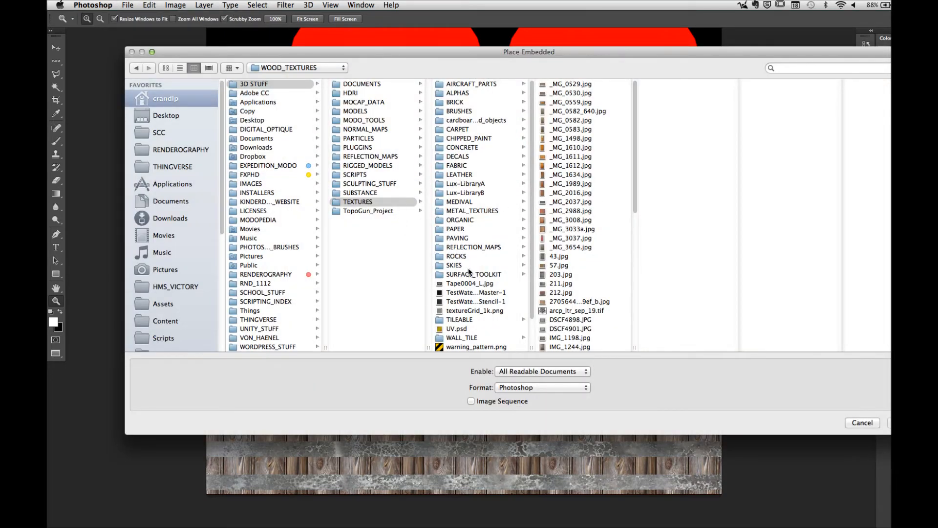
left_click(581, 239)
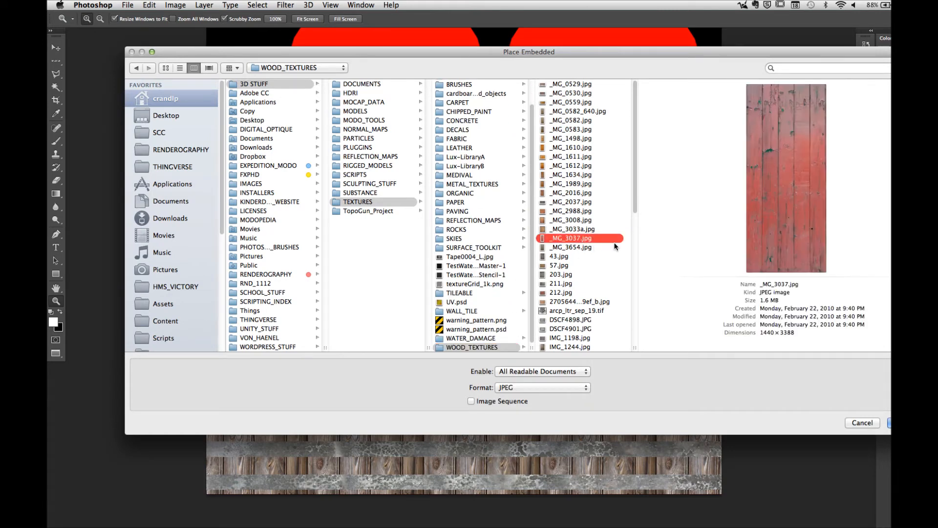
scroll(635, 324, "down", 10)
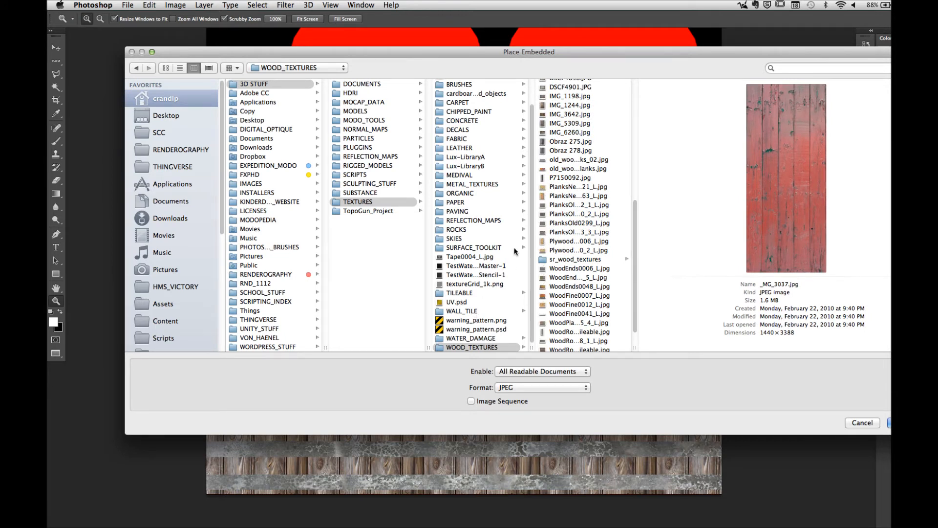
left_click(470, 186)
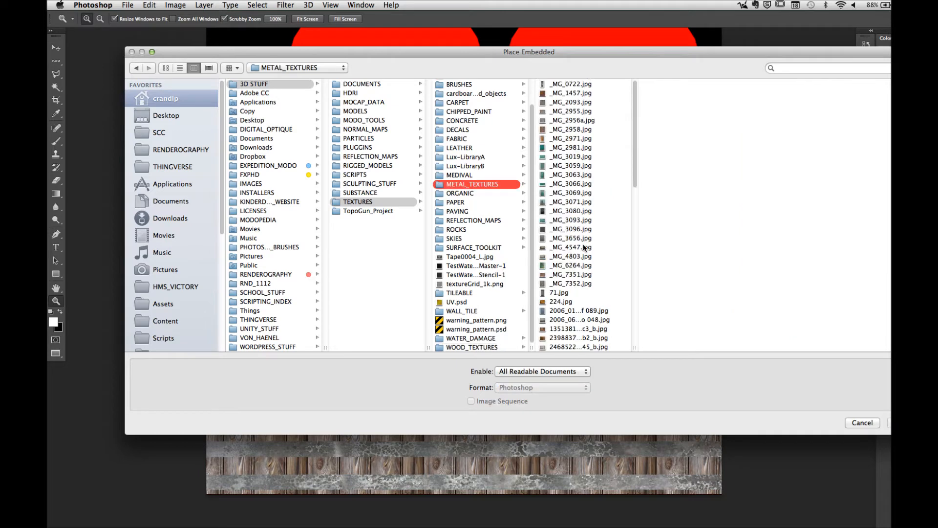
left_click(586, 283)
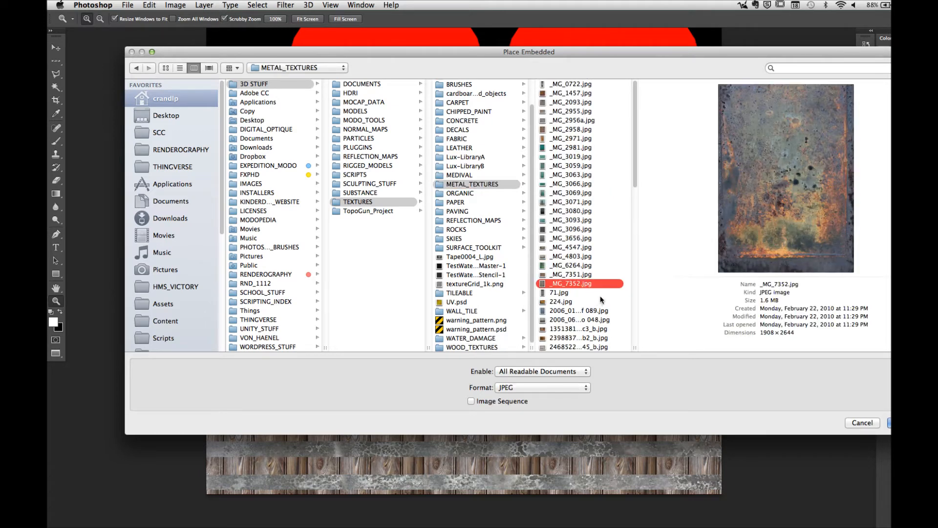
left_click(616, 294)
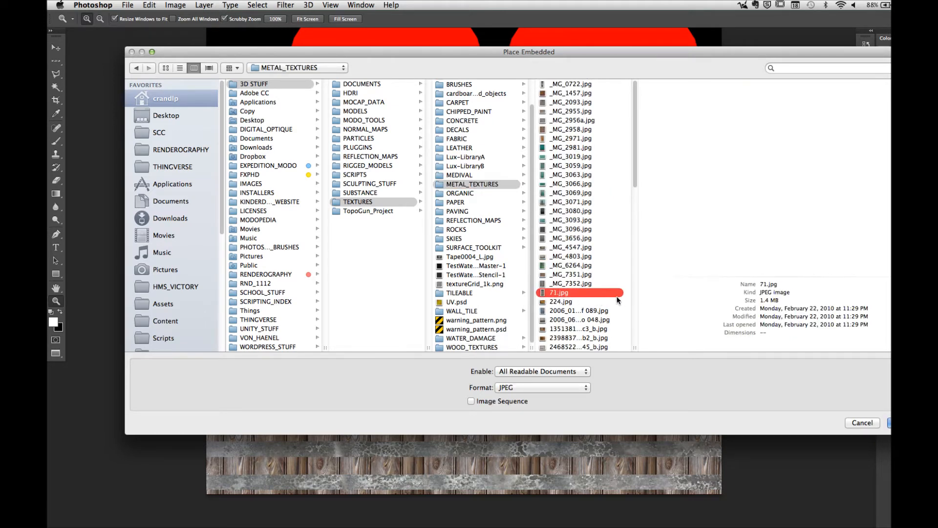
left_click_drag(634, 172, 635, 256)
Step: Preview the photos in METAL_TEXTURES from DSC_0229.jpg to IMG_8507.jpg for a suitable metal surface
left_click(582, 191)
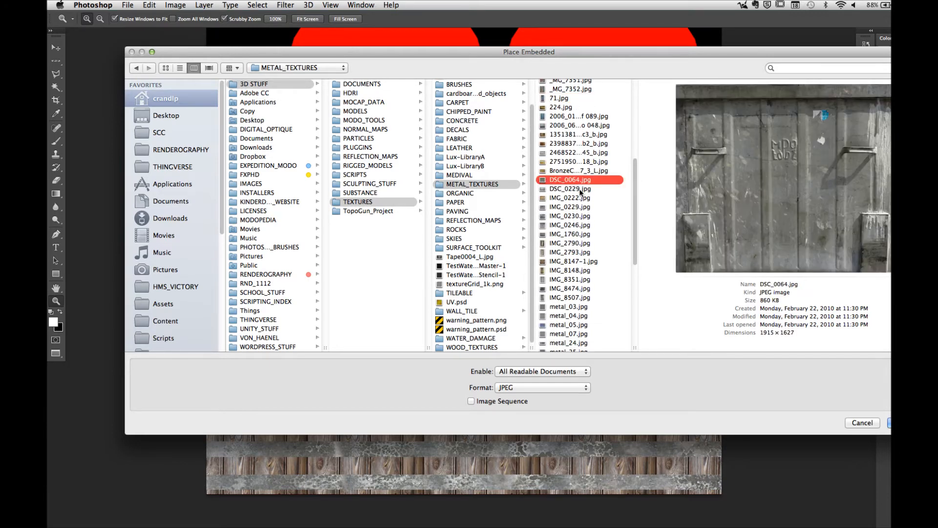
left_click(585, 199)
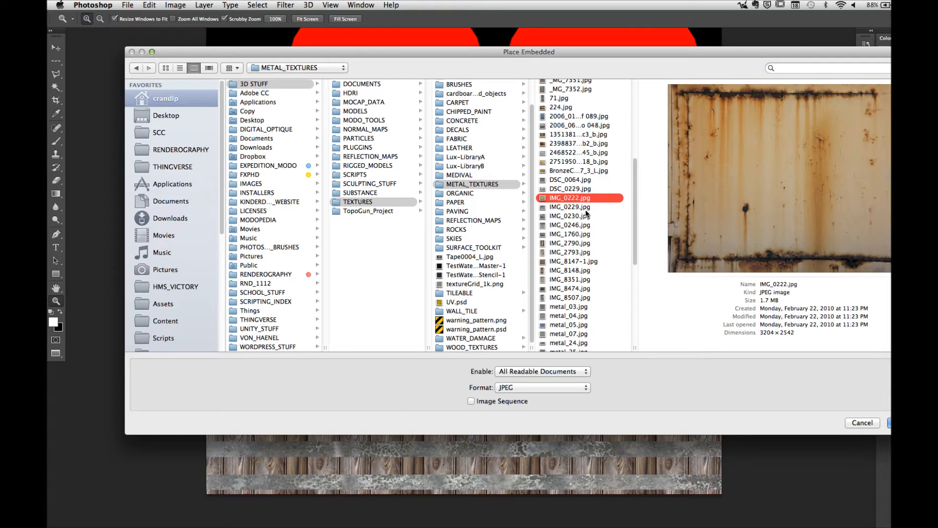
left_click(586, 209)
left_click(588, 217)
left_click(590, 226)
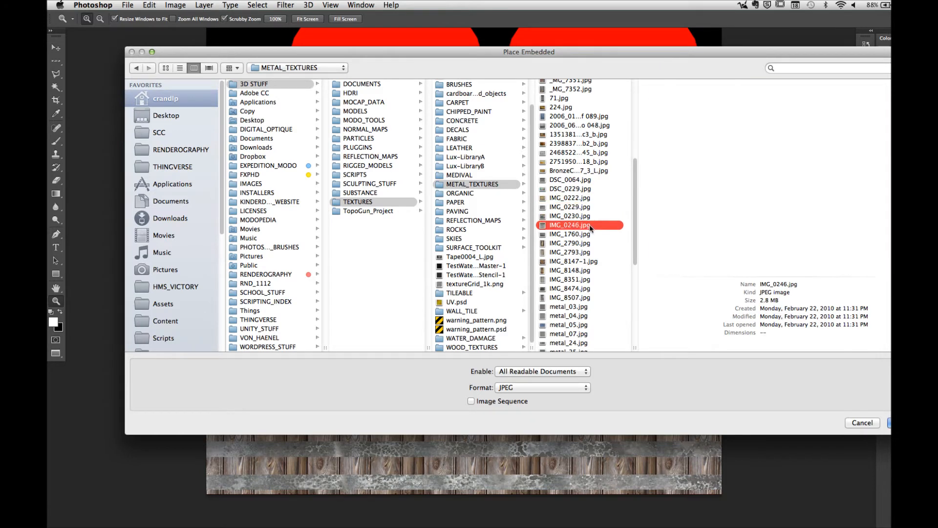
left_click(587, 235)
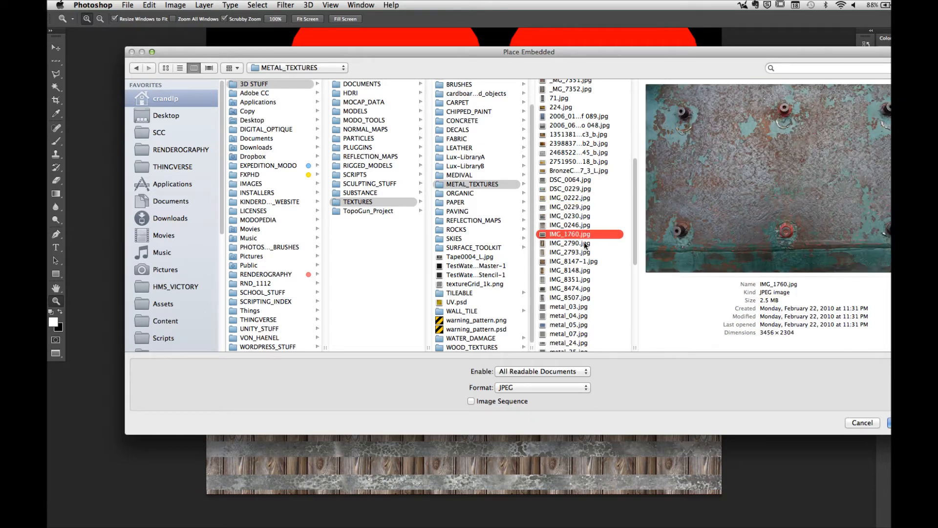
left_click(585, 244)
left_click(585, 251)
left_click(591, 260)
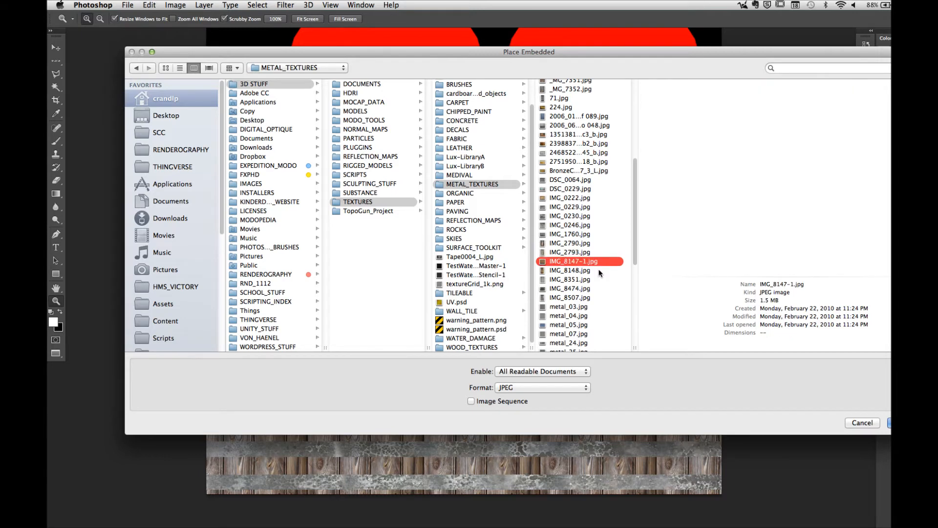
left_click(584, 279)
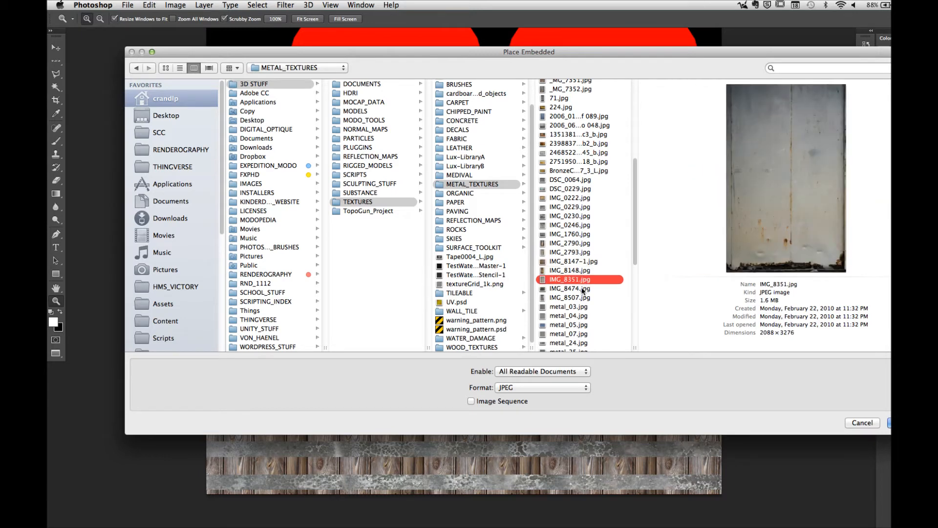
left_click(583, 289)
left_click(584, 297)
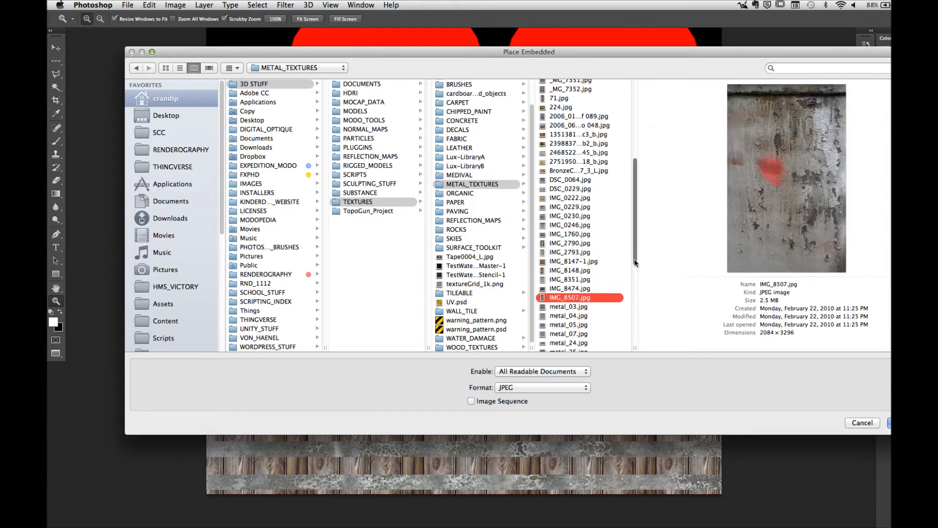
Step: Preview the metal textures from metal_03.jpg to metal_25.jpg in the same folder
left_click_drag(634, 259, 632, 300)
left_click(588, 205)
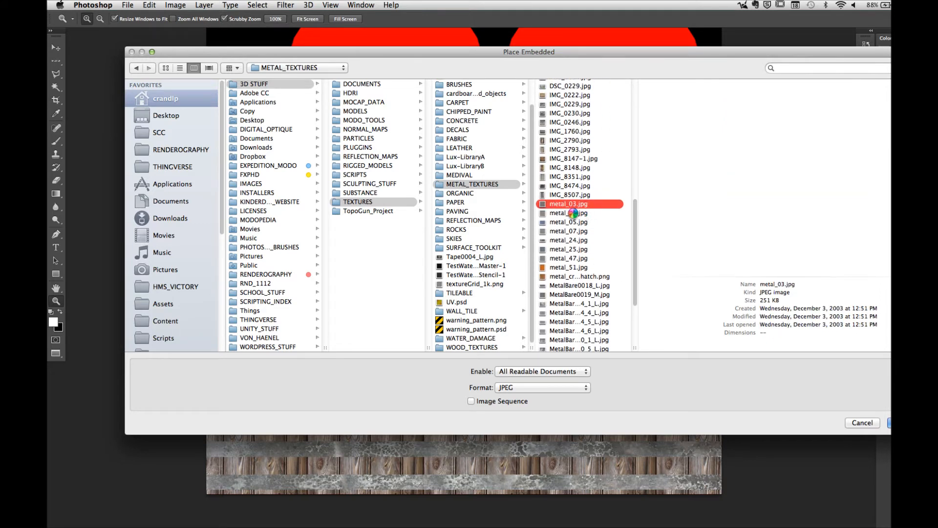
left_click(573, 213)
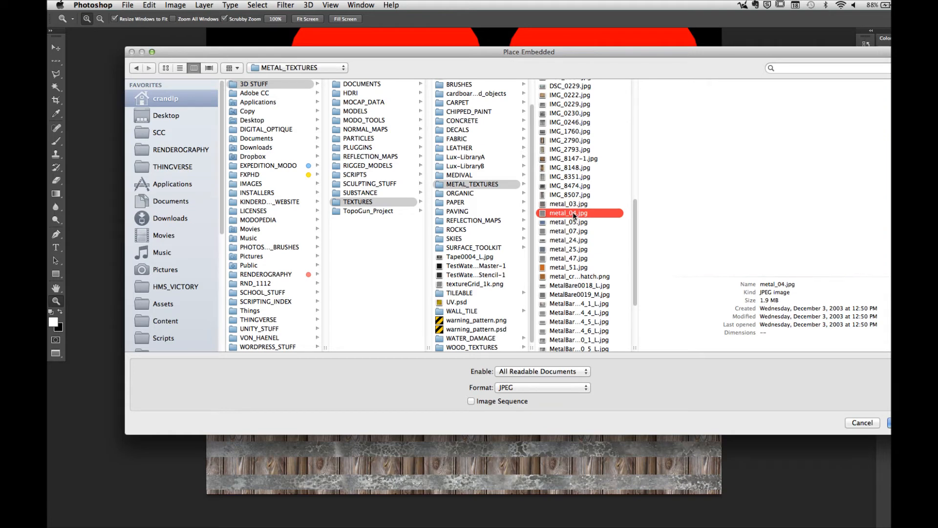
left_click(583, 225)
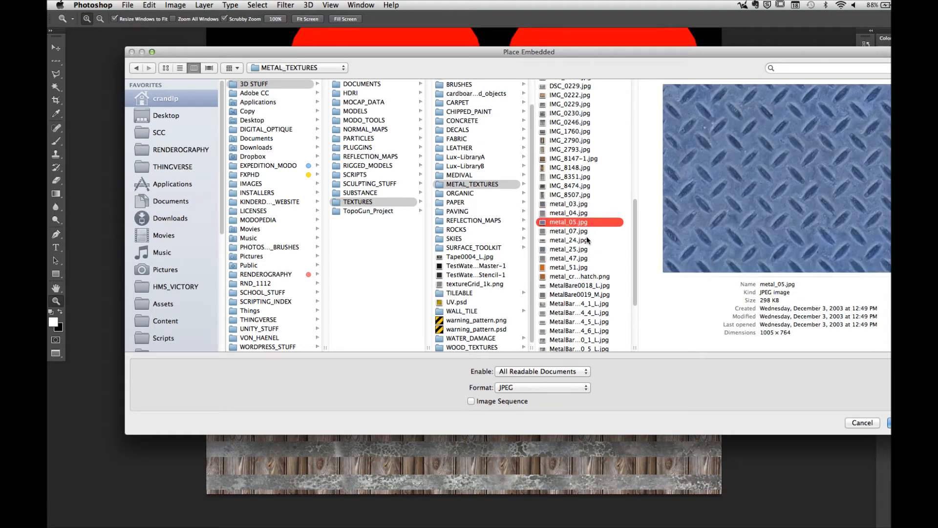
left_click(583, 234)
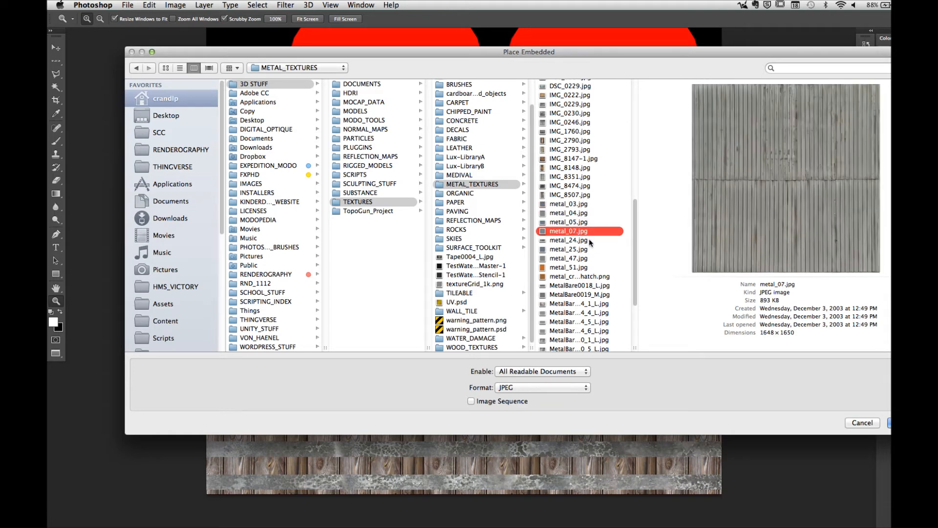
left_click(587, 240)
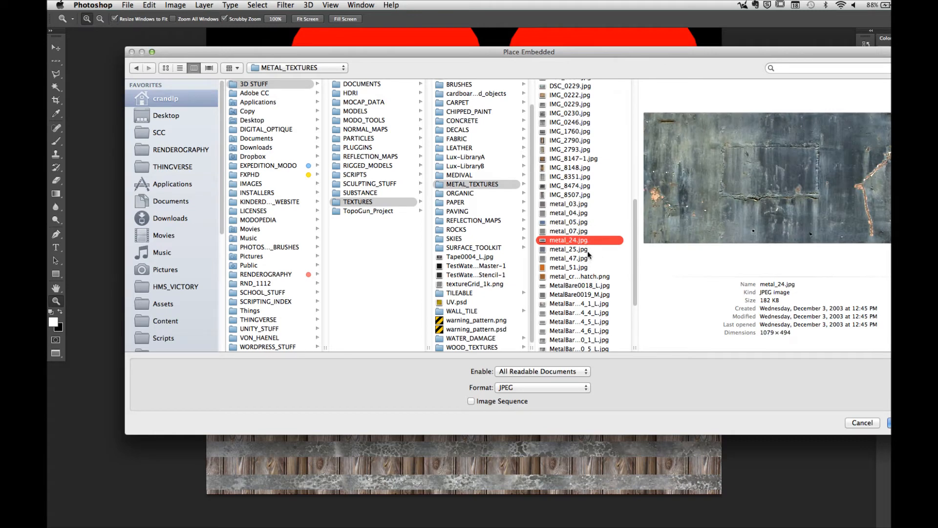
left_click(588, 250)
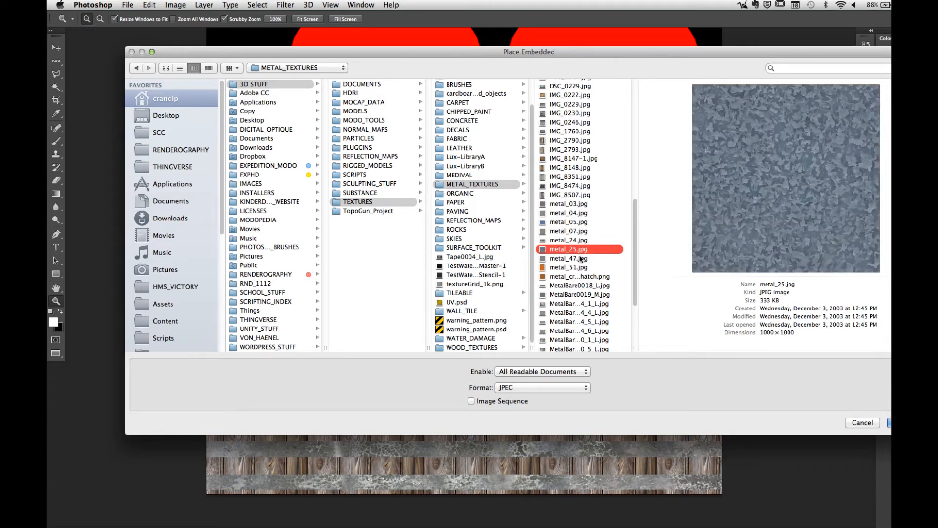
Step: Try placing the scratched metal image MetalBare0019_M.jpg as an embedded layer after comparing nearby textures, and cancel the placement
scroll(634, 262, "down", 5)
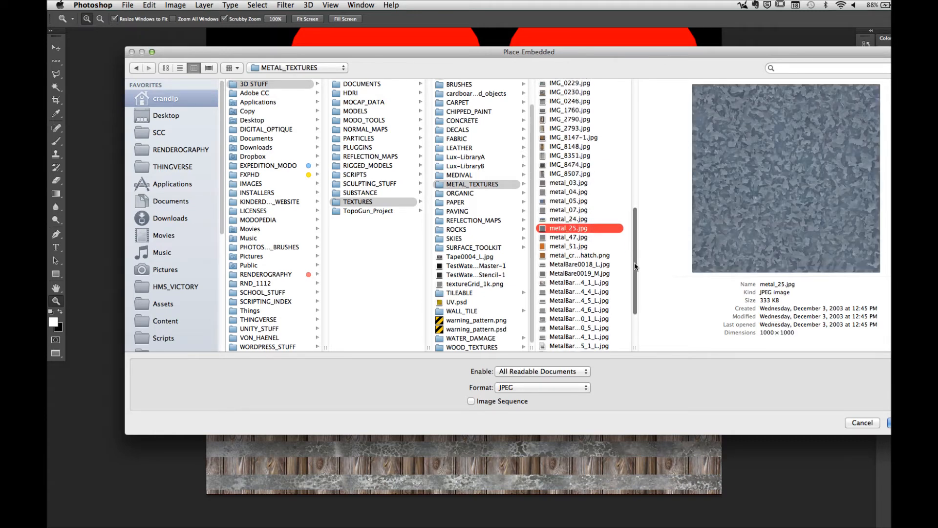
left_click(576, 176)
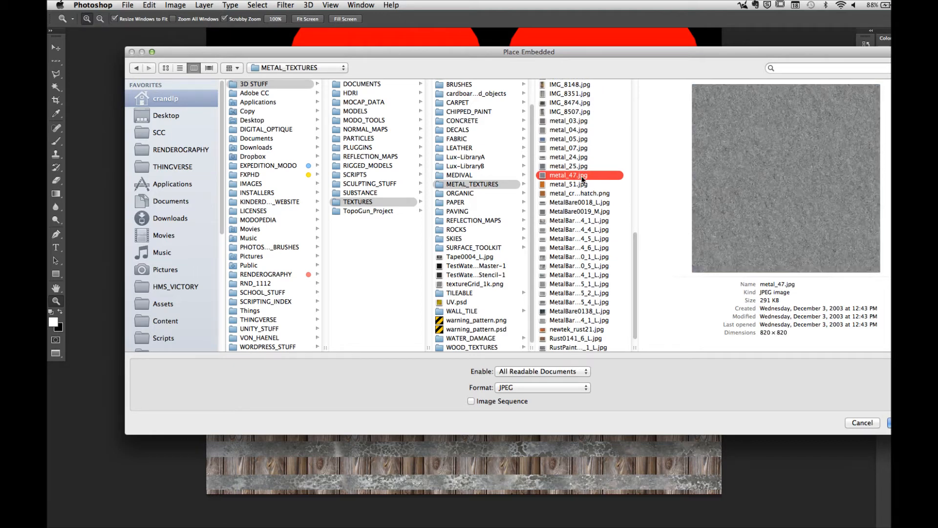
left_click(572, 185)
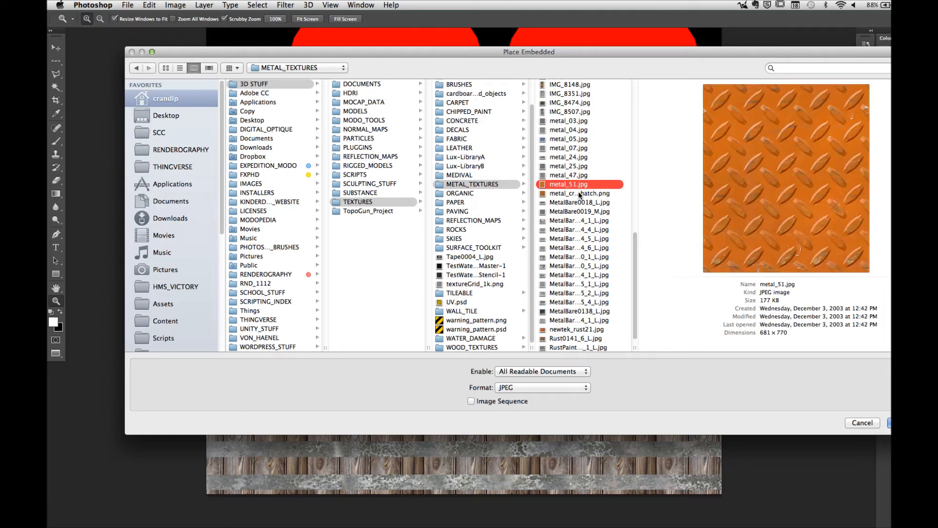
left_click(580, 194)
left_click(591, 204)
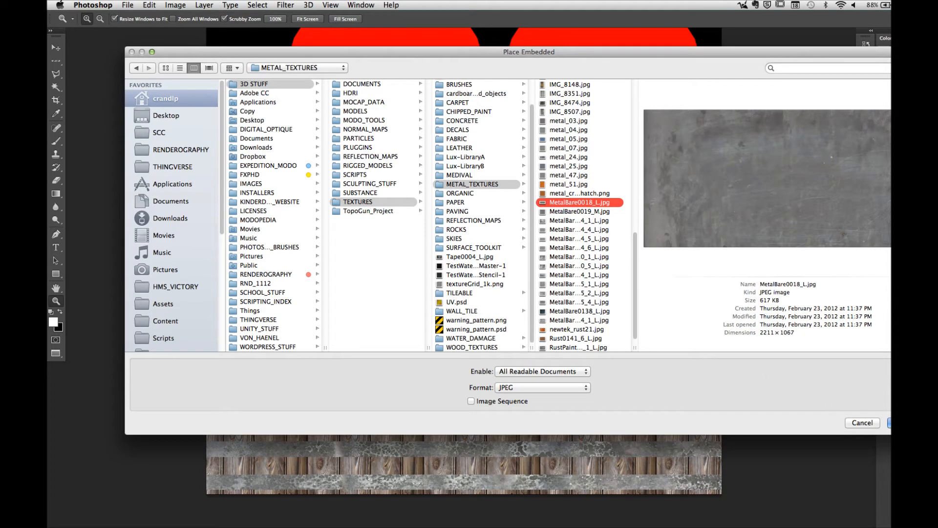
left_click(611, 213)
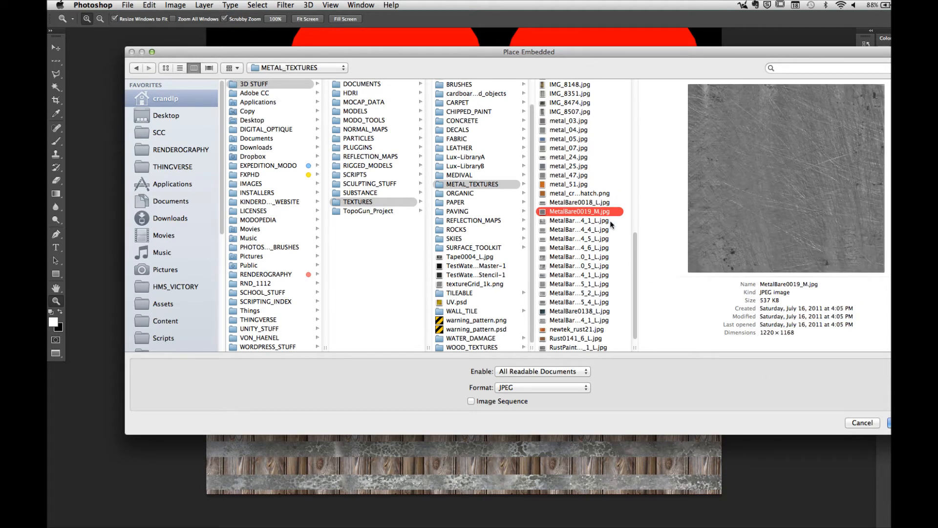
left_click(889, 423)
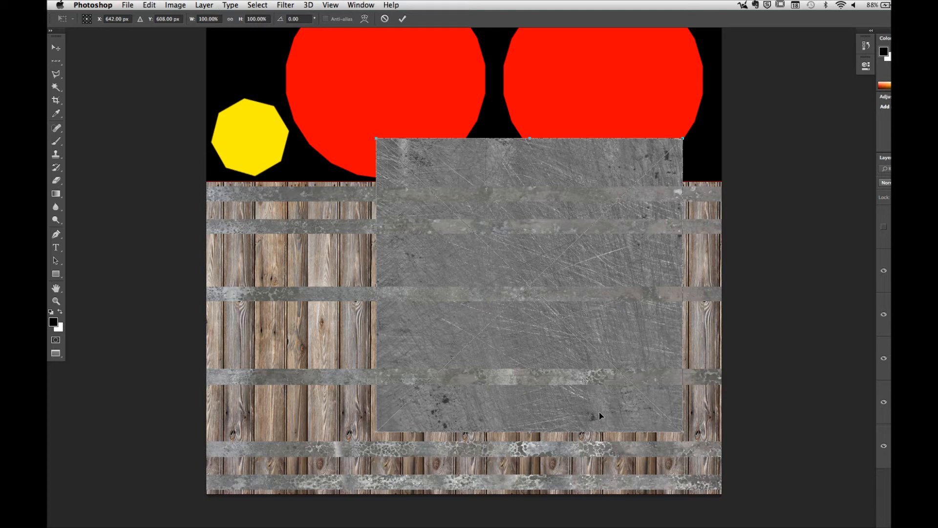
left_click(385, 19)
key("x")
Step: Start opening an image and preview the bare metal textures in METAL_TEXTURES from MetalBare0115_2_L.jpg back to MetalBare0084_6_L.jpg
left_click(126, 5)
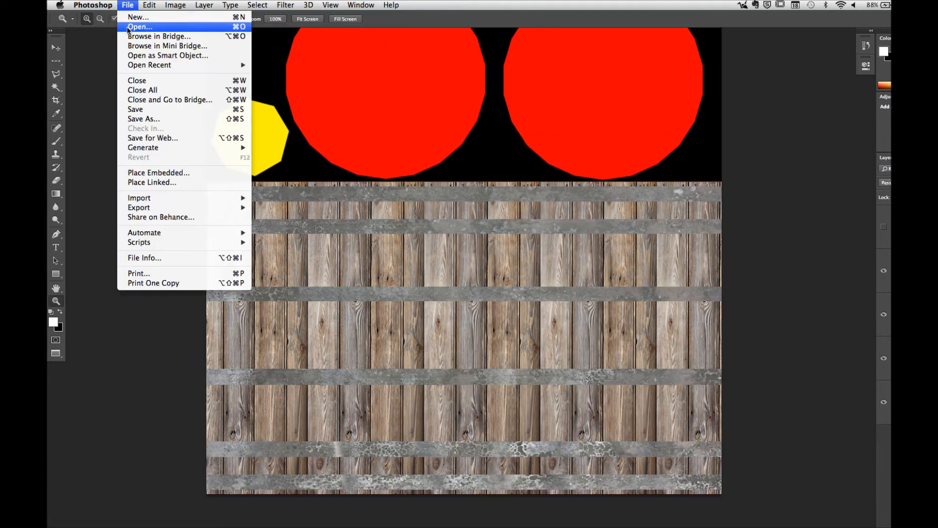
left_click(131, 25)
scroll(570, 306, "down", 10)
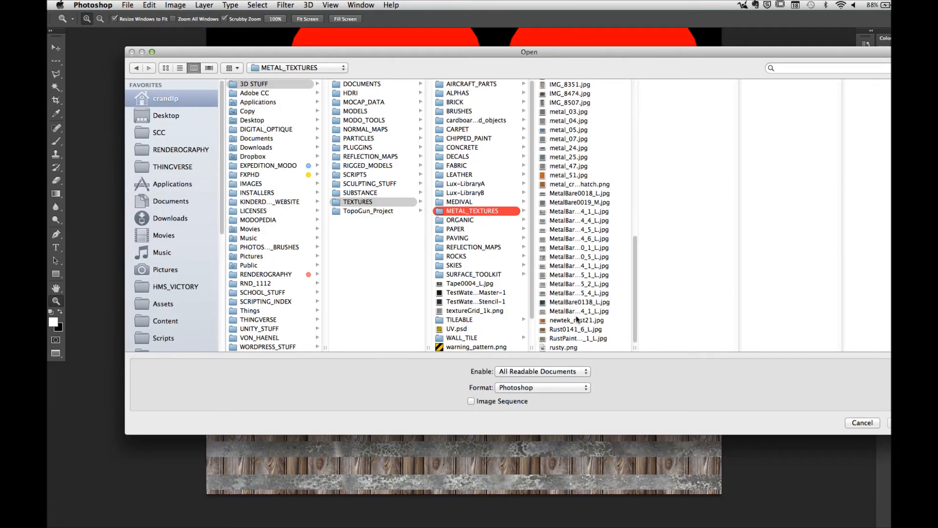
left_click(568, 281)
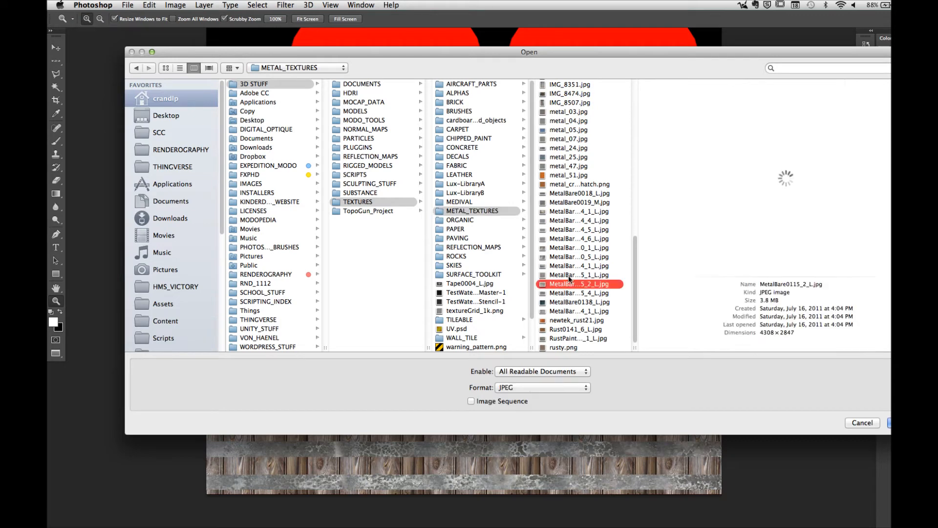
left_click(569, 275)
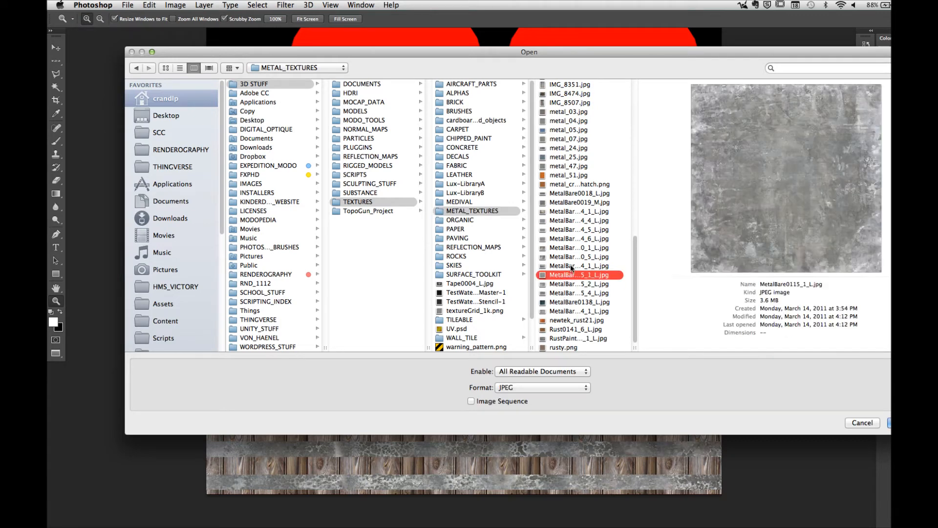
left_click(570, 267)
left_click(571, 254)
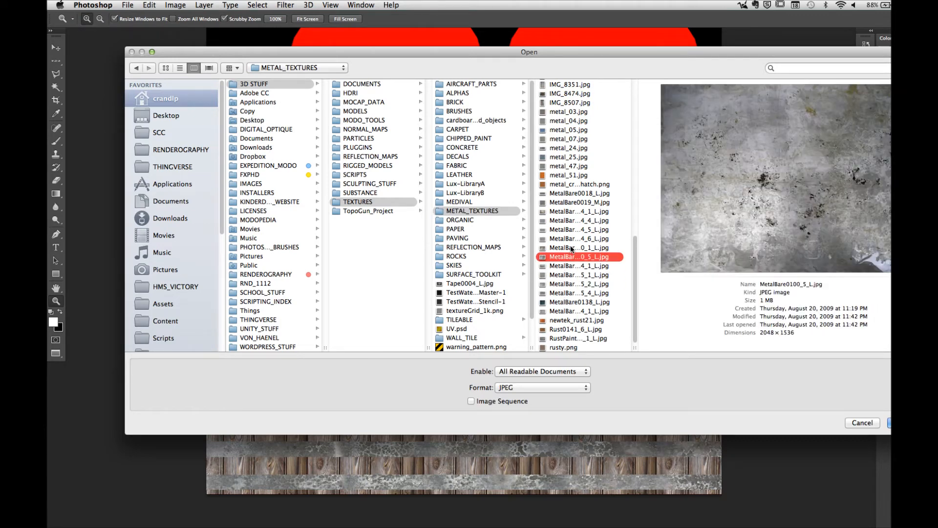
left_click(571, 247)
left_click(570, 239)
Step: Compare the remaining scratched metal images, check the dimensions of MetalBare0019_M.jpg and open it as its own document
left_click(572, 228)
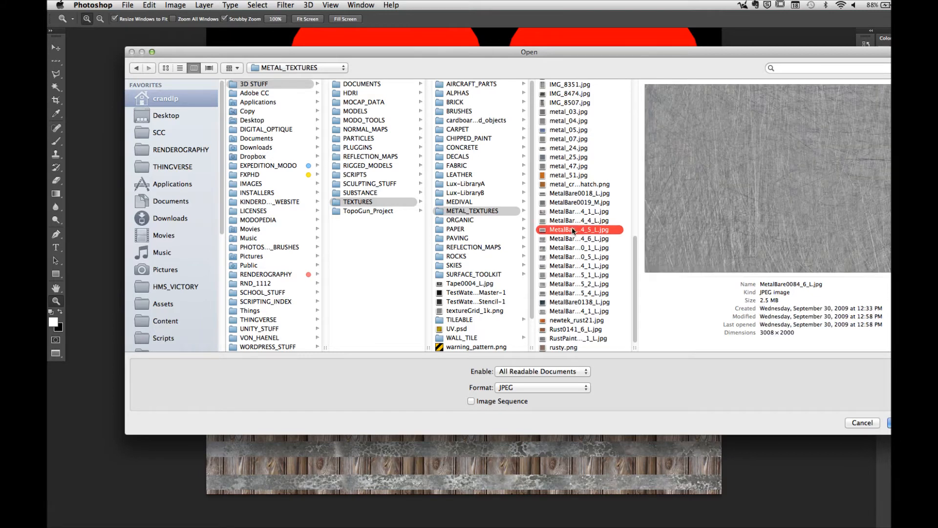
left_click(571, 219)
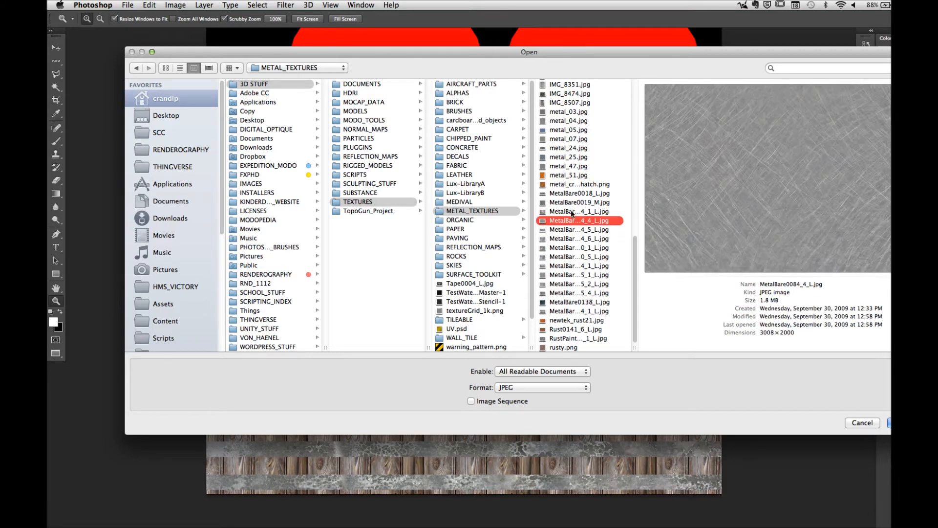
left_click(571, 211)
left_click(571, 202)
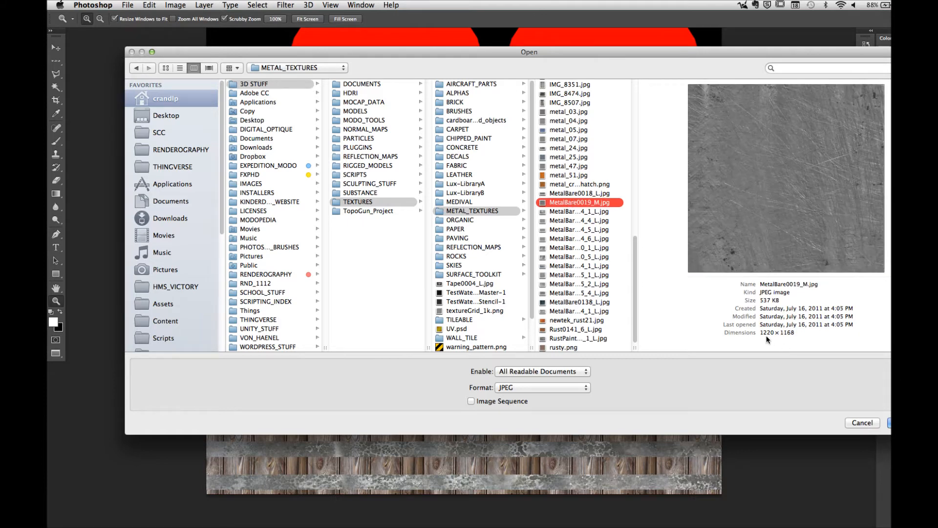
left_click_drag(761, 332, 806, 333)
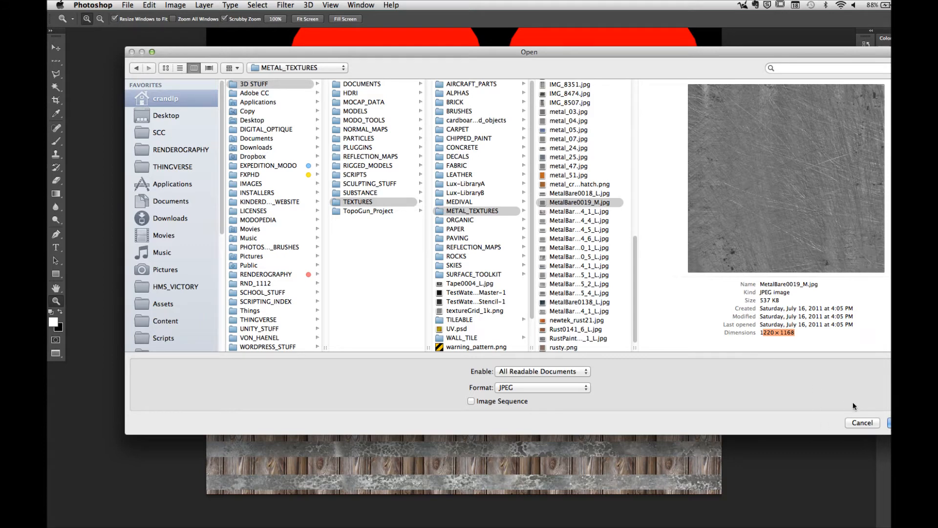
left_click(888, 423)
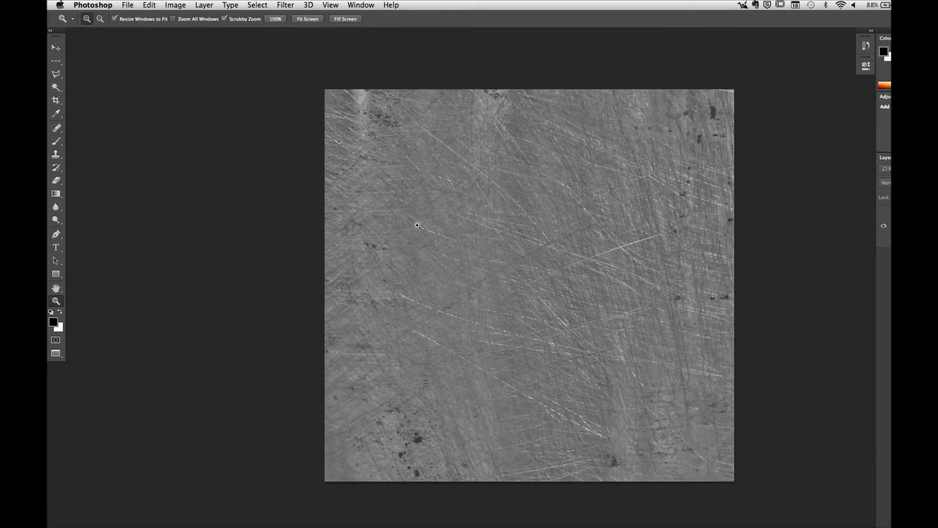
Step: Copy the scratched metal image into the Untitled-1 document from its own floating window, and close MetalBare0019_M.jpg
key("f")
key("f")
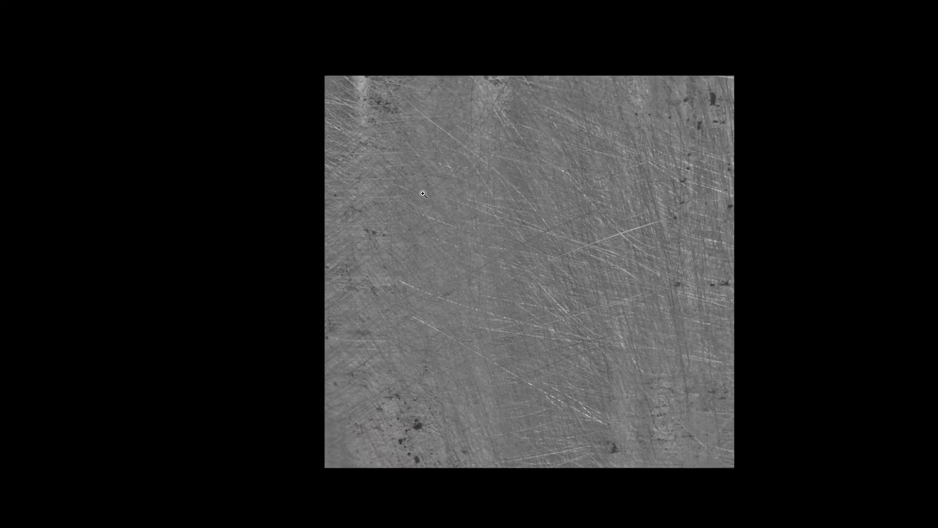
key("f")
left_click_drag(289, 46, 638, 190)
left_click_drag(911, 230, 379, 255)
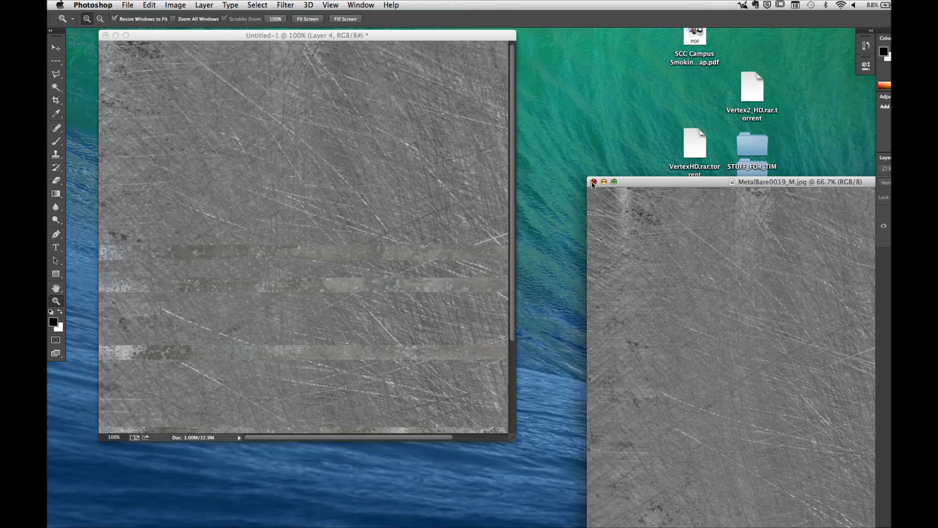
left_click(593, 182)
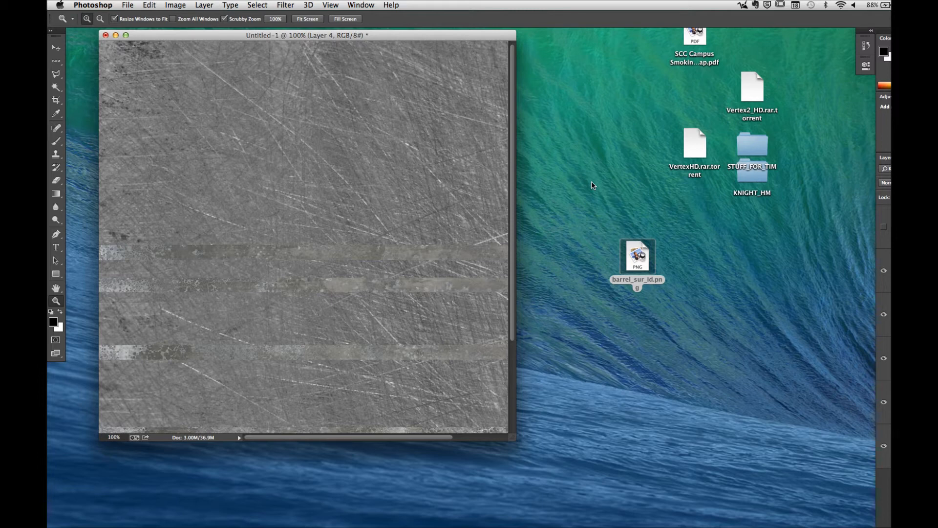
Step: Hide the metal and wood texture layers so that the surface ID color layer is exposed for selecting
left_click(884, 271)
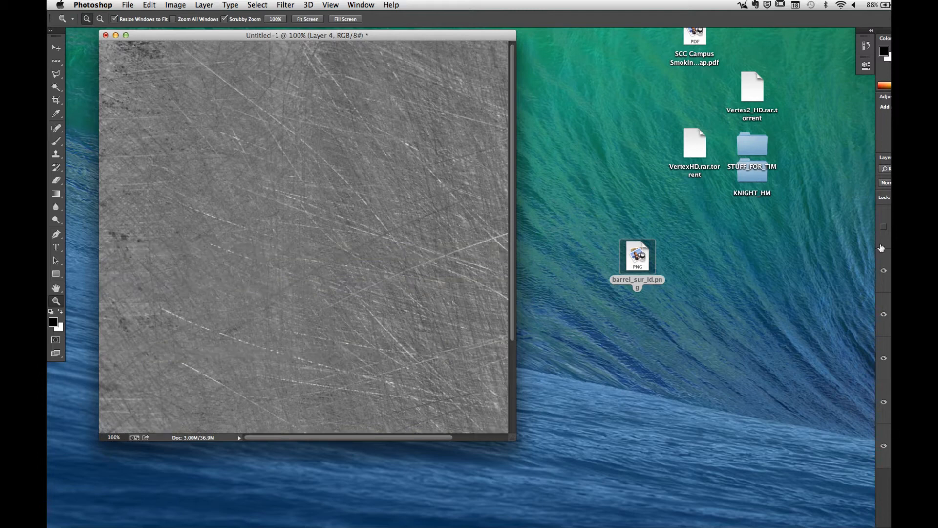
left_click(884, 315)
left_click(884, 358)
left_click(883, 271)
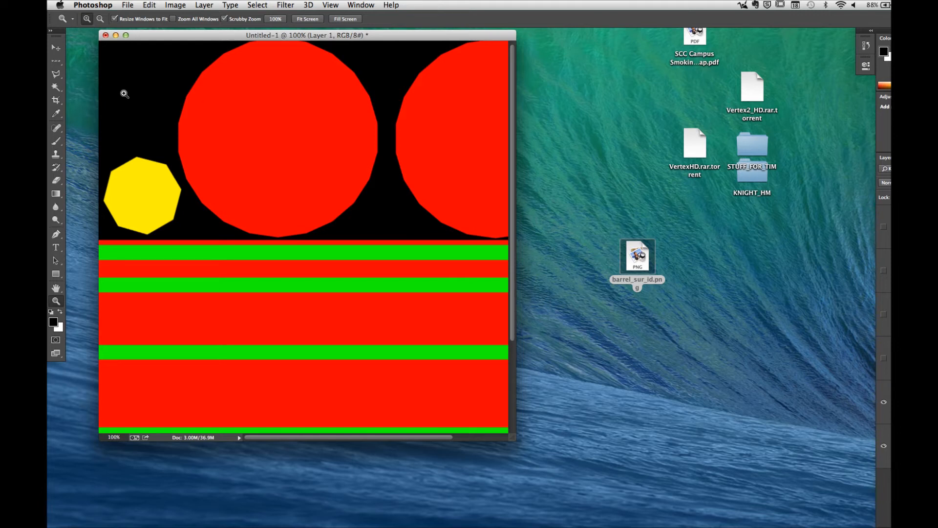
Step: Select the yellow octagon on the surface ID layer with the Magic Wand and expand the selection by 1 pixel
left_click(56, 88)
left_click(138, 198)
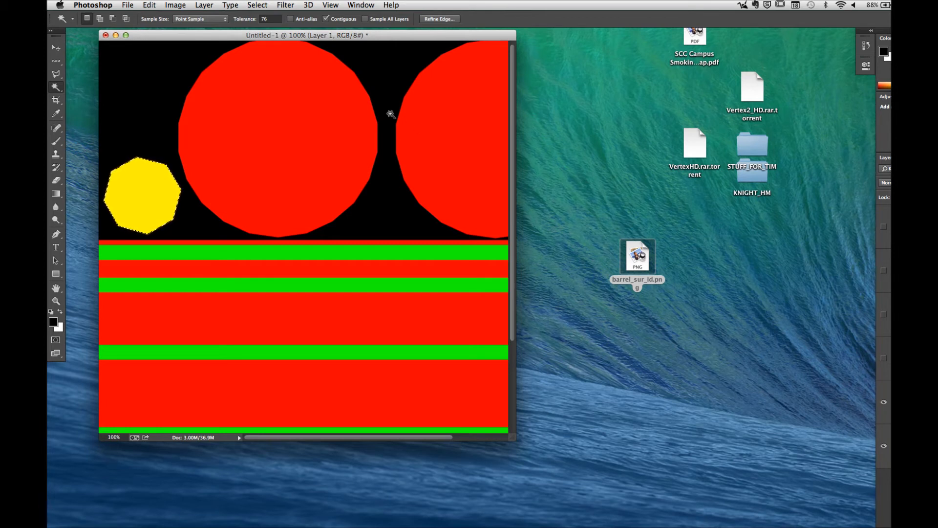
left_click(255, 5)
mouse_move(276, 131)
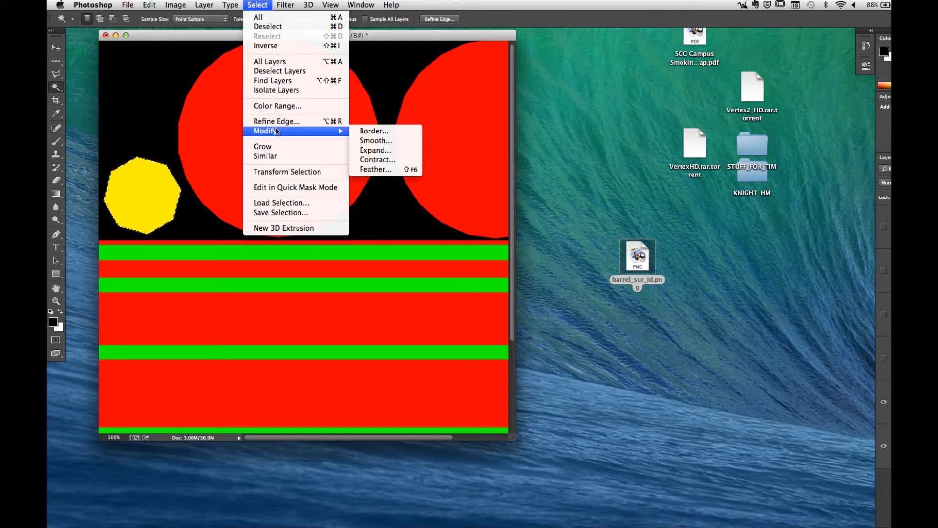
left_click(376, 151)
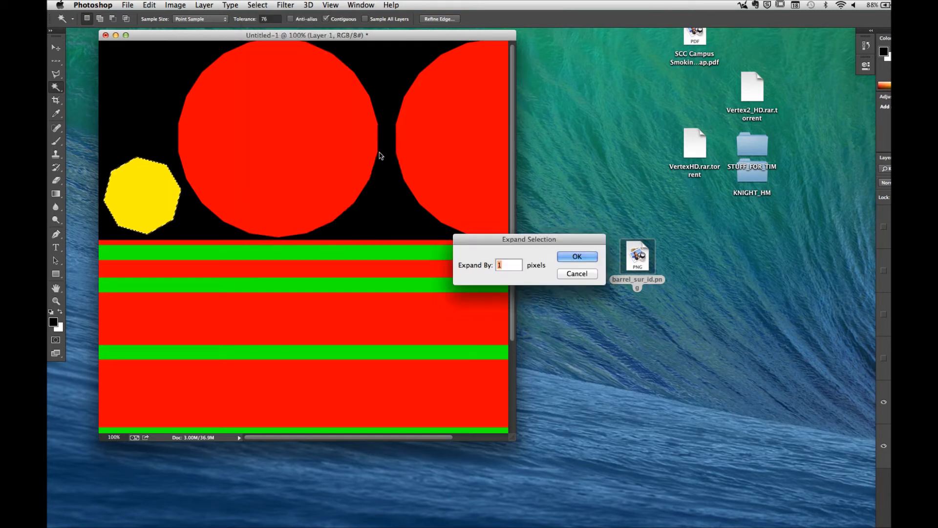
left_click(576, 257)
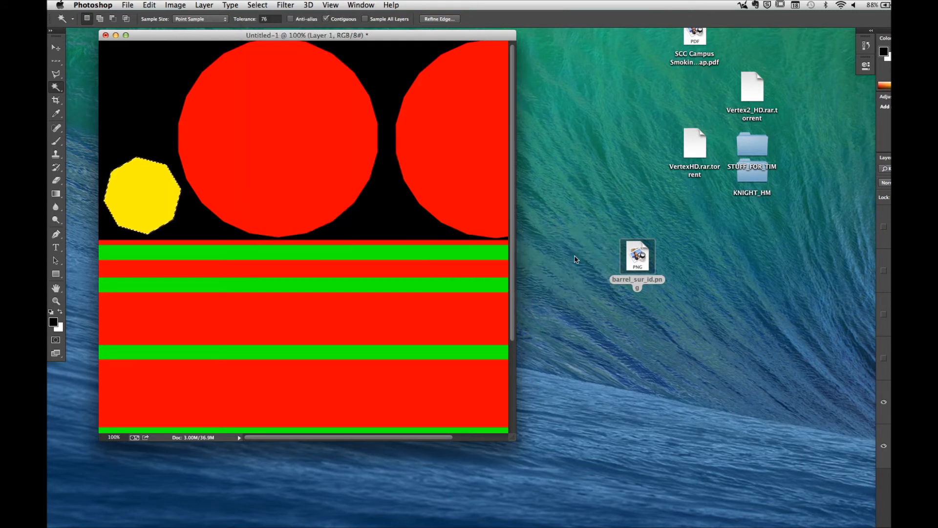
Step: Show the scratched metal layer and add a layer mask that limits it to the octagon selection
left_click(903, 271)
left_click(884, 271)
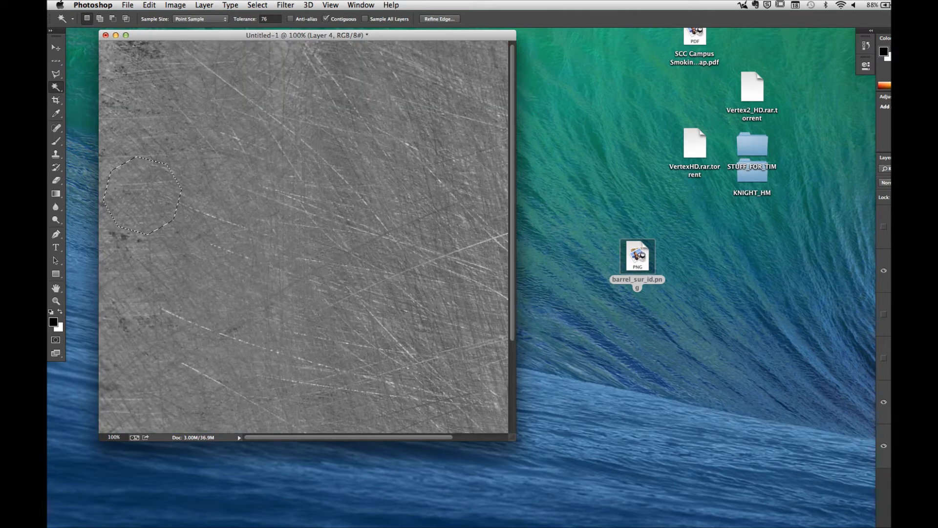
left_click(912, 524)
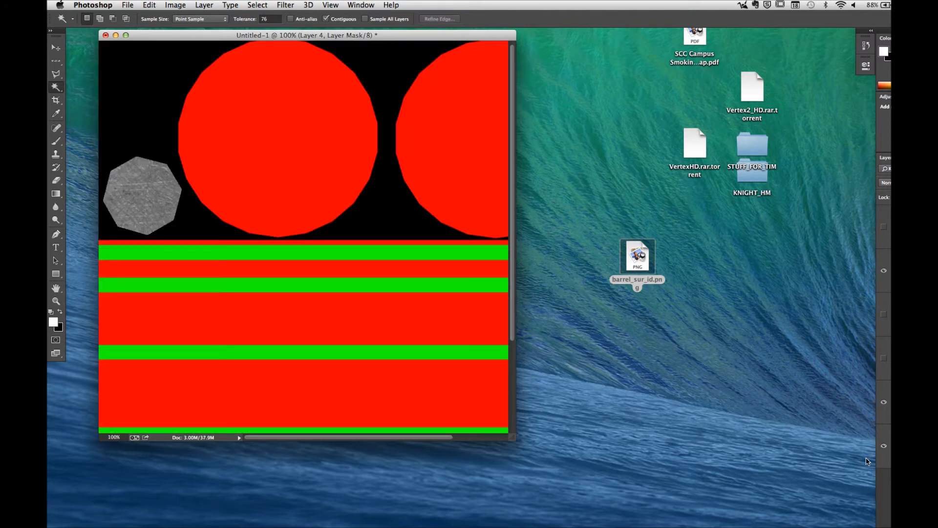
Step: Enlarge the document window and select both large red circles on the surface ID layer with the Magic Wand
left_click(875, 407)
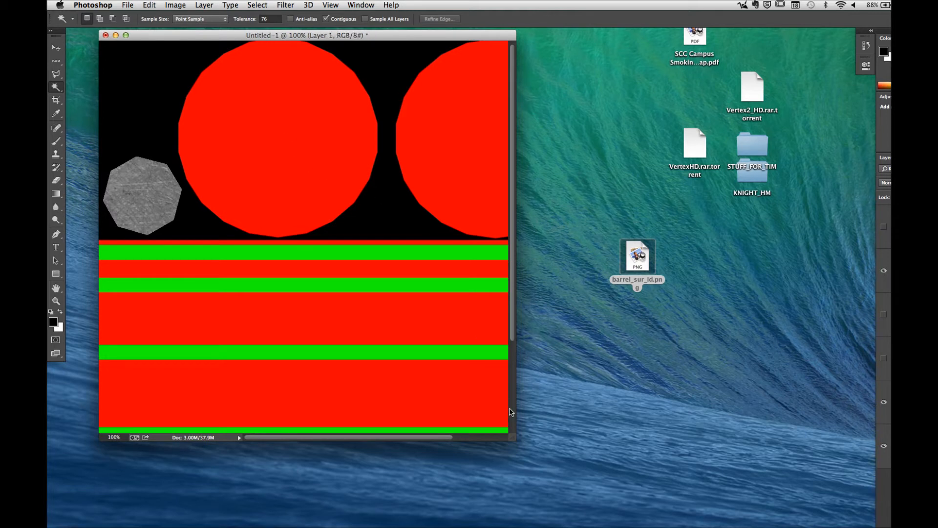
left_click_drag(515, 438, 802, 485)
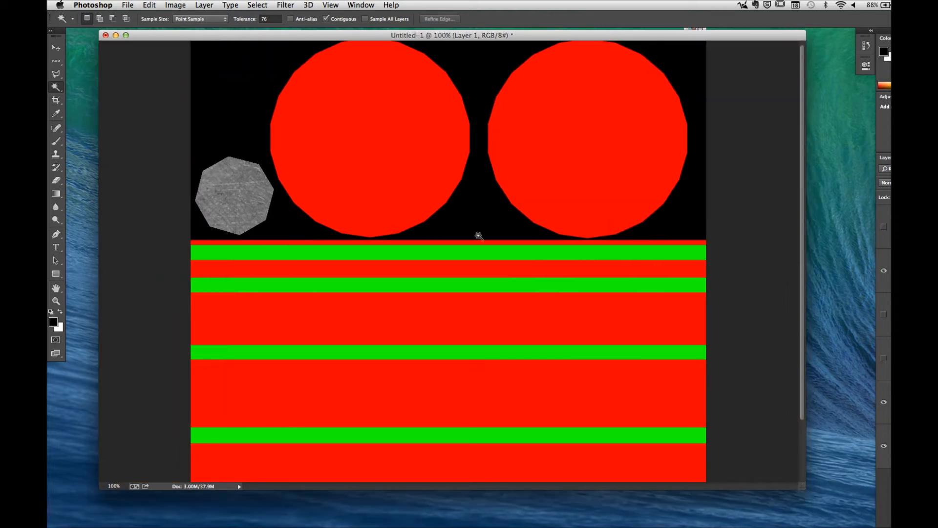
left_click(373, 134)
left_click(559, 182, "shift")
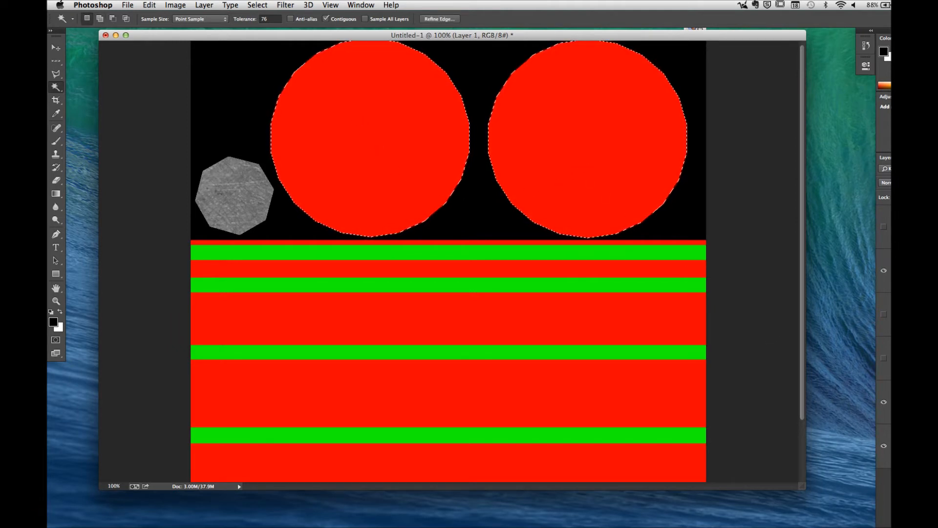
Step: Create a layer group named Top and Bottom masked to the two circles, with the ID and background layers hidden and the wood planks shown
left_click(883, 406)
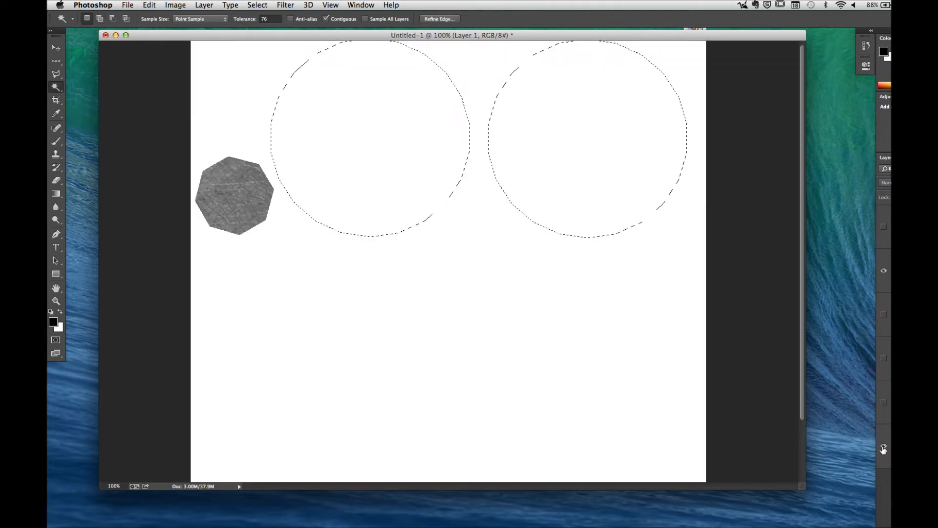
left_click(883, 445)
key("super+g")
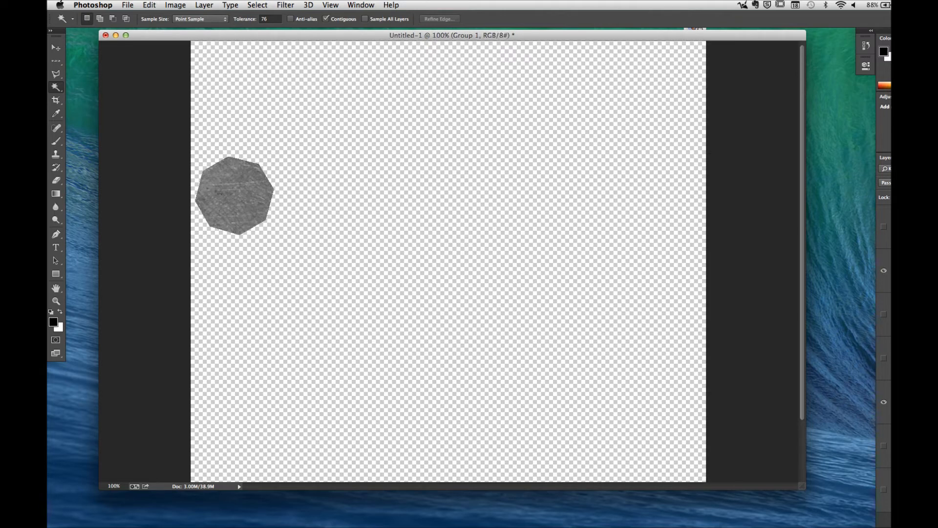
key("Return")
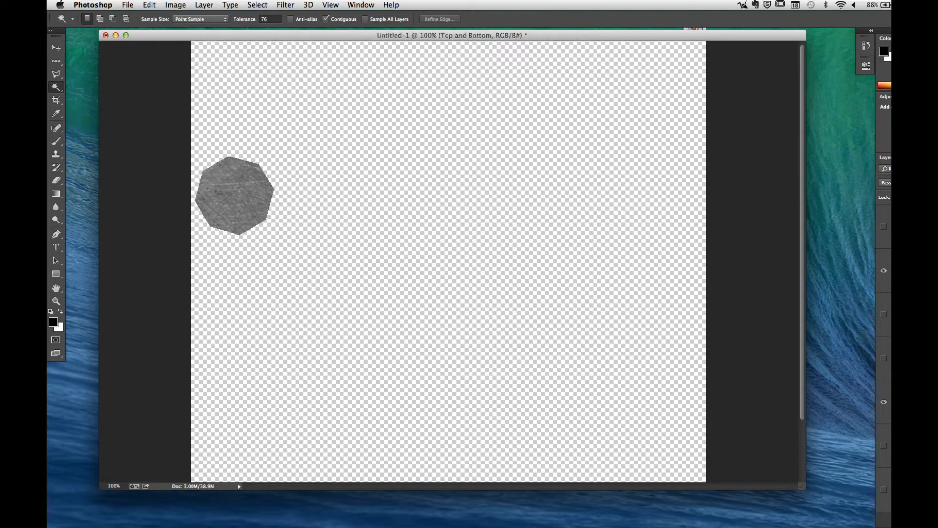
left_click(883, 358)
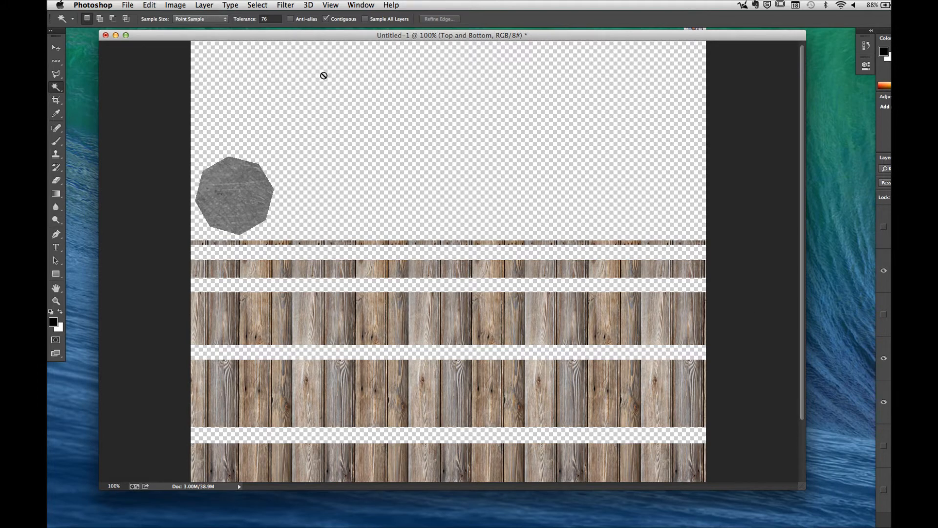
Step: Compare the plank photos at the start of the WOOD_TEXTURES folder and open the peeling-paint image _MG_0582_640.jpg
left_click(137, 4)
left_click(138, 26)
scroll(458, 318, "down", 2)
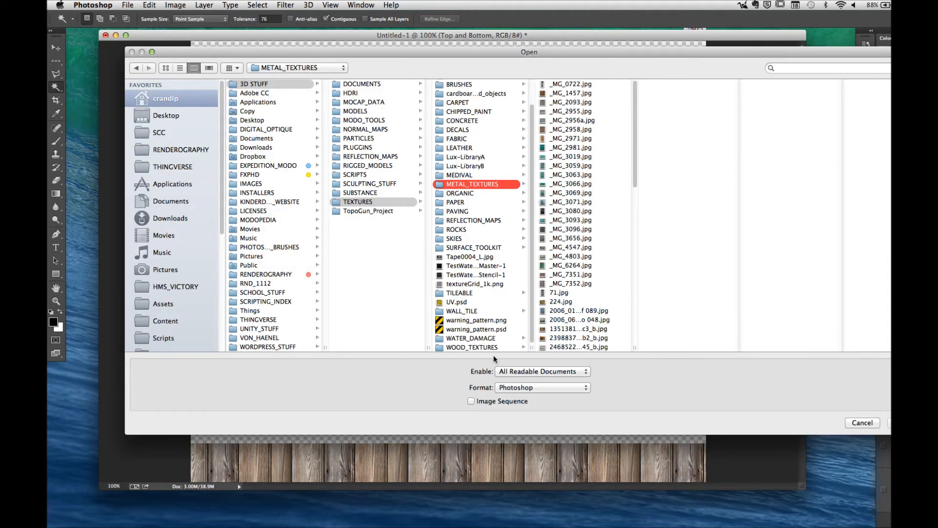
left_click(471, 347)
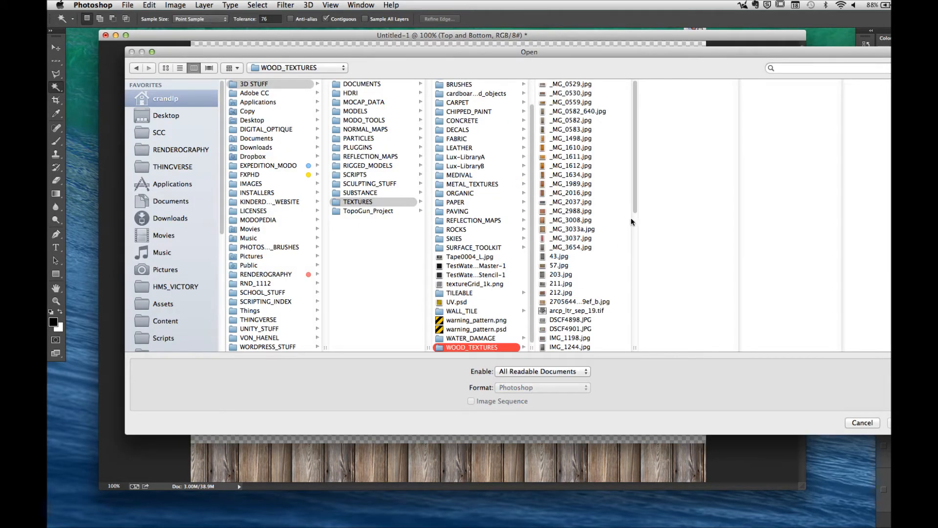
left_click(572, 93)
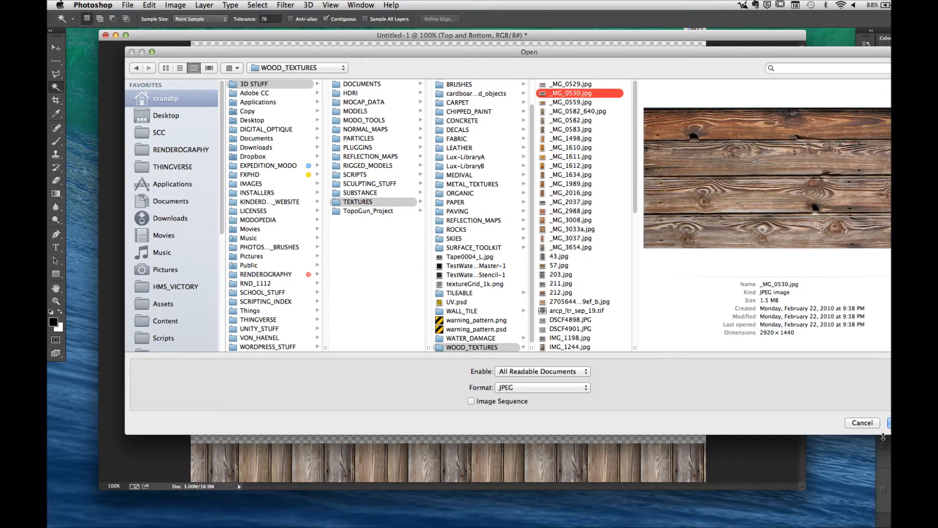
left_click(596, 85)
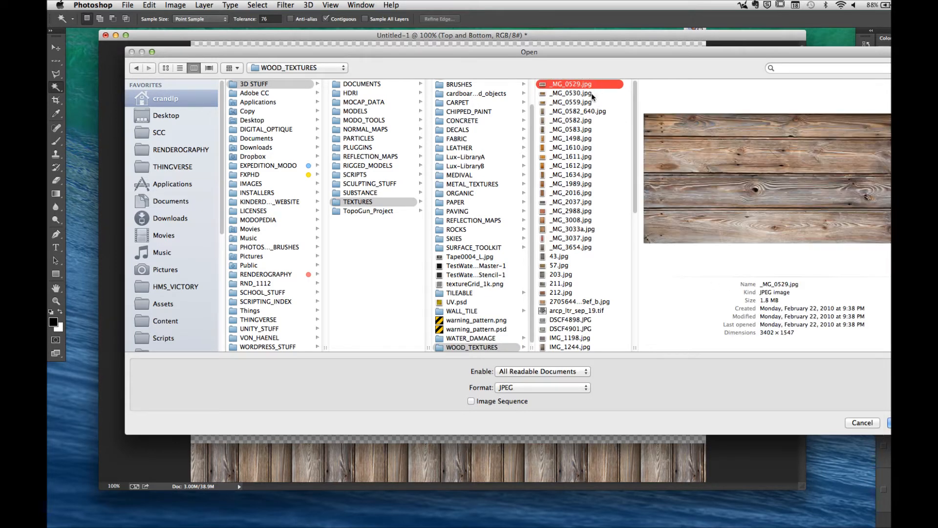
left_click(586, 112)
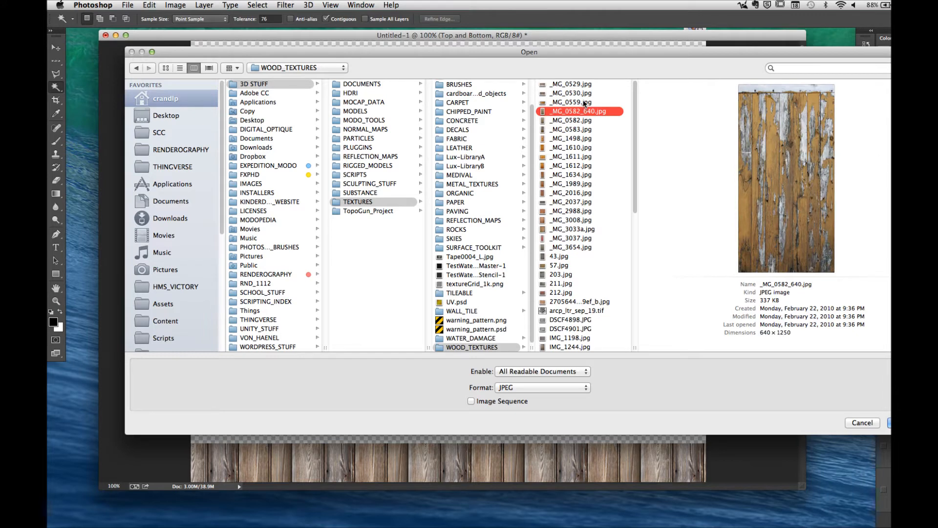
left_click(585, 103)
left_click(589, 112)
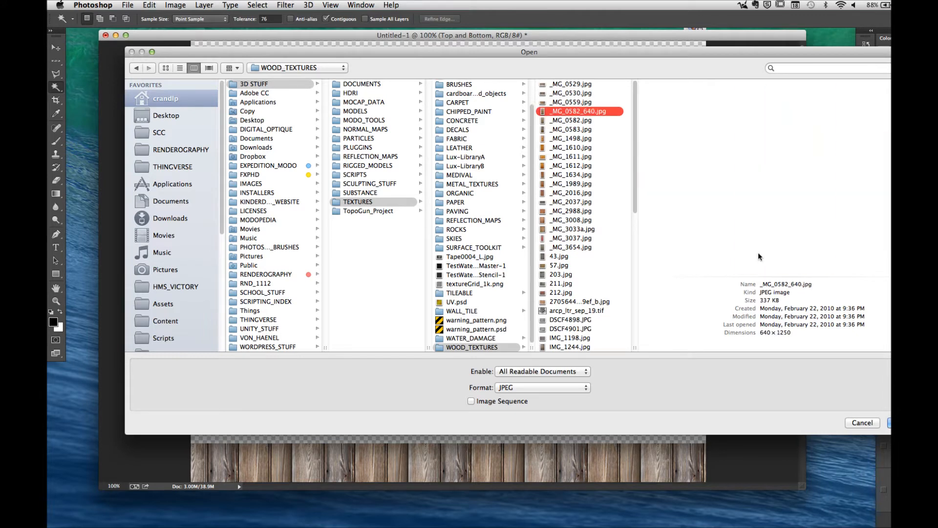
left_click(890, 422)
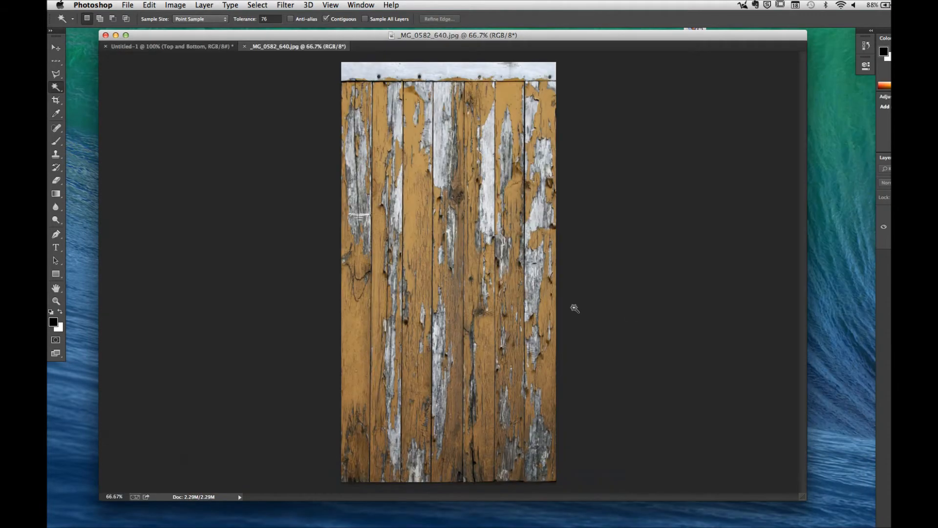
Step: Copy the peeling-paint plank photo into the masked Top and Bottom group and position it over the first circle with Free Transform
left_click_drag(264, 45, 711, 404)
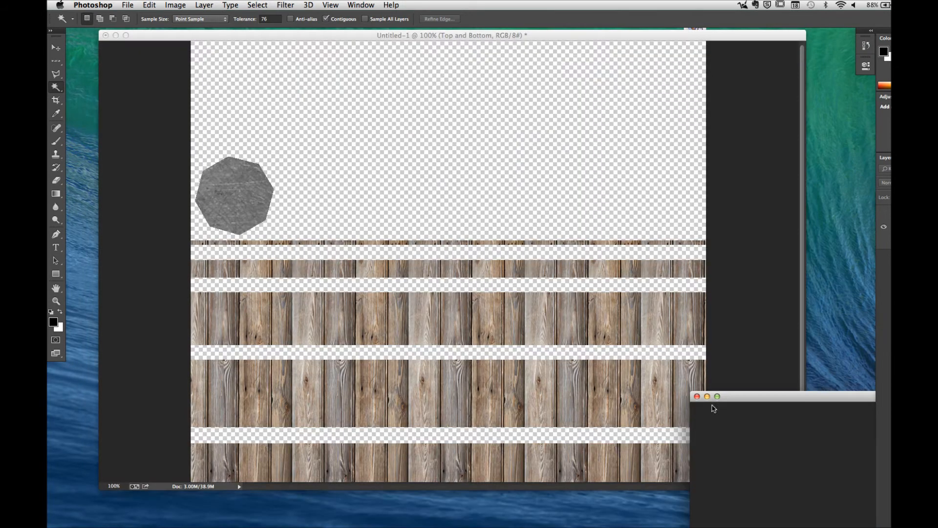
left_click_drag(898, 239, 636, 161)
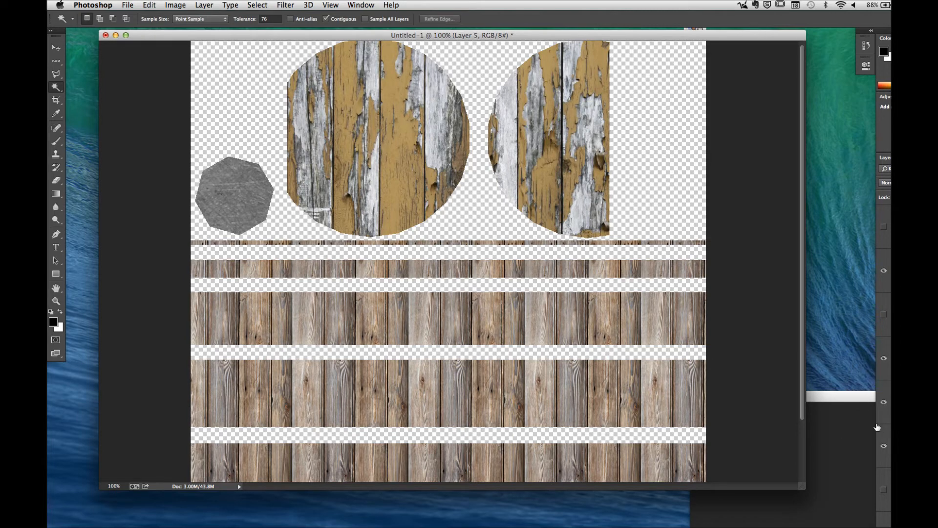
key("super+t")
left_click_drag(369, 104, 343, 8)
left_click_drag(361, 144, 370, 98)
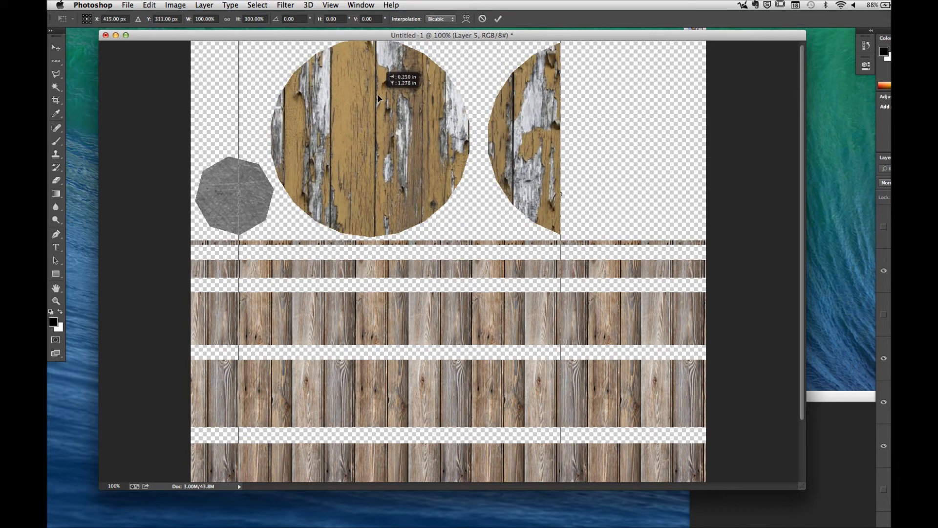
Step: Scale the peeling-paint layer proportionally to 65% and fit it over the first circle
left_click(228, 20)
left_click_drag(239, 20, 230, 20)
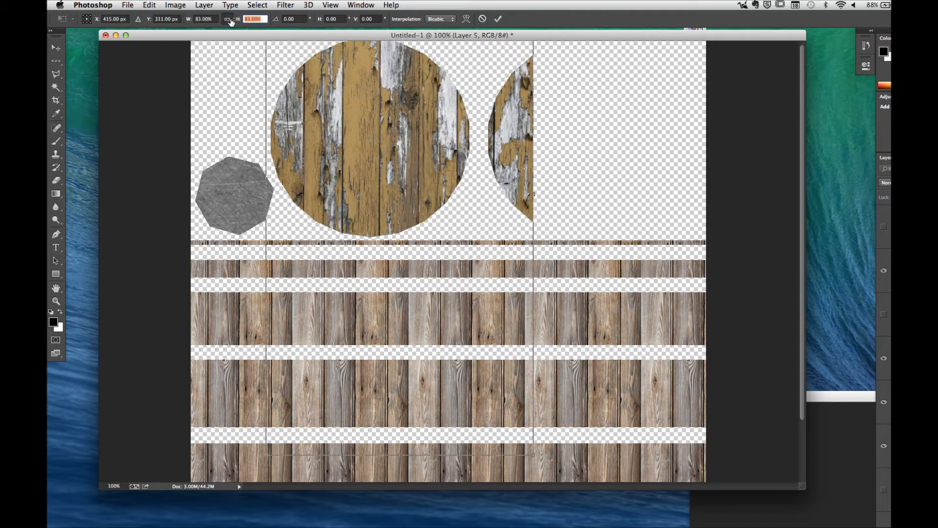
type("65")
key("Return")
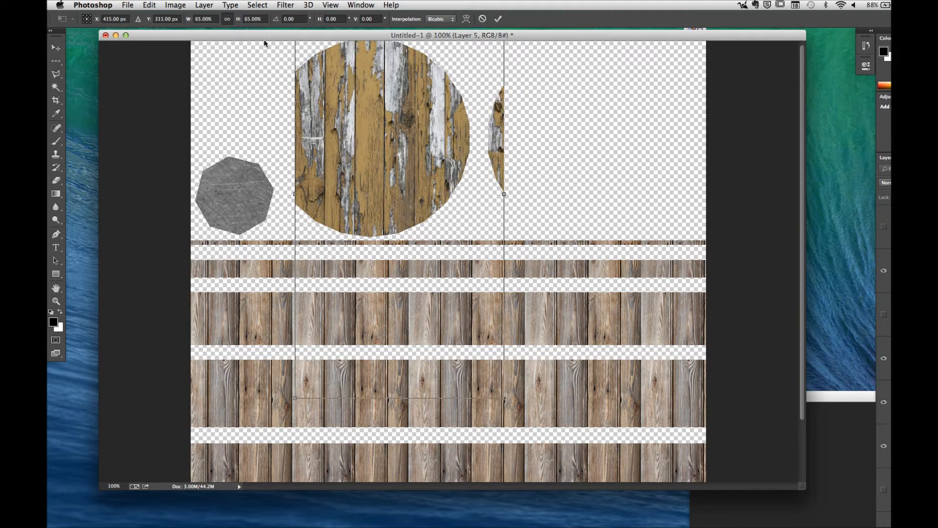
left_click_drag(371, 132, 348, 123)
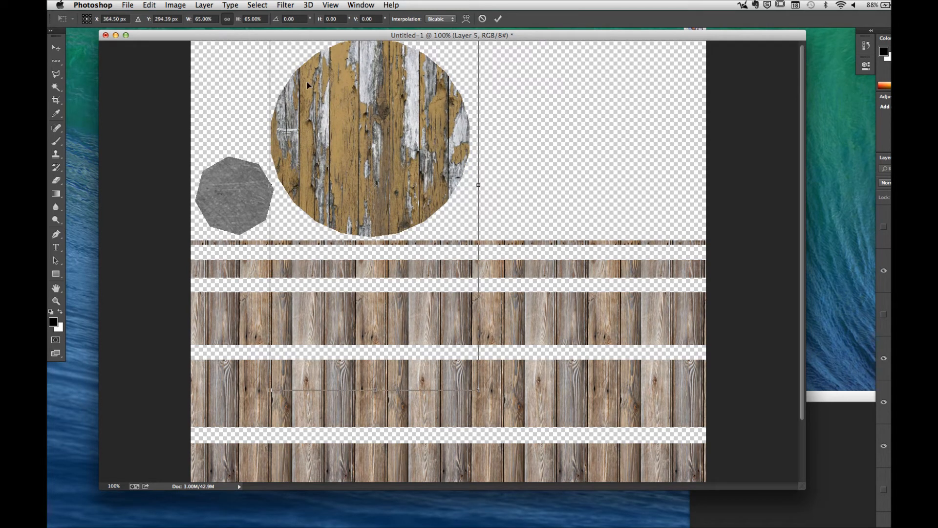
left_click(498, 18)
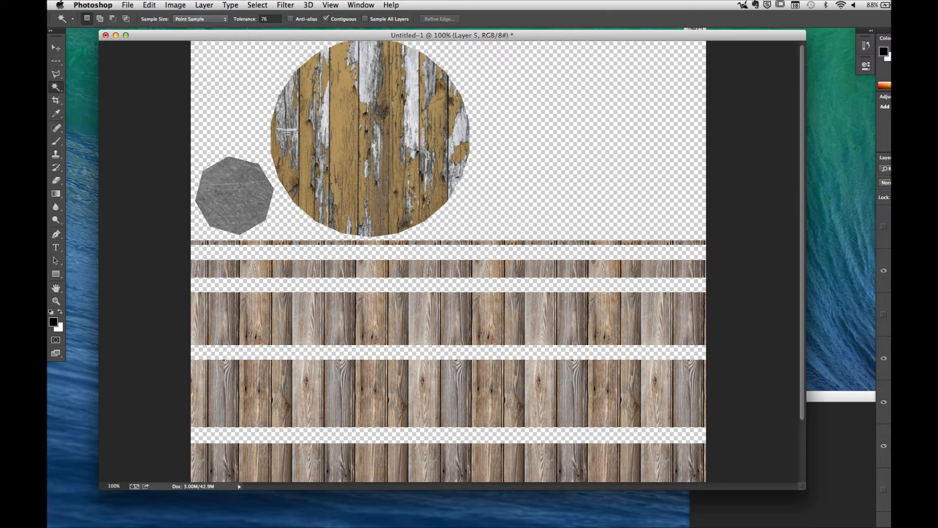
Step: Duplicate the peeling-paint layer and move the copy over the second circle
key("super+j")
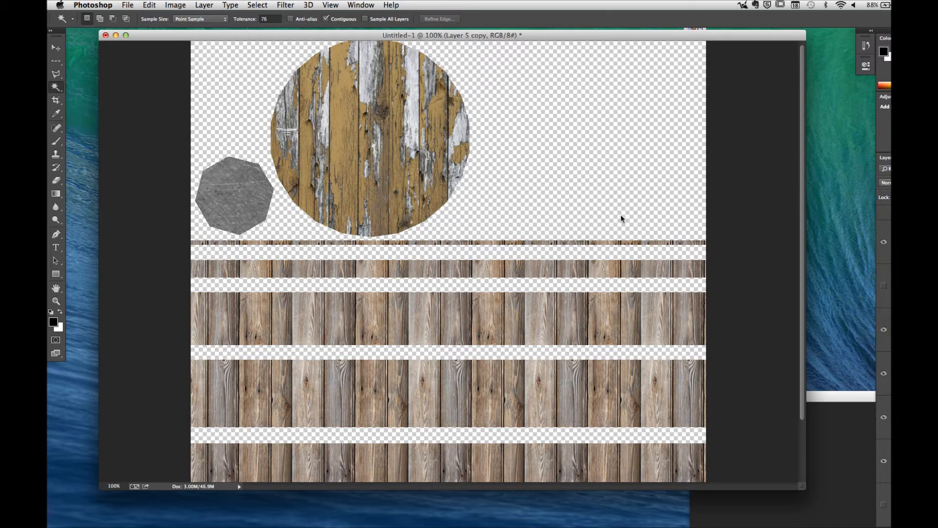
key("v")
left_click_drag(390, 149, 586, 155)
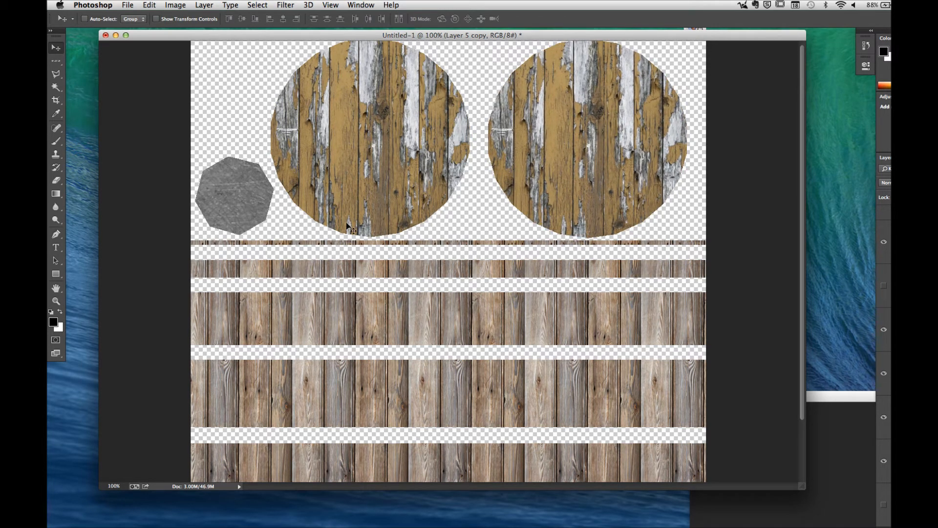
Step: Close the peeling-paint photo and show the metal bands on the barrel texture
left_click(825, 397)
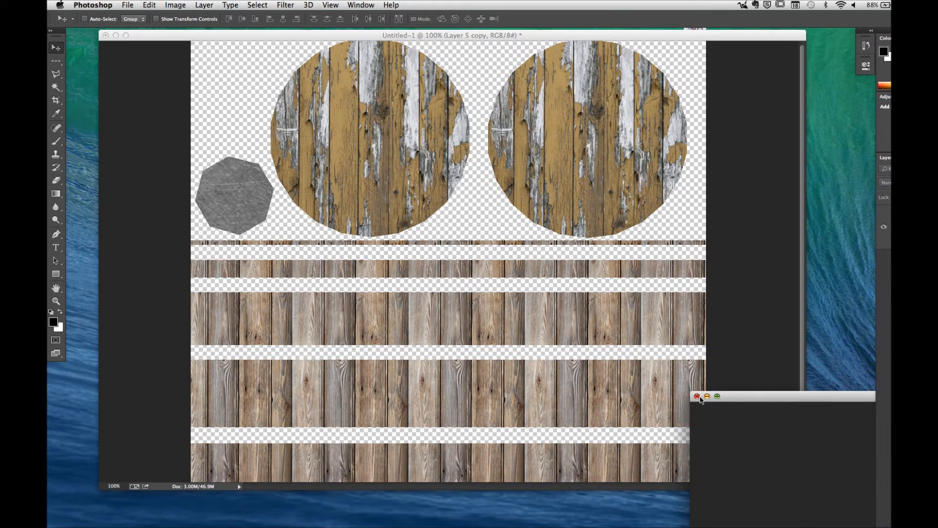
left_click(697, 396)
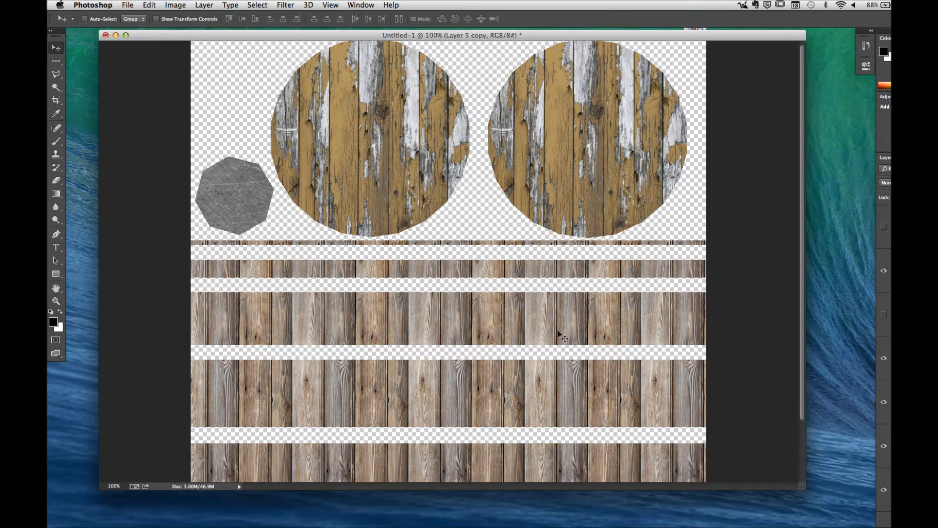
left_click(884, 319)
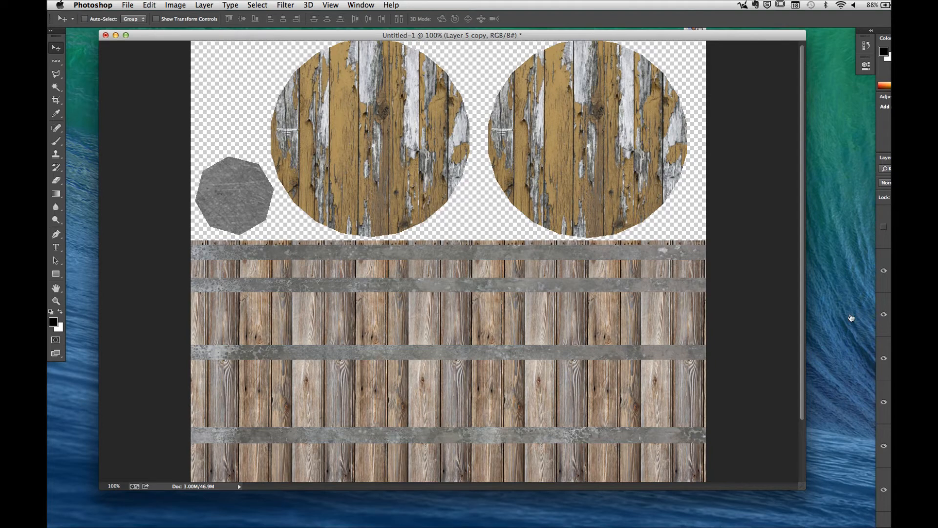
Step: Switch to modo, close the render window and change to the UV layout
key("super+Tab")
key("super+Tab")
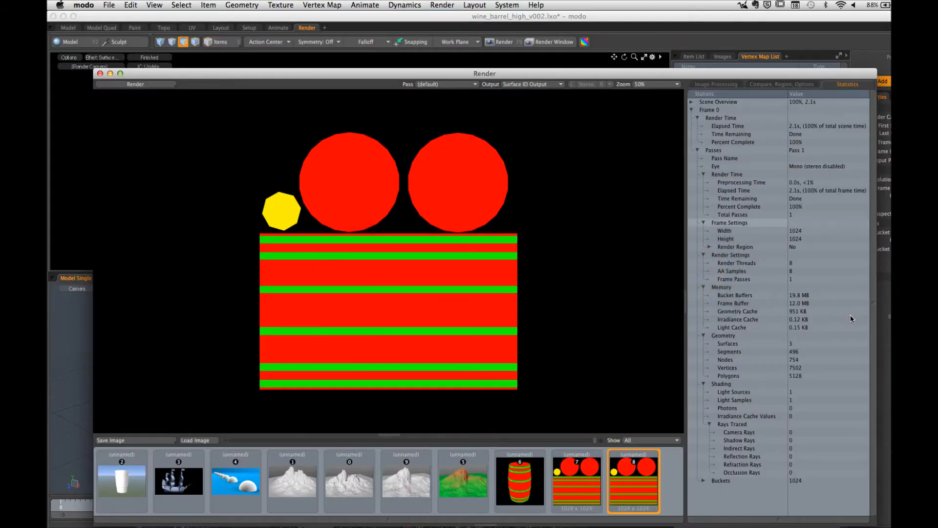
left_click(100, 73)
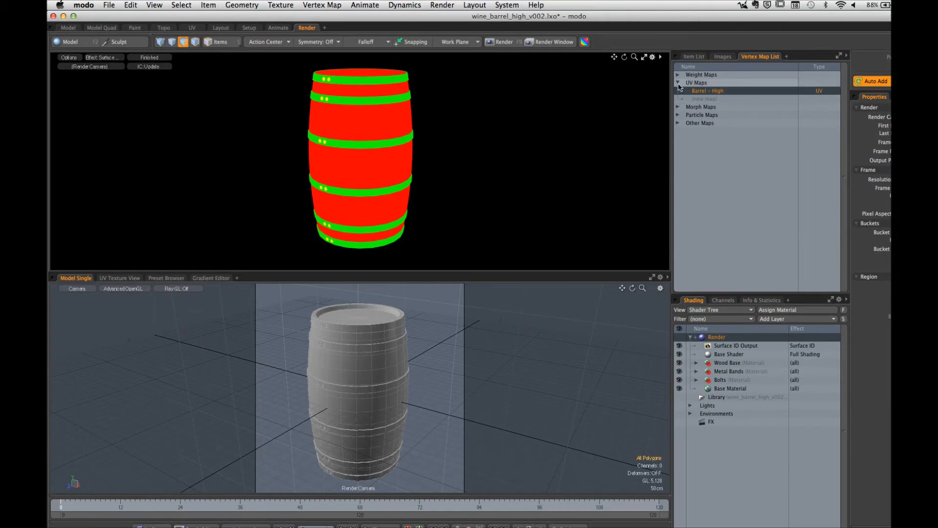
left_click(192, 28)
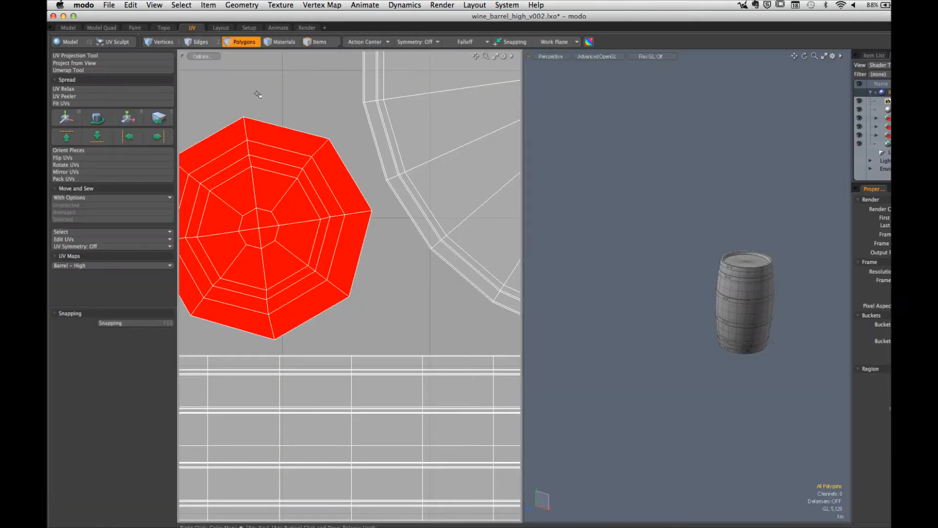
Step: Select the bolts' polygons in the UV map and examine the polygon material assignment dialog without applying it
left_click_drag(754, 299, 815, 295, "ctrl+alt")
left_click_drag(811, 296, 692, 279, "alt+shift")
left_click_drag(691, 279, 672, 248, "ctrl+alt")
left_click_drag(282, 260, 210, 254, "ctrl+alt")
left_click_drag(345, 270, 177, 205, "alt+shift")
left_click_drag(405, 250, 352, 247, "ctrl+alt")
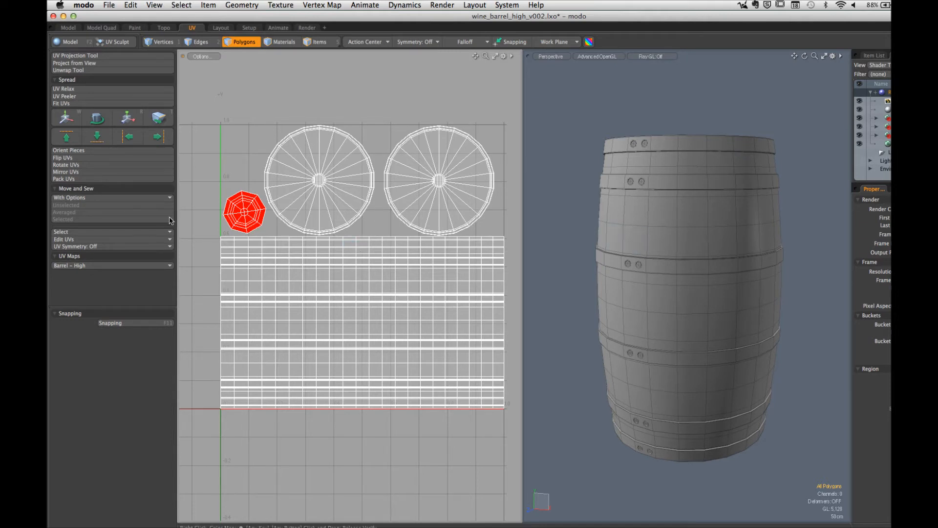
left_click(237, 217)
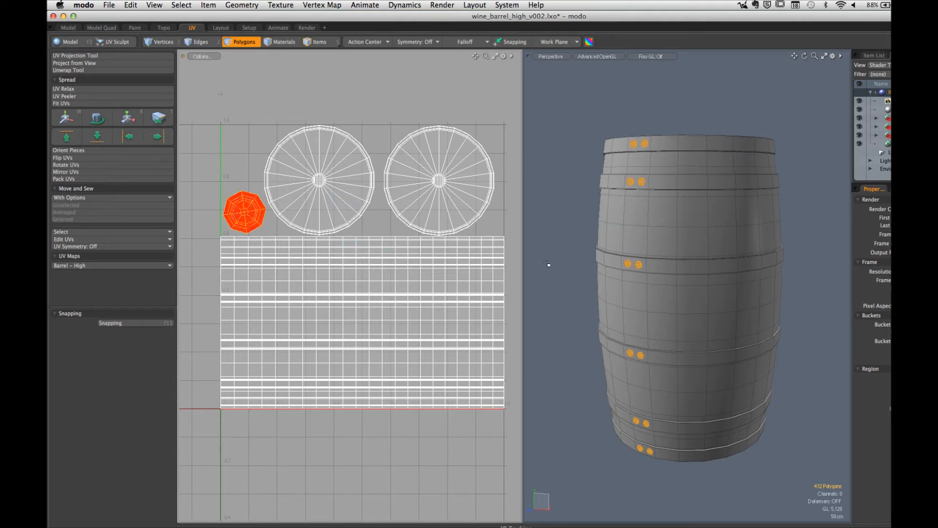
left_click_drag(693, 235, 693, 249, "alt")
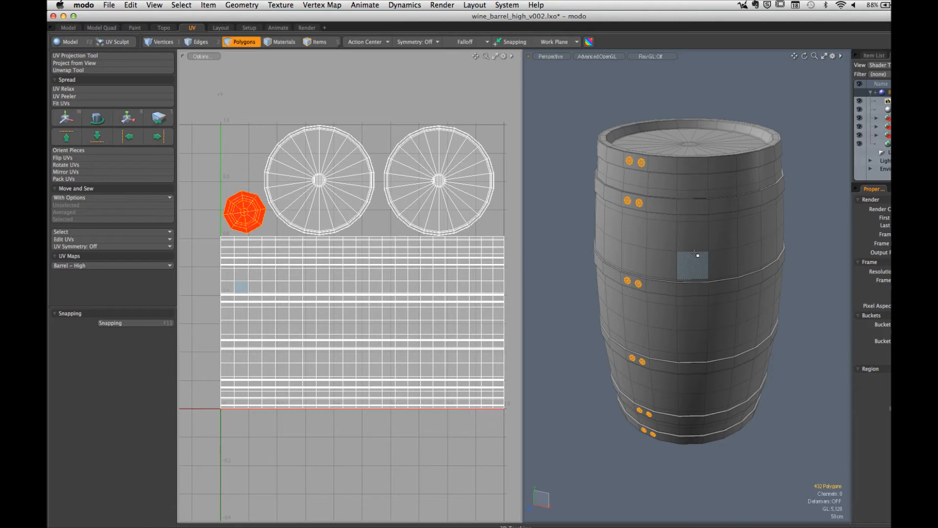
key("m")
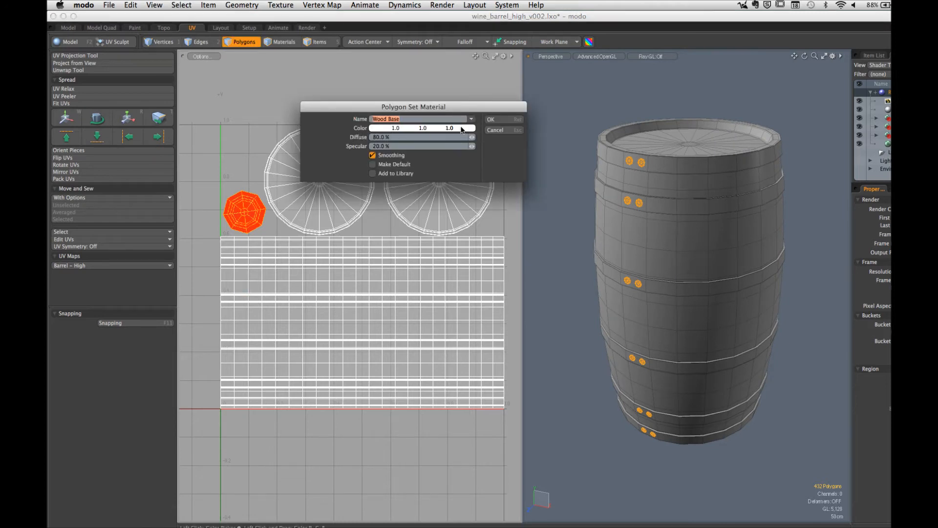
left_click(502, 133)
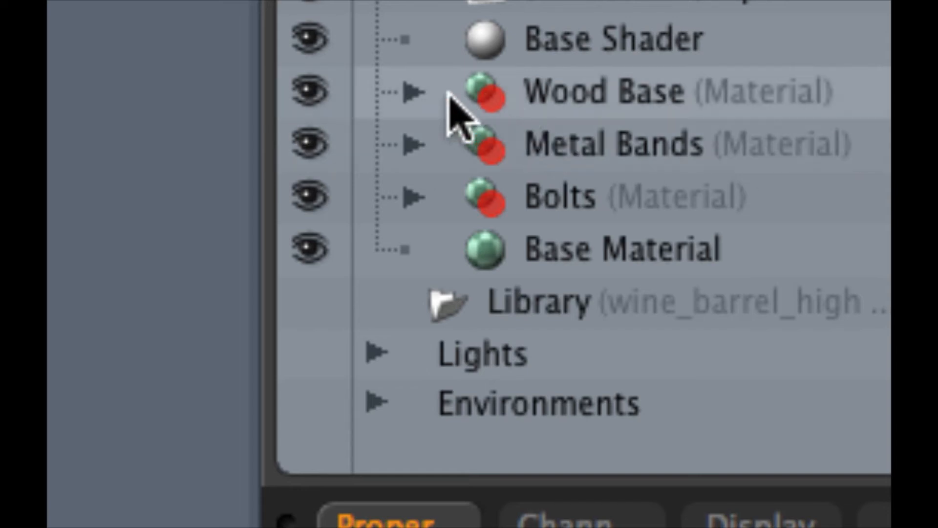
Step: Examine the Wood Base material and the output effects available for Surface ID Output in the Shader Tree, then clear the bolt selection
left_click(414, 92)
left_click(586, 146)
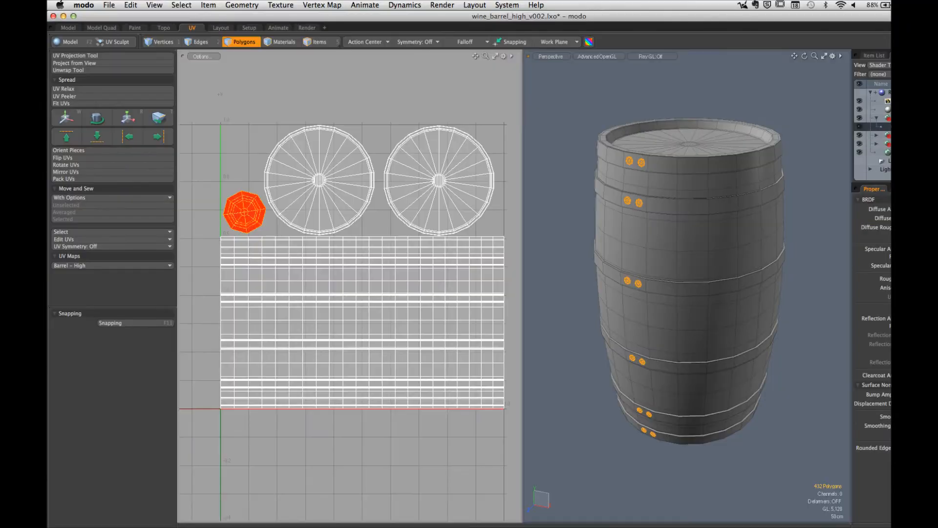
left_click(888, 101)
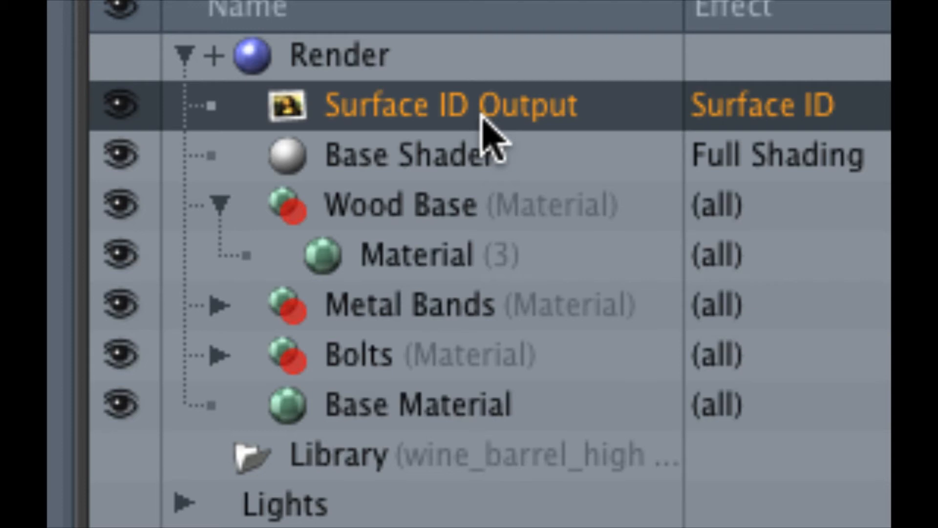
left_click(750, 115)
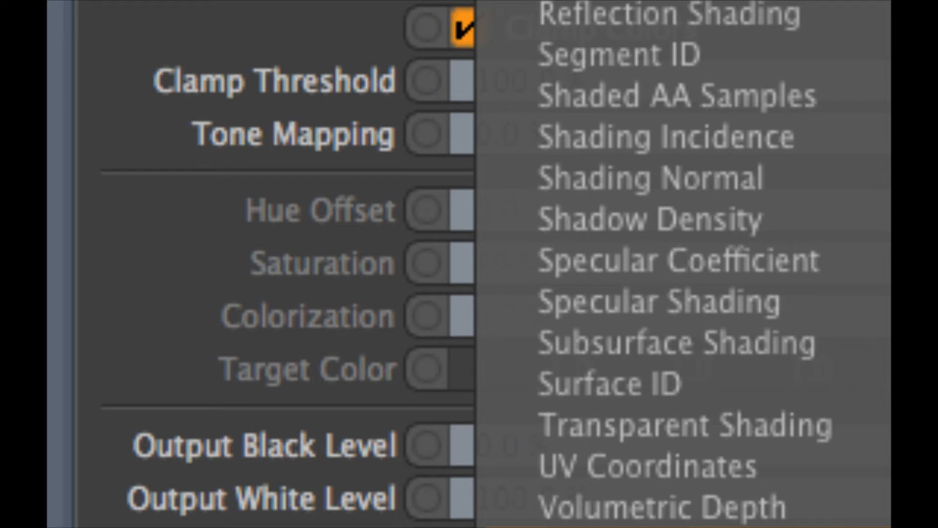
left_click(169, 154)
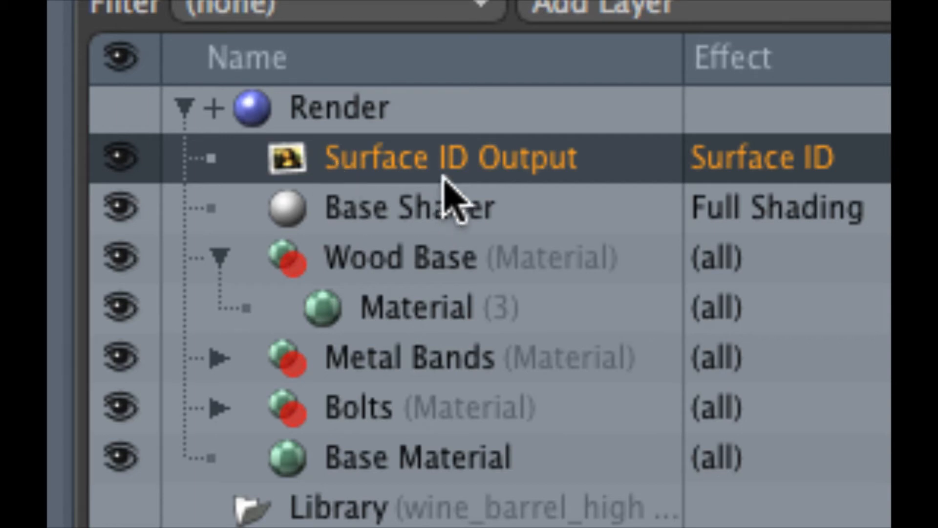
left_click(794, 168)
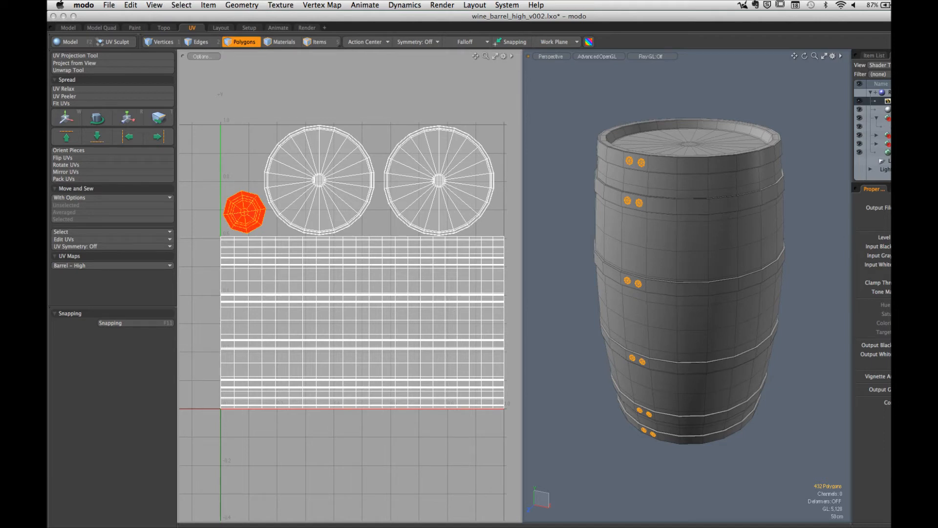
left_click(591, 115)
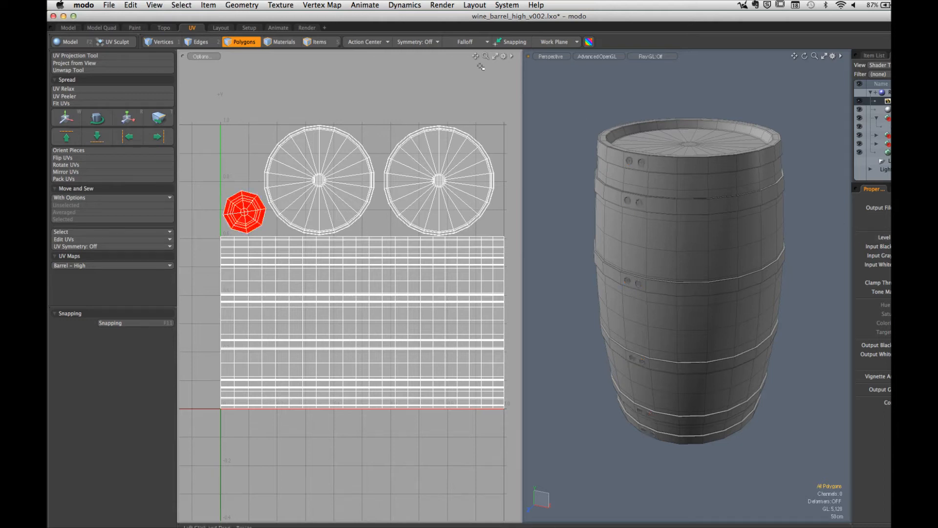
Step: Return to the Render layout and set the preview's effect to Surface ID Output
left_click(309, 28)
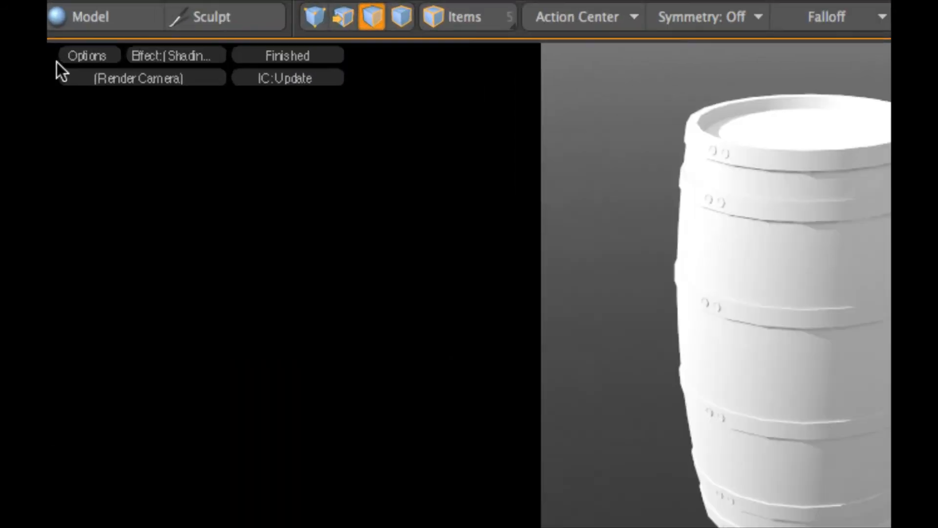
left_click(173, 57)
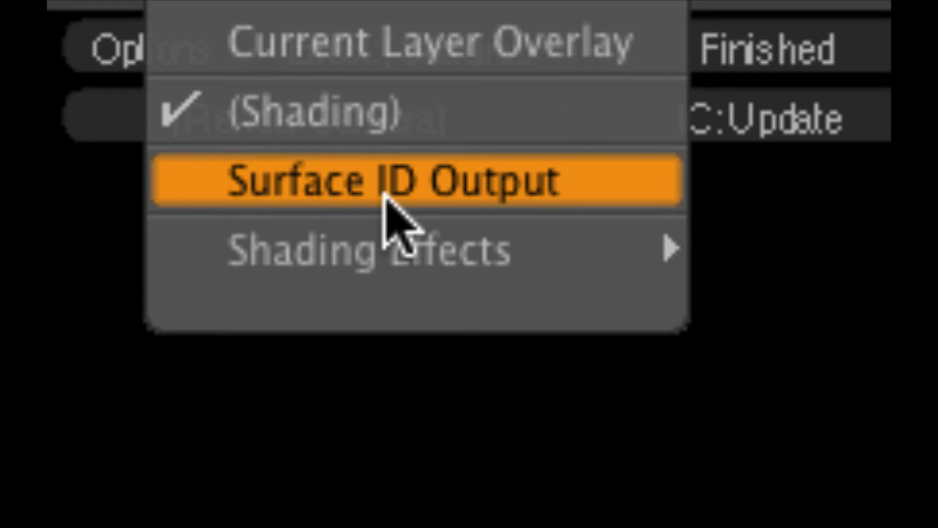
left_click(309, 443)
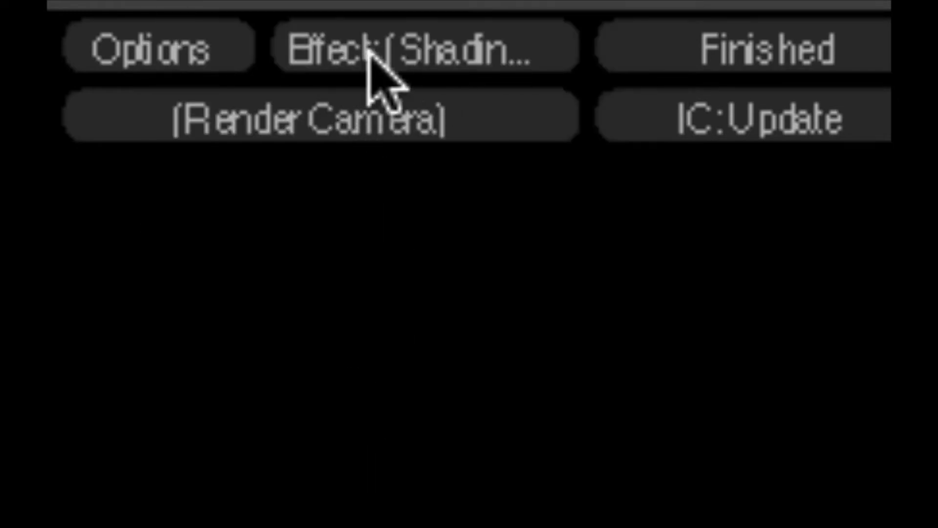
left_click(446, 59)
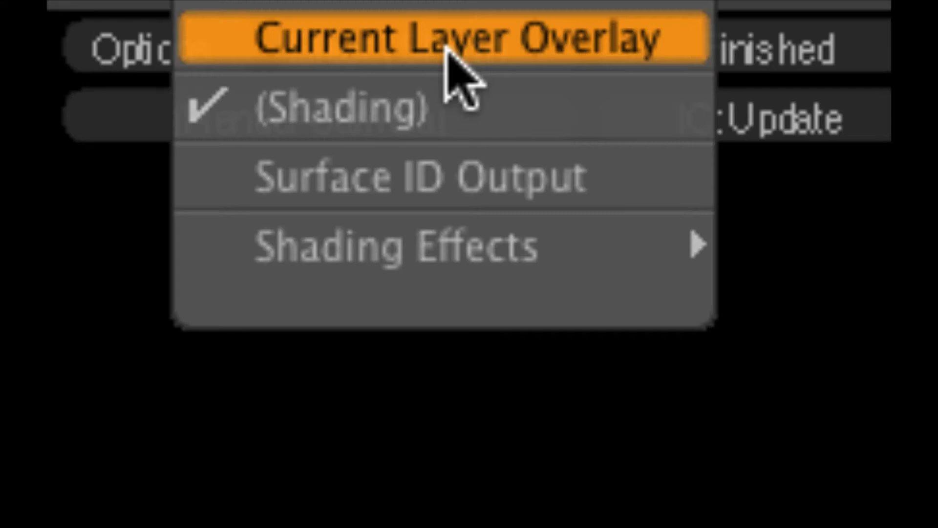
left_click(464, 172)
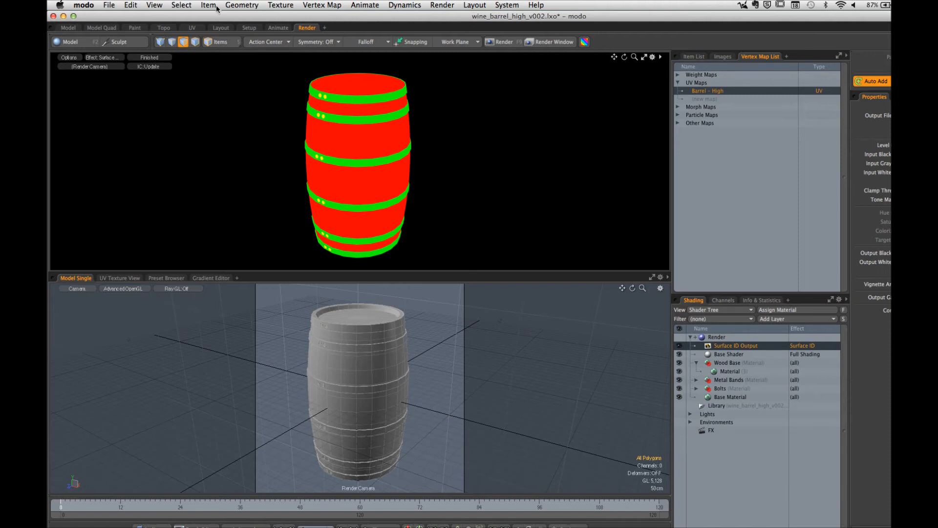
Step: Bake the barrel with Bake to Render Outputs and close the resulting render window
left_click(442, 5)
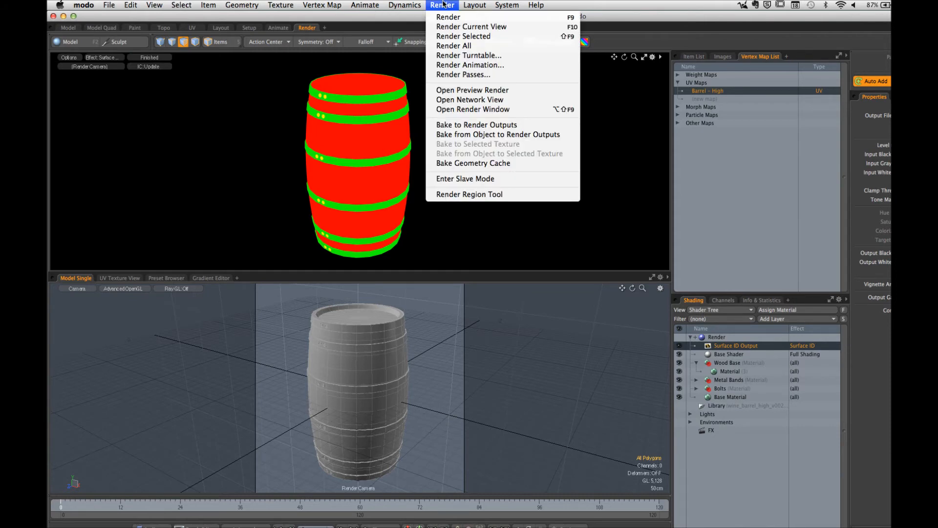
left_click(476, 125)
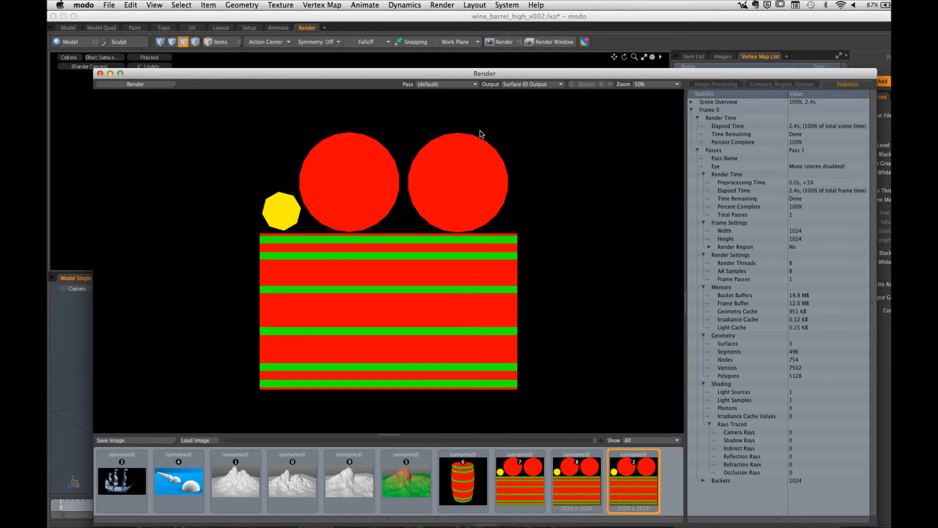
left_click(99, 73)
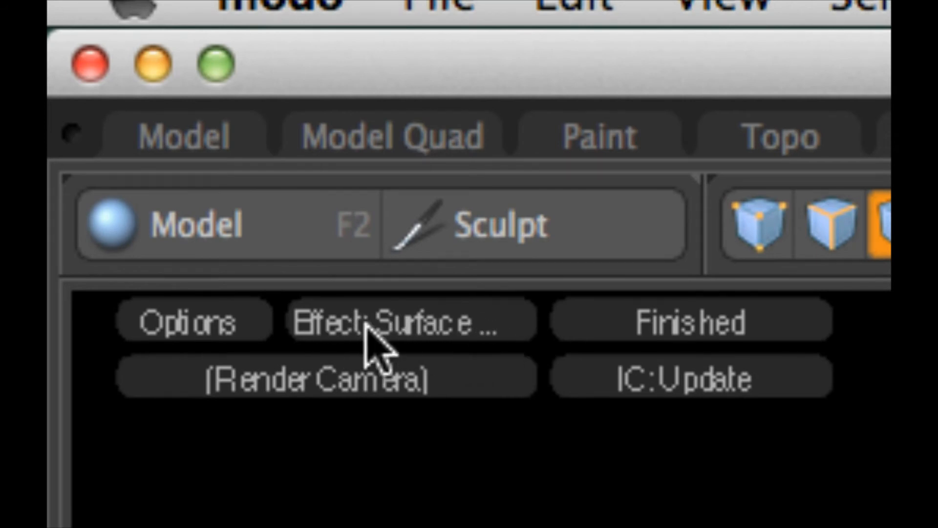
Step: Examine the render preview's effect choices, including Surface ID Output, and close the list
left_click(439, 328)
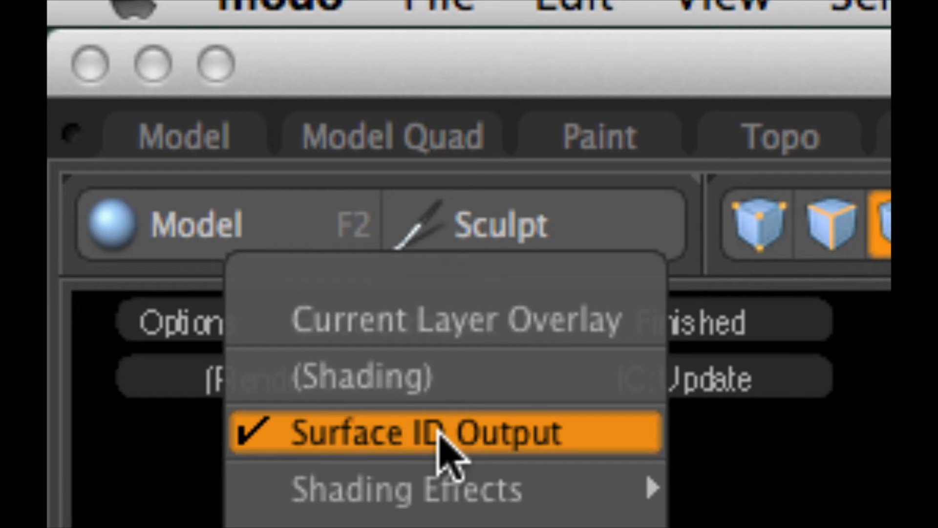
left_click(813, 489)
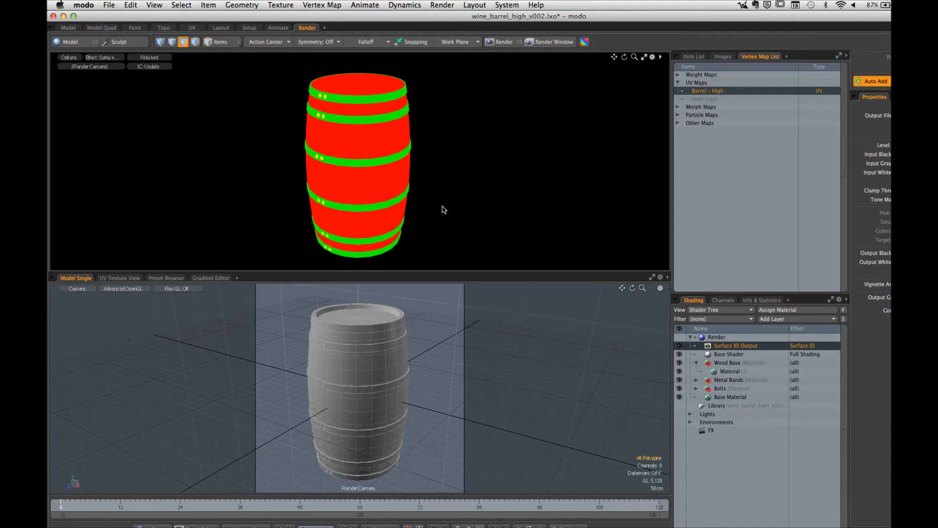
Step: Switch to Finder and open break_time_counter.mov from the STREAMING_ASSETS folder inside SCC
mouse_move(140, 521)
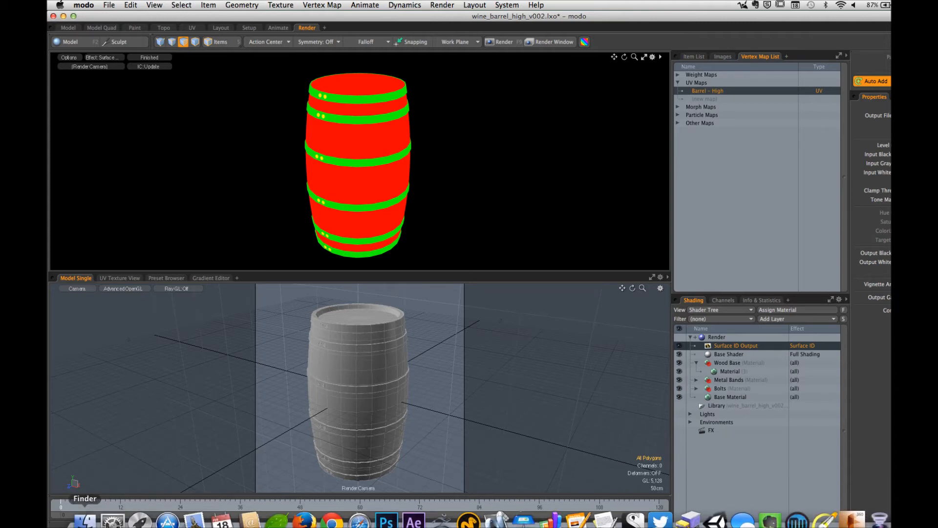
left_click(85, 520)
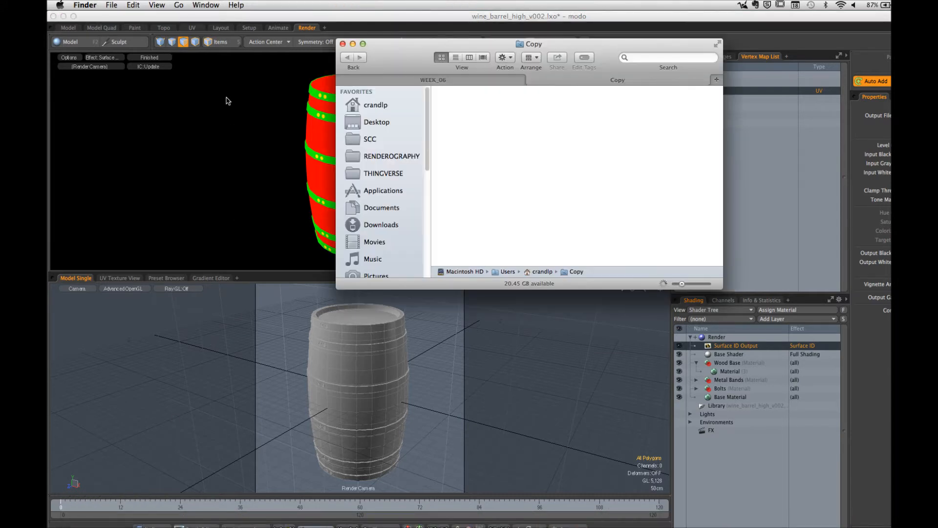
left_click(386, 141)
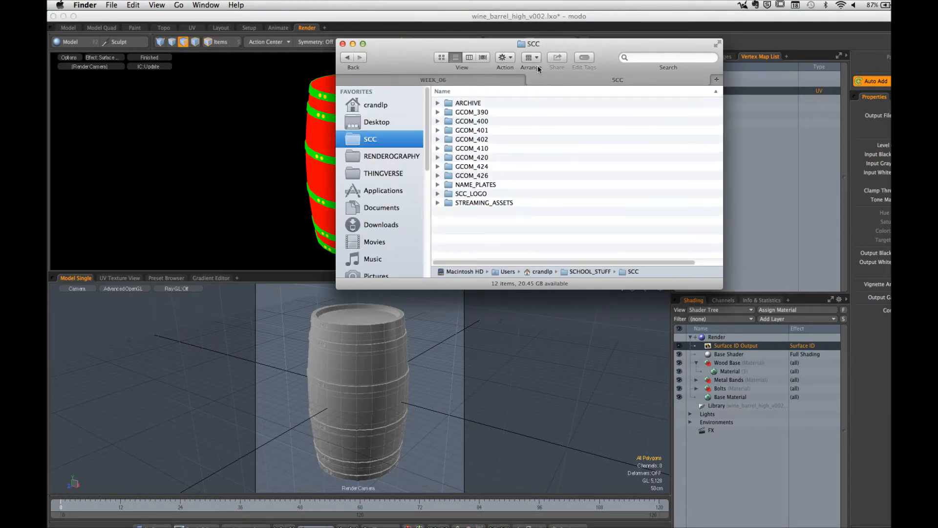
double_click(473, 202)
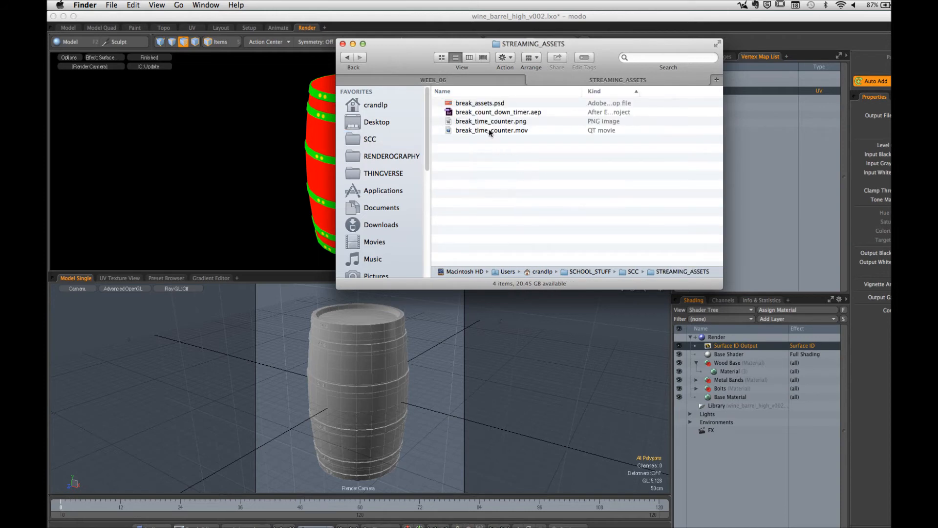
left_click(490, 131)
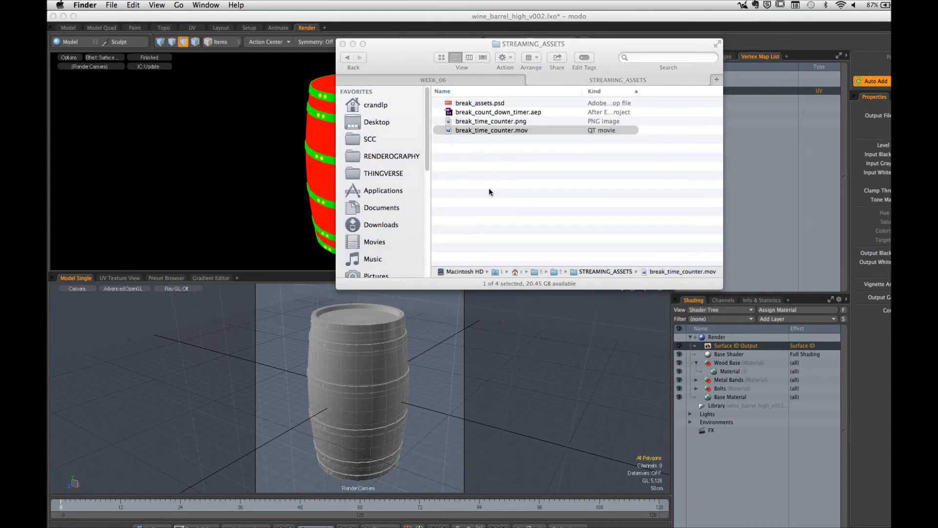
key("super+o")
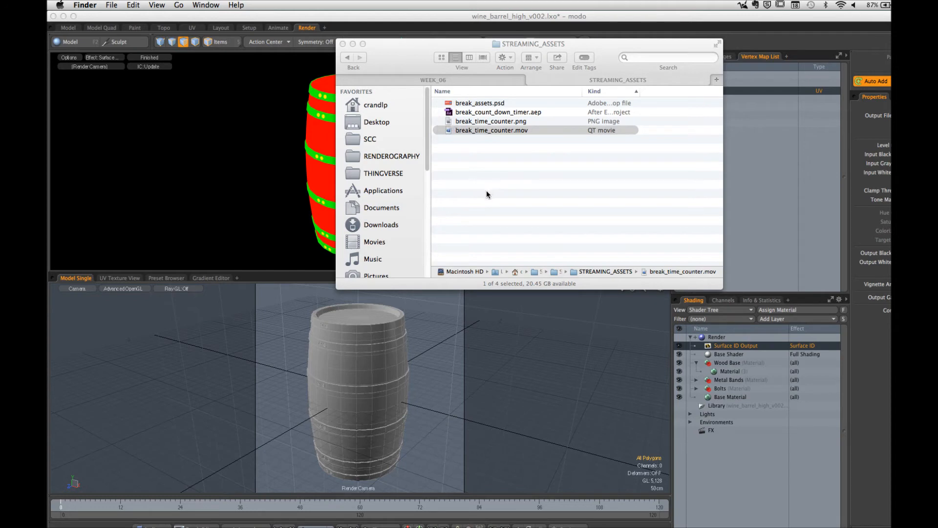
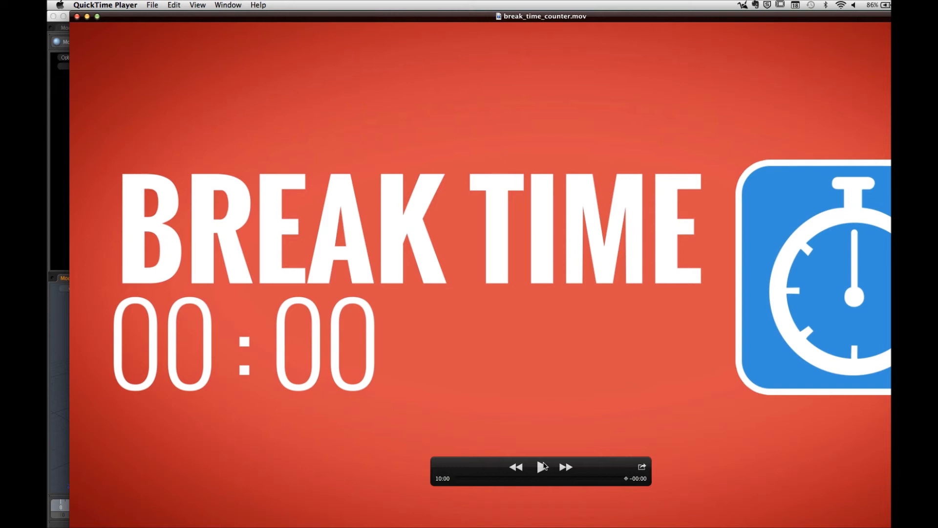
Step: Close the break countdown video, check the GCOM 424 - Week 05 live stream in Safari, and return to modo
left_click(76, 16)
left_click(338, 80)
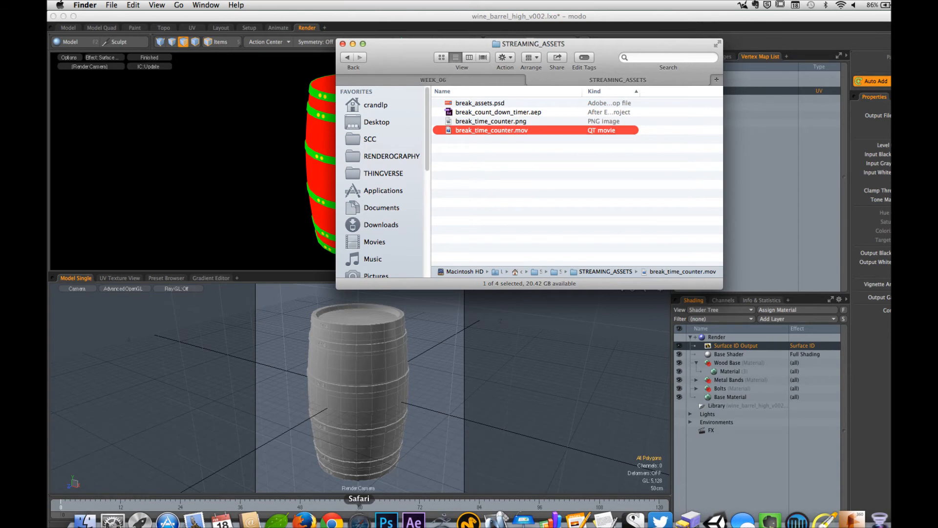
left_click(359, 520)
left_click(438, 53)
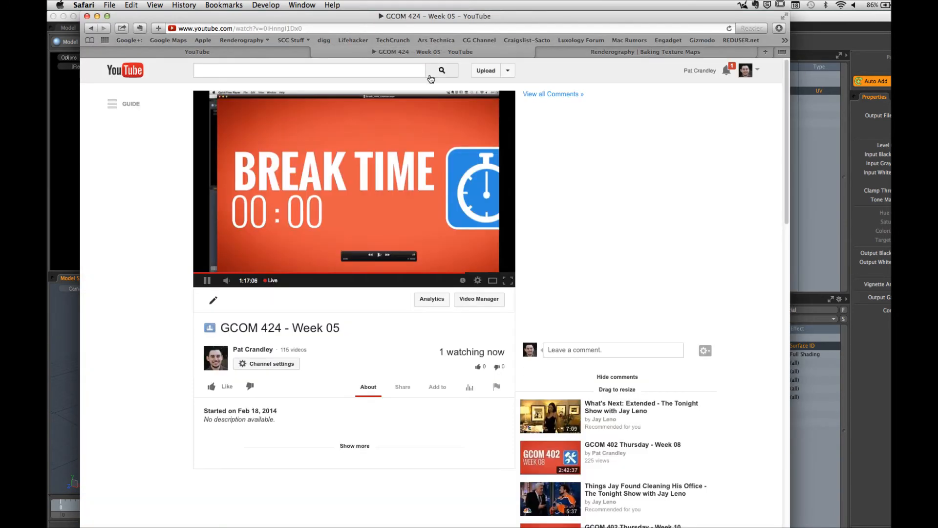
left_click(811, 19)
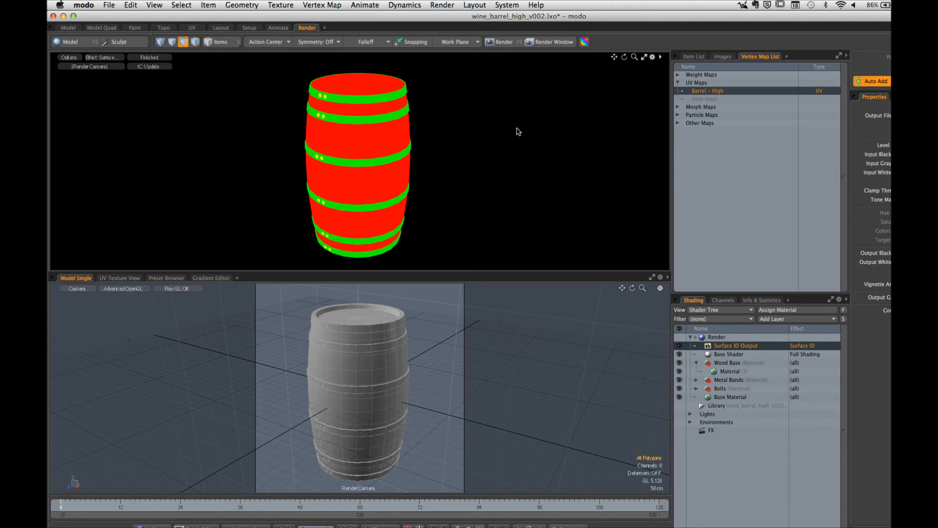
Step: Switch to Photoshop to review the untitled wood and metal barrel texture, and return to modo
left_click(86, 6)
left_click(210, 169)
mouse_move(293, 521)
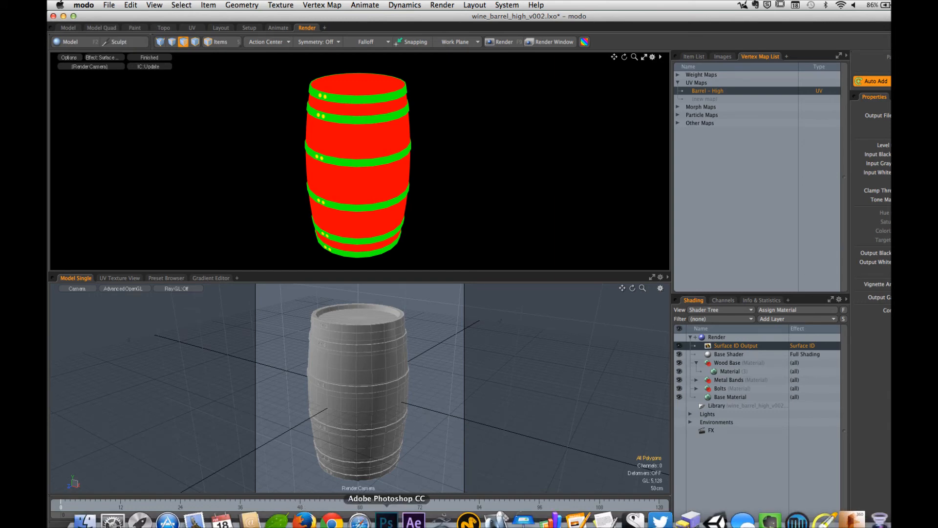
left_click(386, 520)
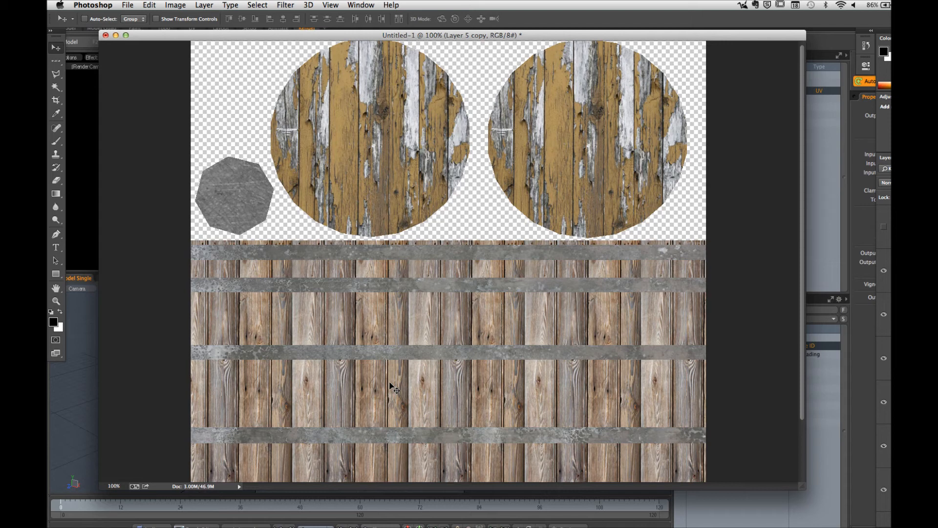
key("super+Tab")
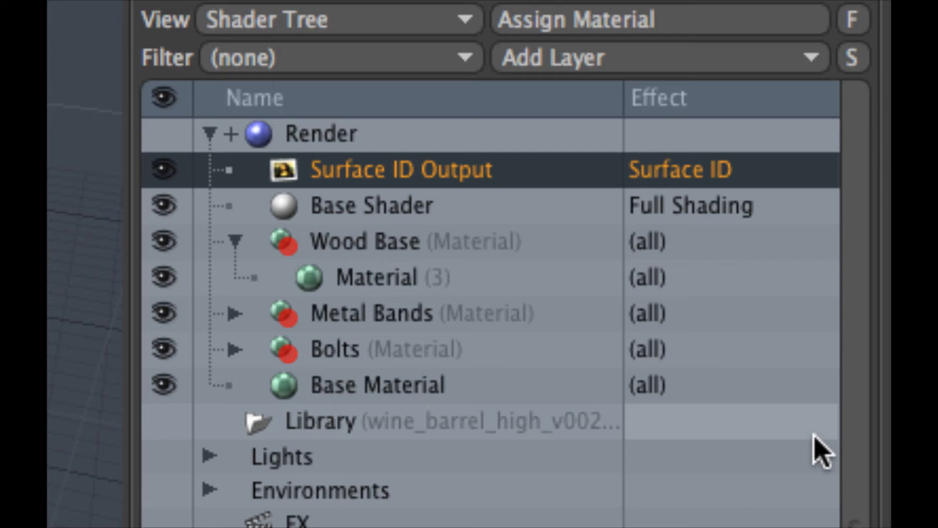
Step: Add a Render Output to the Shader Tree and set its effect to Ambient Occlusion
left_click(718, 56)
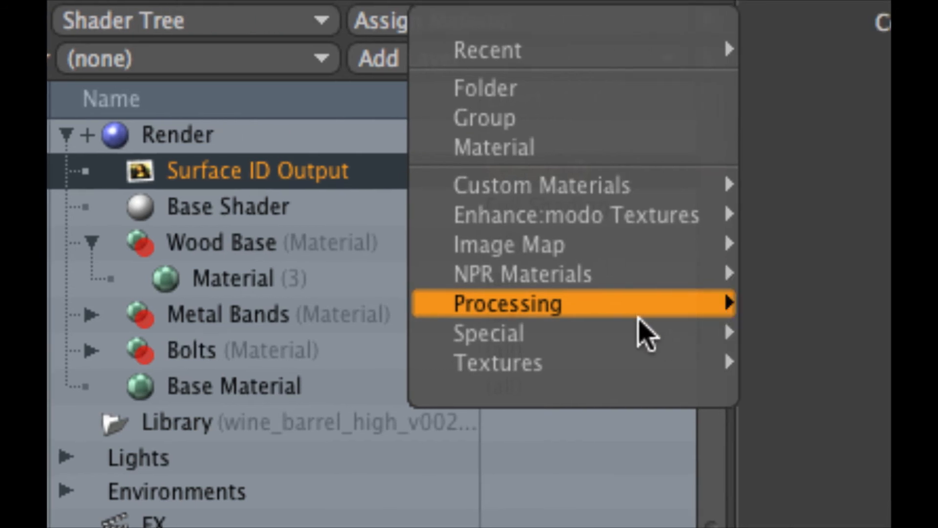
mouse_move(782, 322)
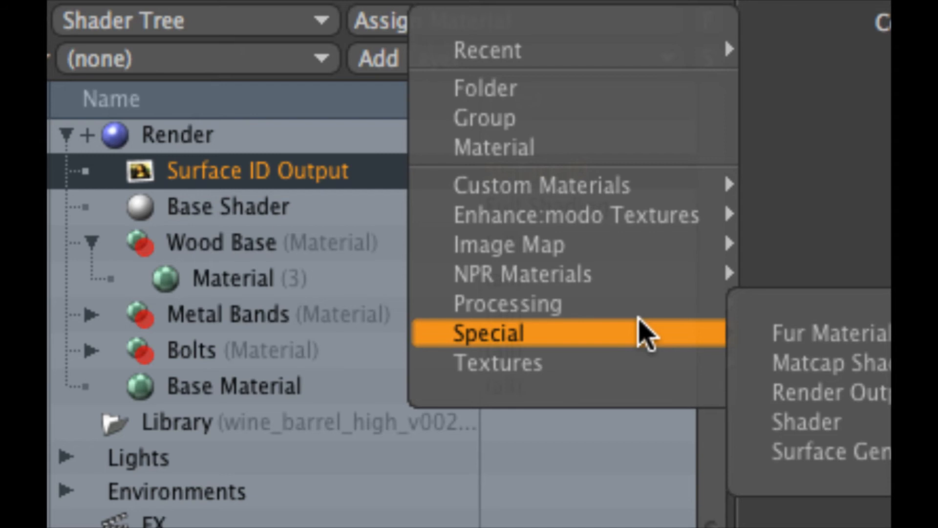
left_click(808, 391)
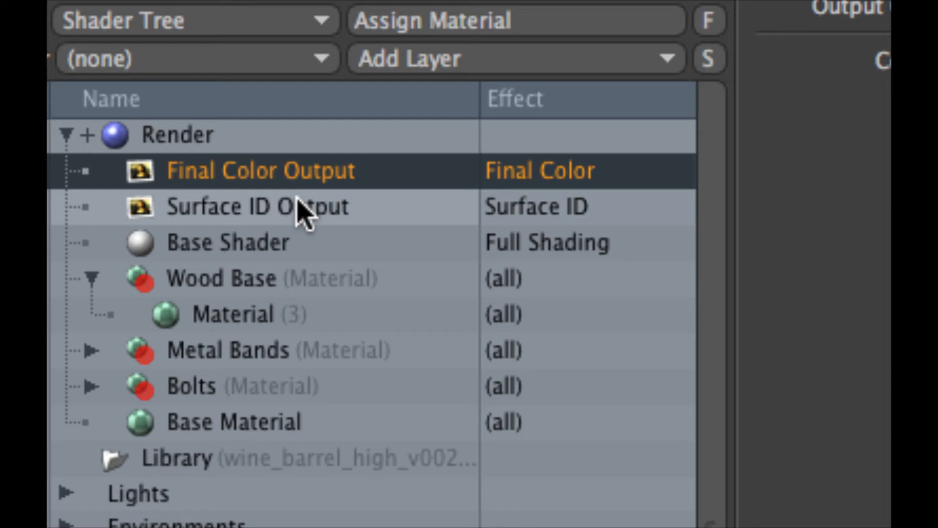
left_click(576, 176)
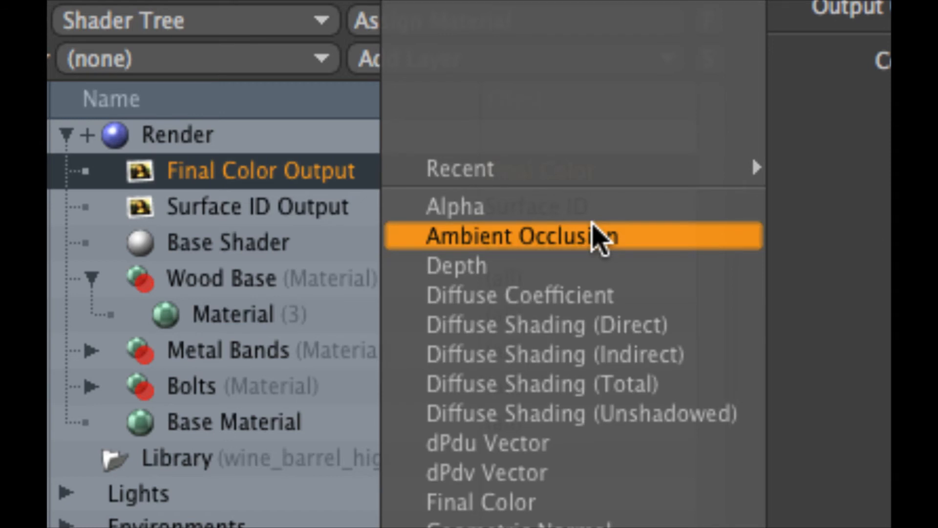
left_click(597, 237)
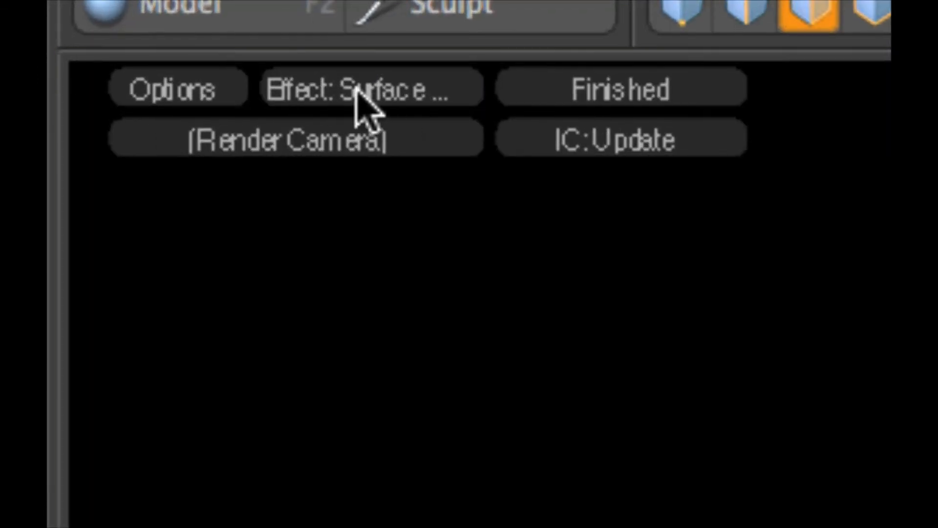
Step: Set the render preview's effect to Ambient Occlusion Output and inspect the barrel's upper bands and bolts up close
left_click(403, 91)
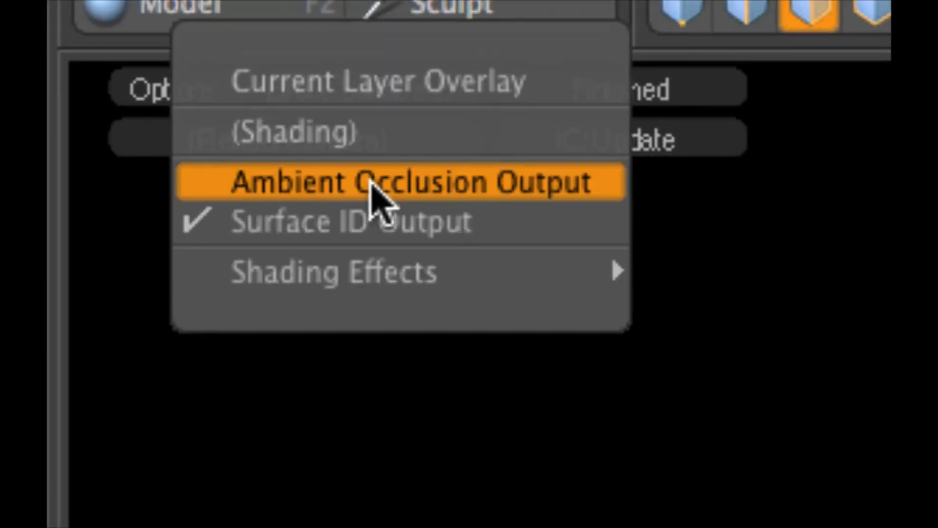
left_click(456, 189)
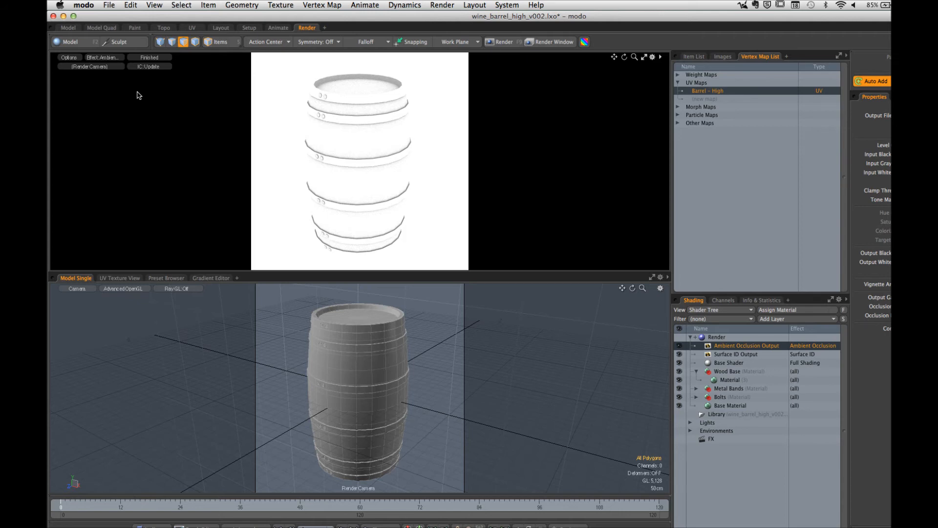
left_click_drag(386, 134, 373, 94, "alt")
left_click_drag(373, 98, 551, 184, "alt+shift")
left_click_drag(390, 213, 392, 189, "alt+shift")
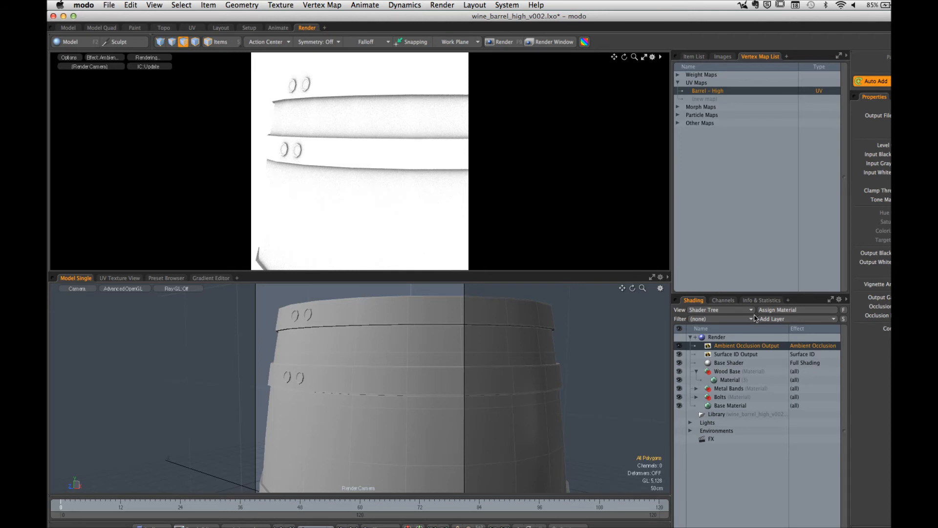
Step: Review the Special layer choices, including Render Output, and the effects available for the ambient occlusion output
left_click(787, 318)
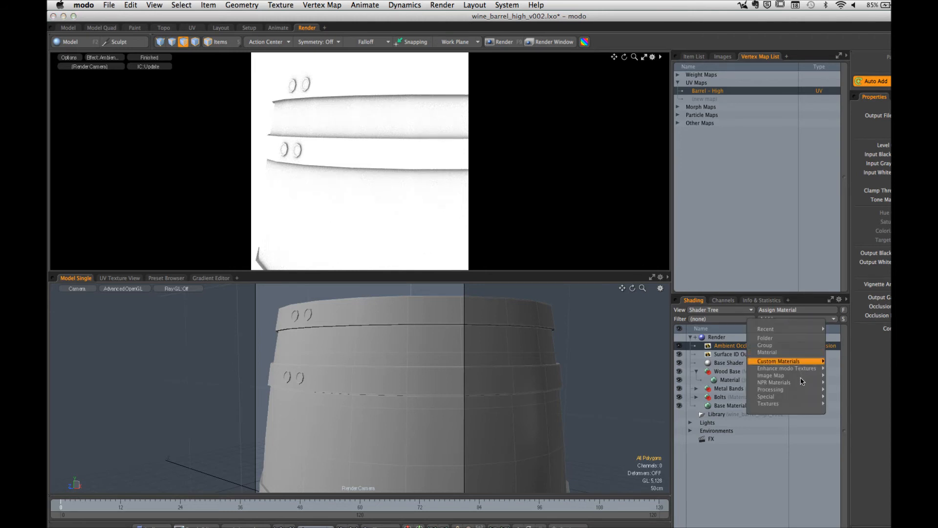
mouse_move(789, 398)
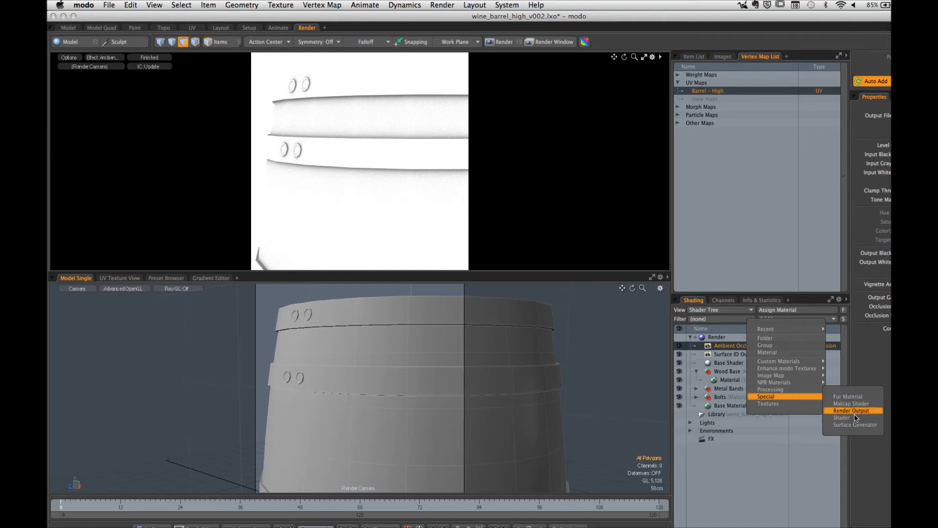
left_click(805, 350)
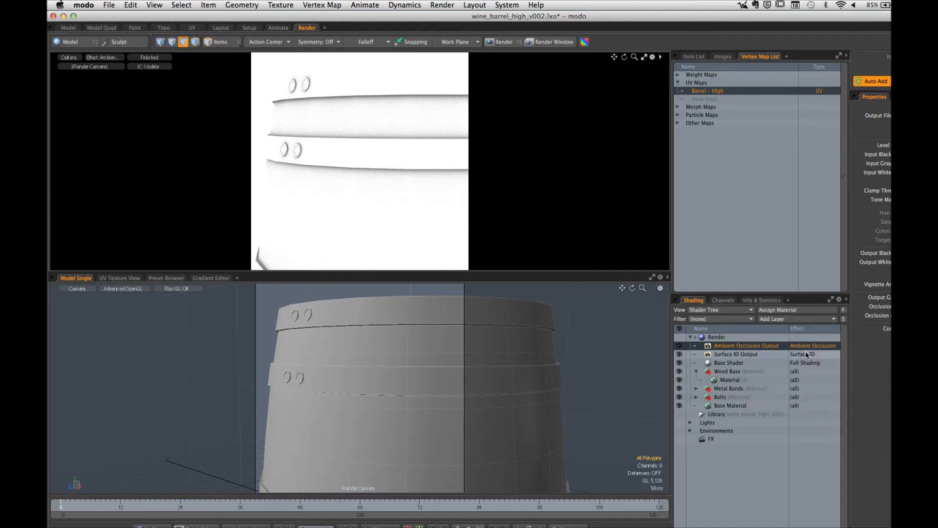
left_click(805, 344)
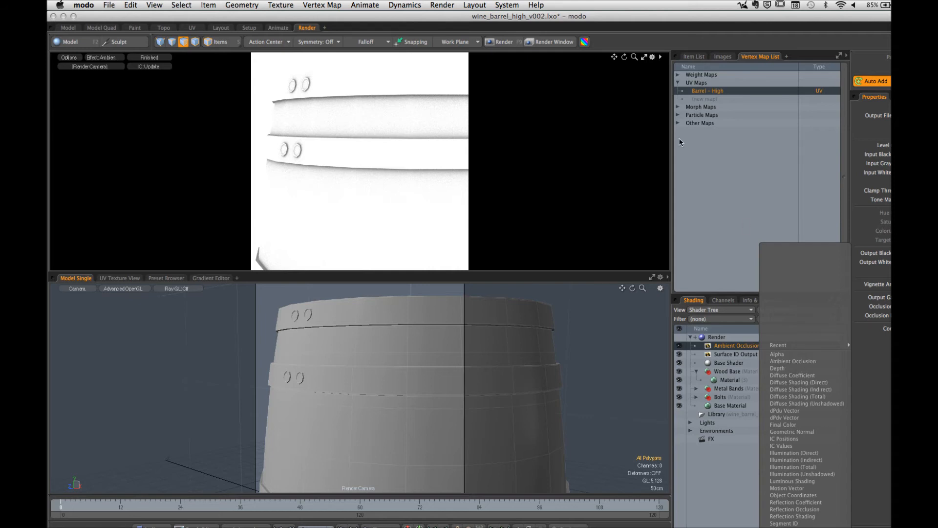
left_click(644, 57)
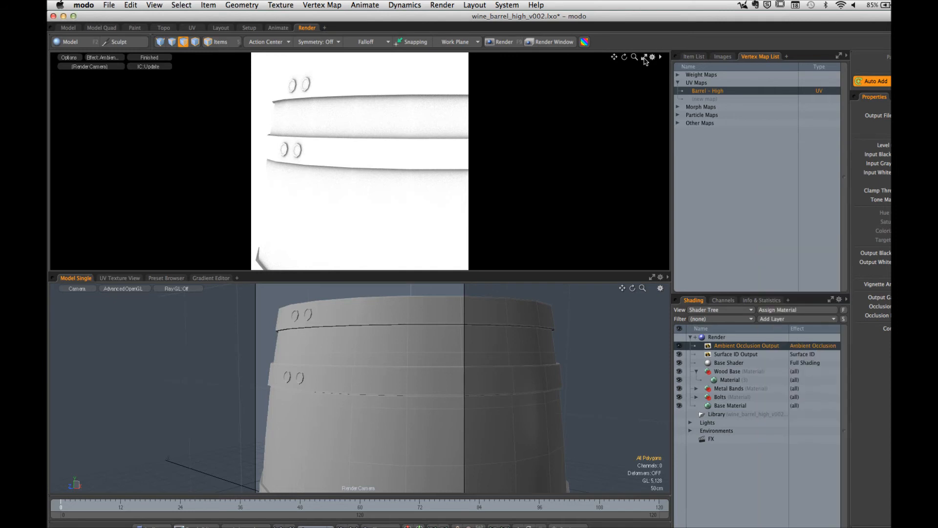
Step: Maximize the render preview and show Ambient Occlusion Output on a closer view of the barrel bands
left_click(643, 57)
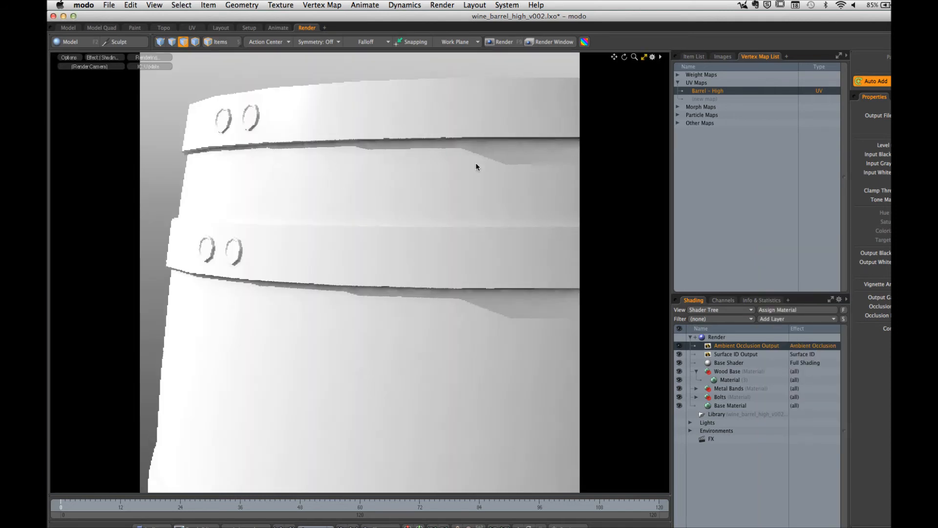
left_click(108, 58)
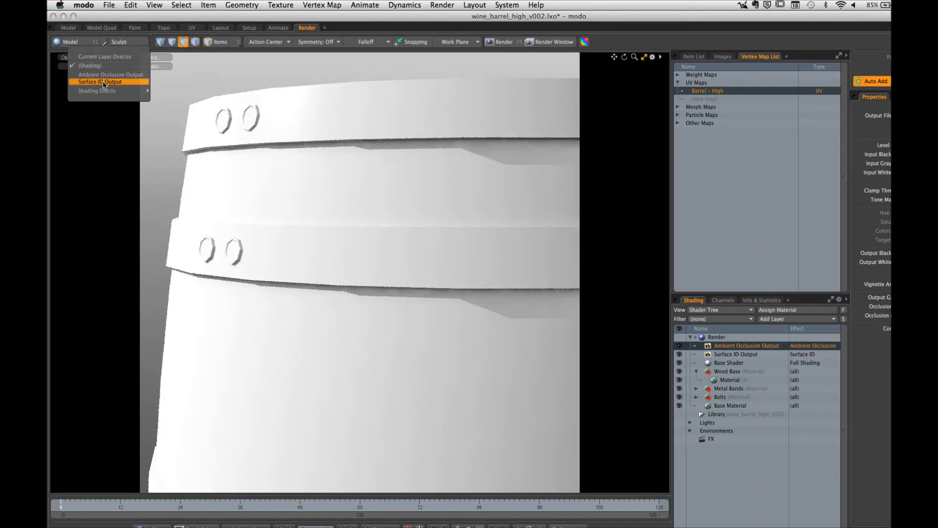
left_click(103, 76)
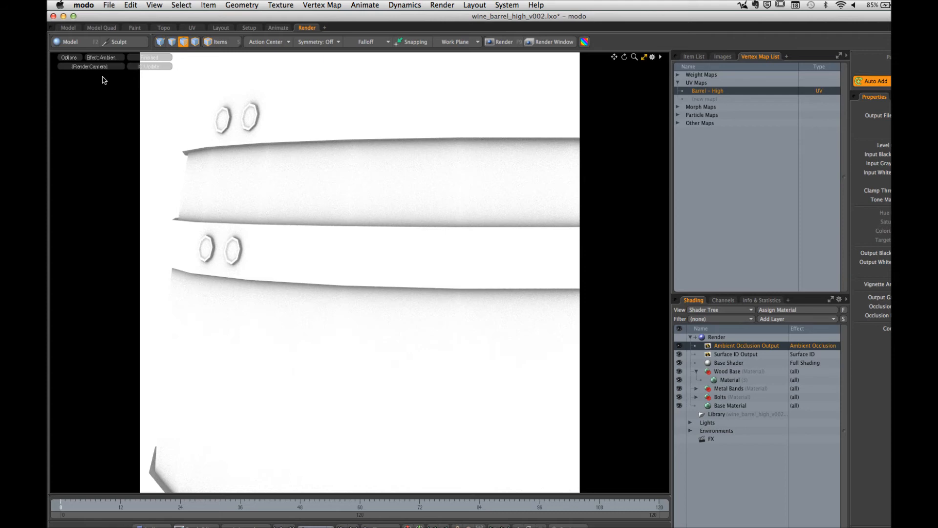
left_click_drag(352, 154, 382, 181, "alt")
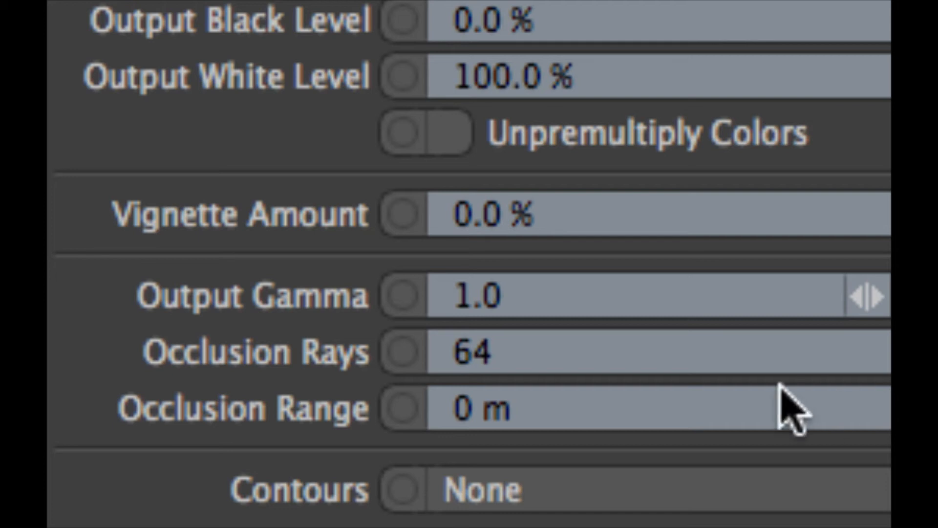
Step: Set the ambient occlusion output's Occlusion Rays to 124
left_click(557, 359)
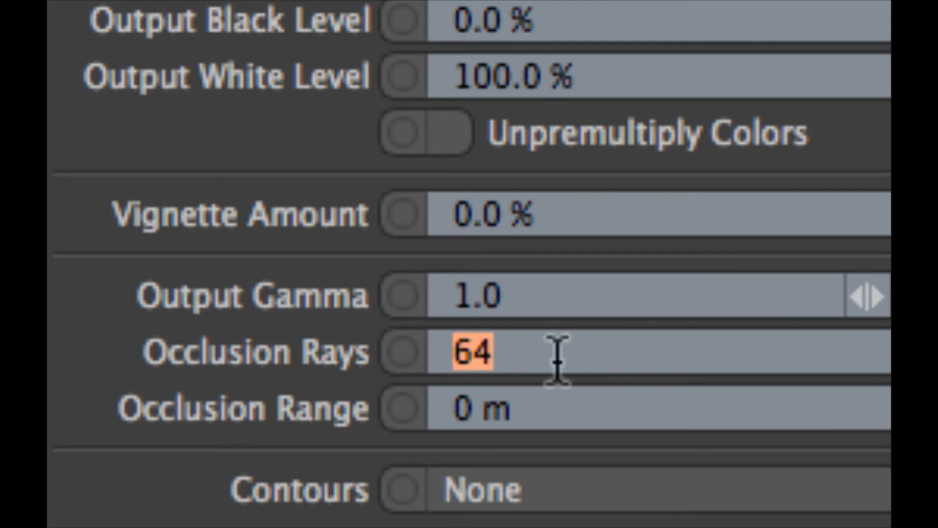
type("124")
key("Return")
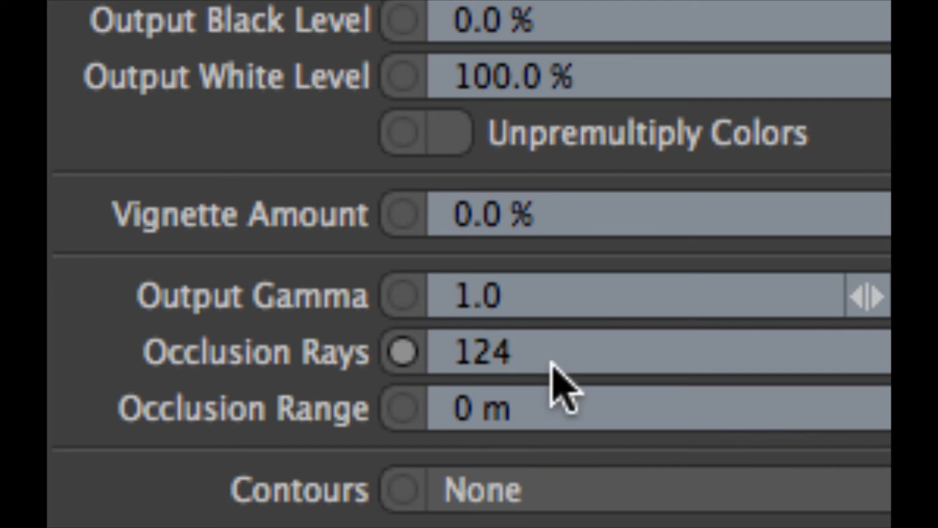
scroll(552, 365, "up", 4)
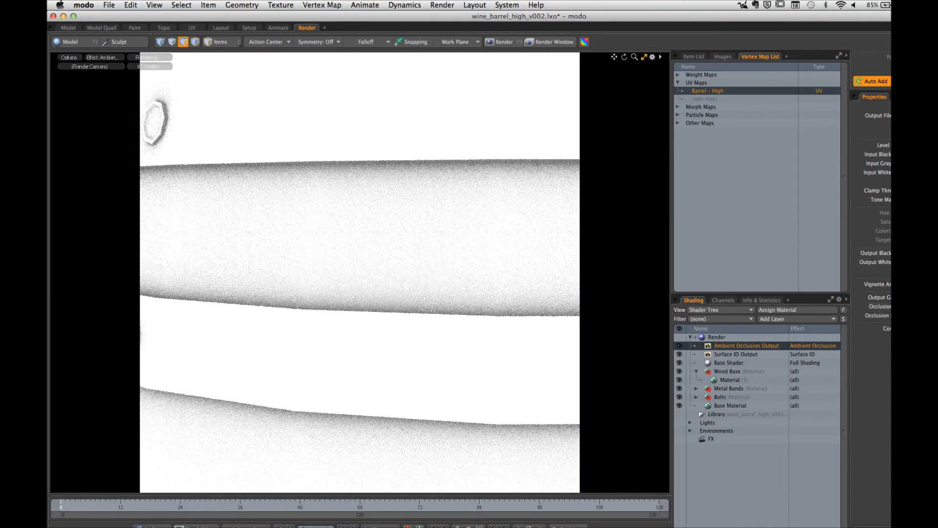
Step: Check that the ambient occlusion output, the Barrel - High mesh and its UV map are selected for baking
left_click(737, 353)
left_click(747, 345)
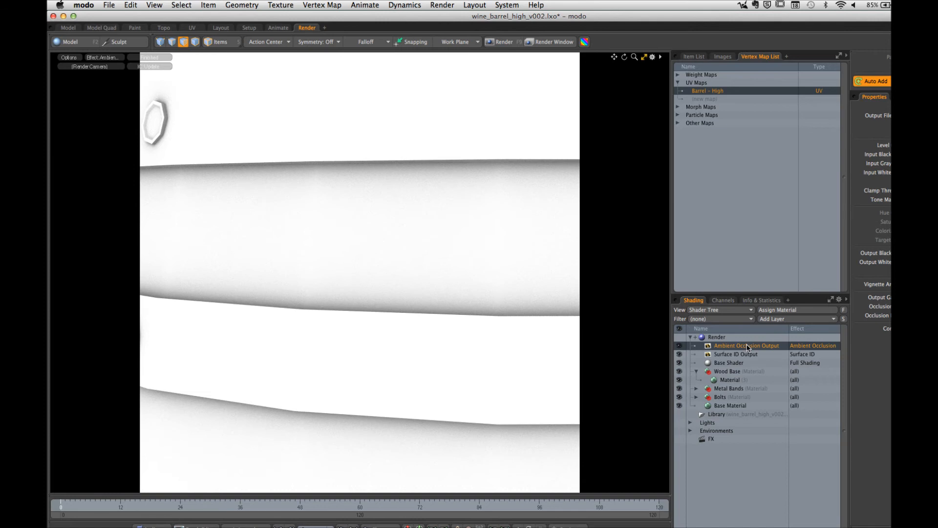
left_click(693, 56)
left_click(745, 110)
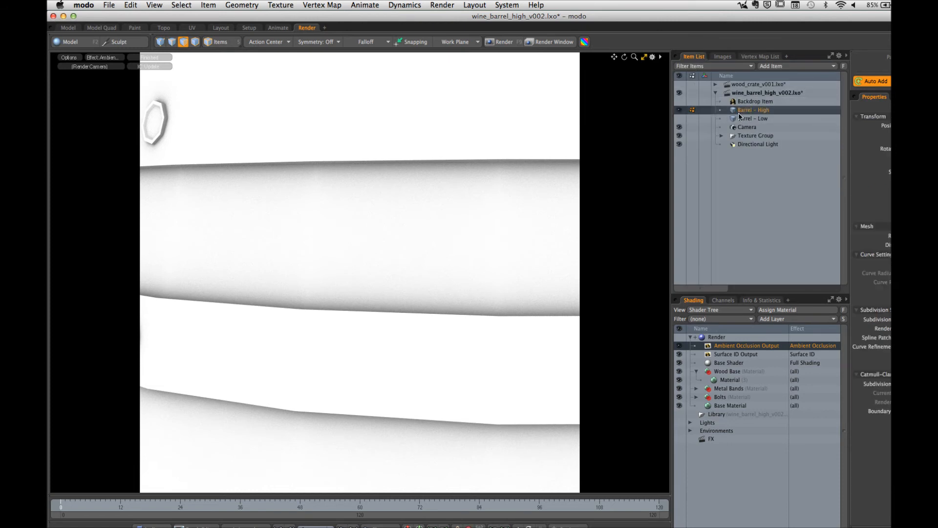
left_click(753, 57)
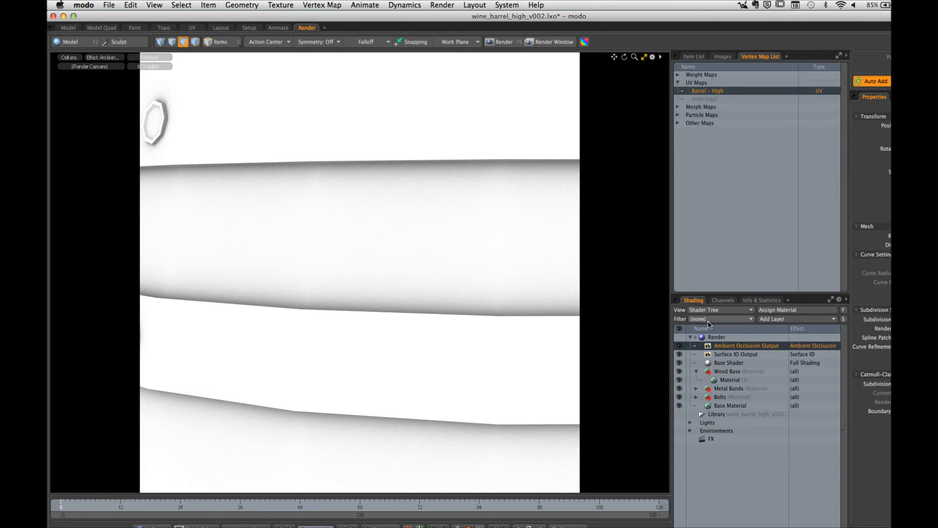
Step: Disable the Surface ID Output and bake the Ambient Occlusion Output with Bake to Render Outputs
left_click(730, 355)
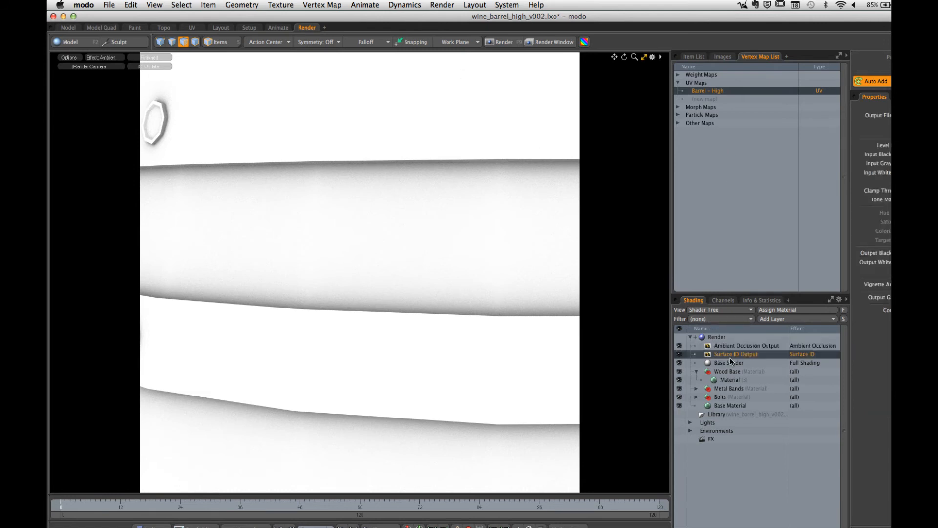
left_click(679, 354)
left_click(738, 345)
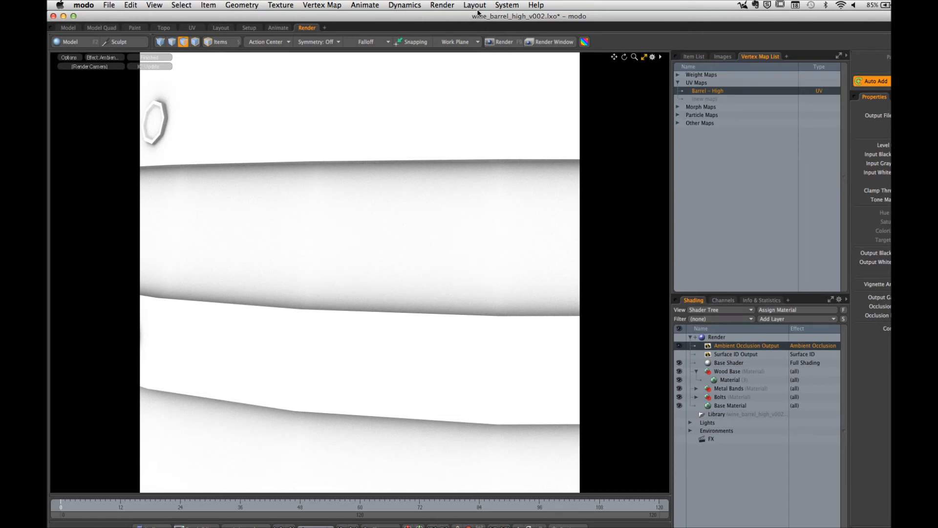
left_click(442, 5)
left_click(454, 125)
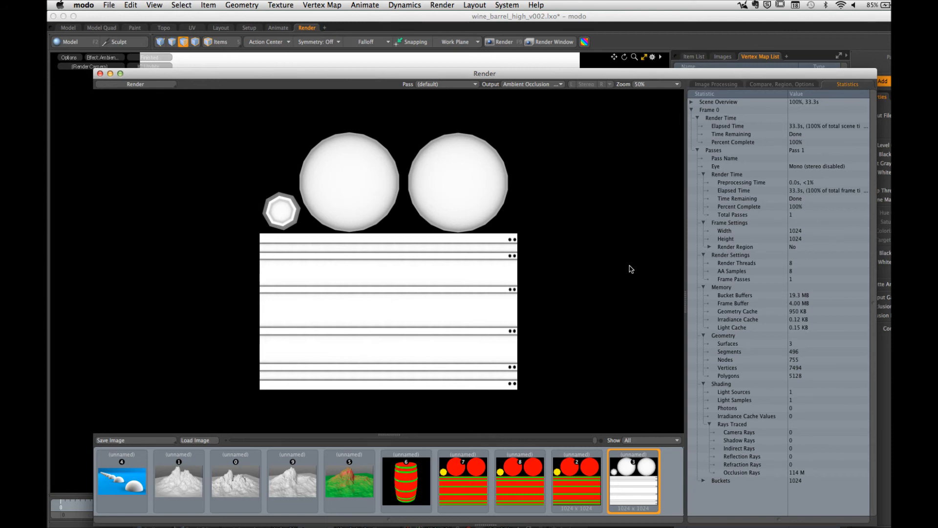
Step: Save the baked ambient occlusion image to the Desktop as a PNG named ao_pass
left_click(148, 443)
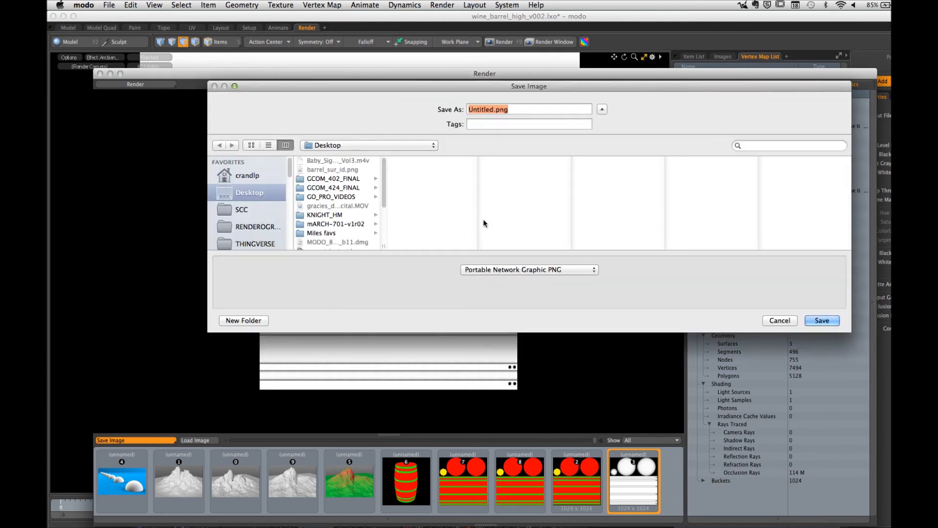
type("ao_pass")
left_click(833, 322)
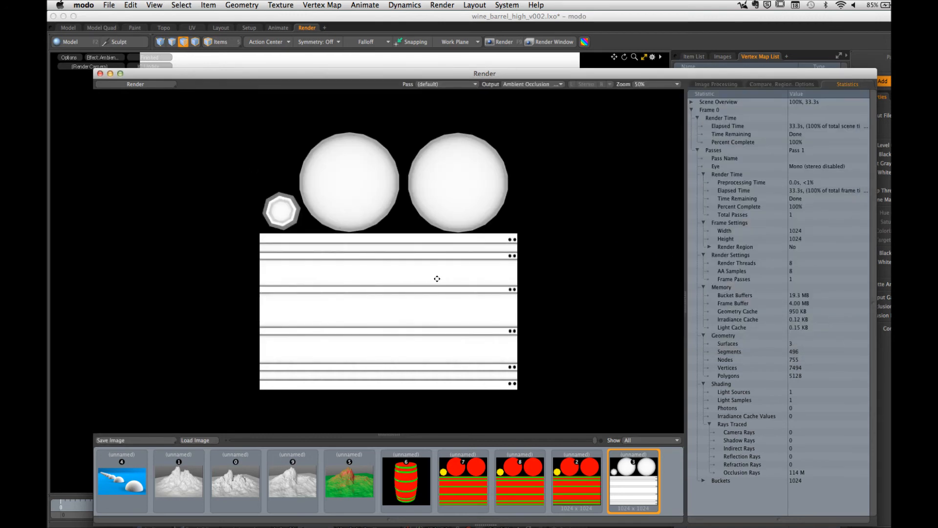
Step: Switch to Photoshop and open ao_pass.png from the Desktop
key("super+Tab")
left_click(139, 5)
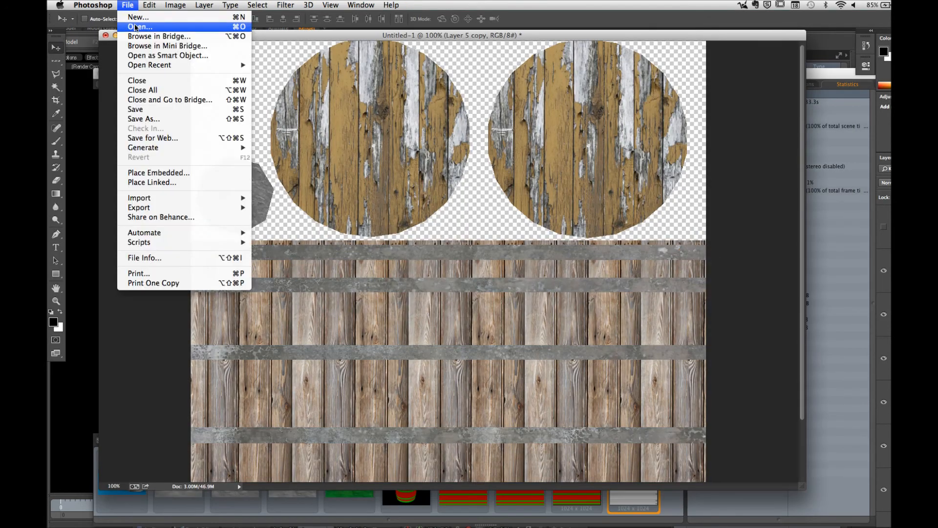
left_click(136, 27)
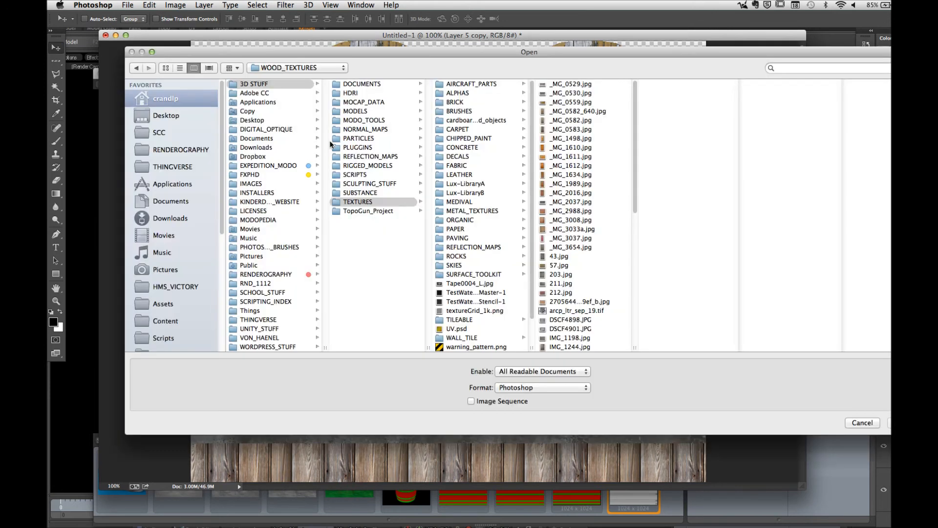
left_click(166, 115)
left_click(272, 85)
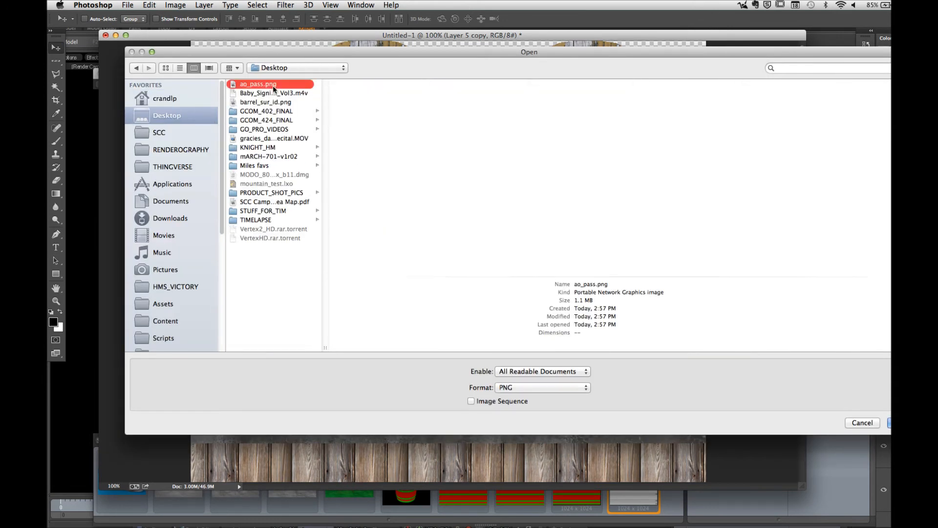
key("Return")
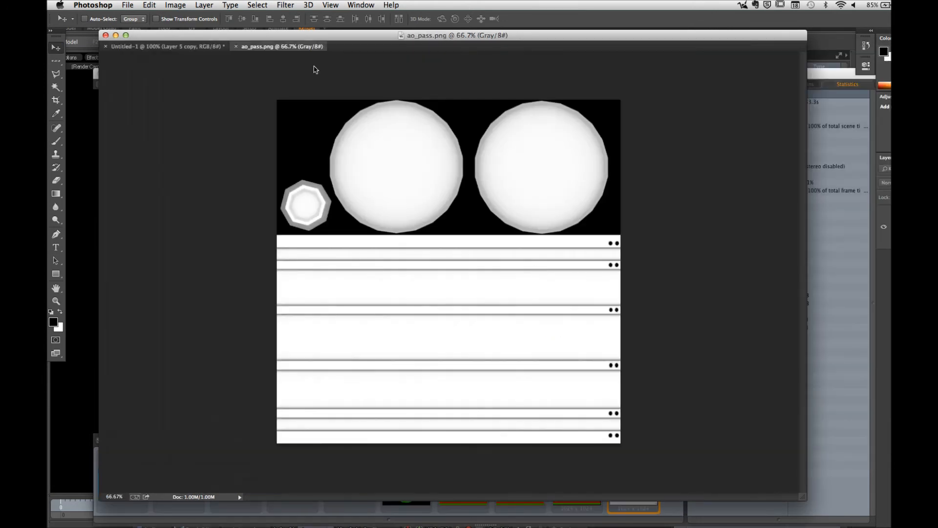
Step: Copy the ao_pass image into the barrel texture document and move its layer to the top of the layer stack
left_click_drag(279, 46, 552, 200)
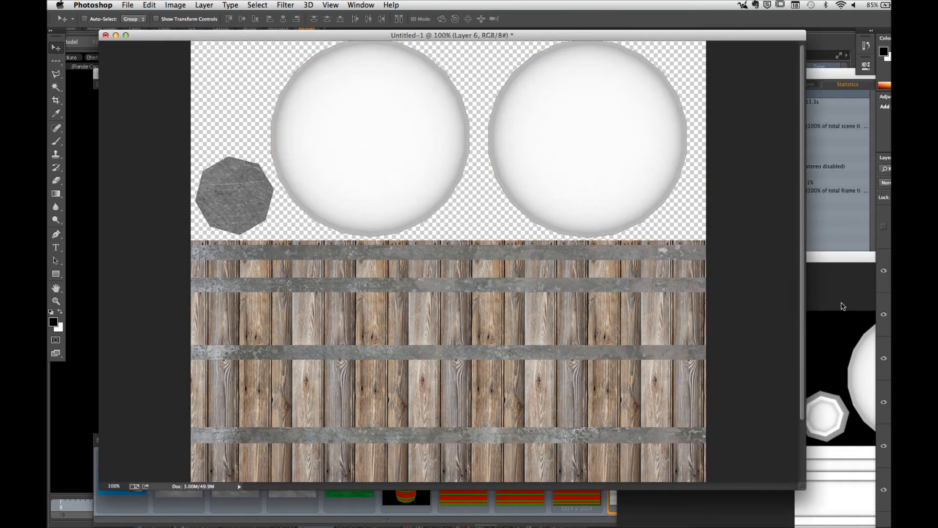
left_click(832, 268)
left_click(624, 259)
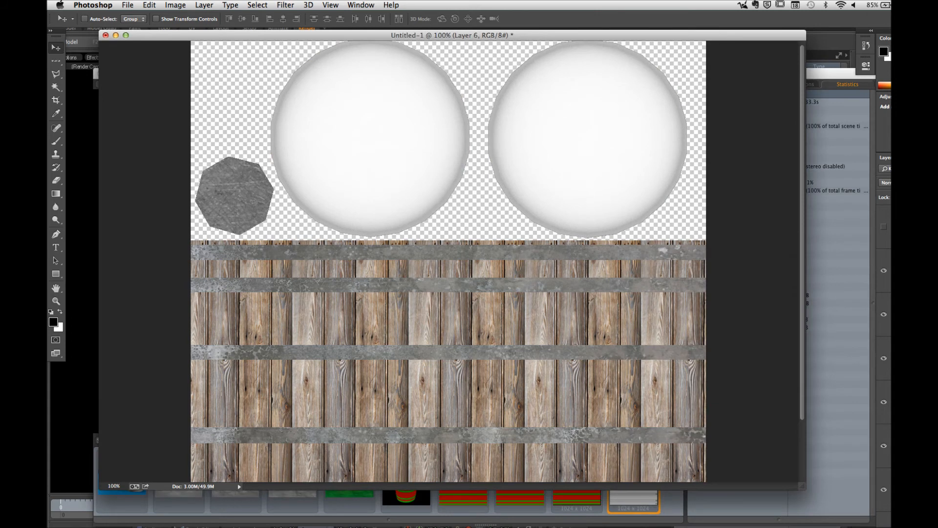
left_click_drag(895, 360, 888, 226)
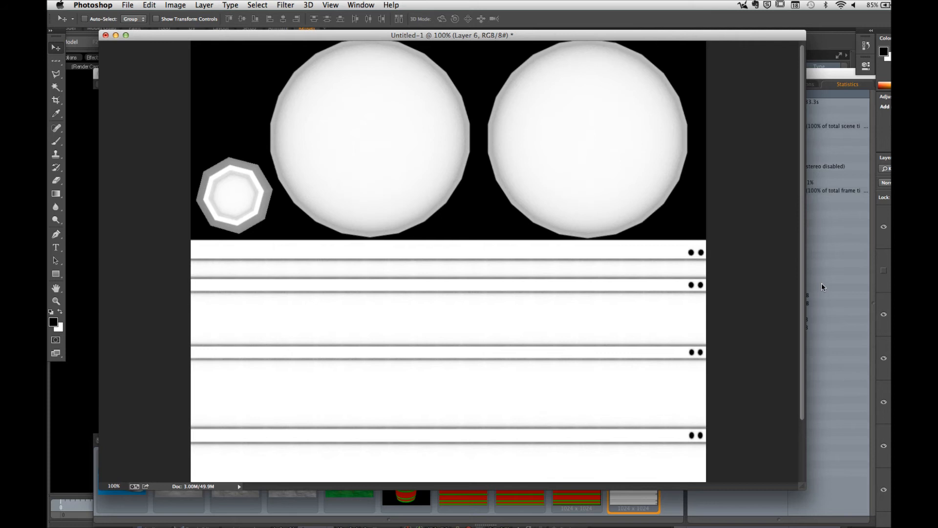
Step: Switch to modo and review the bake setup: the Barrel - High mesh, its UV map and the Bake to Render Outputs command
key("super+Tab")
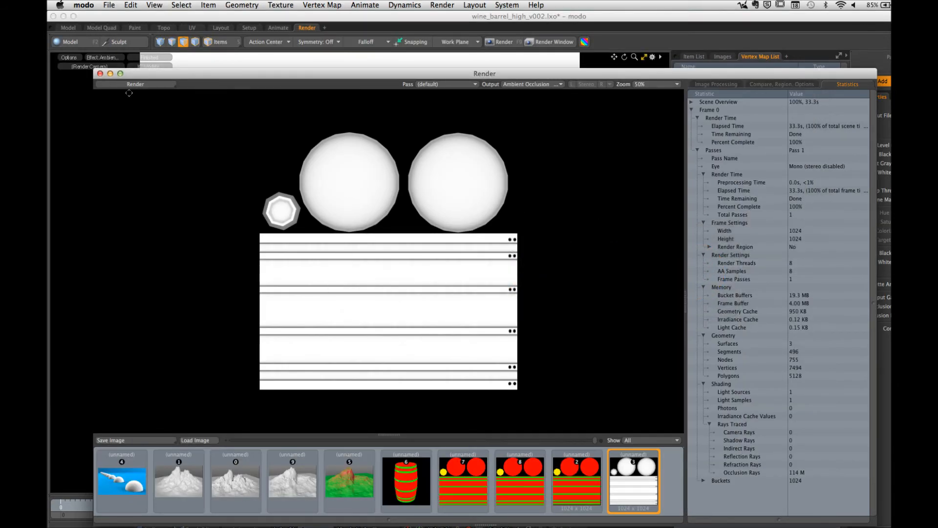
left_click(100, 74)
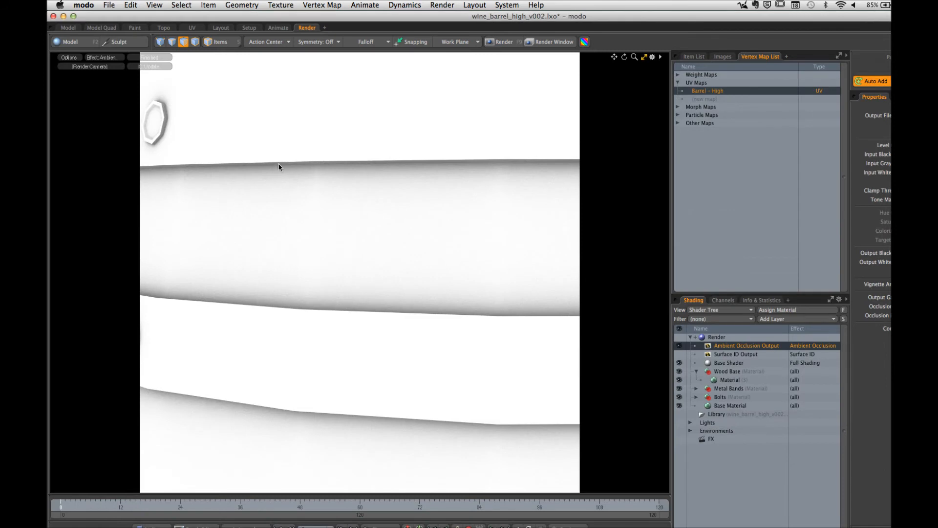
left_click(694, 57)
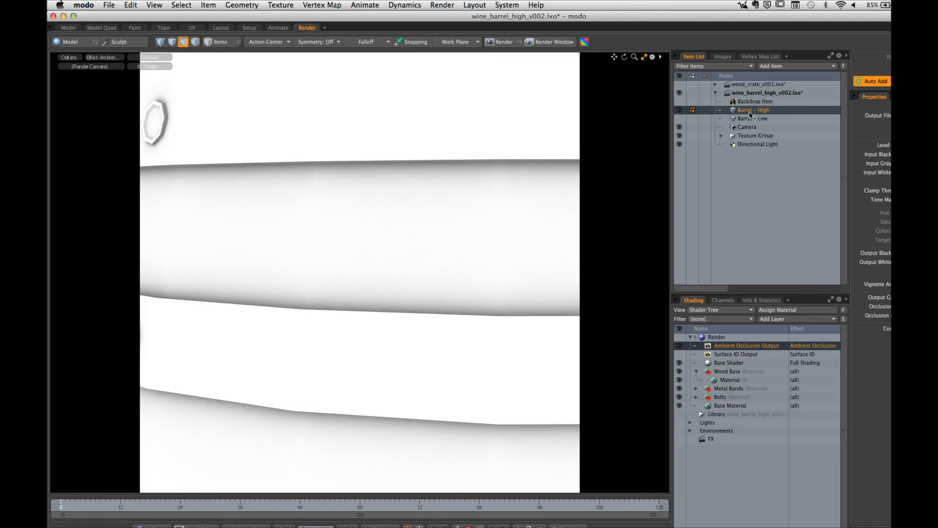
left_click(760, 57)
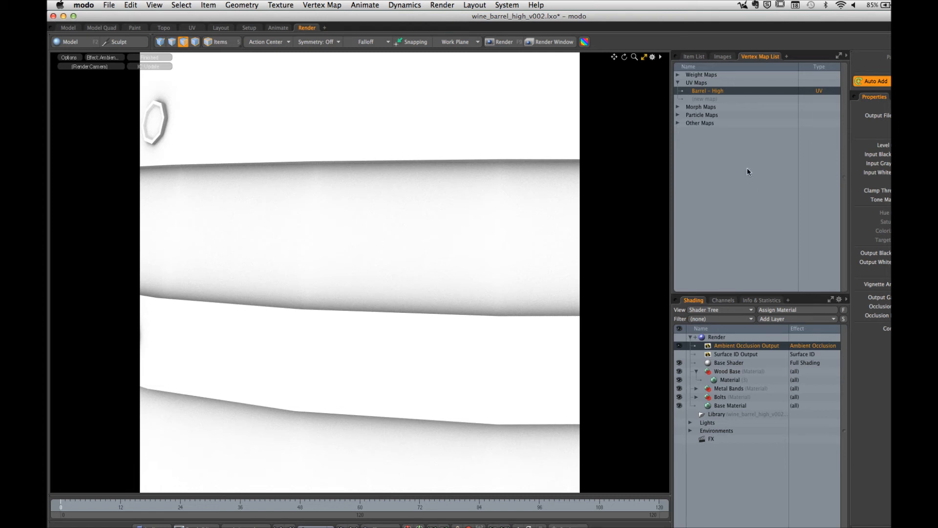
left_click(443, 5)
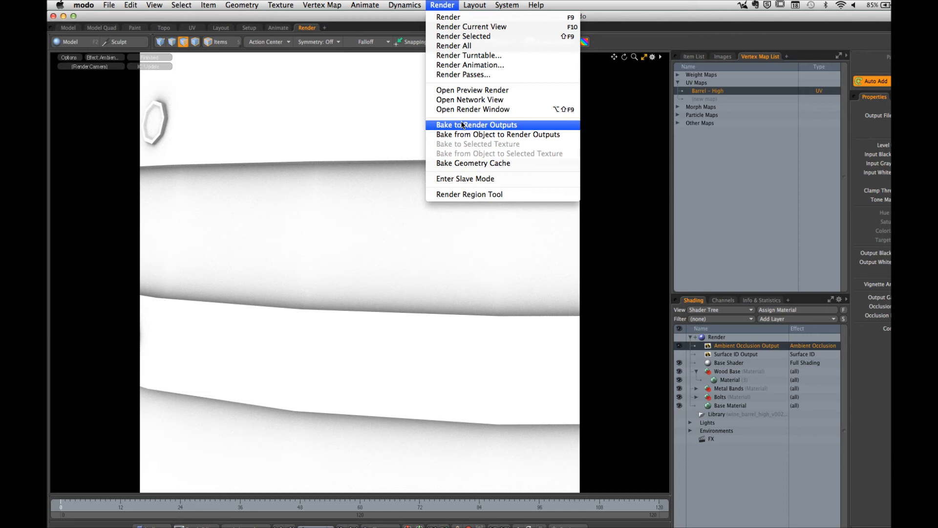
left_click(689, 166)
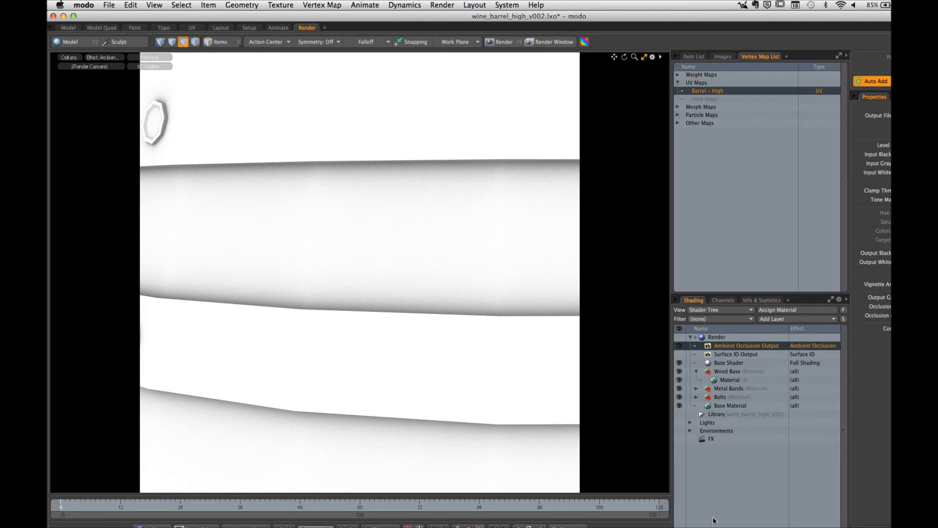
Step: Switch to Photoshop, hide the ambient occlusion layer and display the barrel texture in full-screen mode
left_click(387, 519)
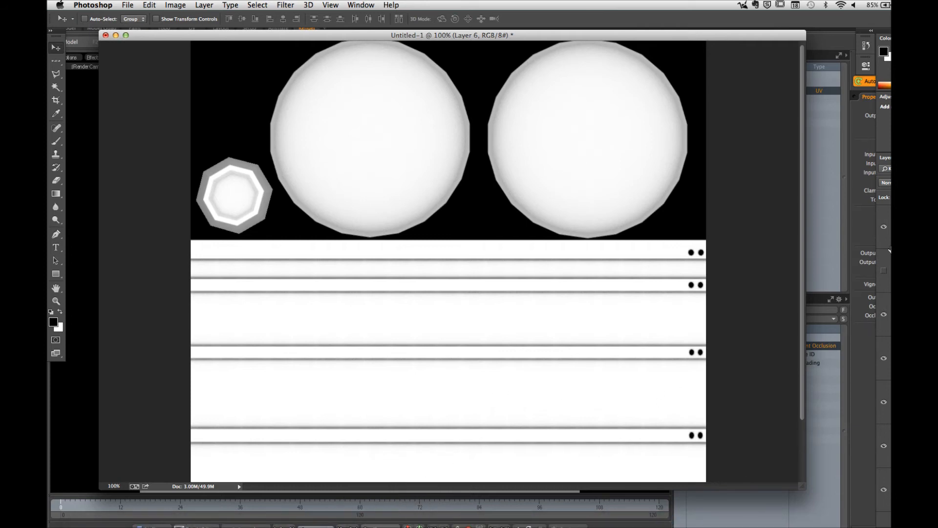
left_click(883, 227)
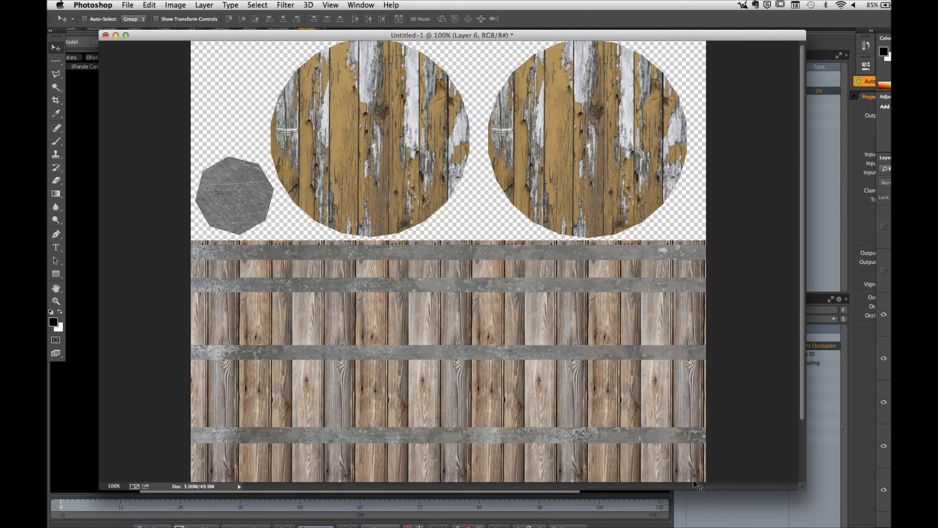
key("f")
left_click_drag(625, 324, 557, 371)
Step: Show the ambient occlusion layer again and set its blend mode to Multiply
left_click(883, 227)
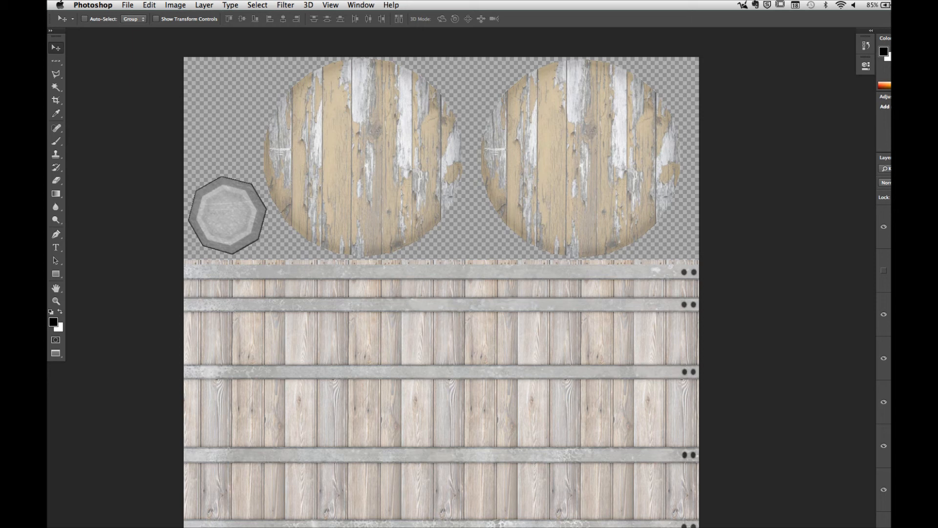
key("super+v")
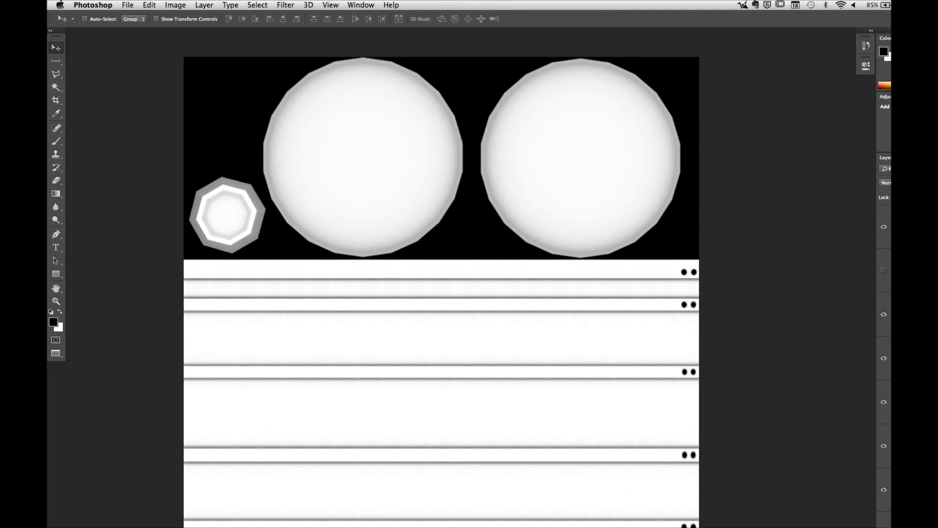
left_click(886, 183)
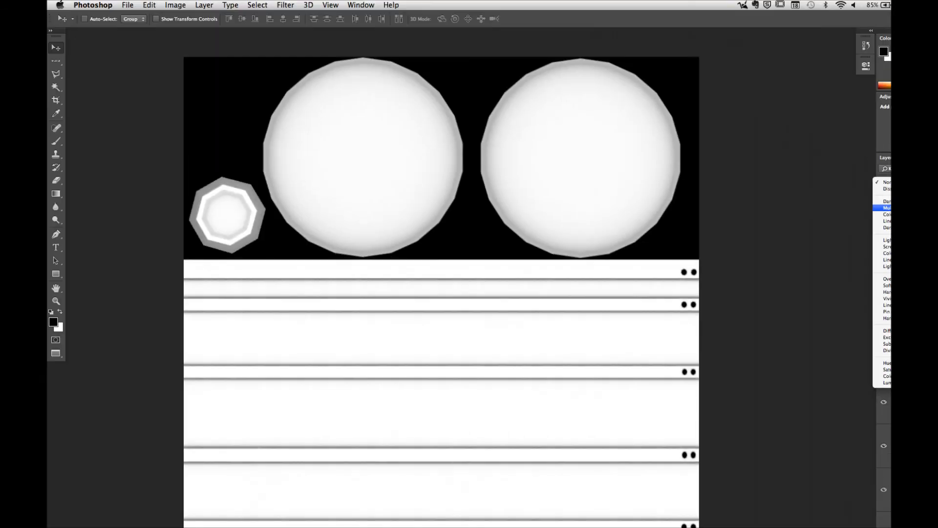
left_click(887, 208)
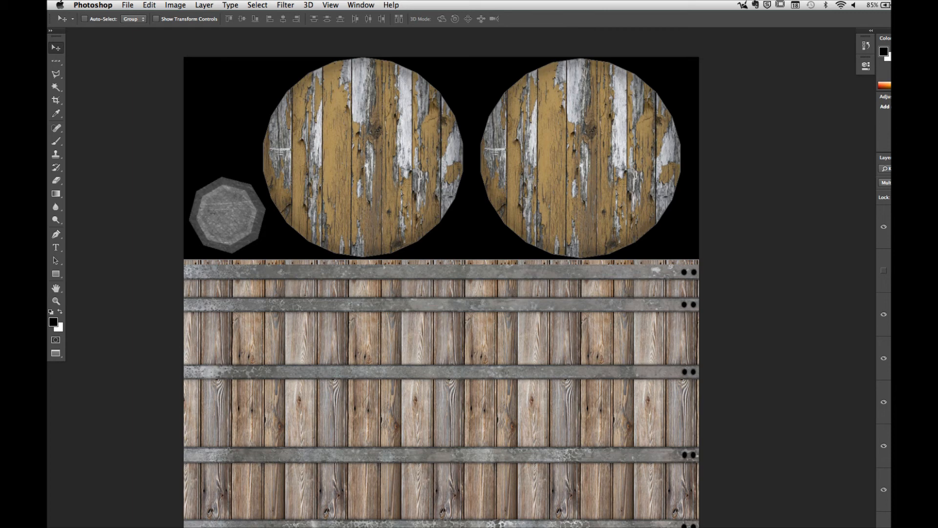
Step: Add a black (000000) Solid Color fill layer and move it beneath the barrel texture layers
scroll(883, 361, "down", 4)
left_click_drag(459, 253, 524, 314)
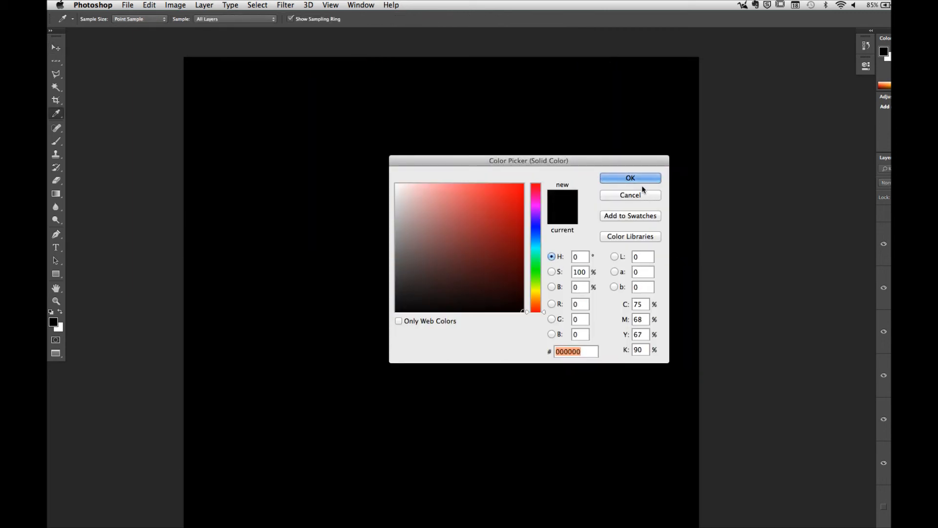
left_click(640, 181)
left_click_drag(894, 230, 893, 486)
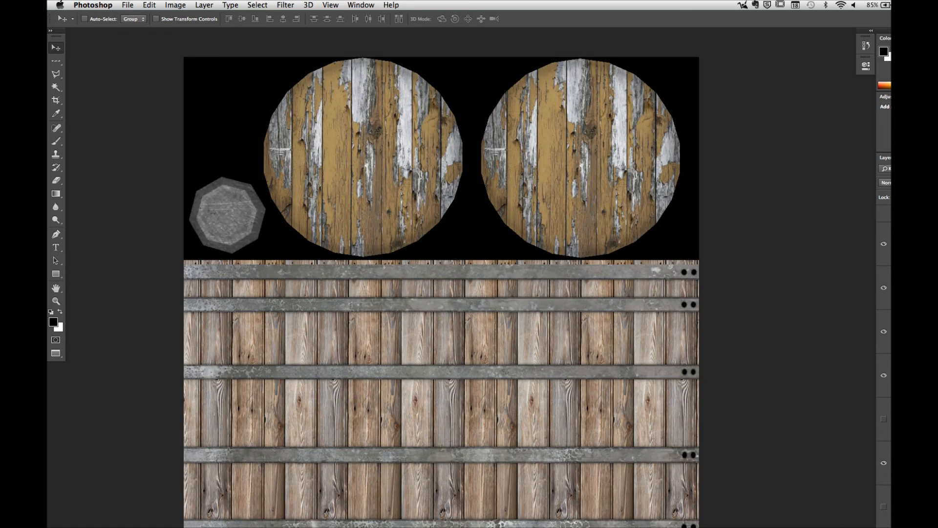
Step: Toggle the ambient occlusion layer's visibility repeatedly to compare the barrel texture with and without its shading
scroll(884, 364, "up", 5)
left_click(883, 227)
left_click(884, 227)
left_click(884, 227)
left_click(884, 227)
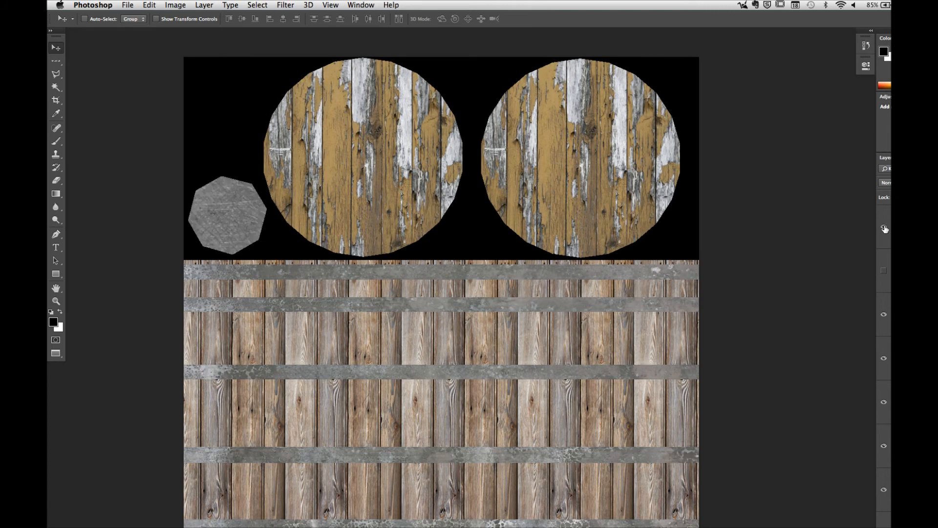
left_click(884, 227)
left_click(883, 227)
left_click(884, 227)
left_click(884, 227)
left_click(884, 228)
left_click(884, 228)
left_click(884, 228)
left_click(884, 228)
left_click(883, 228)
left_click(884, 228)
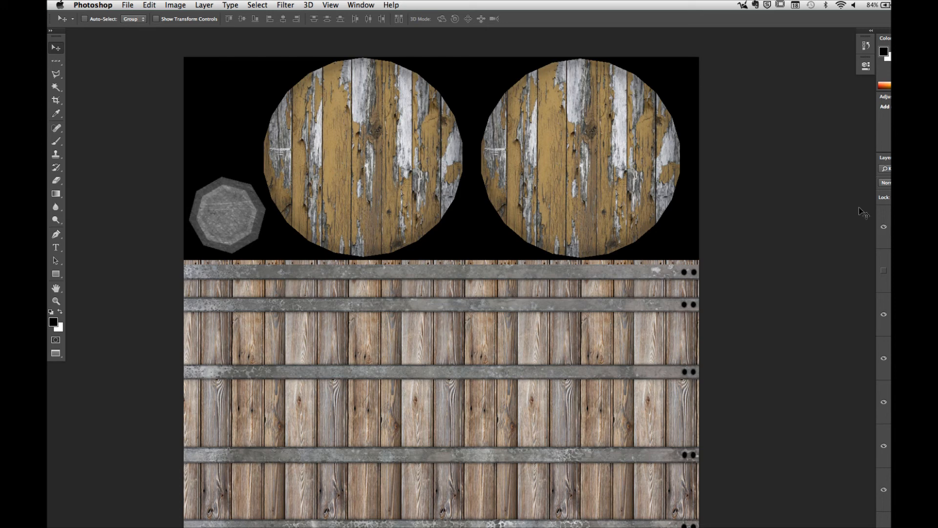
Step: Save a copy of the barrel texture to the Desktop as a PNG named barrel_test, with Smallest / Slow compression and no interlacing
left_click(129, 6)
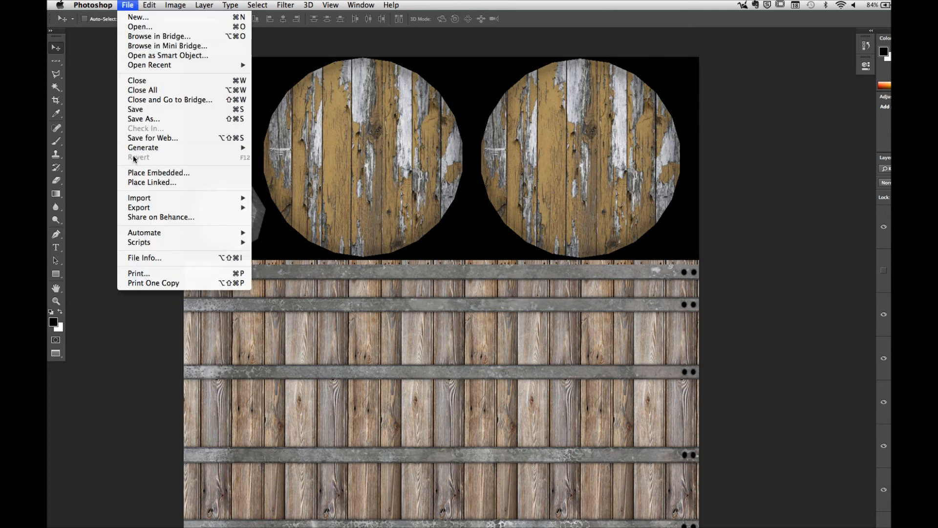
left_click(141, 118)
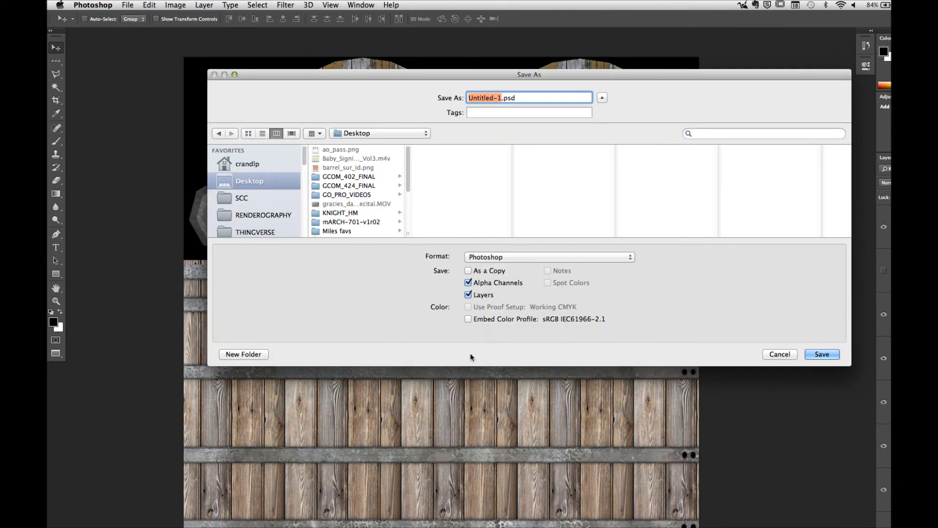
left_click(492, 257)
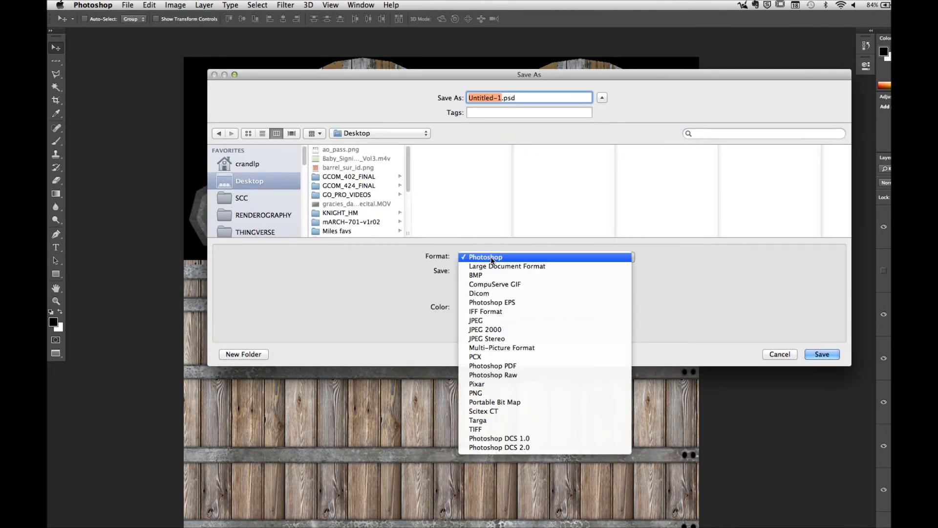
left_click(483, 393)
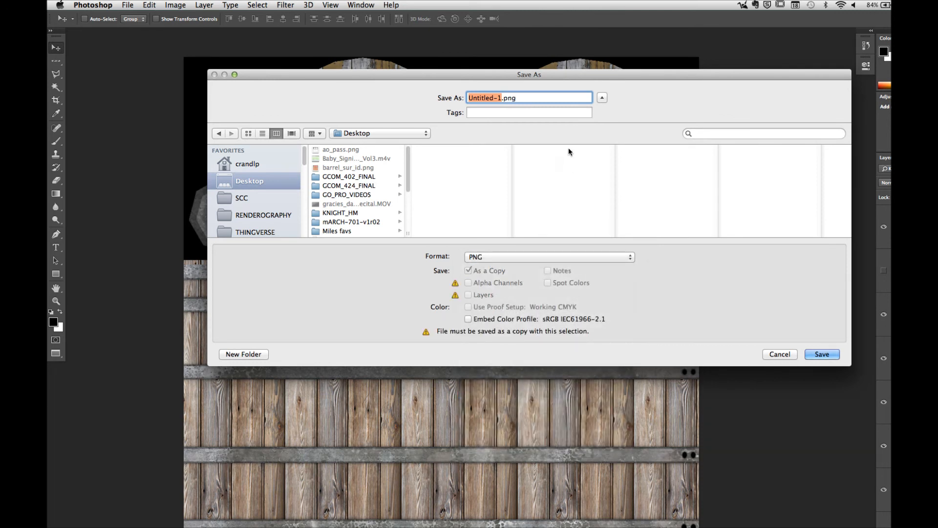
type("barrel_test")
left_click(829, 355)
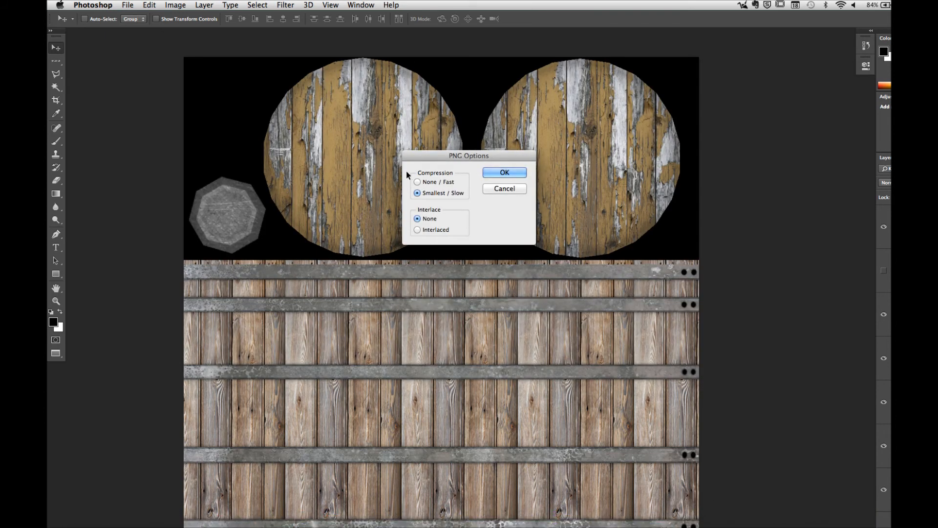
left_click(503, 173)
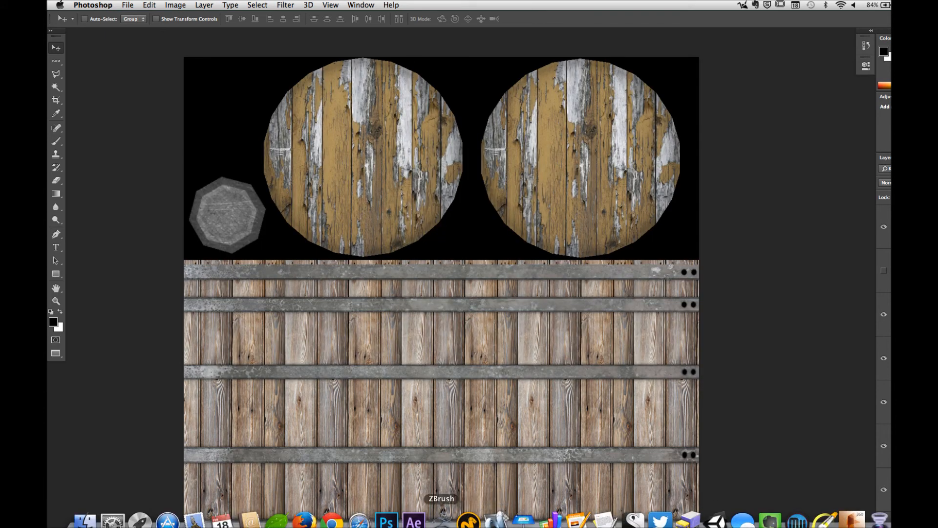
Step: Switch to modo and load barrel_test.png from the Desktop as an image map layer directly below the Base Shader
left_click(469, 520)
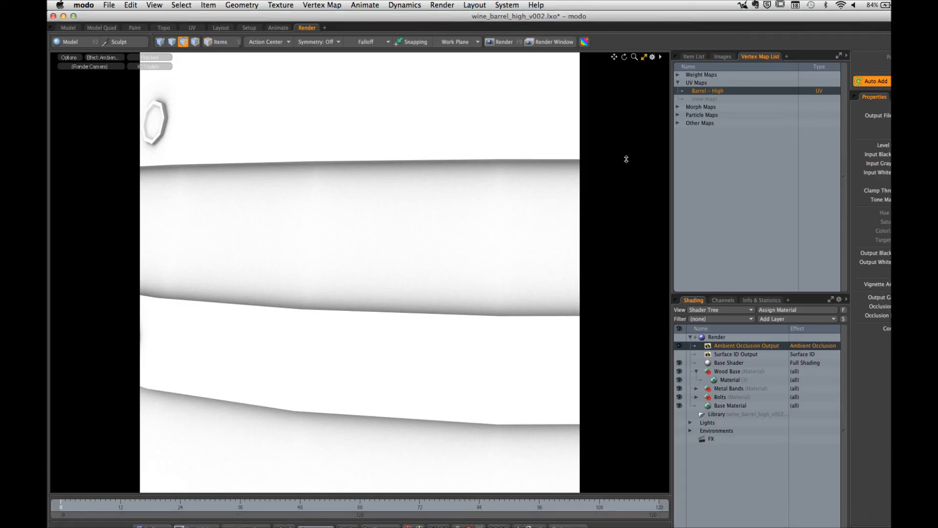
left_click(721, 374)
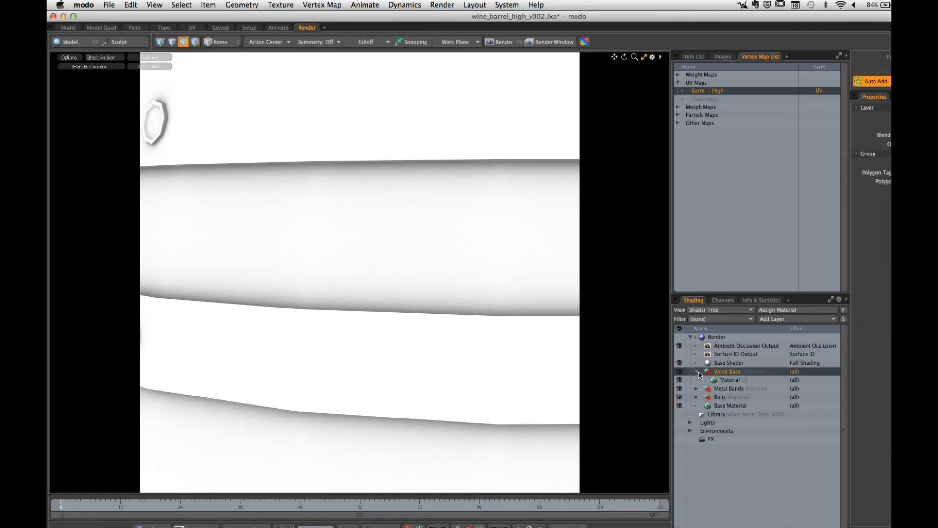
left_click(696, 371)
left_click(728, 363)
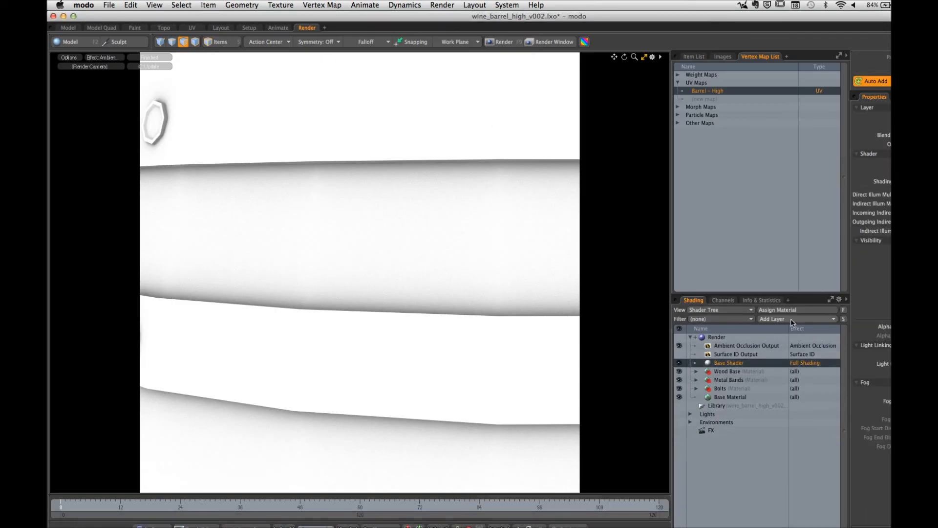
left_click(796, 319)
mouse_move(781, 377)
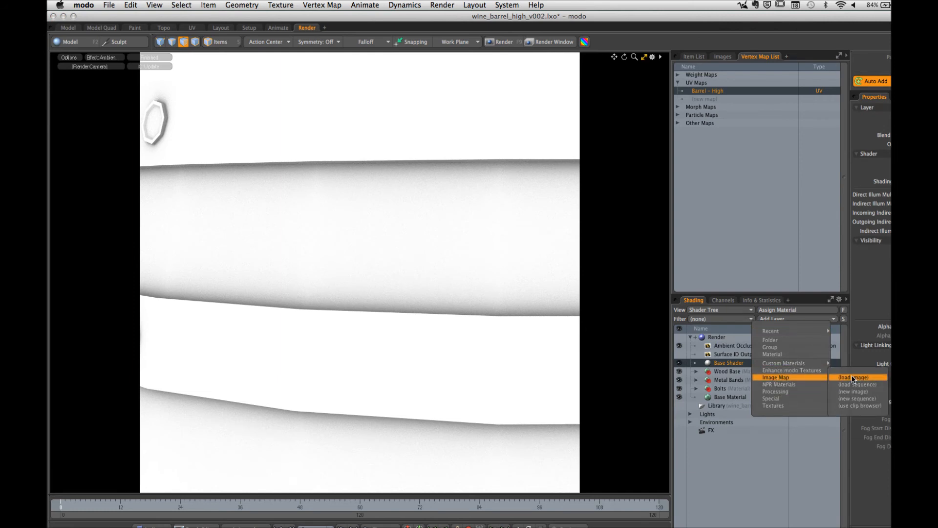
left_click(852, 377)
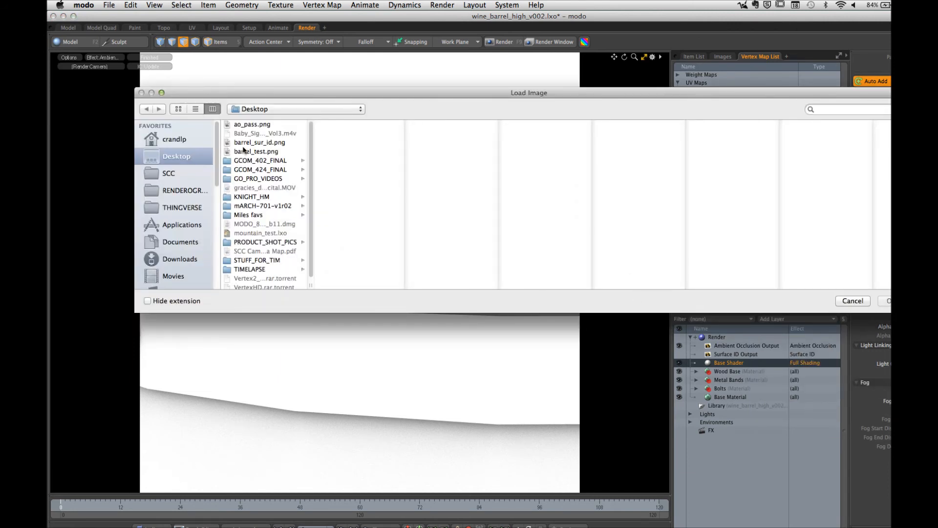
left_click(277, 152)
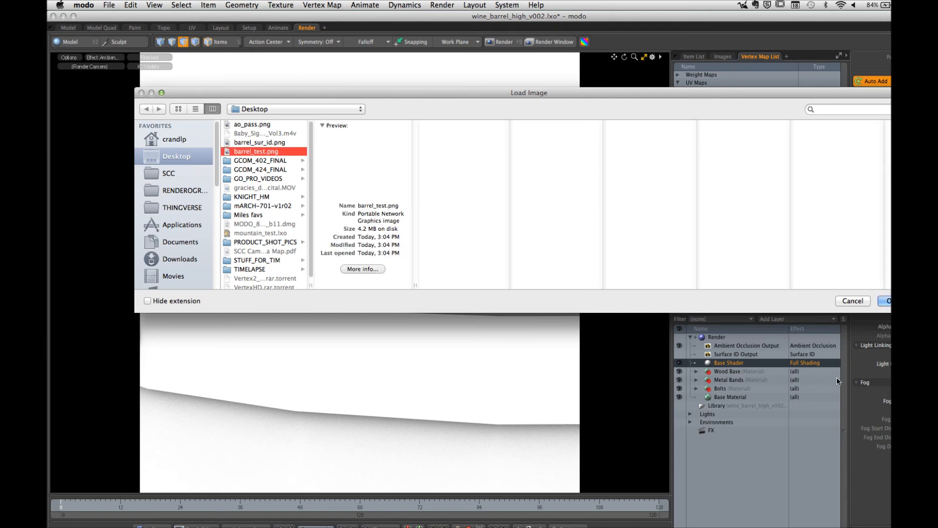
left_click(885, 301)
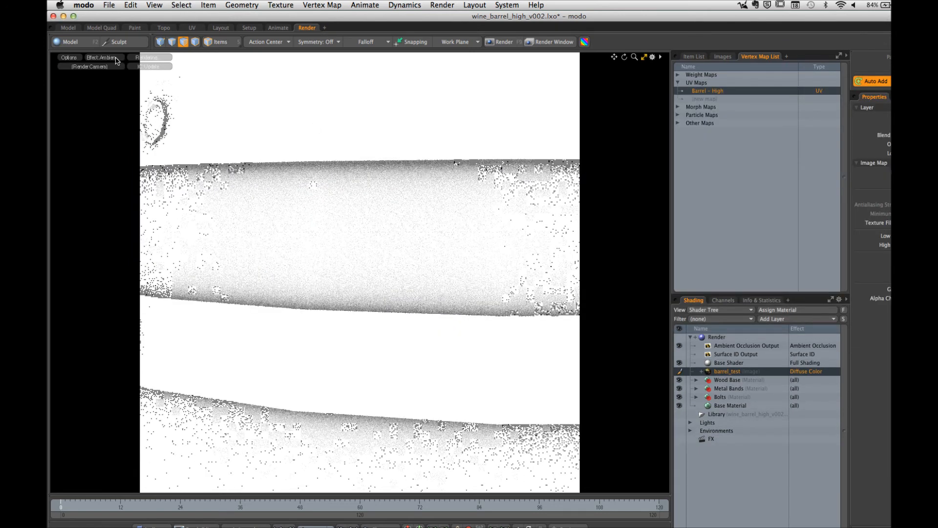
Step: Show the textured barrel in the UV layout, select the Base Shader and widen the 3D viewport
left_click(192, 28)
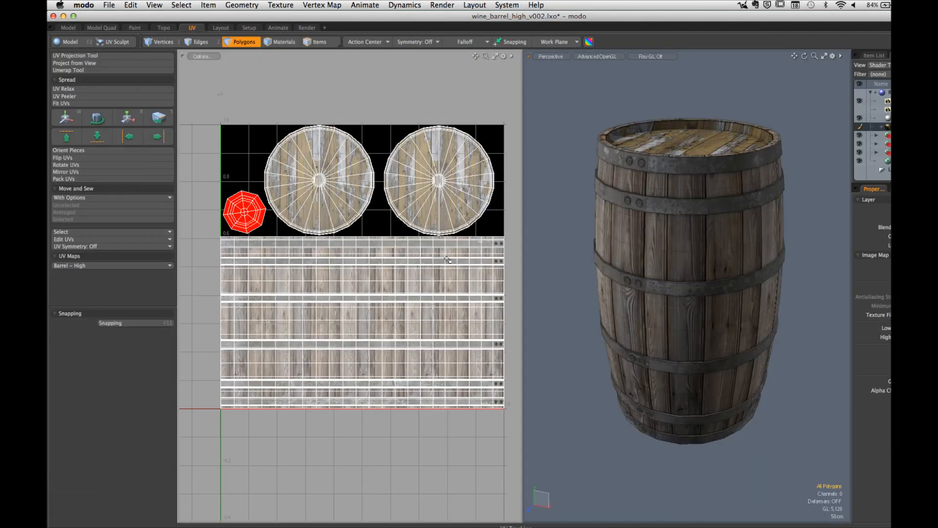
left_click_drag(722, 264, 639, 288, "alt")
left_click_drag(679, 342, 565, 361, "alt+shift")
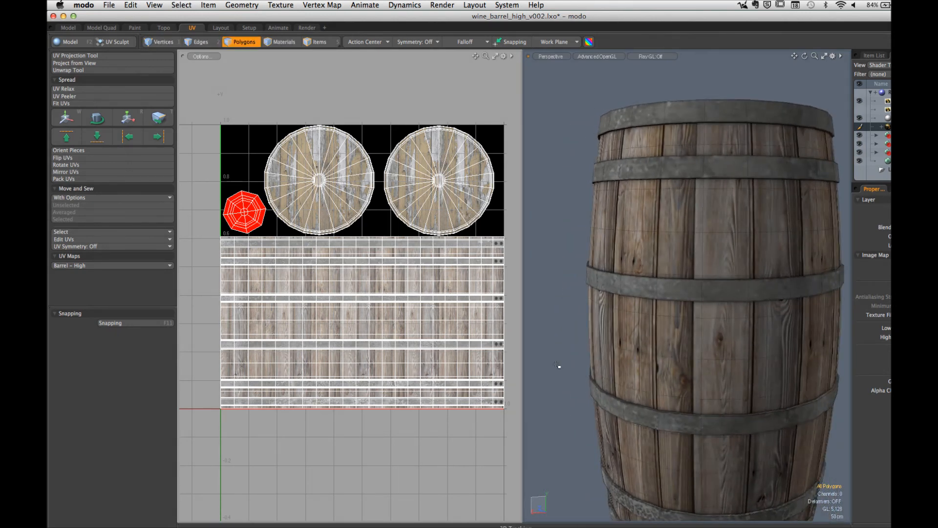
left_click(887, 118)
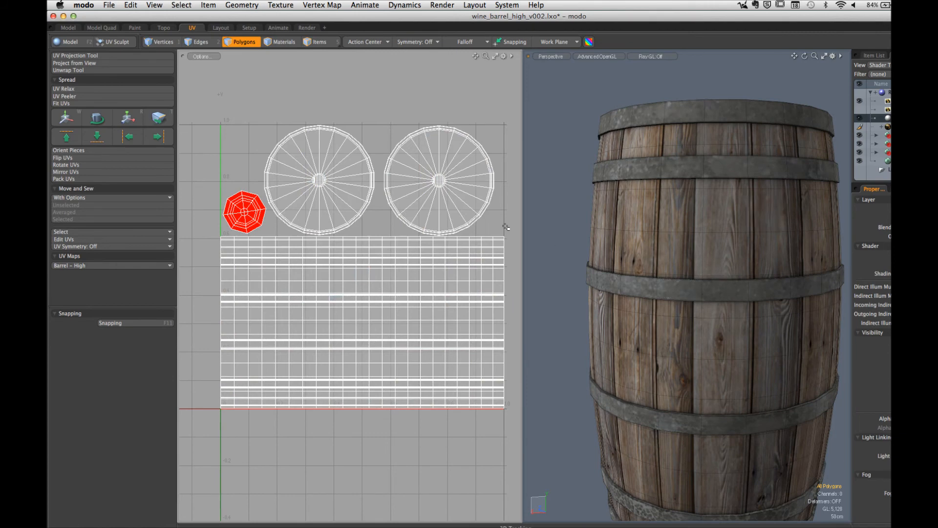
left_click_drag(522, 225, 425, 232)
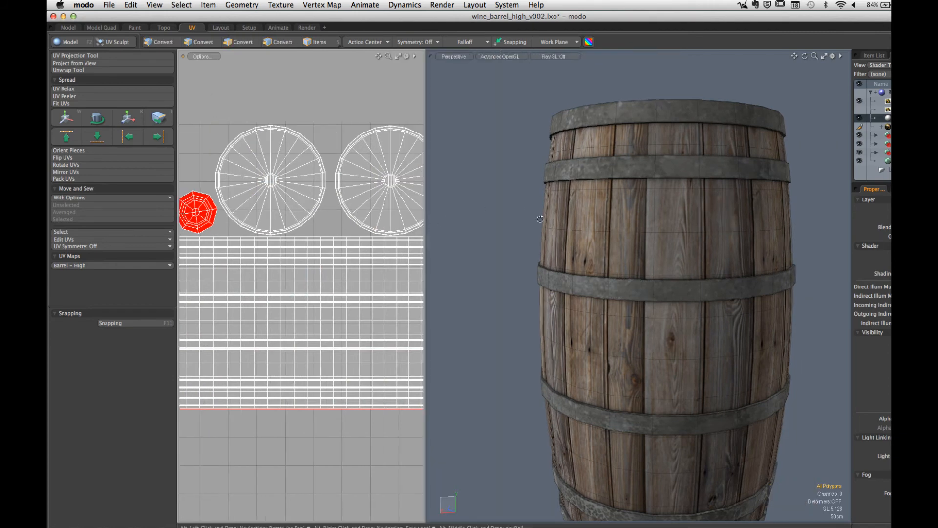
Step: Examine the baked shading where the metal bands meet the wood staves and around the barrel's upper rim
left_click_drag(653, 233, 613, 293, "alt")
scroll(606, 228, "up", 5)
left_click_drag(619, 234, 640, 255, "alt+shift")
scroll(640, 255, "up", 5)
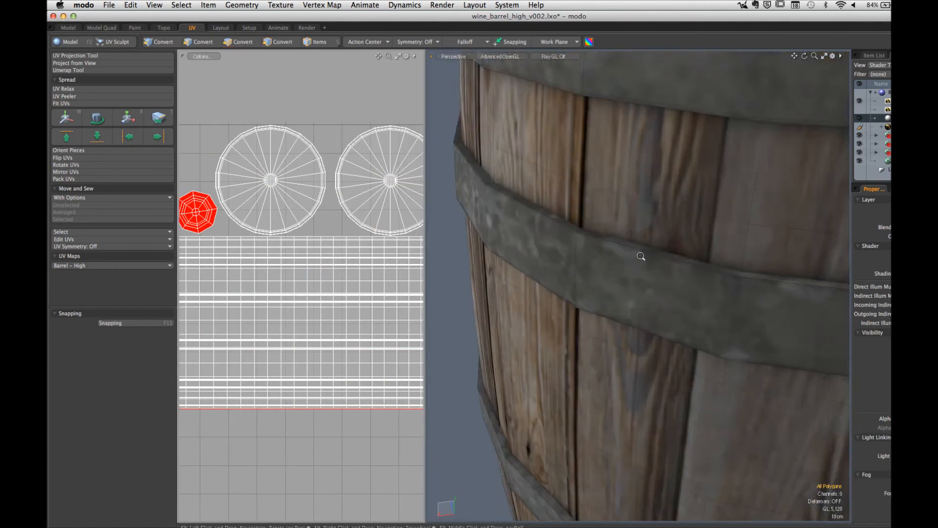
scroll(655, 251, "up", 2)
left_click_drag(647, 206, 634, 342, "alt+shift")
scroll(650, 233, "down", 3)
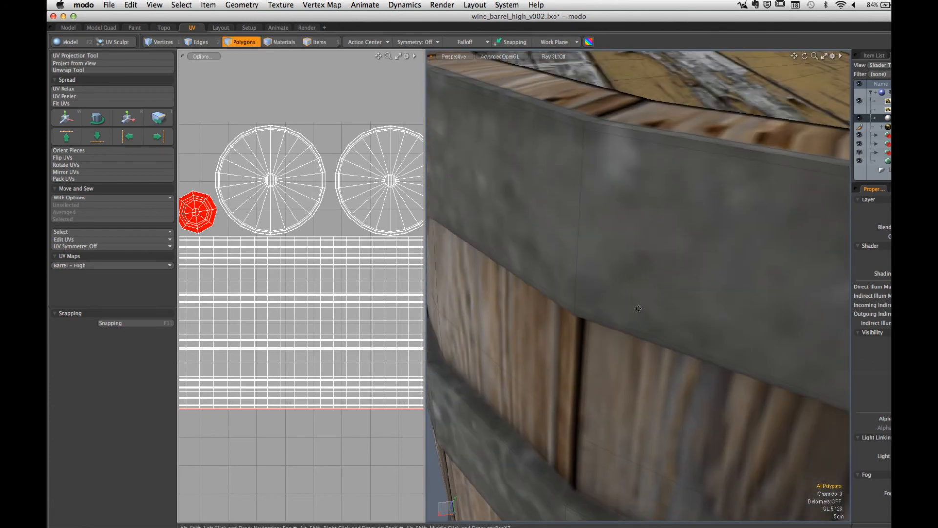
left_click_drag(645, 237, 625, 229, "alt")
scroll(637, 243, "up", 2)
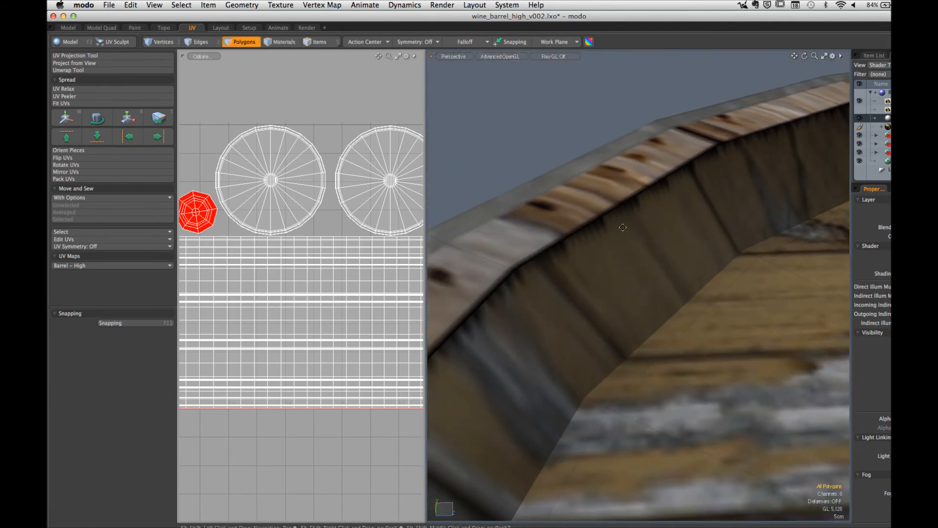
Step: Inspect the texture seam along the inner edge of the barrel's top rim in vertex mode
left_click(625, 228)
key("1")
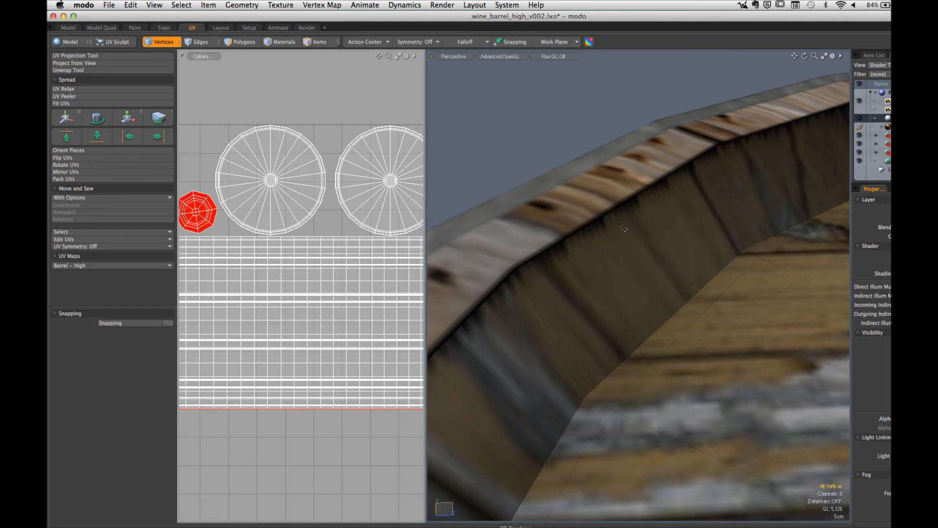
left_click_drag(563, 170, 578, 188, "alt")
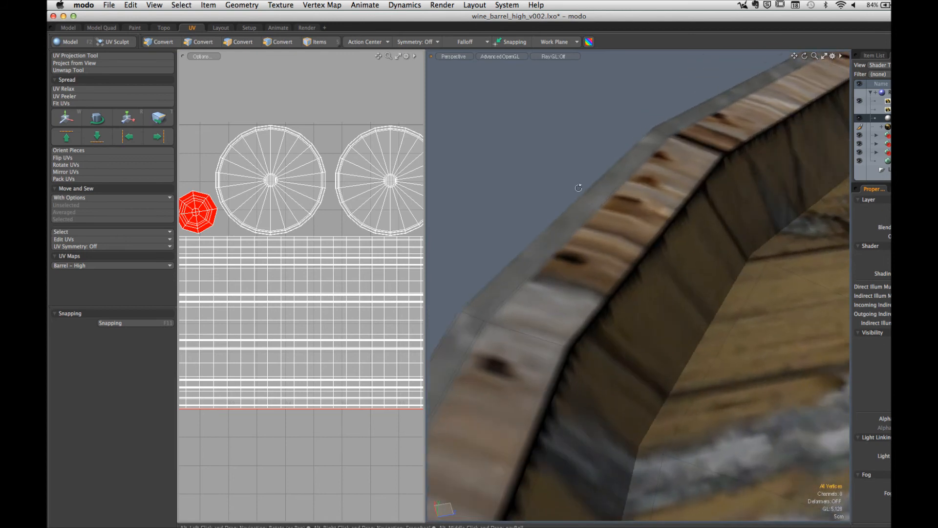
left_click_drag(661, 175, 611, 300, "alt")
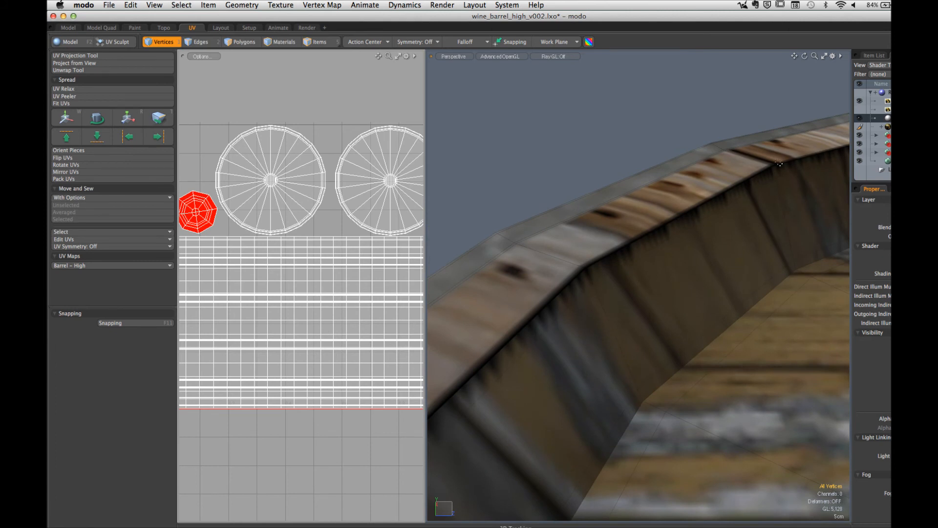
scroll(641, 356, "down", 5)
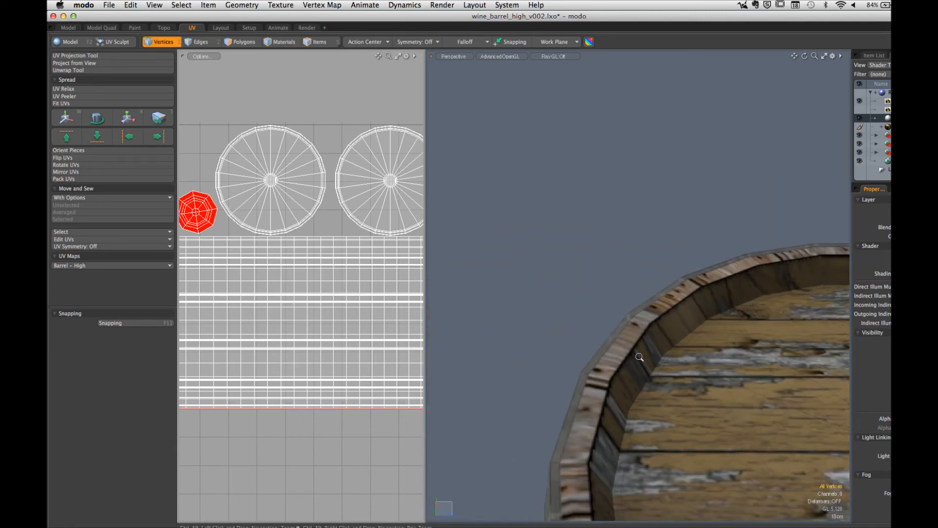
left_click_drag(641, 356, 617, 303, "alt")
left_click_drag(628, 377, 621, 324, "ctrl+alt")
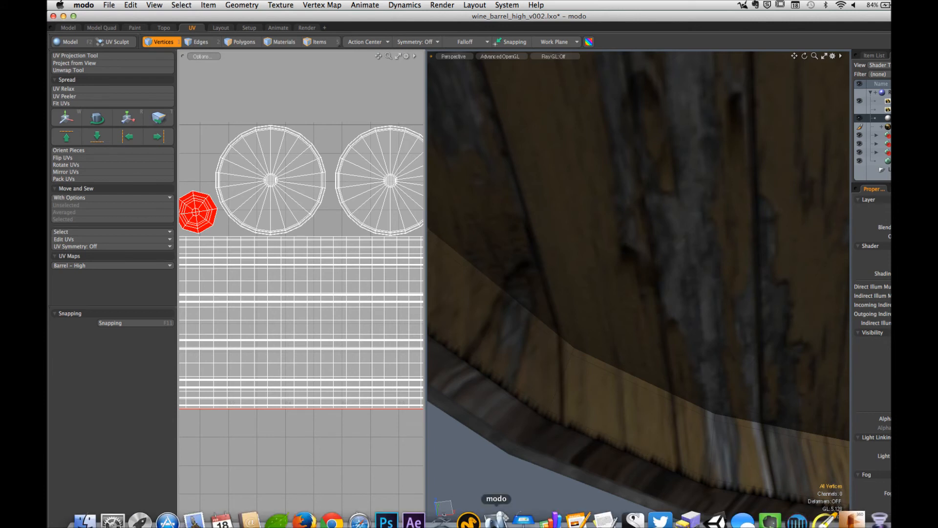
Step: Switch to Photoshop and hide the ambient occlusion layer and the black fill layer, leaving the barrel texture on transparency
left_click(386, 521)
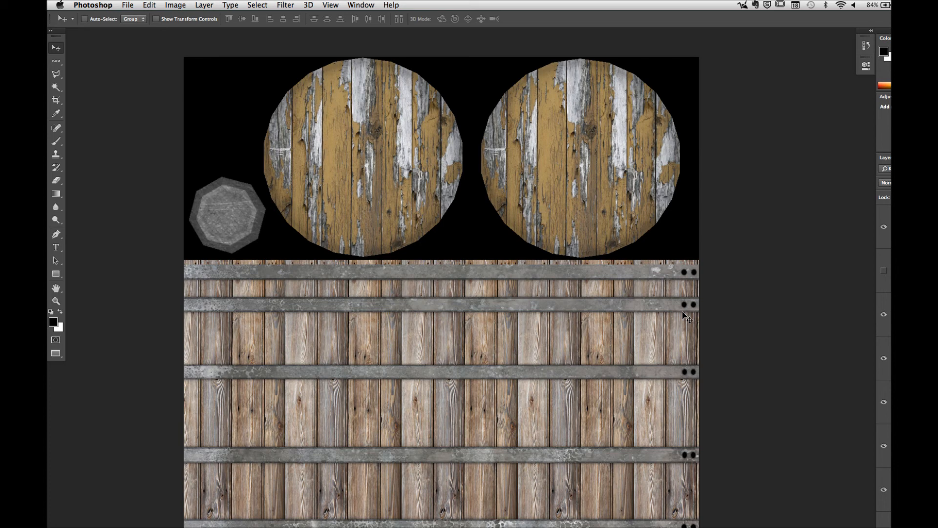
scroll(883, 366, "down", 4)
scroll(883, 366, "down", 2)
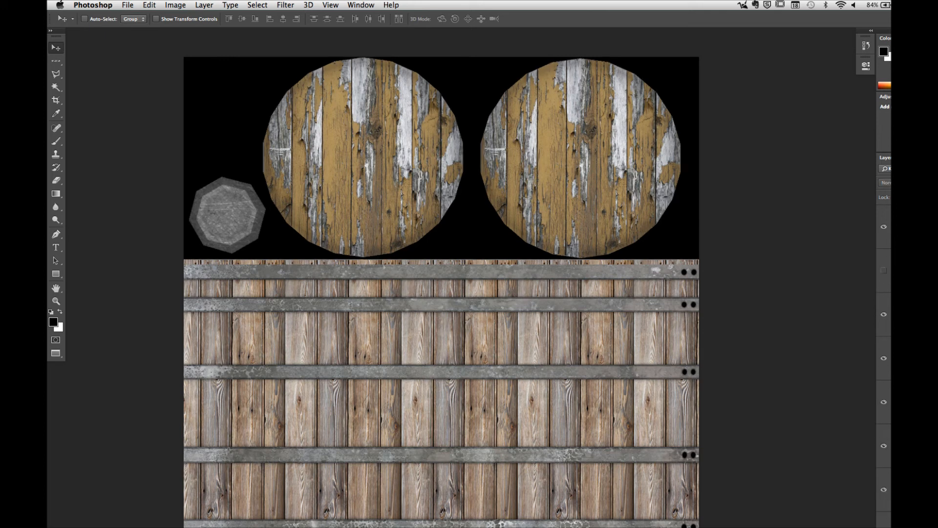
left_click(909, 270)
left_click(884, 227)
left_click(884, 227)
left_click(884, 227)
left_click(885, 227)
left_click(884, 227)
left_click(884, 227)
left_click(884, 228)
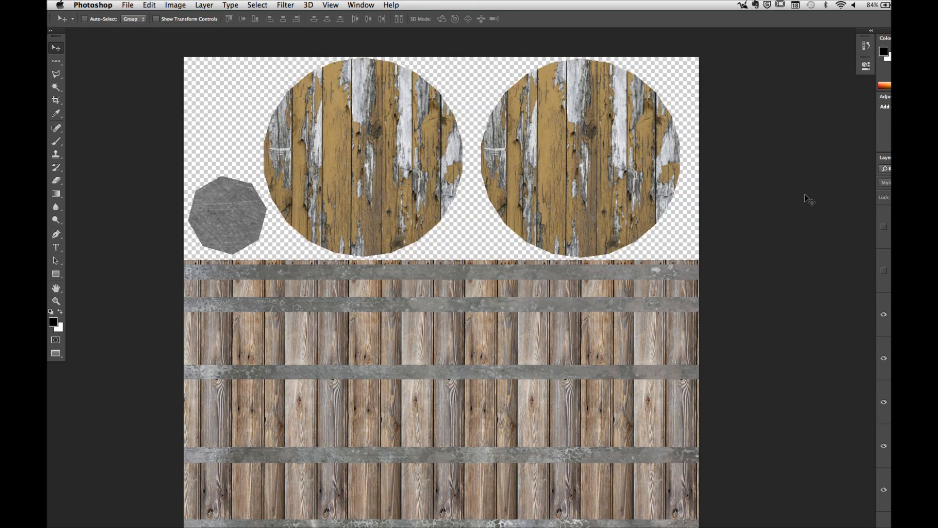
Step: Save a PNG copy over barrel_test.png on the Desktop with None / Fast compression and no interlacing
left_click(128, 5)
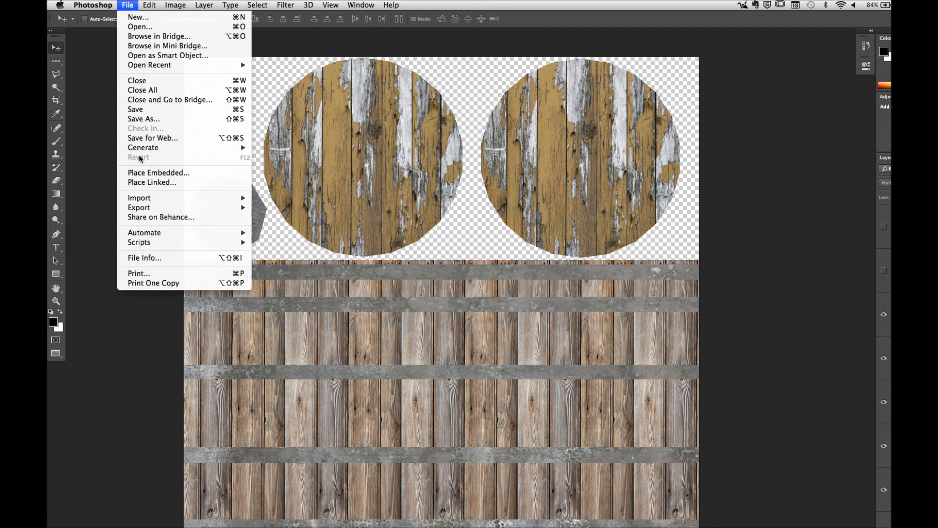
left_click(142, 119)
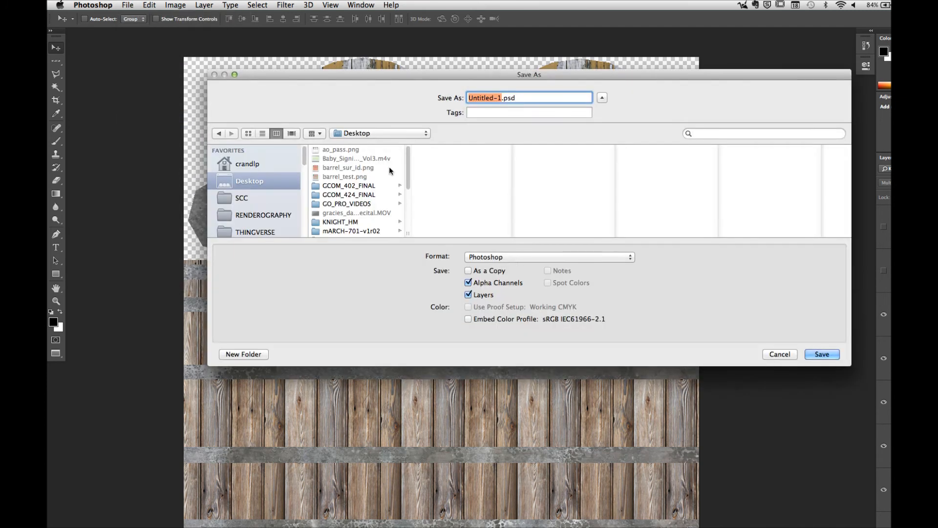
left_click(359, 176)
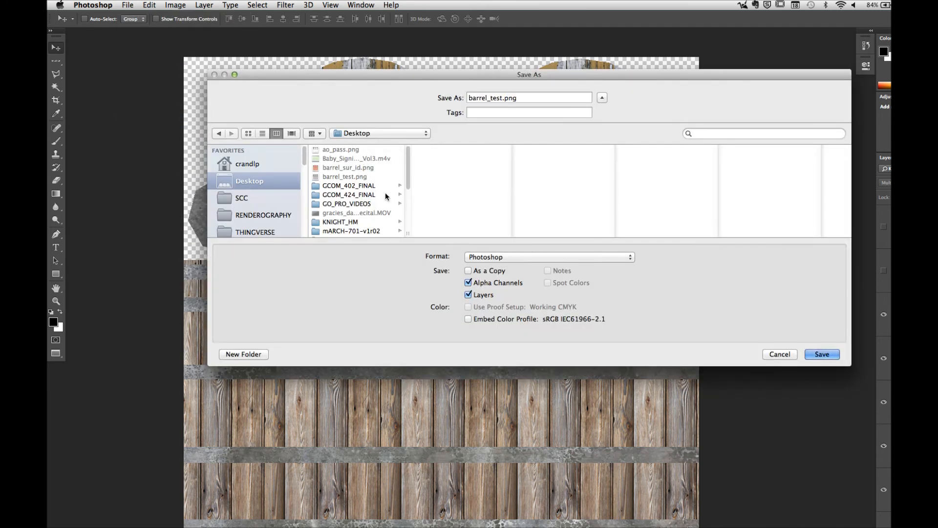
left_click(517, 256)
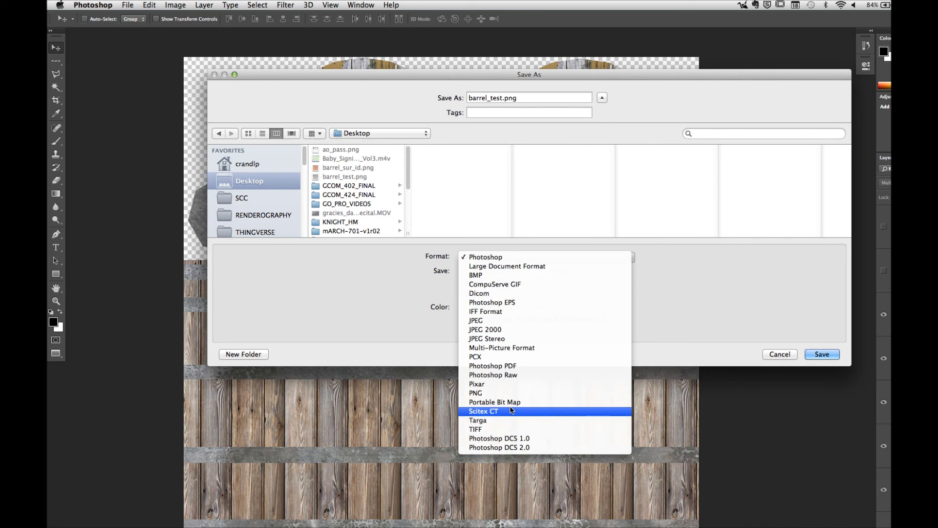
left_click(517, 392)
left_click(814, 360)
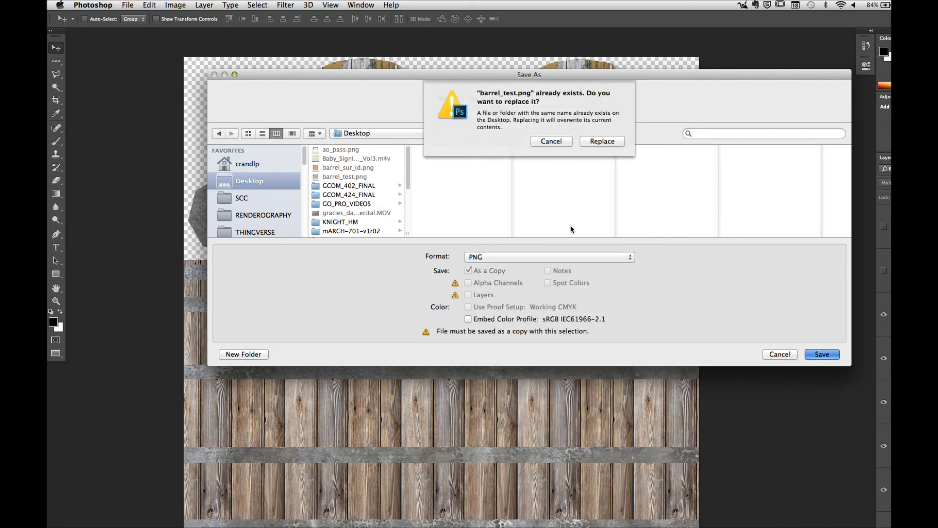
left_click(599, 143)
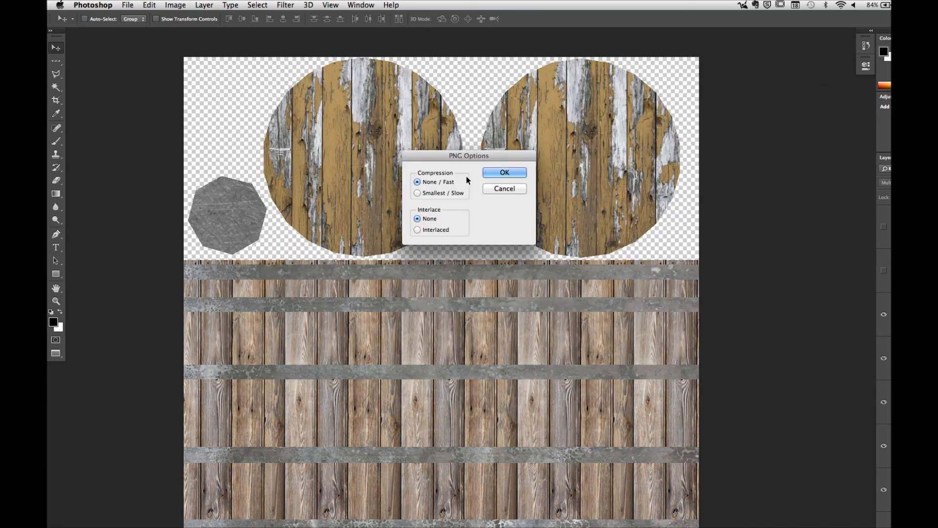
left_click(506, 175)
Step: Switch to modo, reload the changed barrel texture image and select the Base Material
left_click(468, 520)
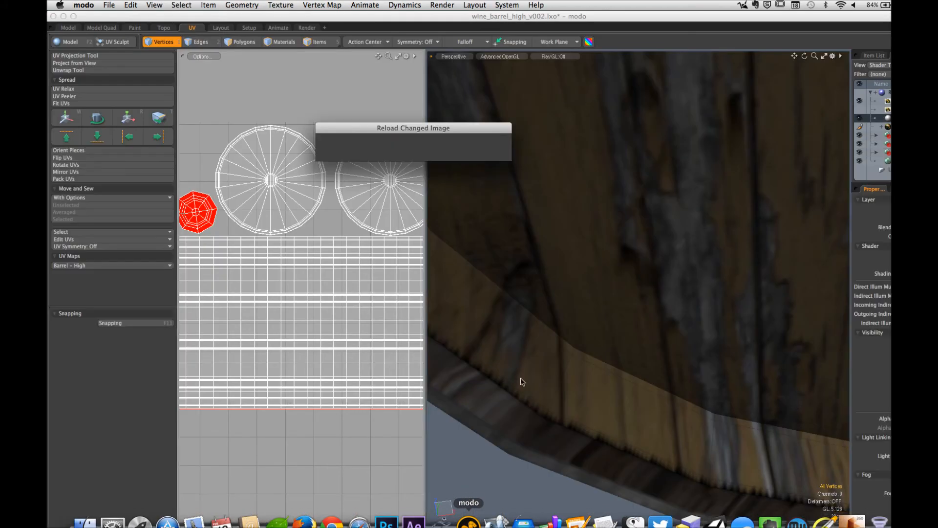
left_click(483, 147)
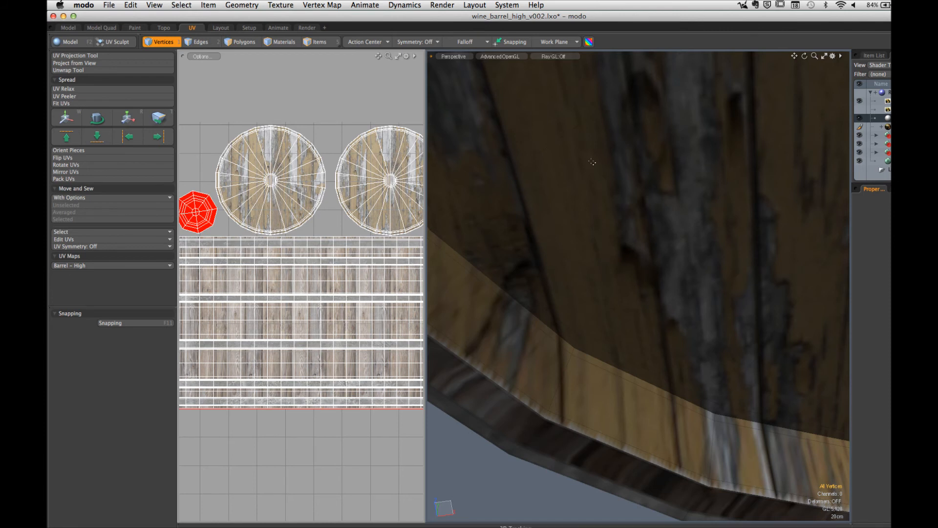
left_click(879, 161)
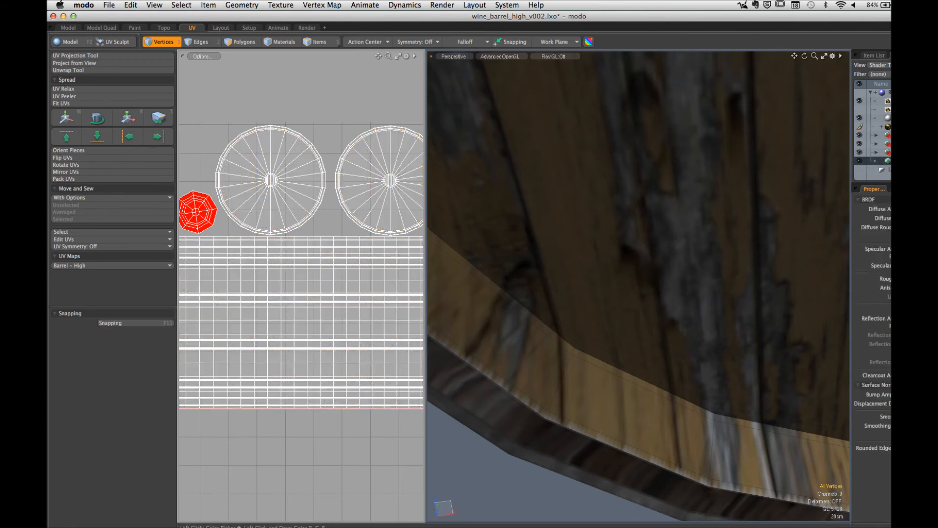
left_click(792, 223)
Step: Examine the seam along the inner edge of the barrel's top rim with the reloaded texture
left_click_drag(672, 154, 725, 193)
left_click_drag(673, 314, 653, 360, "alt")
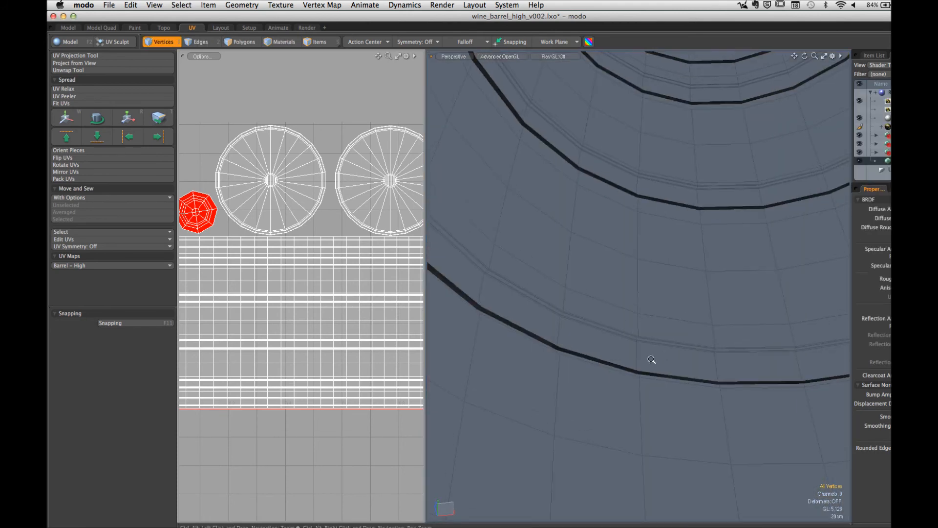
scroll(653, 360, "down", 10)
left_click_drag(611, 325, 708, 361, "alt")
left_click_drag(663, 424, 650, 391, "alt")
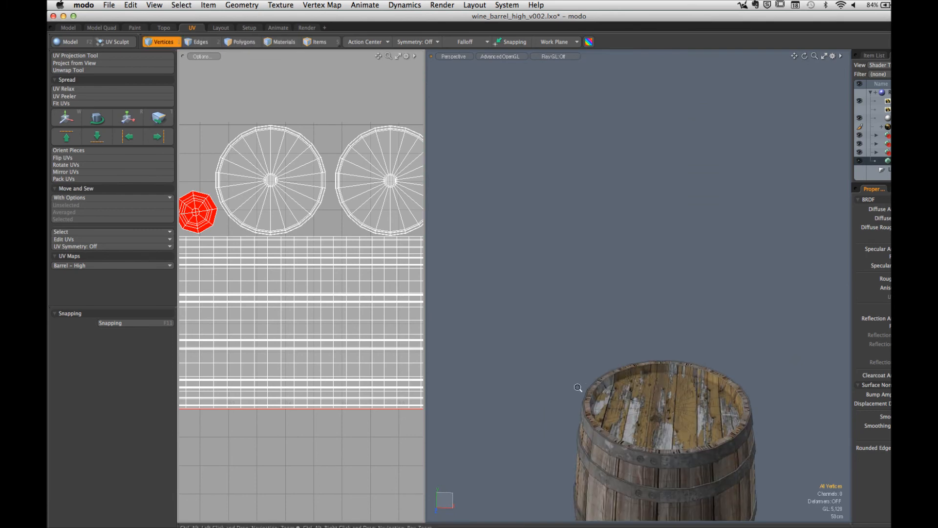
left_click_drag(580, 387, 597, 300, "ctrl+alt")
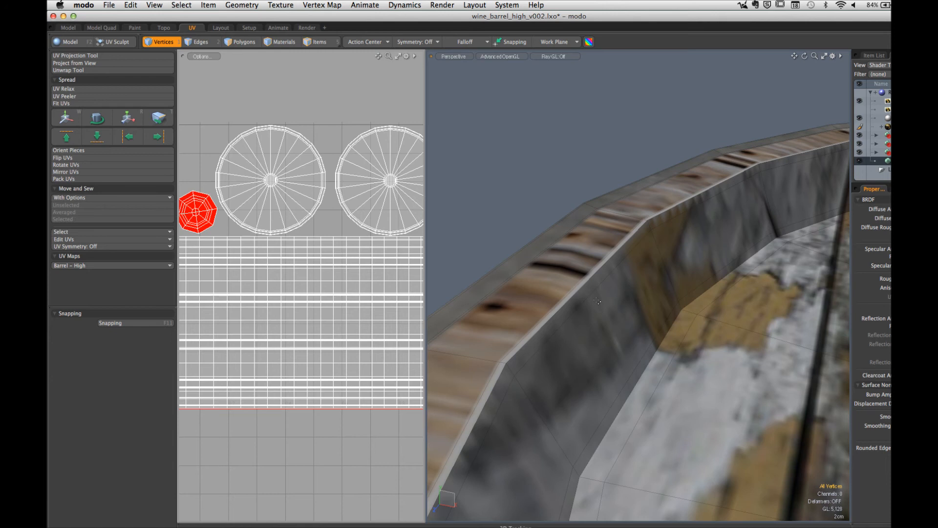
mouse_move(551, 526)
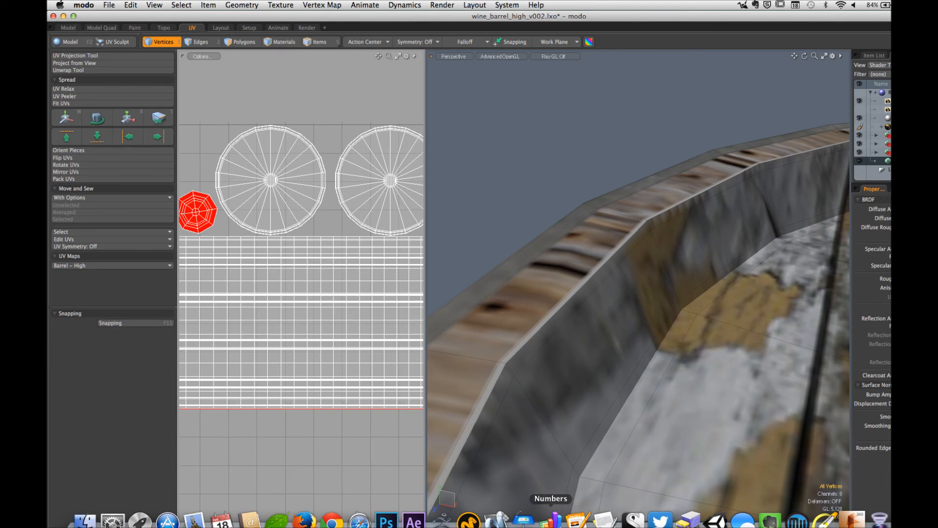
Step: Switch to Photoshop, load the two round barrel lids' mask as a selection and expand it by 1 pixel
left_click(386, 521)
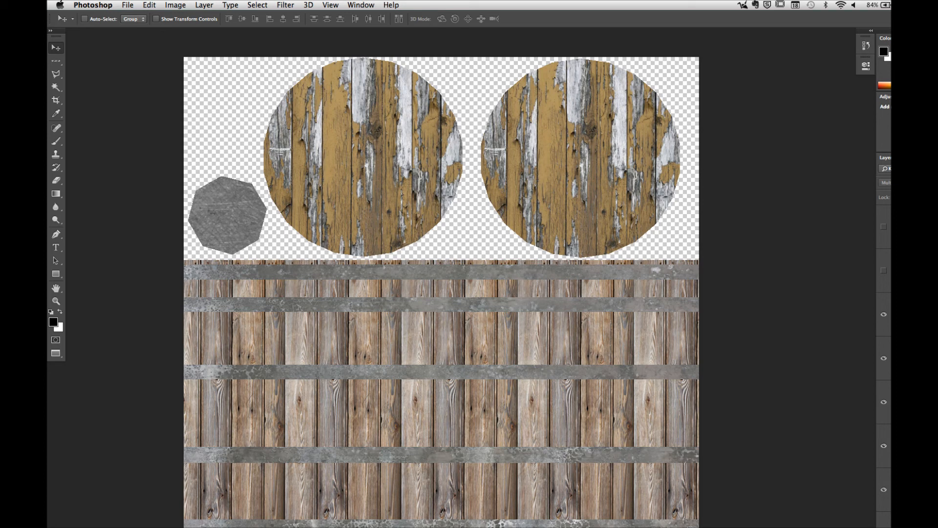
left_click(850, 435)
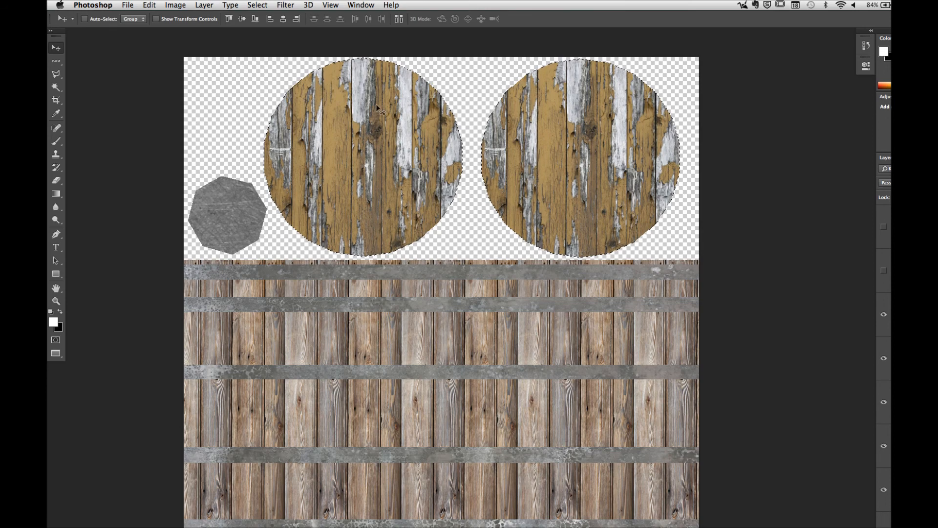
key("z")
left_click_drag(281, 80, 377, 88)
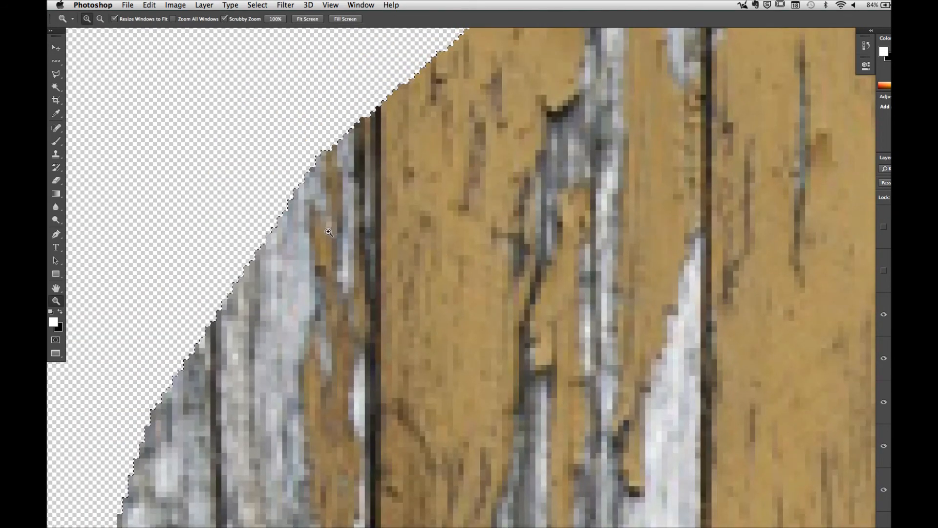
left_click(257, 5)
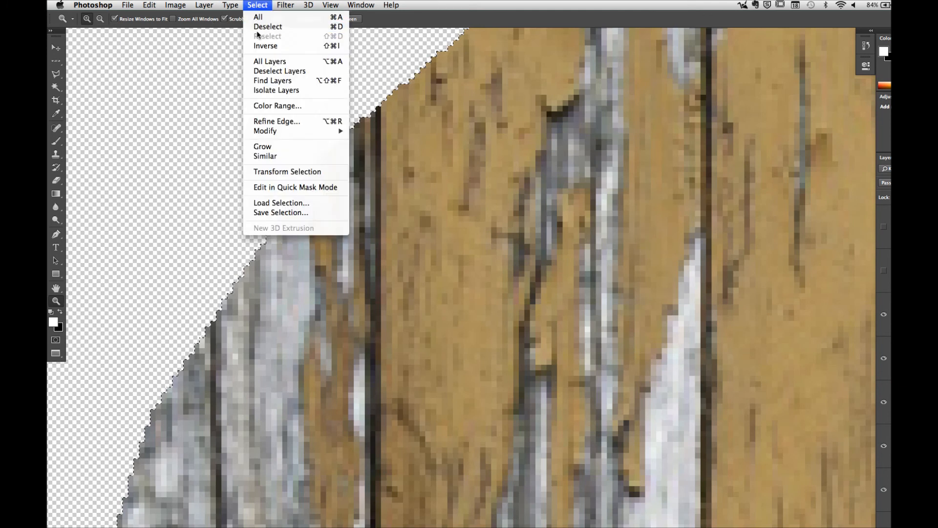
mouse_move(289, 132)
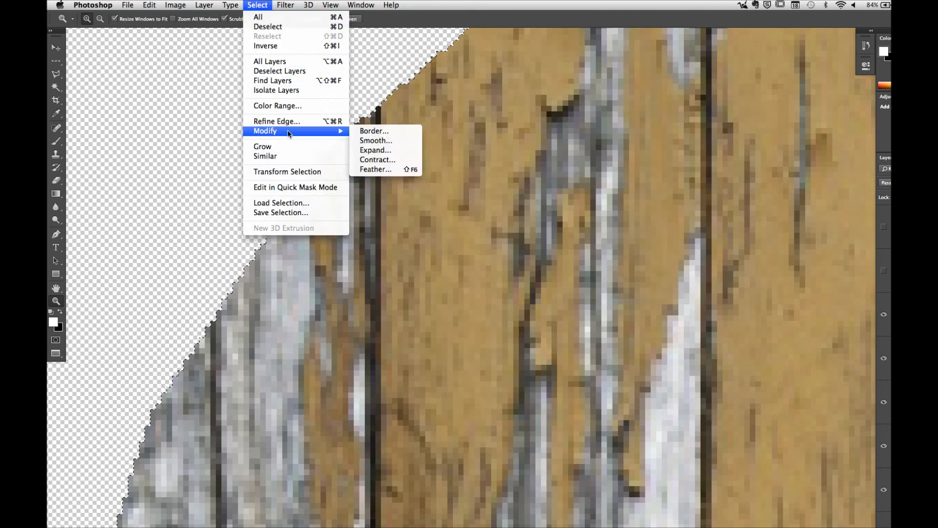
left_click(396, 154)
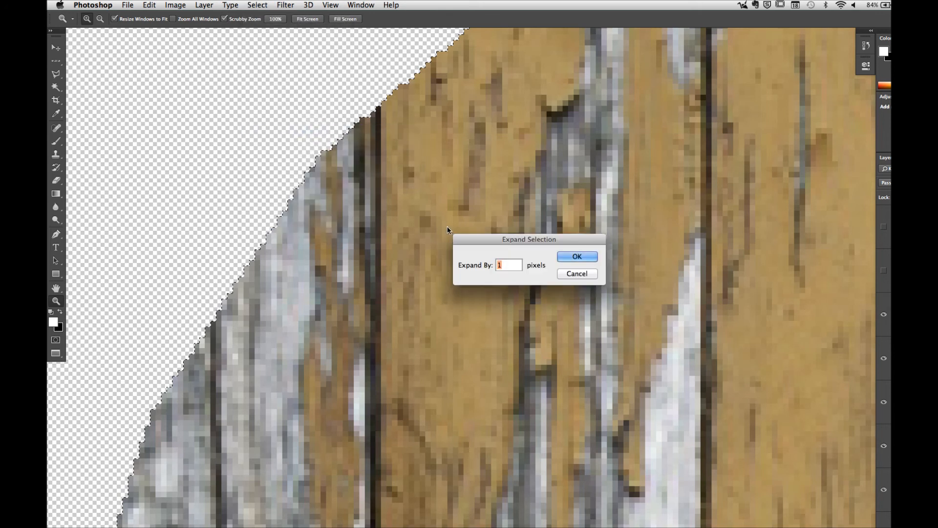
left_click(586, 257)
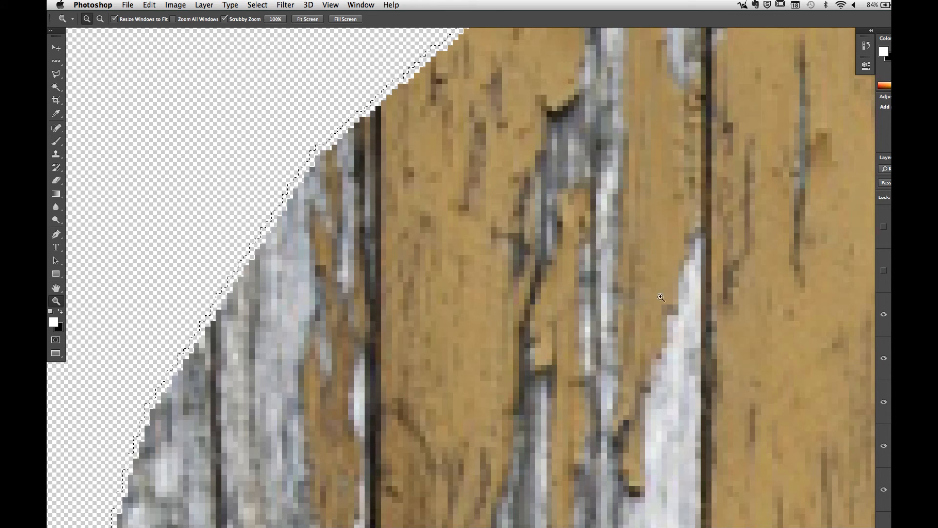
Step: Fill the expanded lid selection with White in Normal mode at 100% opacity
left_click(149, 5)
left_click(196, 156)
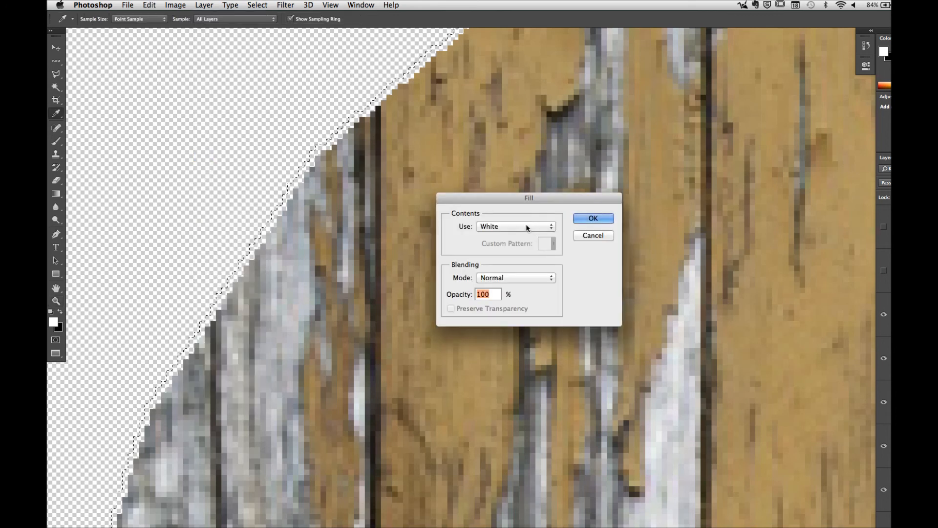
left_click(596, 217)
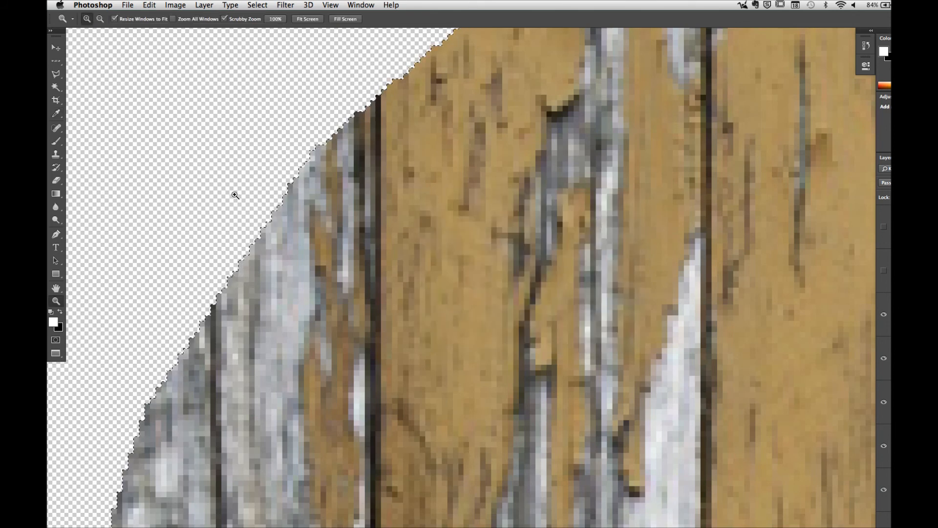
Step: Save the texture with the enlarged lids as a PNG copy over barrel_test.png on the Desktop
left_click(127, 5)
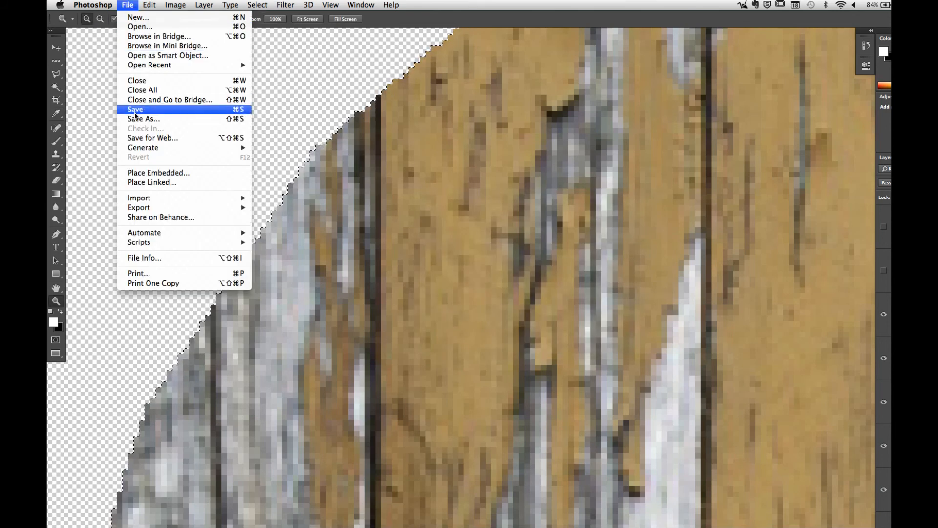
left_click(149, 122)
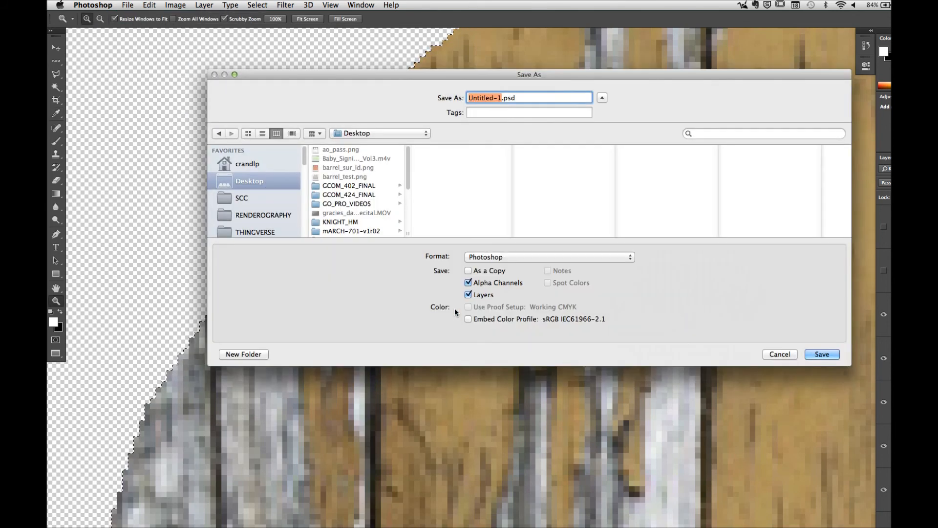
left_click(503, 256)
left_click(500, 393)
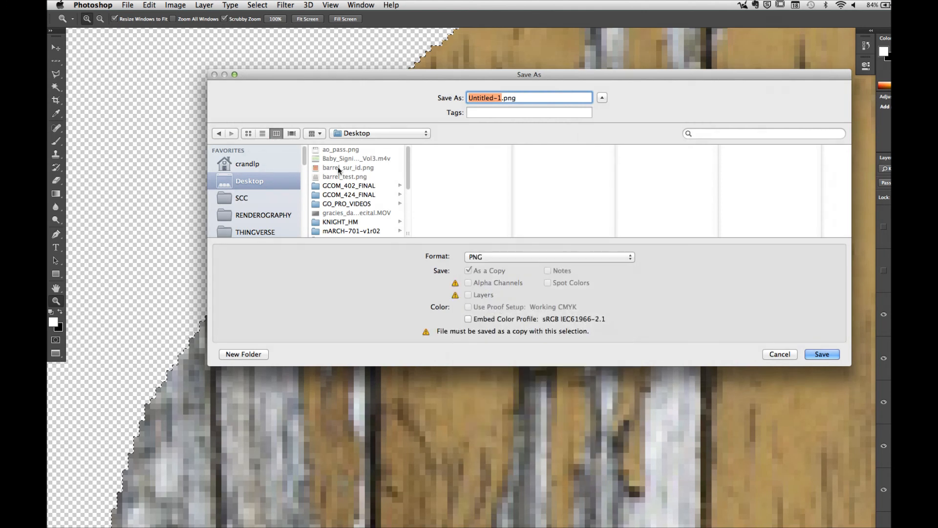
left_click(349, 176)
left_click(822, 354)
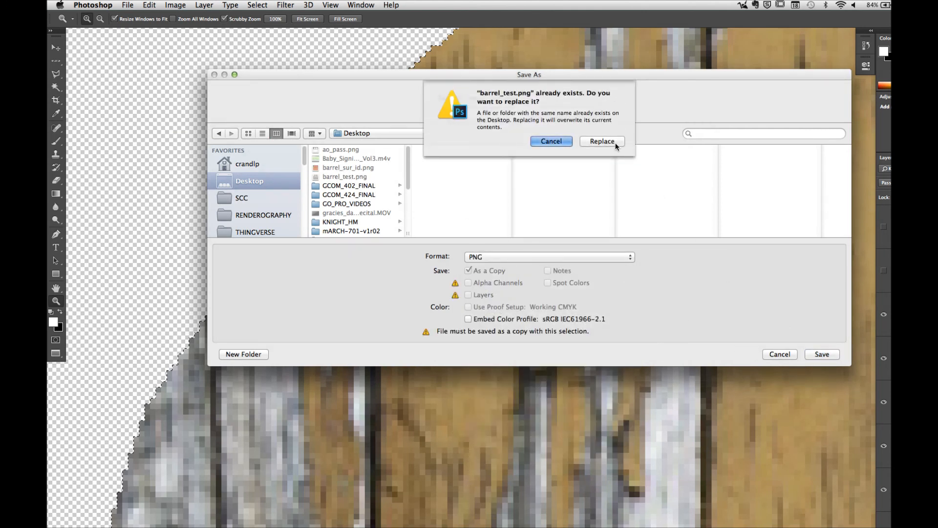
left_click(603, 143)
Step: Switch to modo, reload the changed barrel_test.png and view the inner edge of the barrel's rim
key("super+Tab")
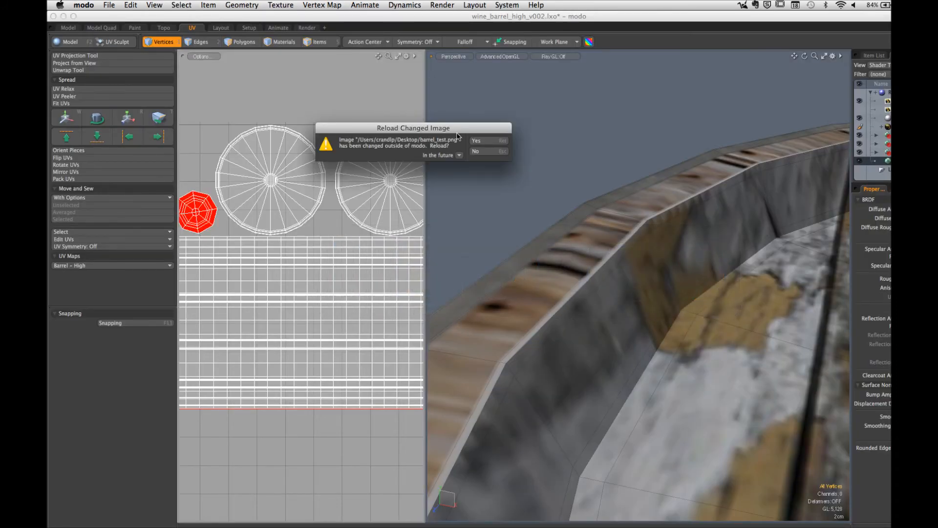
left_click(482, 143)
left_click_drag(596, 306, 529, 286, "alt")
Step: Switch to Photoshop, load the side planks' mask as a selection and expand it by 1 pixel
key("super+Tab")
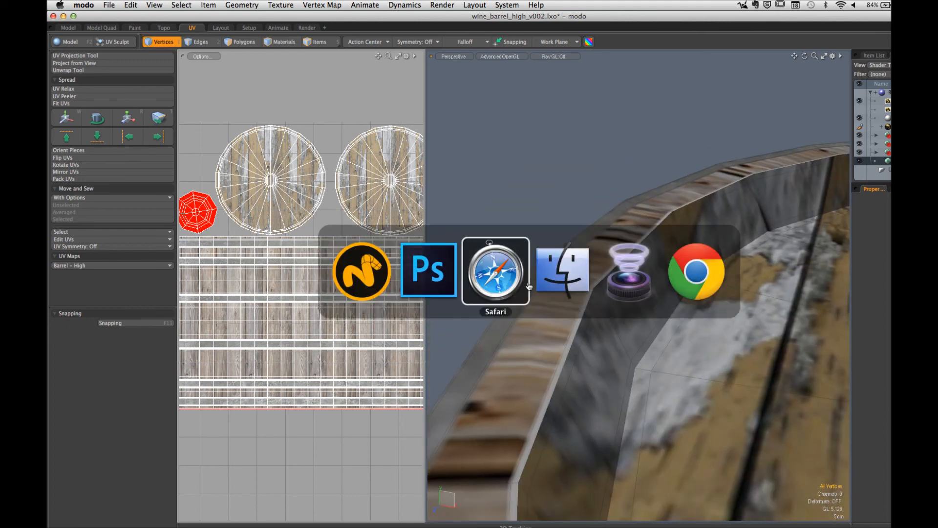
left_click(443, 279)
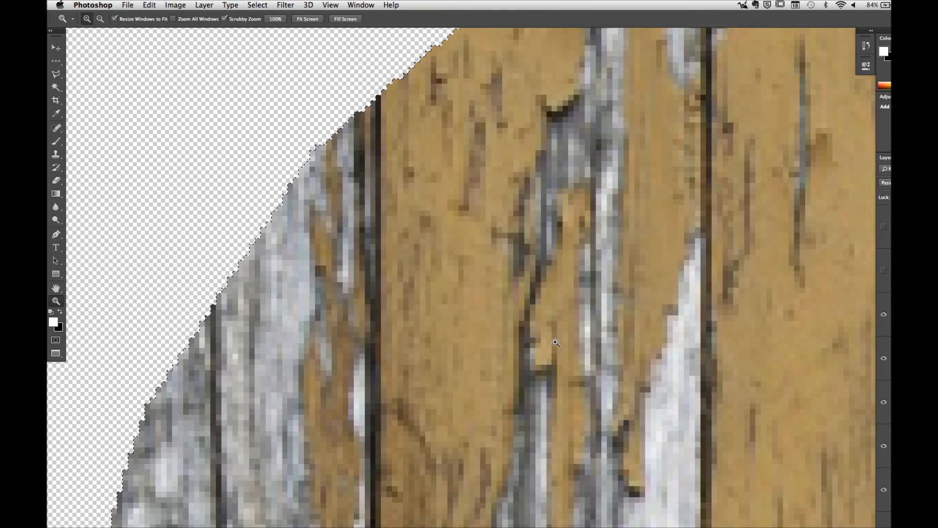
left_click_drag(547, 342, 456, 349, "alt")
left_click_drag(589, 475, 554, 255)
left_click_drag(550, 308, 650, 311)
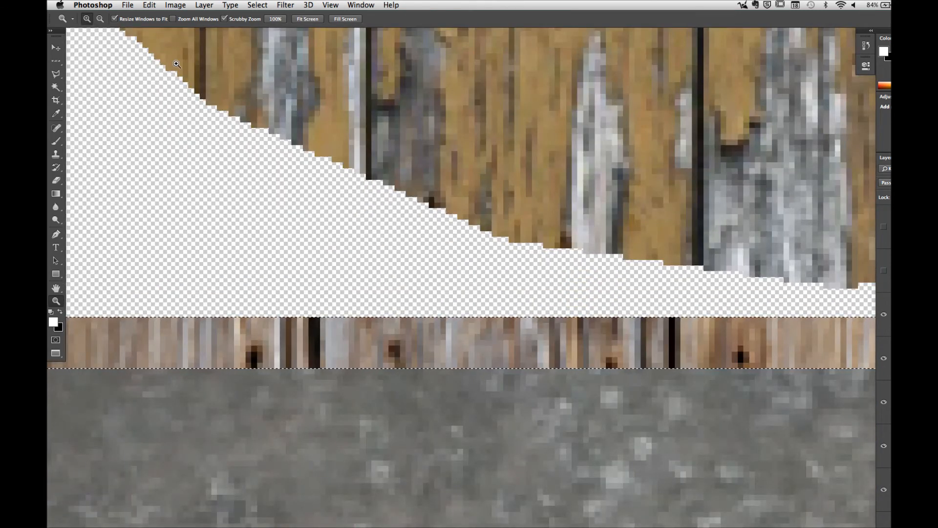
left_click(182, 6)
mouse_move(161, 6)
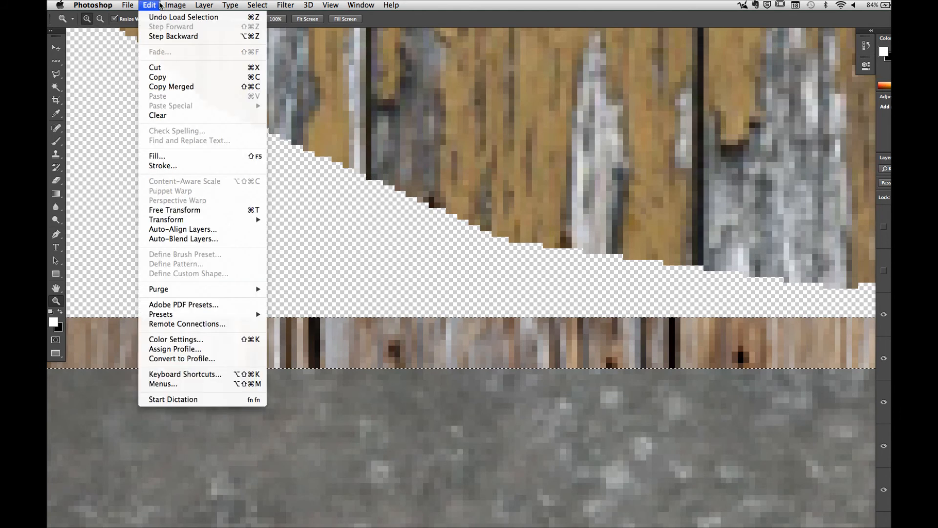
mouse_move(258, 6)
mouse_move(267, 130)
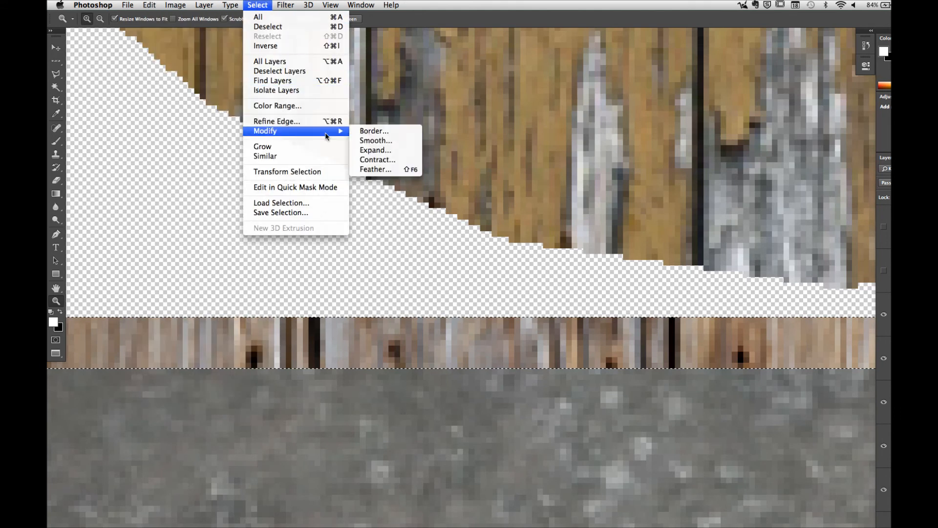
left_click(385, 150)
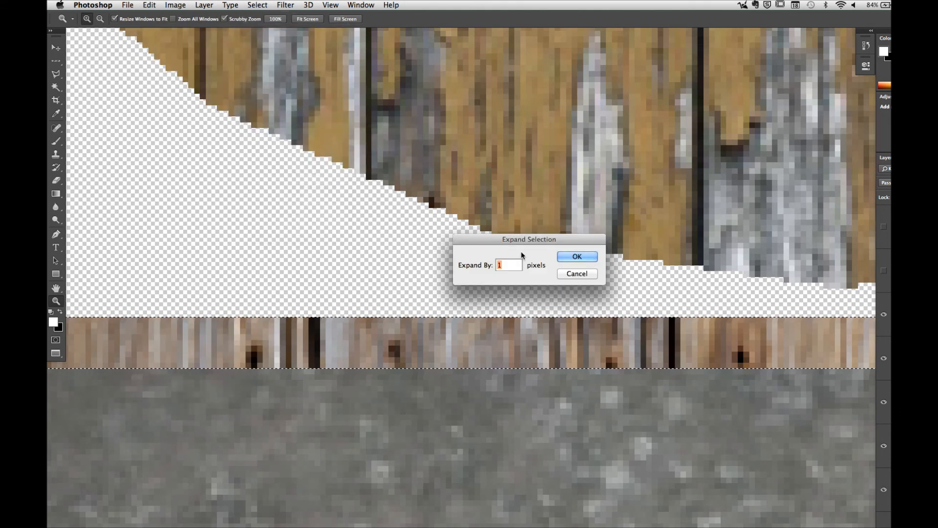
left_click(591, 256)
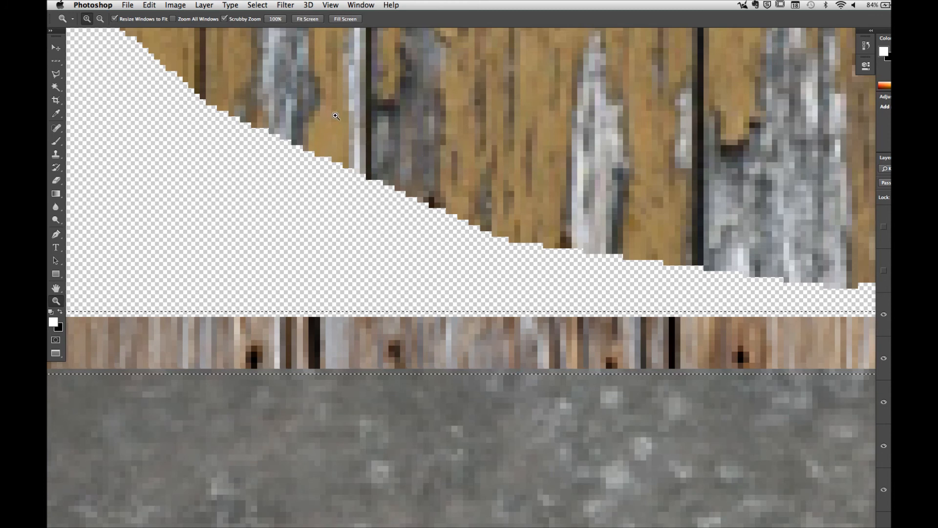
Step: Fill the expanded plank selection using the existing fill settings
left_click(149, 5)
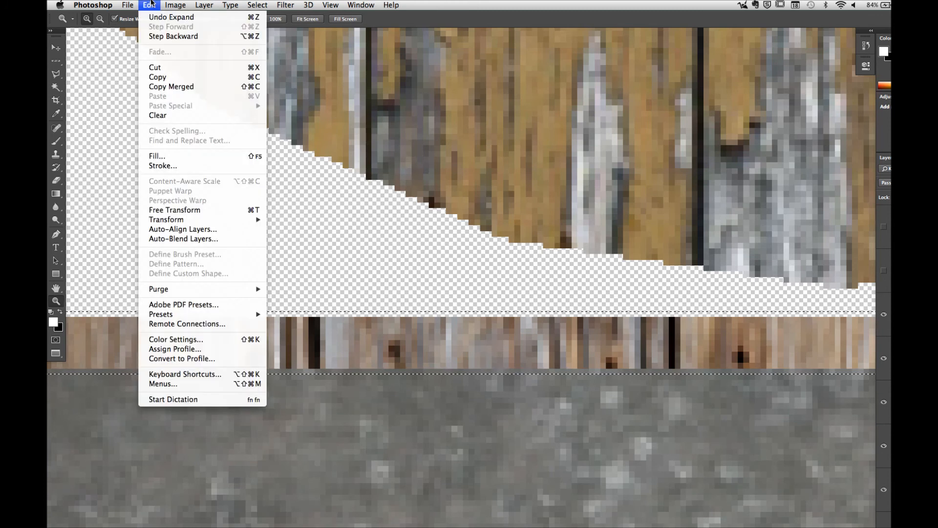
left_click(165, 156)
left_click(593, 218)
key("z")
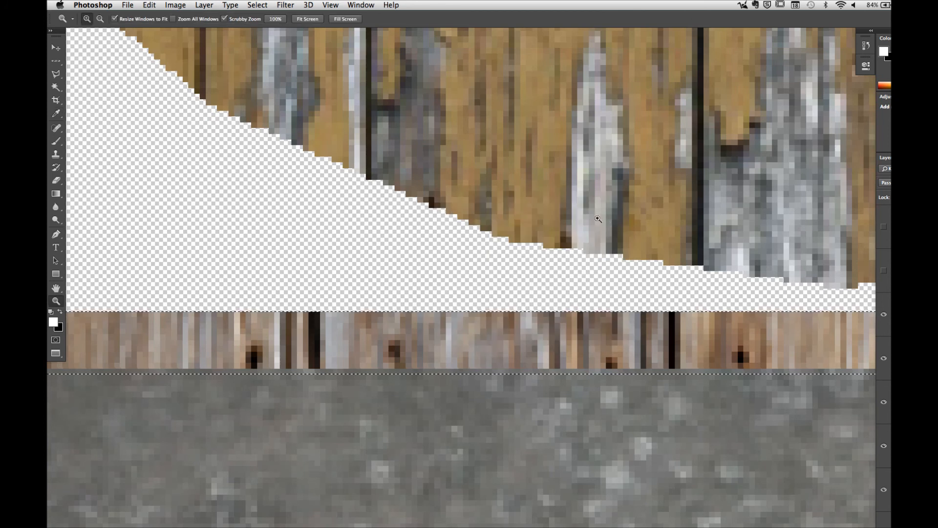
Step: Save a PNG copy over barrel_test.png on the Desktop with None / Fast compression and no interlacing
left_click(148, 4)
mouse_move(127, 5)
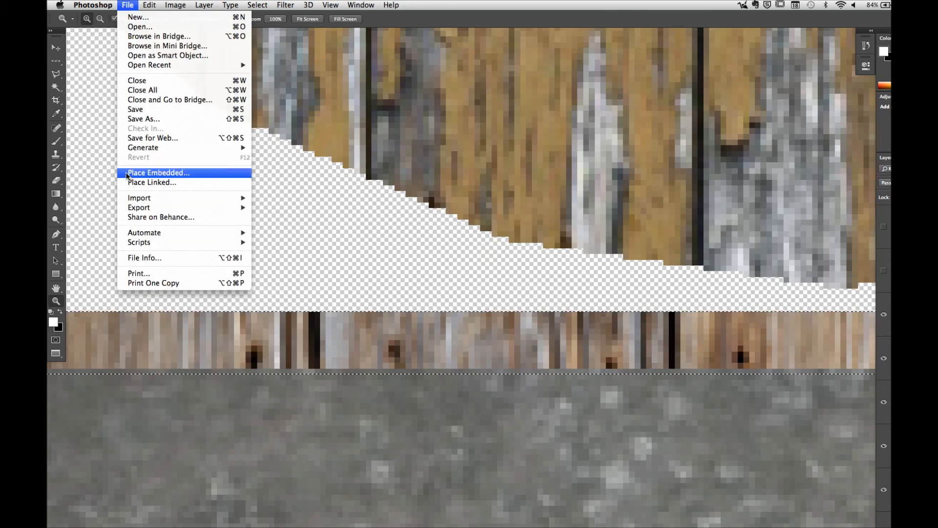
left_click(149, 120)
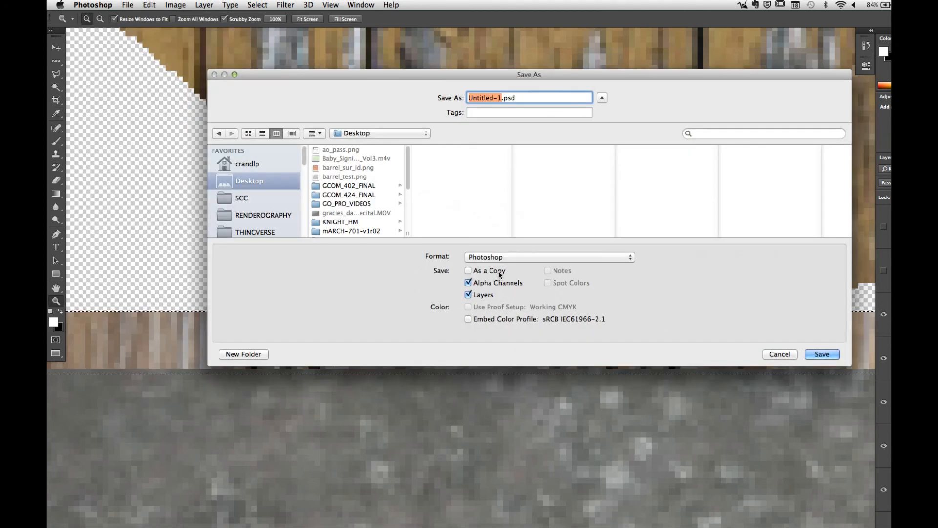
left_click(498, 256)
left_click(505, 394)
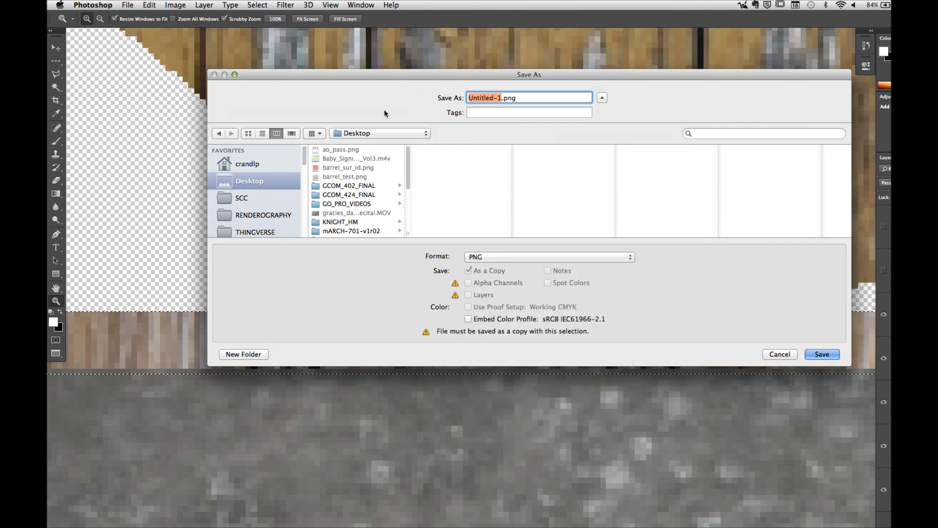
left_click(353, 177)
left_click(832, 358)
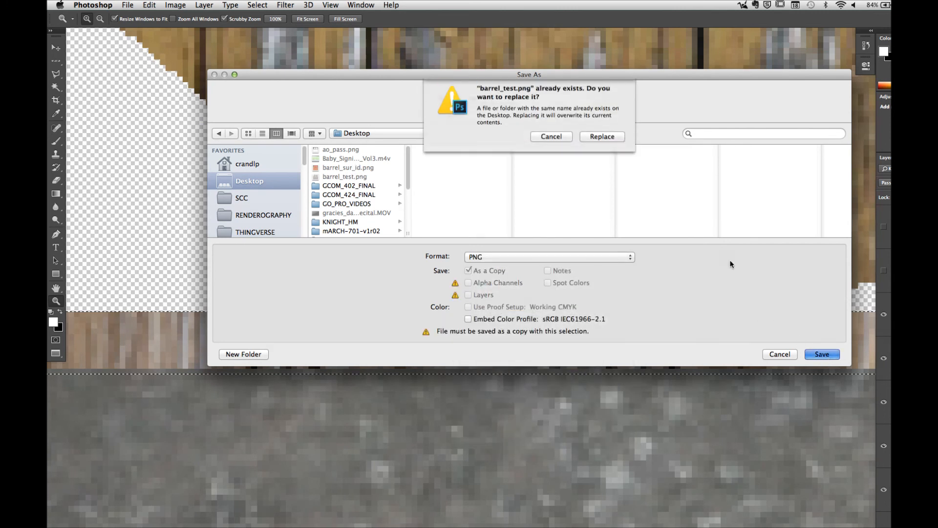
left_click(613, 141)
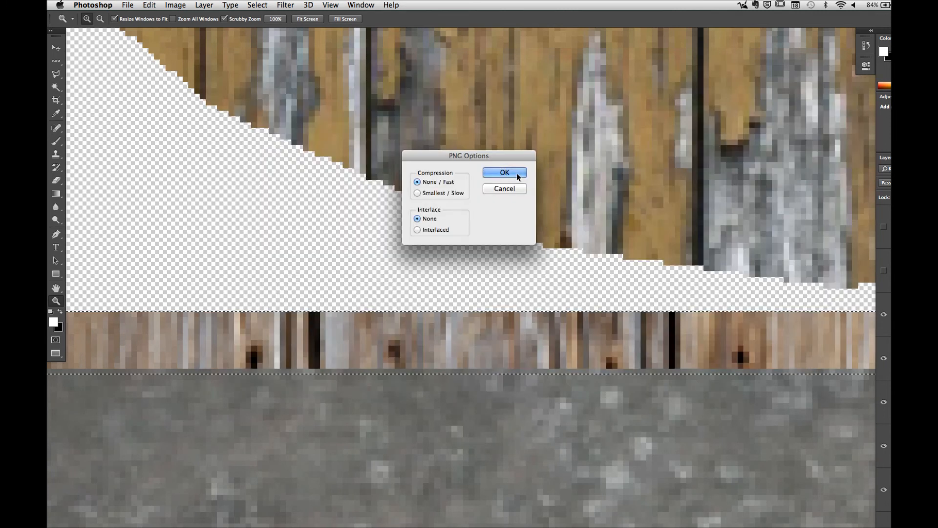
left_click(504, 173)
Step: Switch to modo and reload the changed barrel texture image to update the rim
left_click(467, 519)
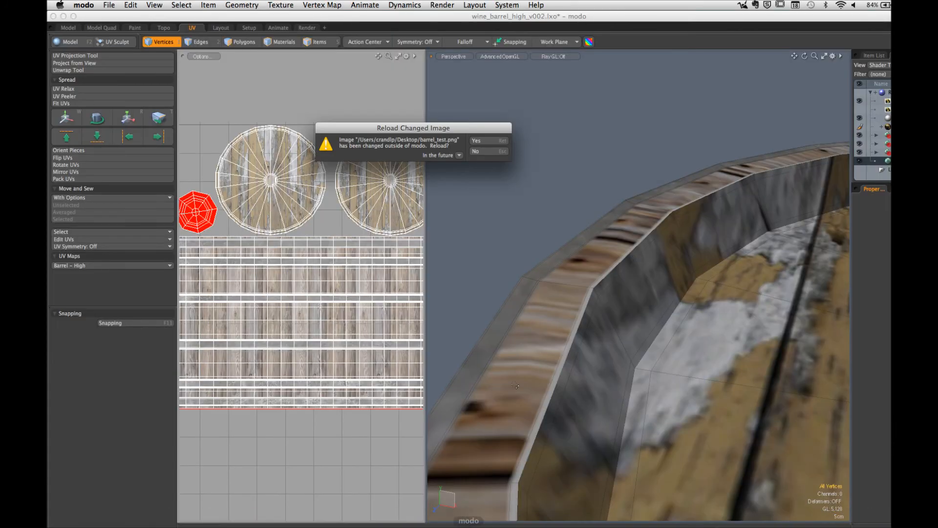
left_click(478, 140)
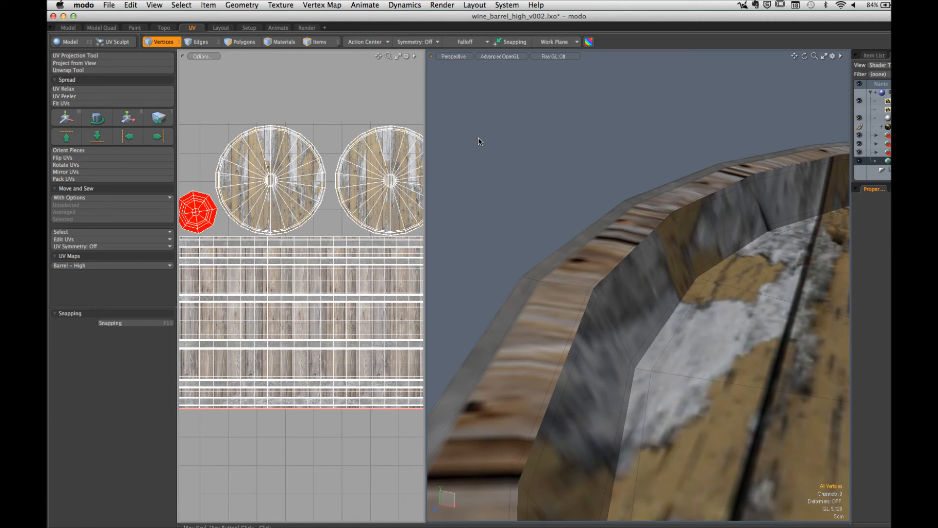
Step: Switch to Photoshop, show the ambient occlusion layer and clear the plank selection
mouse_move(496, 526)
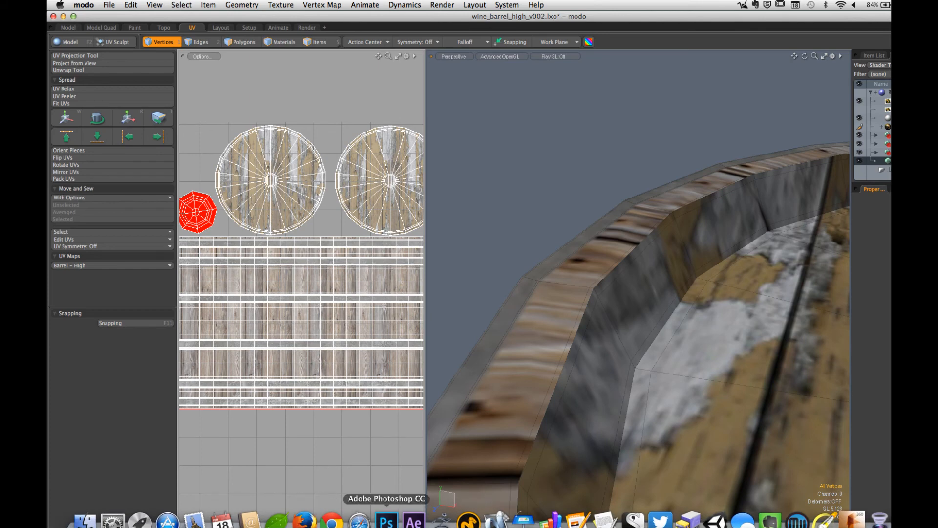
left_click(386, 520)
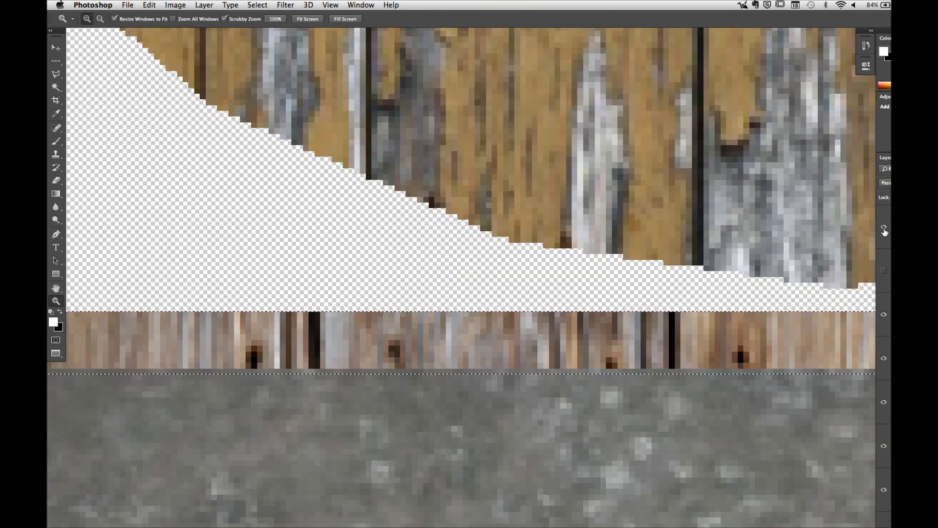
left_click(884, 228)
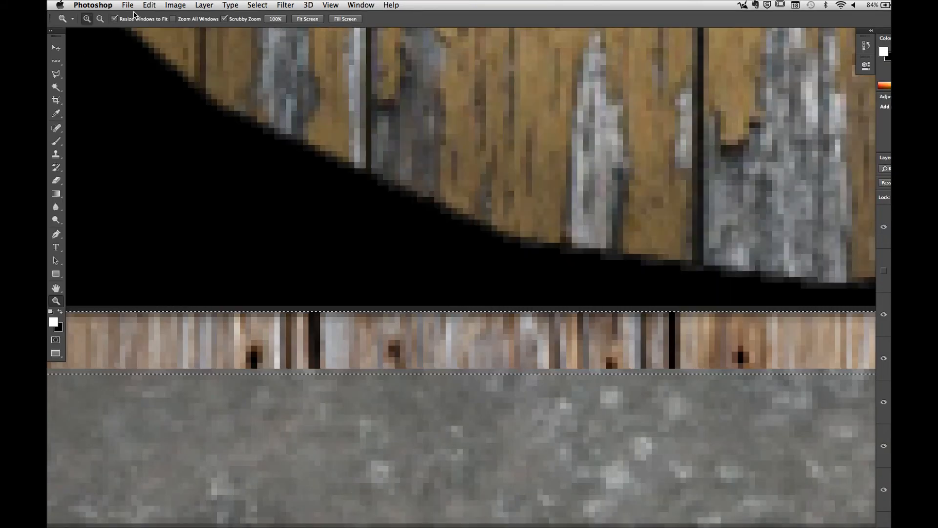
key("super+d")
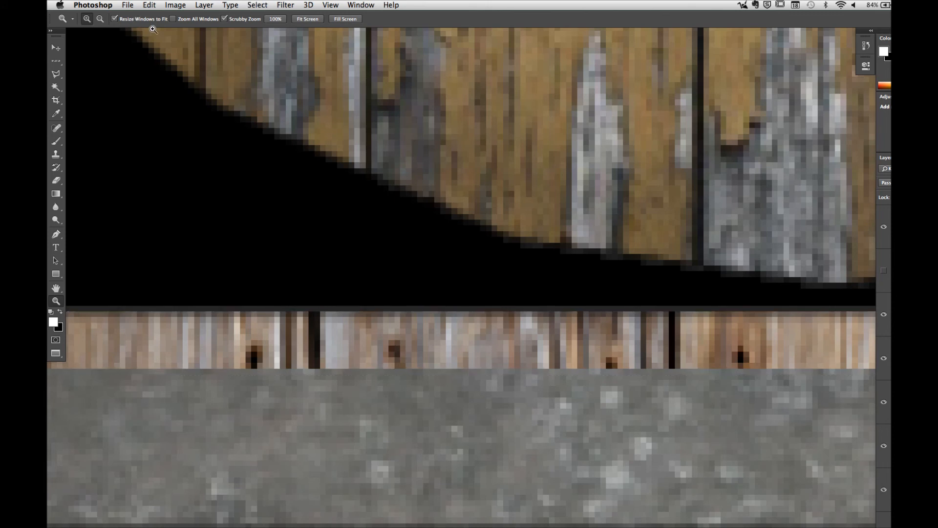
Step: Overwrite barrel_test.png on the Desktop with a PNG copy of the updated texture, using None / Fast compression and no interlacing
left_click(128, 5)
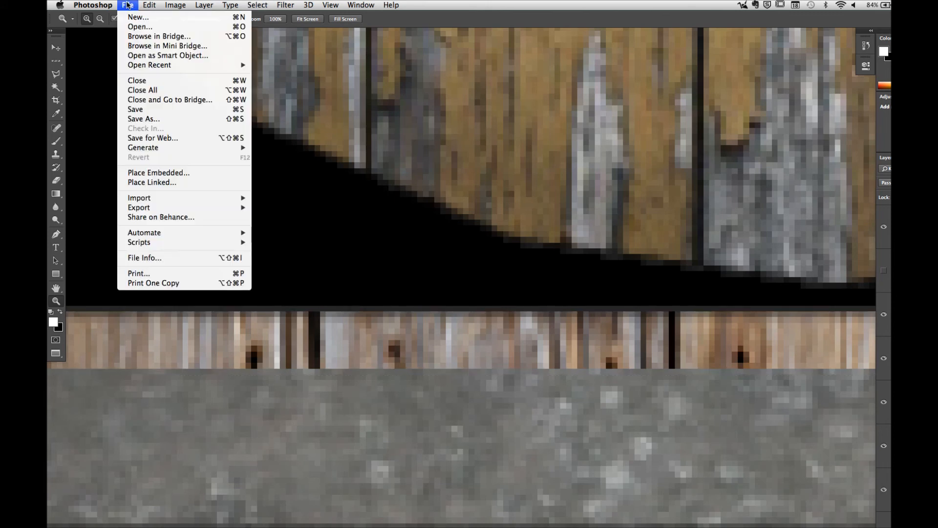
left_click(147, 119)
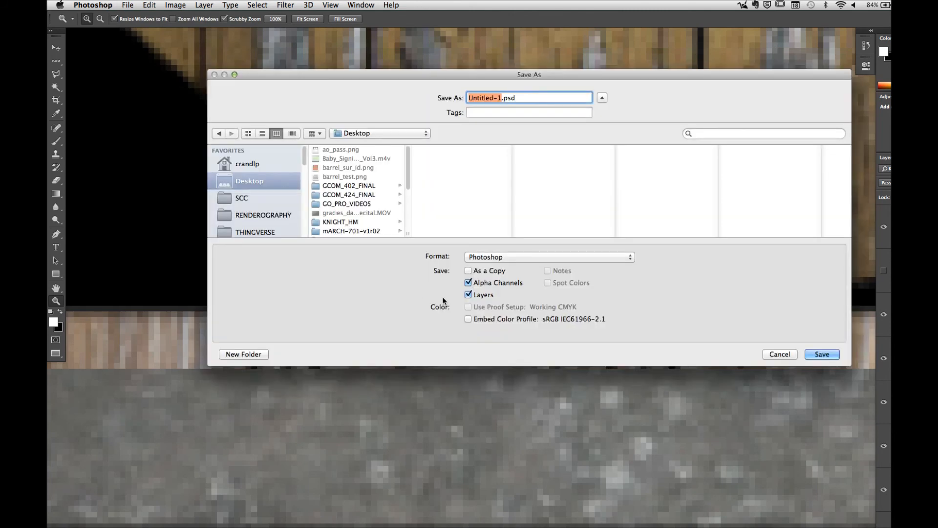
left_click(541, 263)
left_click(513, 395)
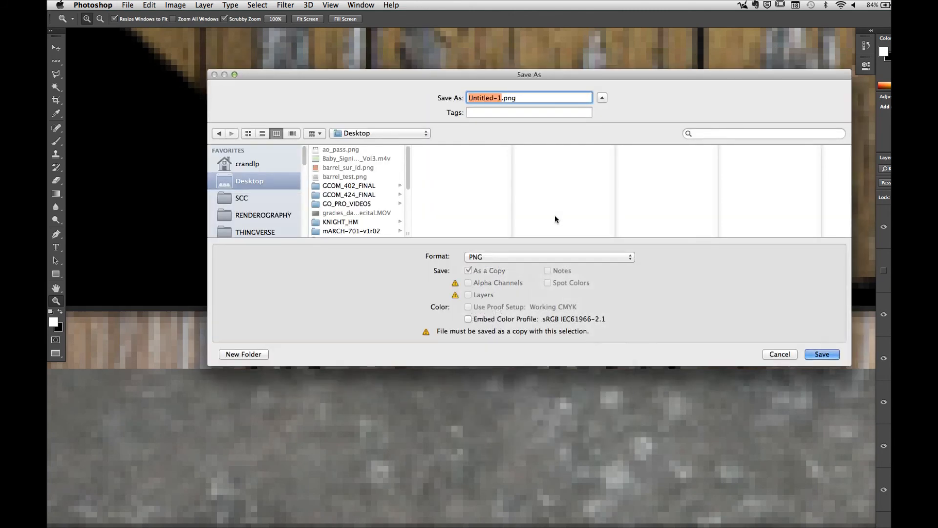
left_click(344, 176)
left_click(805, 352)
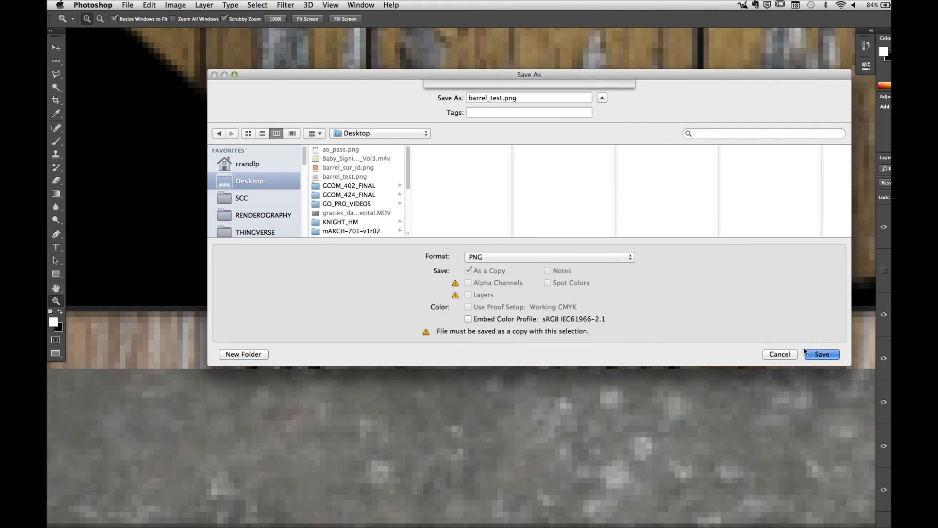
left_click(606, 143)
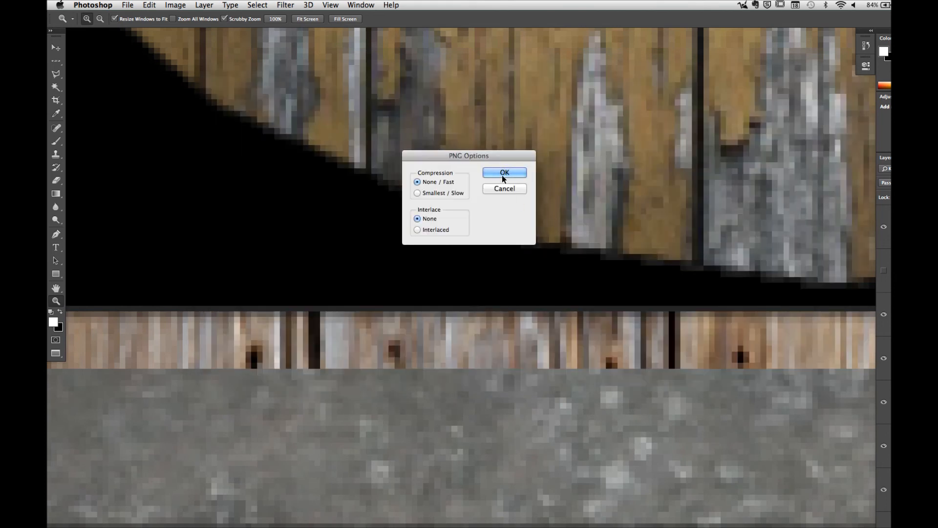
left_click(503, 172)
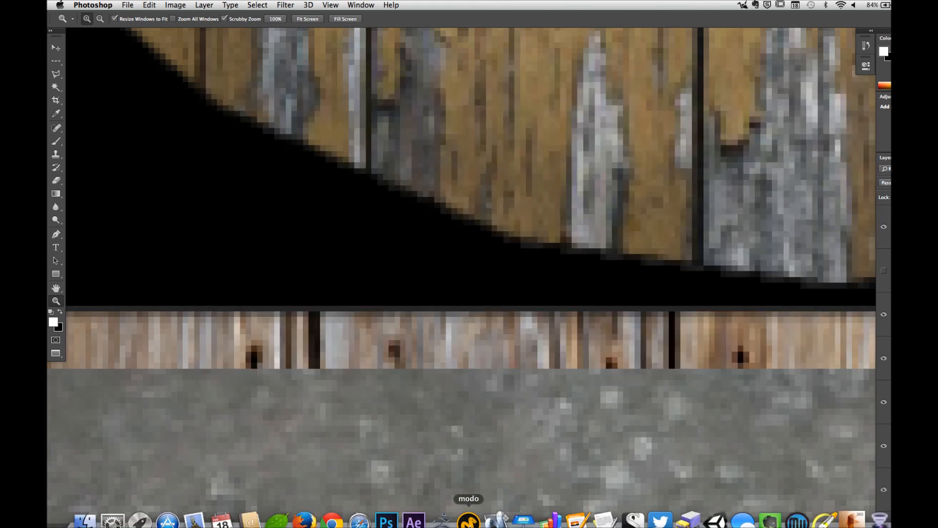
Step: Switch to modo and add a render output to the shader tree with its effect set to Alpha
left_click(468, 521)
left_click(496, 141)
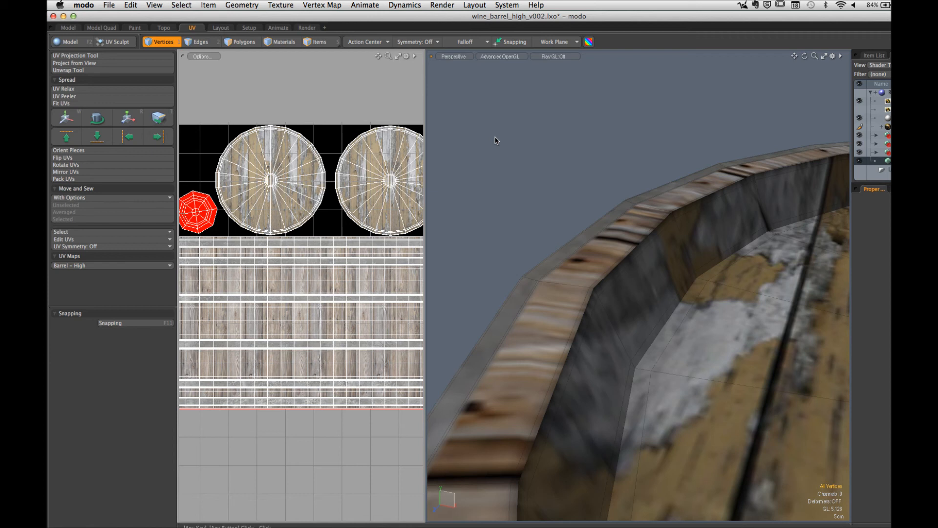
left_click_drag(426, 98, 446, 97)
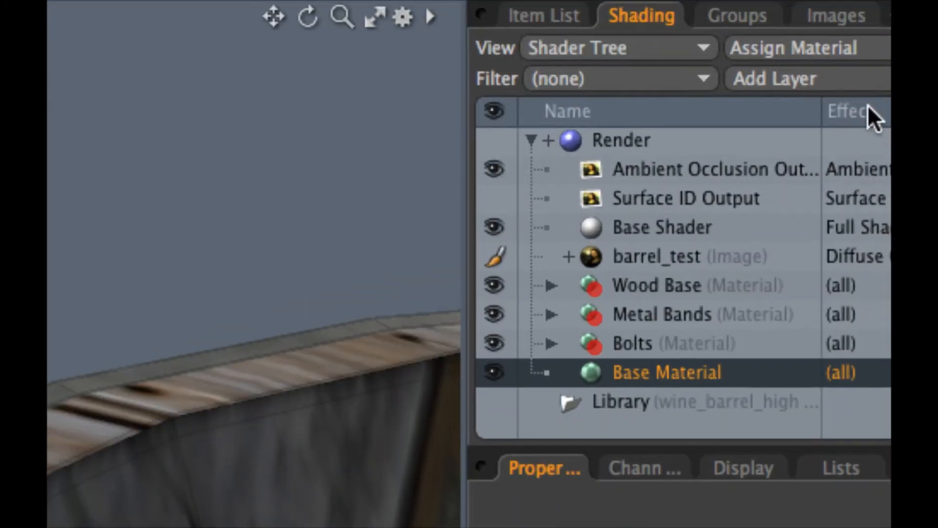
left_click(835, 81)
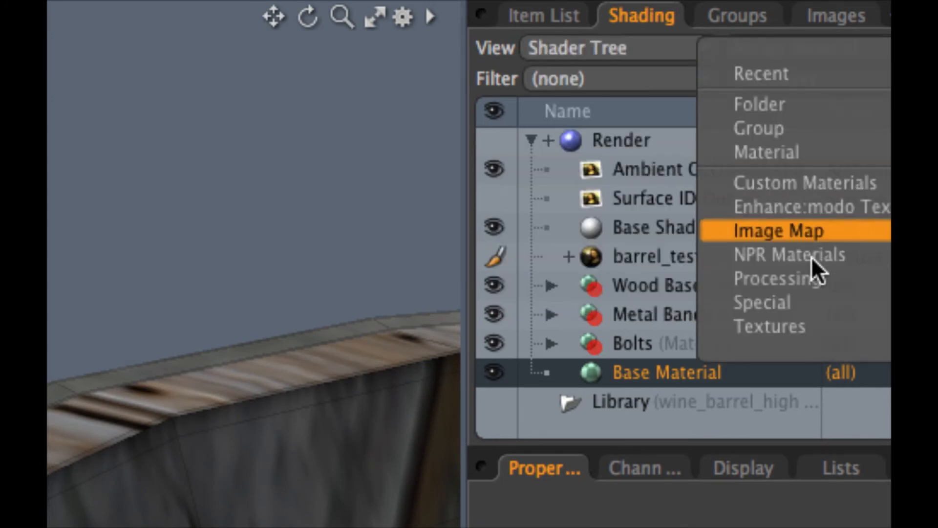
mouse_move(800, 297)
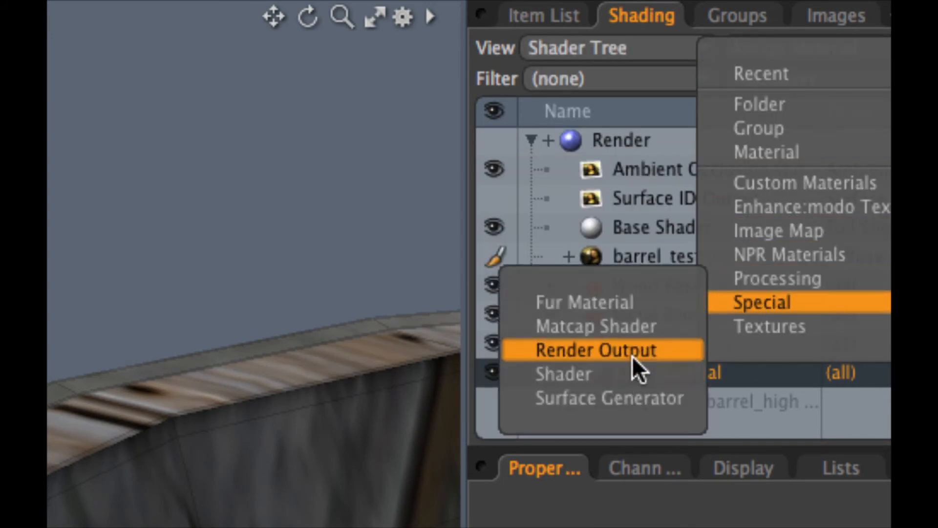
left_click(616, 350)
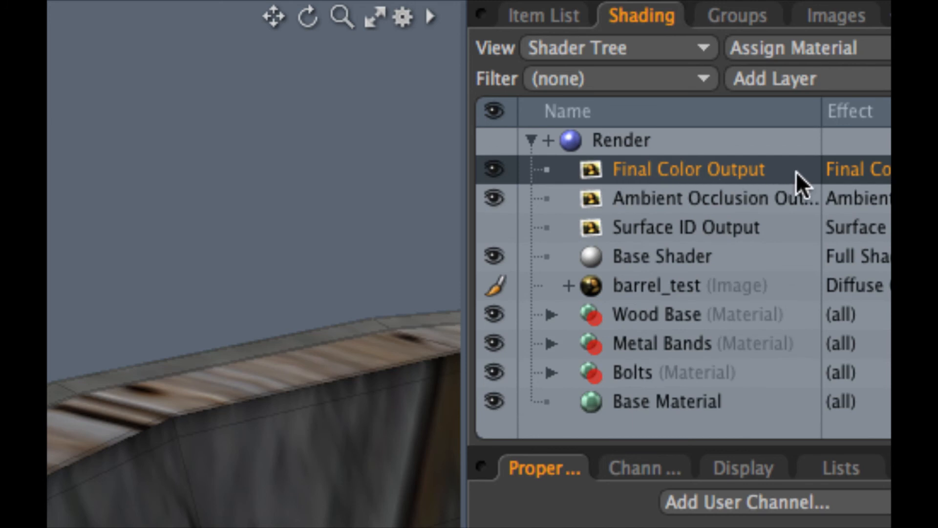
left_click(882, 170)
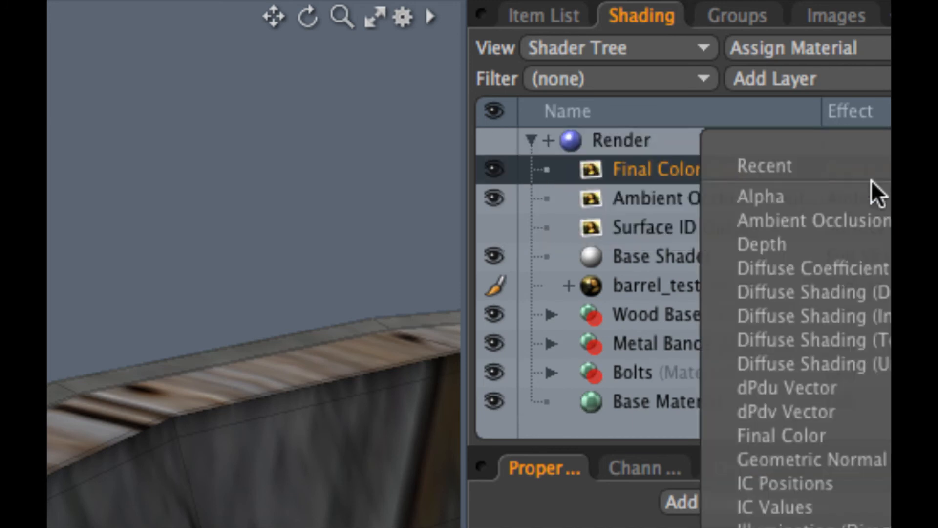
left_click(870, 191)
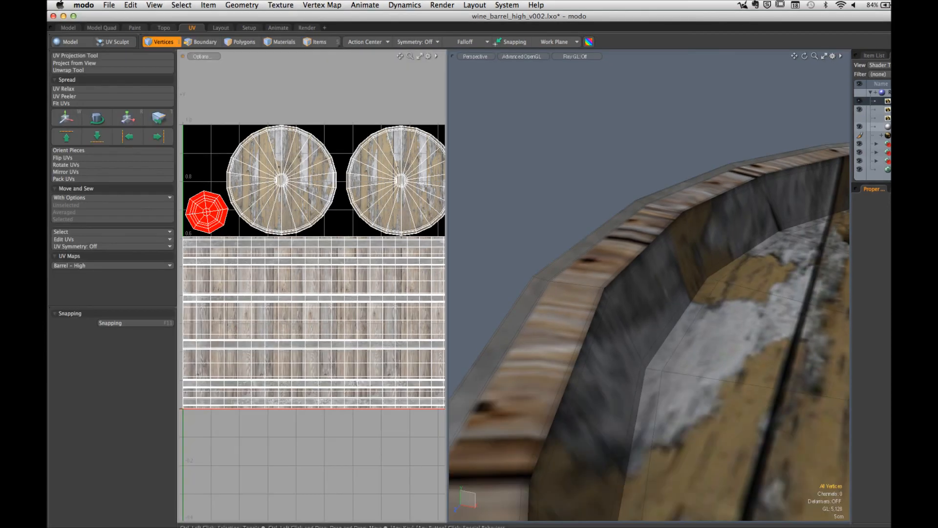
Step: Show the barrel's vertex map list with its UV map and bake to the render outputs
left_click(874, 56)
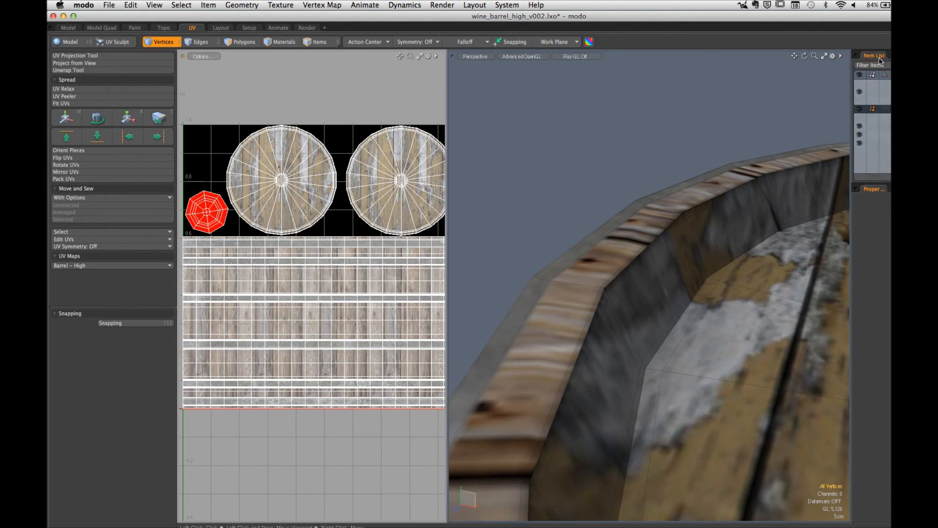
left_click(890, 189)
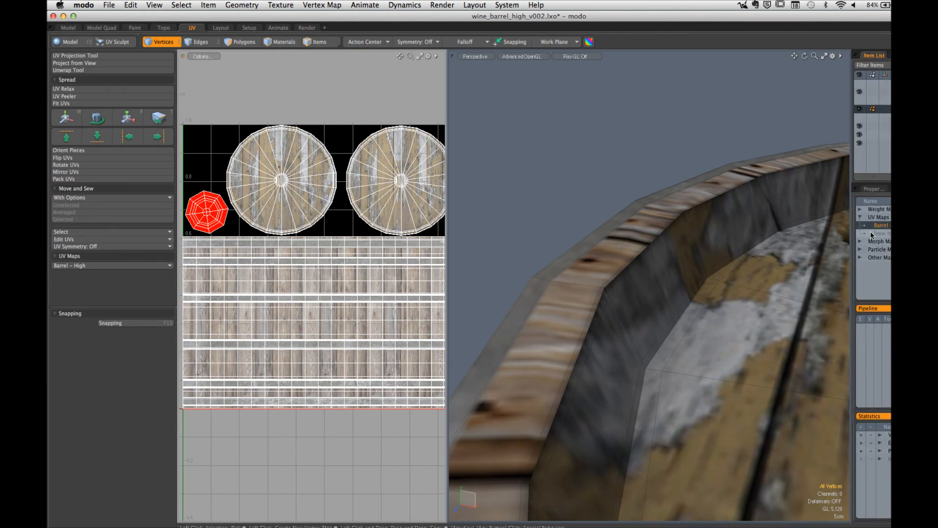
left_click(445, 6)
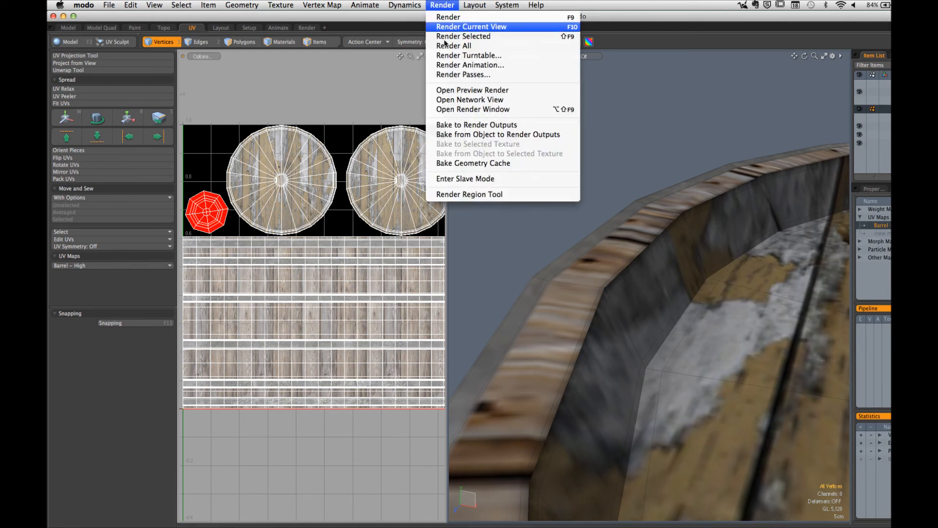
left_click(450, 125)
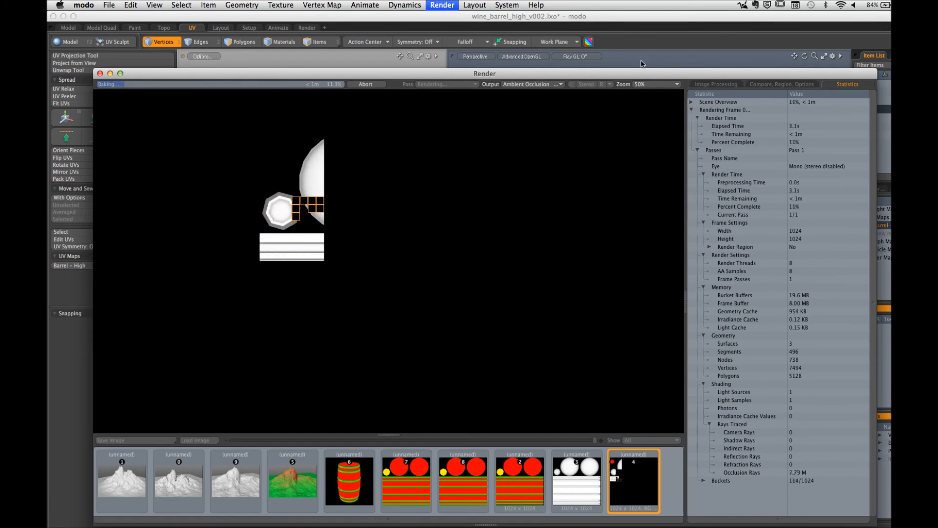
Step: Display the bake's Alpha Output and save it to the Desktop as a PNG image named alpha
left_click_drag(632, 70, 647, 34)
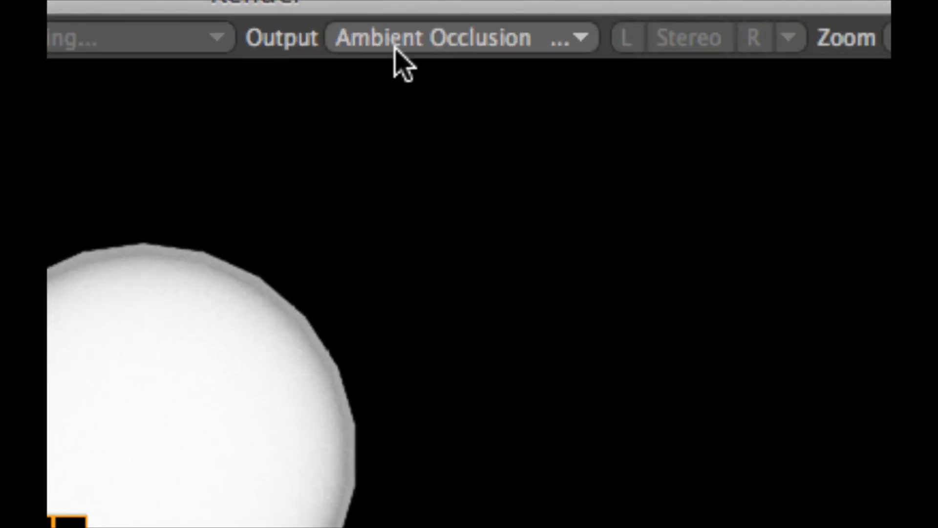
left_click(450, 40)
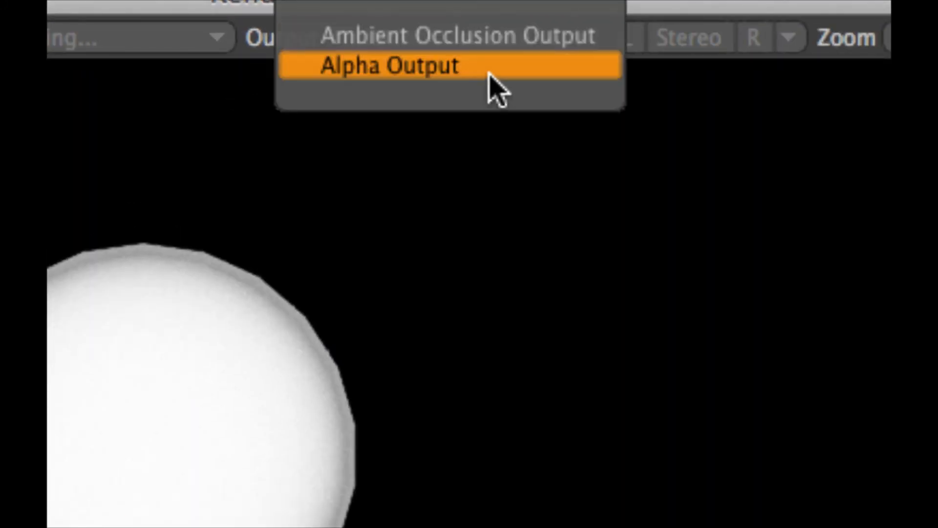
left_click(449, 67)
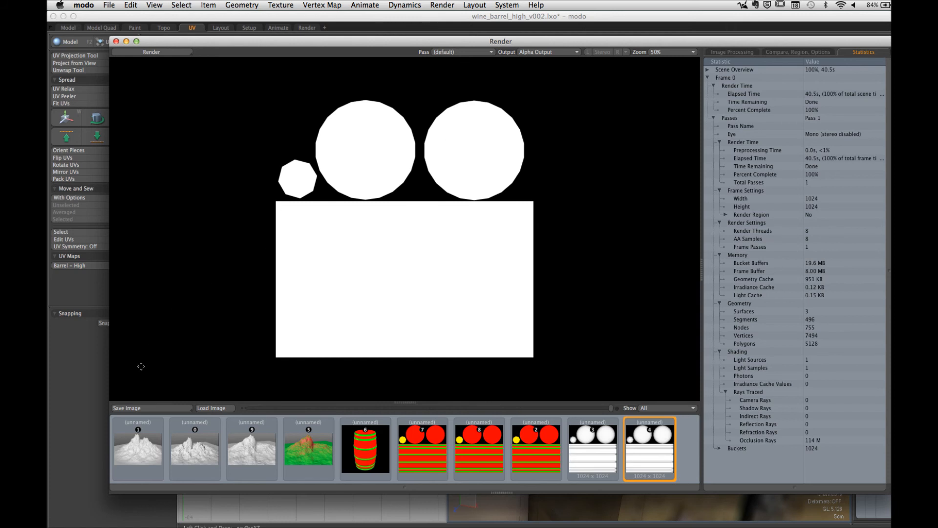
left_click(140, 408)
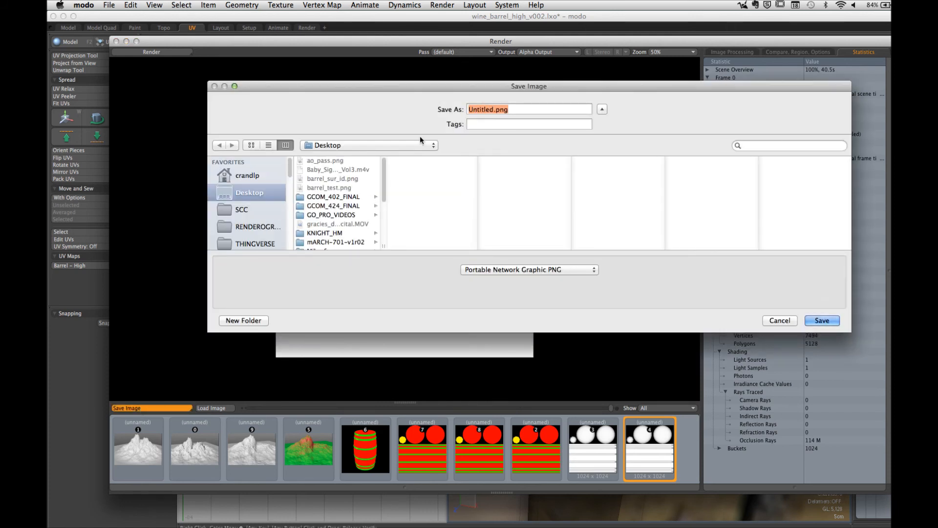
type("alpha")
left_click(814, 320)
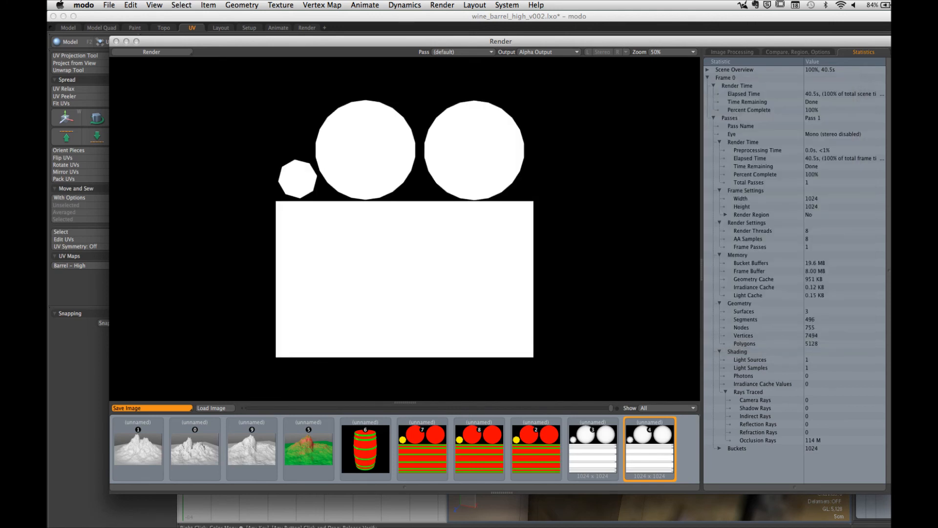
Step: Switch to Photoshop and open alpha.png from the Desktop
left_click(386, 520)
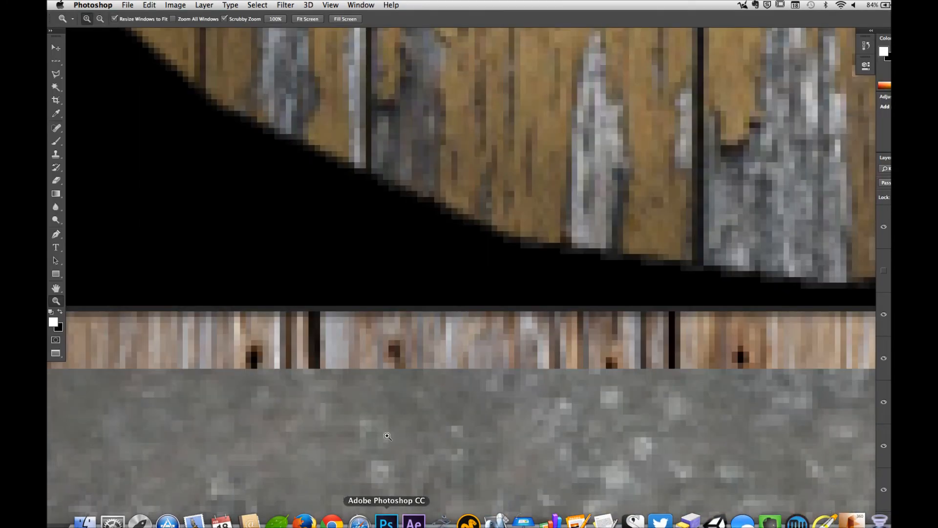
left_click(127, 5)
left_click(140, 26)
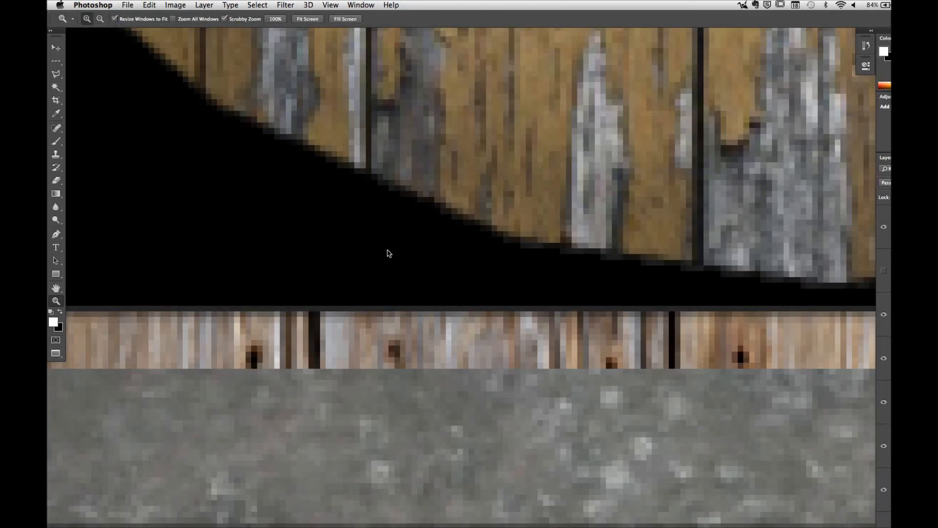
double_click(277, 85)
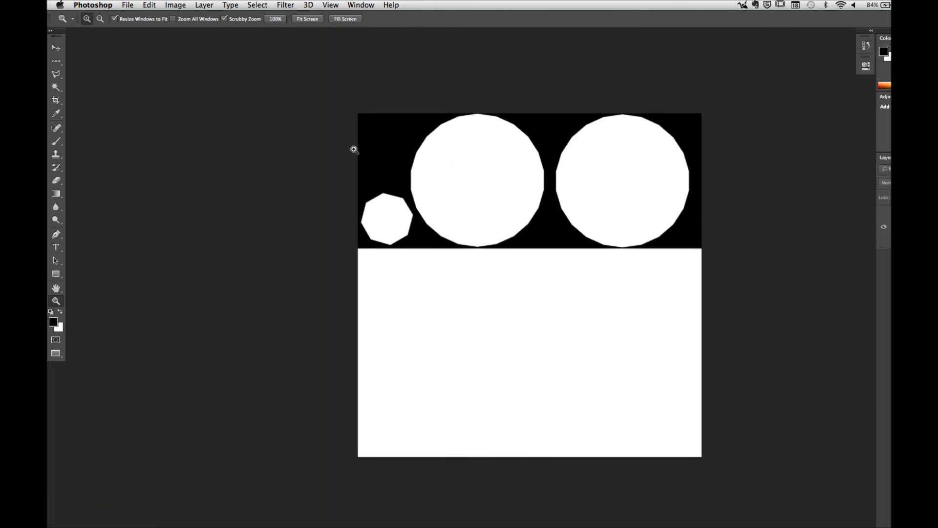
Step: Separate the document windows, copy the alpha image into Untitled-1 as a new layer and close alpha.png
key("f")
key("f")
left_click_drag(259, 36, 798, 207)
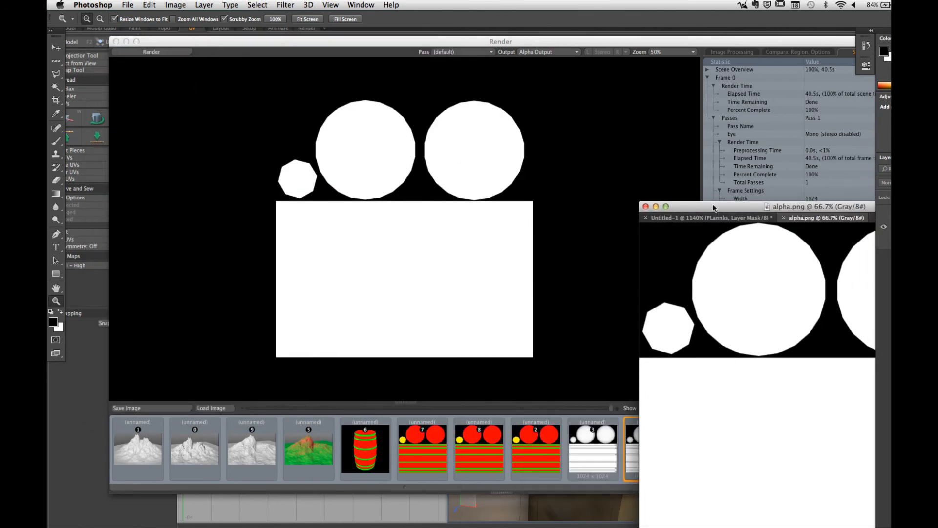
left_click_drag(716, 207, 217, 76)
left_click_drag(295, 87, 726, 327)
left_click_drag(907, 216, 194, 209)
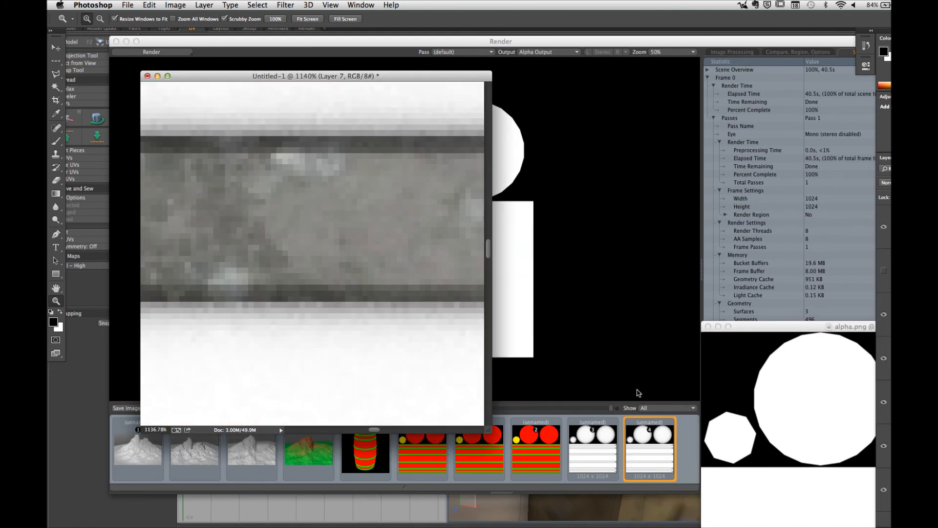
left_click_drag(723, 332, 722, 332)
left_click(708, 327)
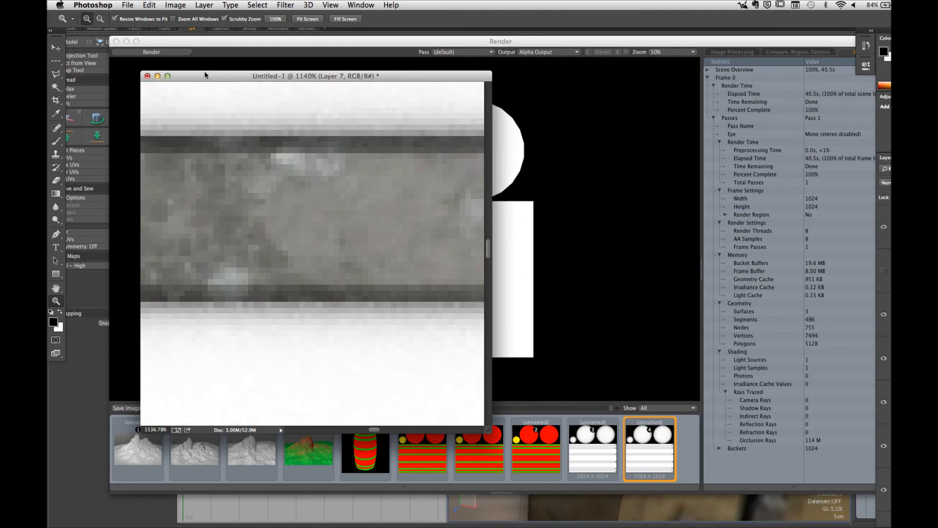
Step: Show Untitled-1 in full screen and move the new alpha layer above the other texture layers
key("f")
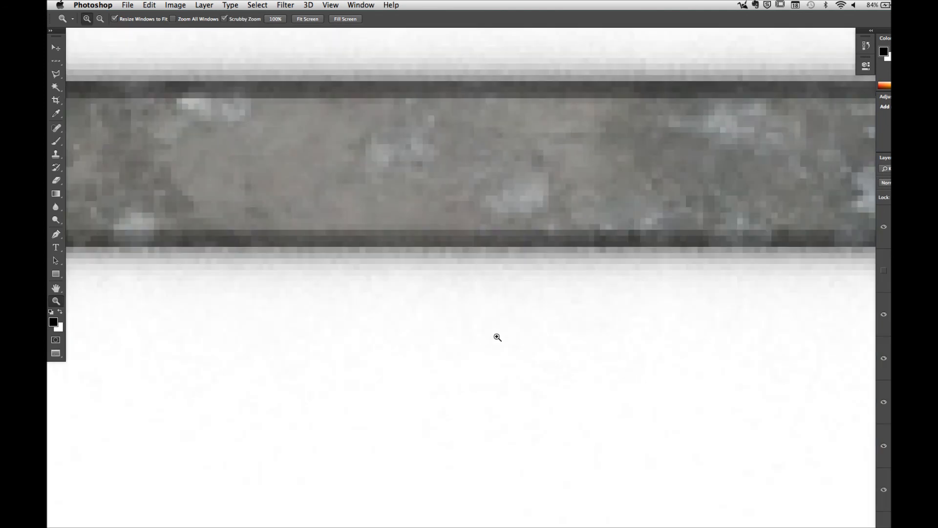
left_click_drag(496, 336, 394, 349, "alt")
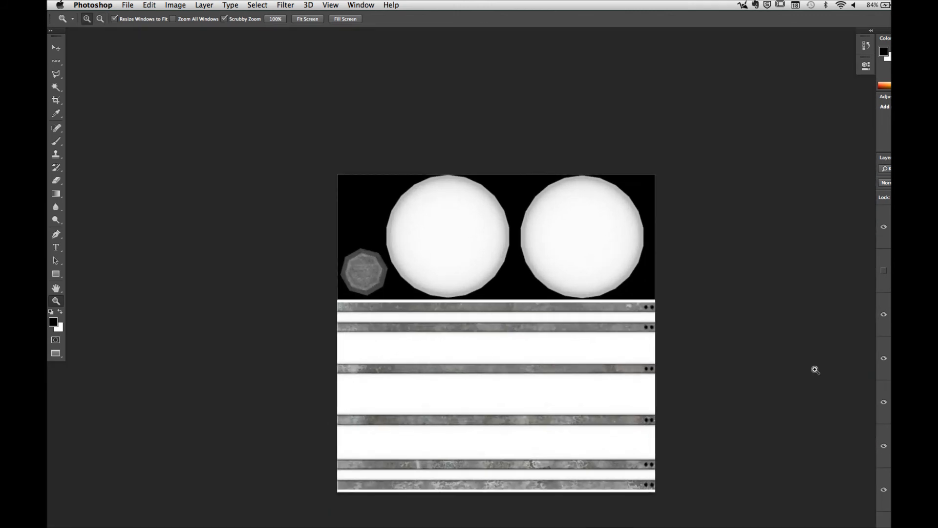
left_click_drag(904, 308, 889, 207)
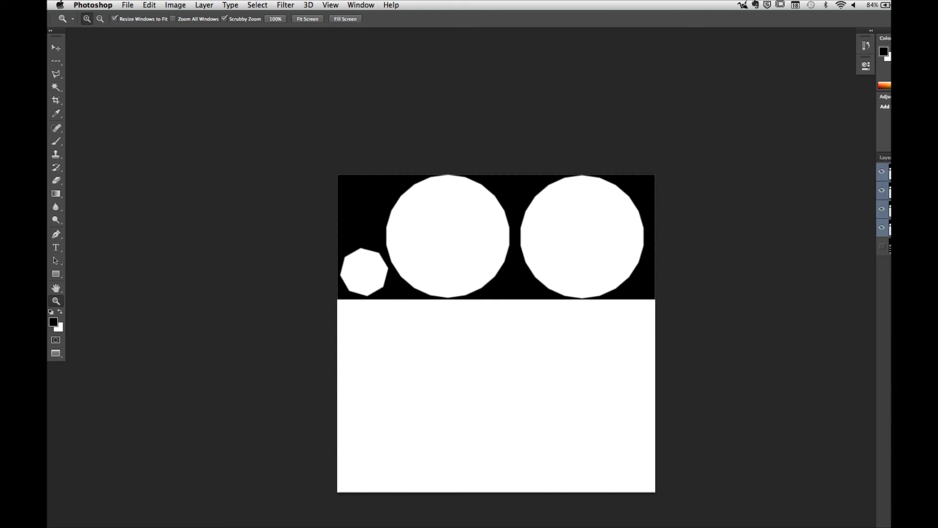
Step: Try selecting the white alpha shapes from the channels and the whole canvas from the layers, clearing each selection
left_click(890, 172, "super")
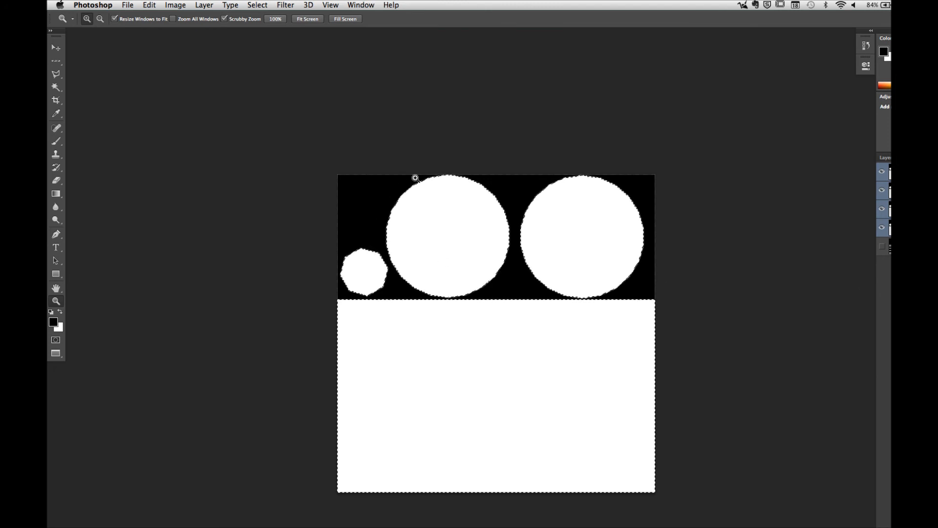
left_click(884, 157)
key("super+d")
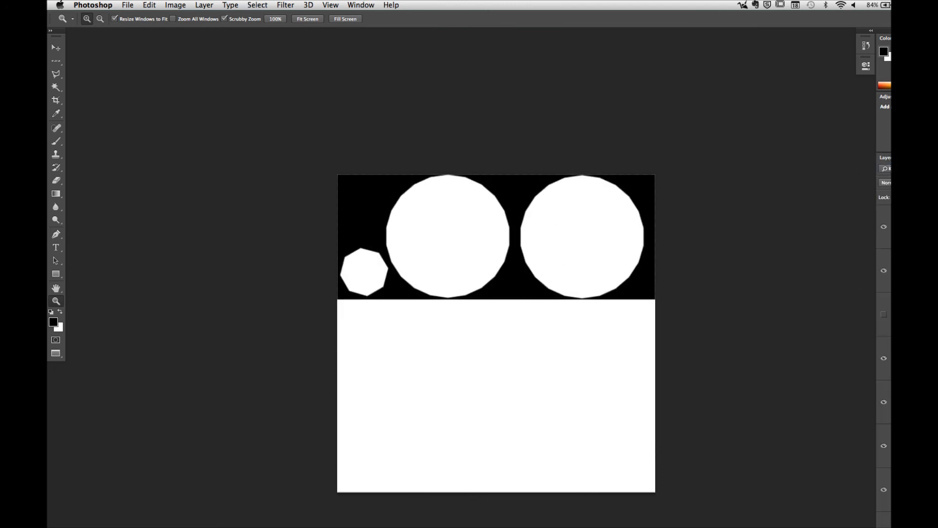
key("super+a")
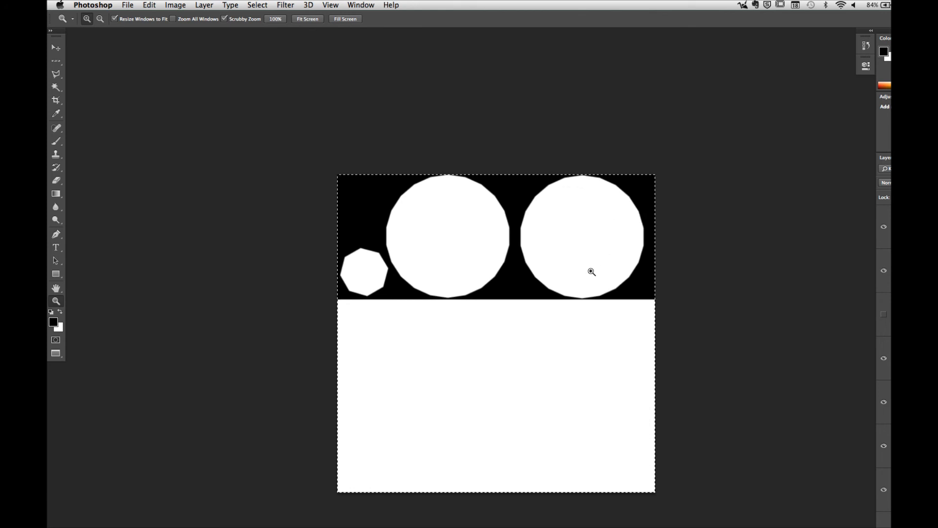
key("super+d")
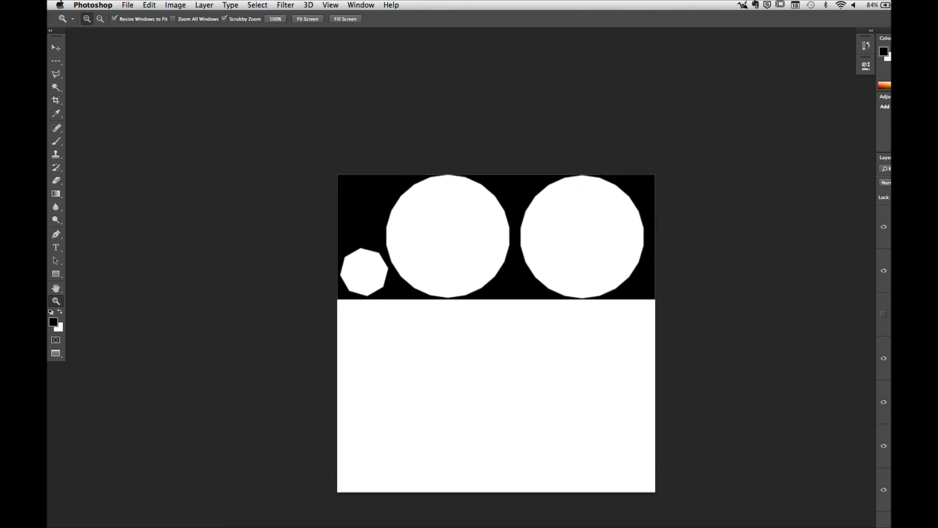
Step: Load the white alpha shapes as a selection from the channels and return to the layers
left_click(908, 157)
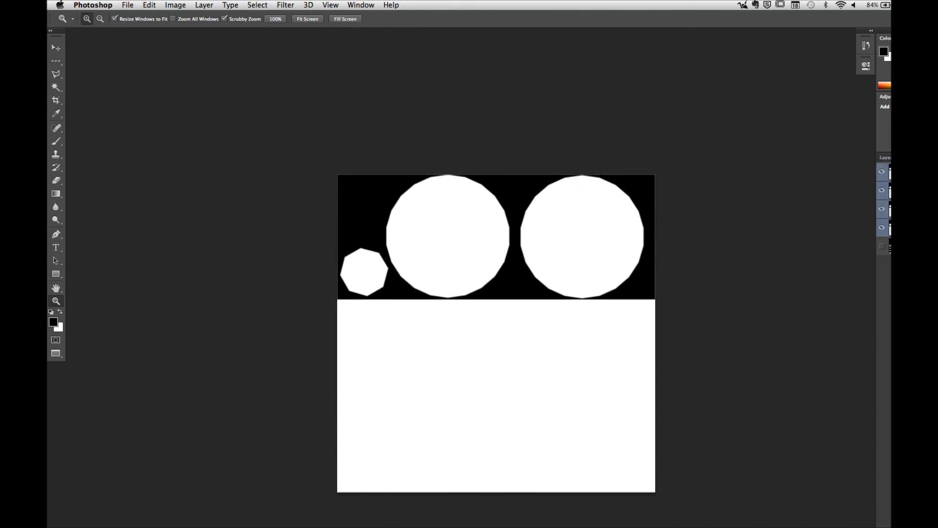
left_click(897, 172, "super")
left_click(890, 158)
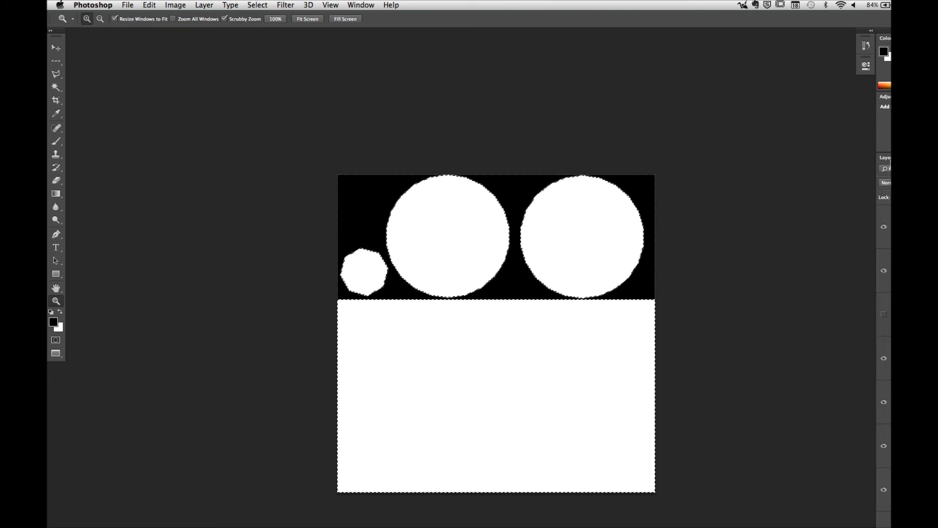
Step: Hide the alpha layer and mask the Multiply layer below it to the selected UV shapes
left_click(883, 226)
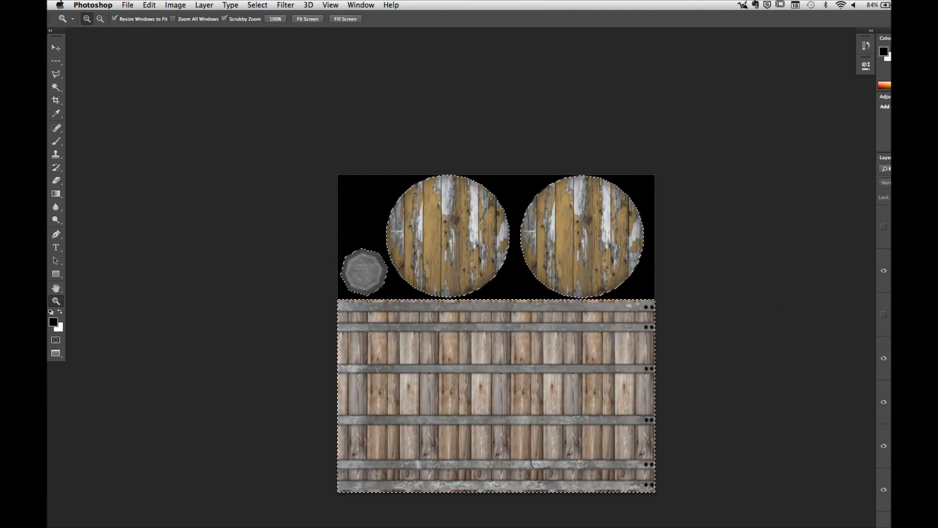
left_click(909, 270)
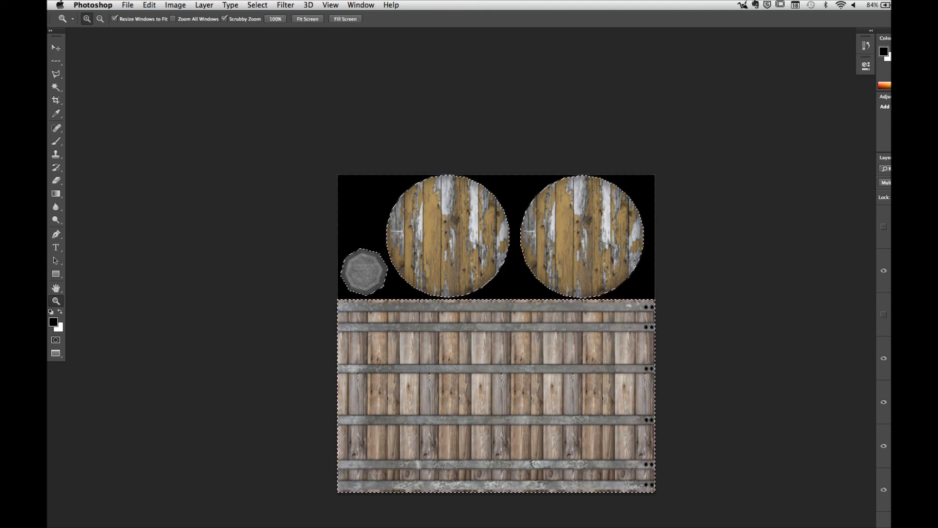
left_click(923, 526)
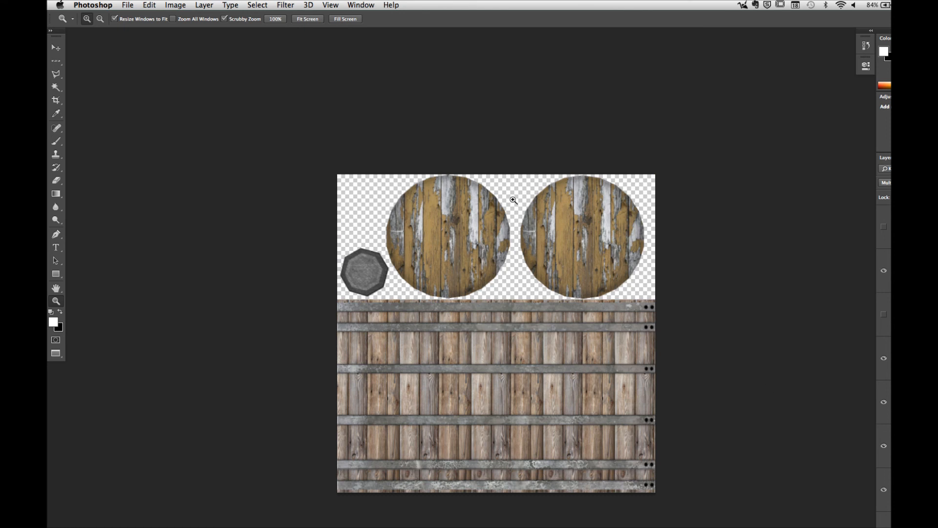
Step: Save a PNG copy of the texture over barrel_test.png on the Desktop, with no compression and no interlacing
left_click(131, 6)
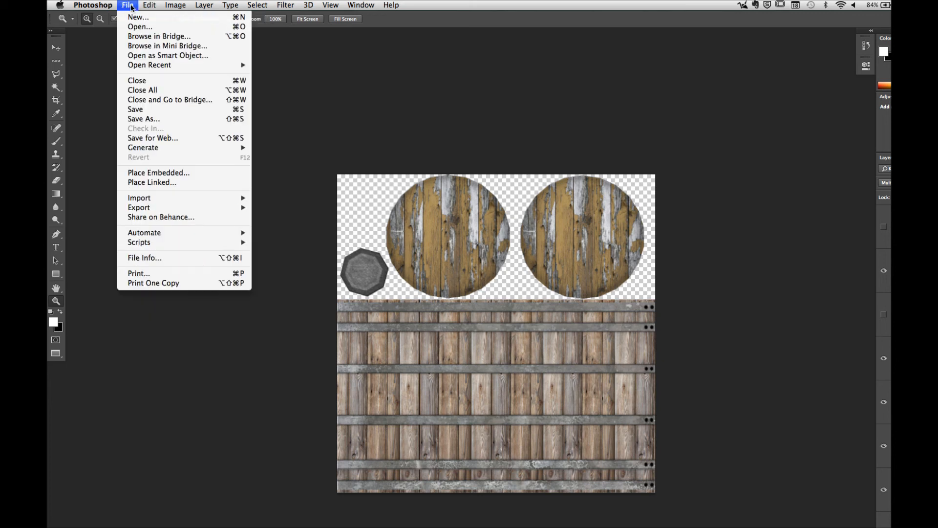
left_click(135, 119)
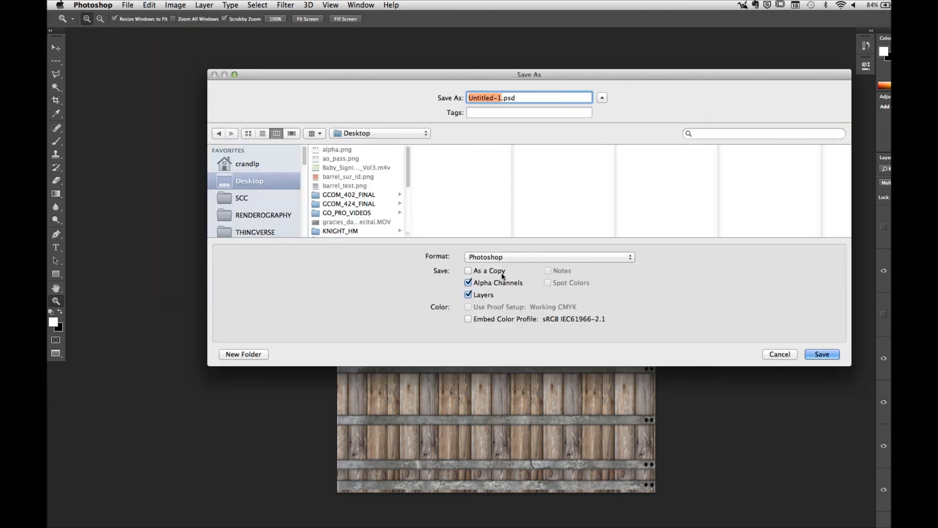
left_click(501, 259)
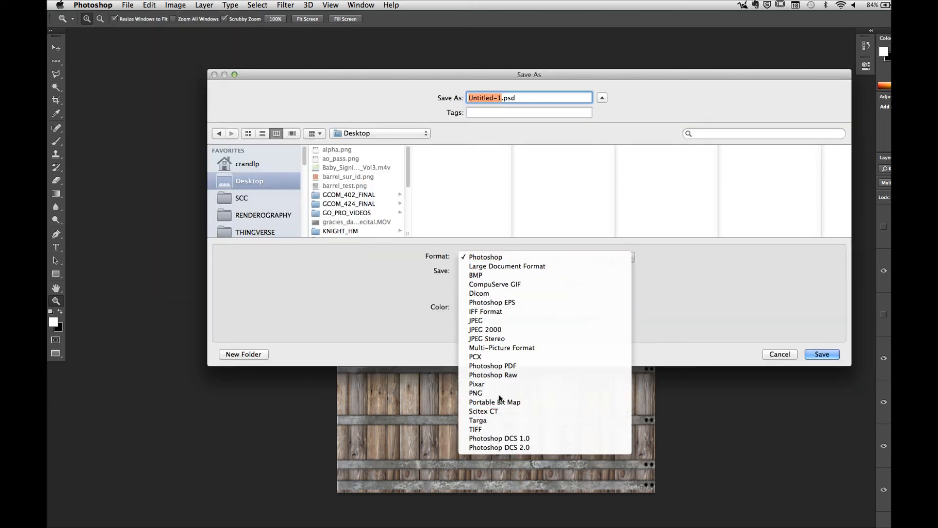
left_click(498, 393)
left_click(367, 185)
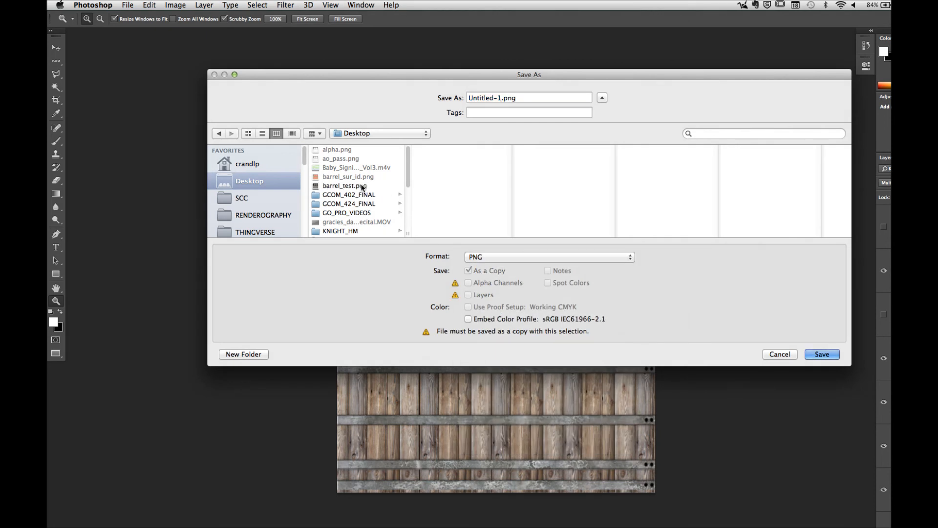
left_click(822, 354)
left_click(608, 143)
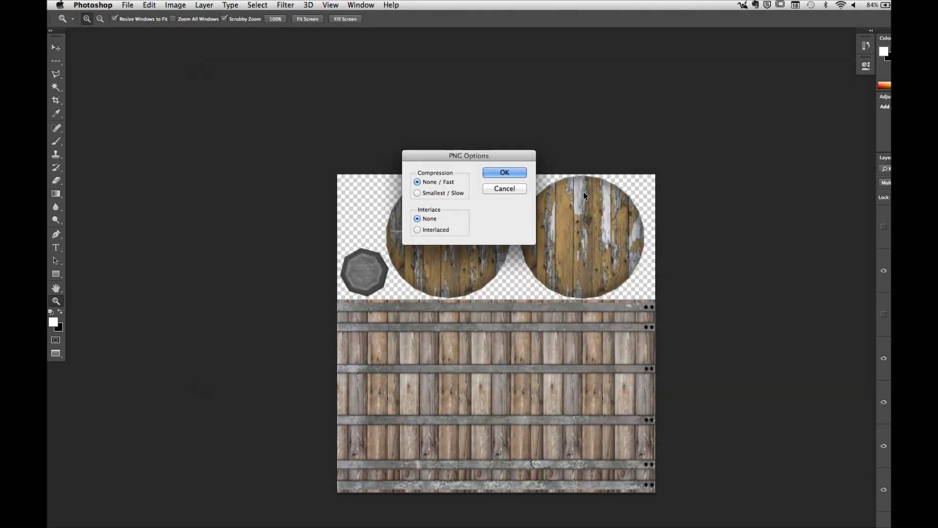
left_click(522, 173)
Step: Switch to modo and close the Render window to return to the barrel's UV and perspective views
mouse_move(551, 522)
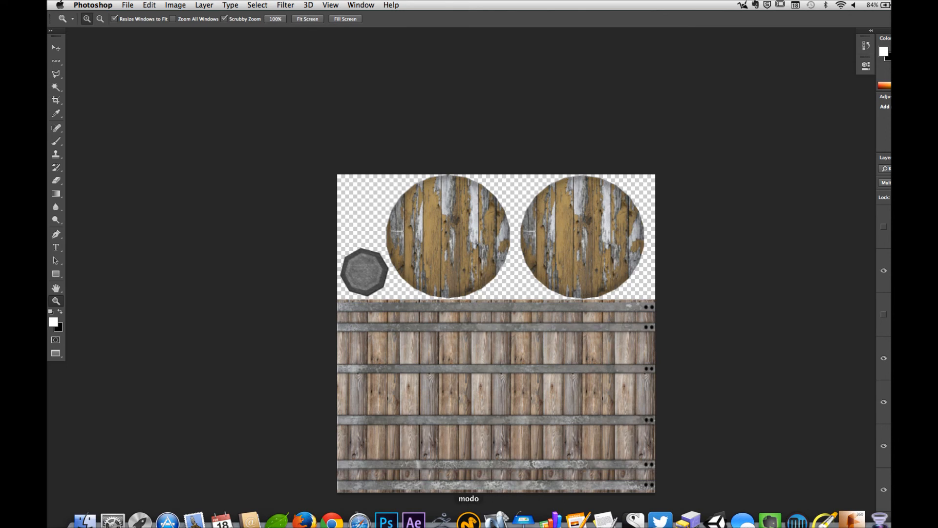
left_click(468, 521)
left_click(493, 143)
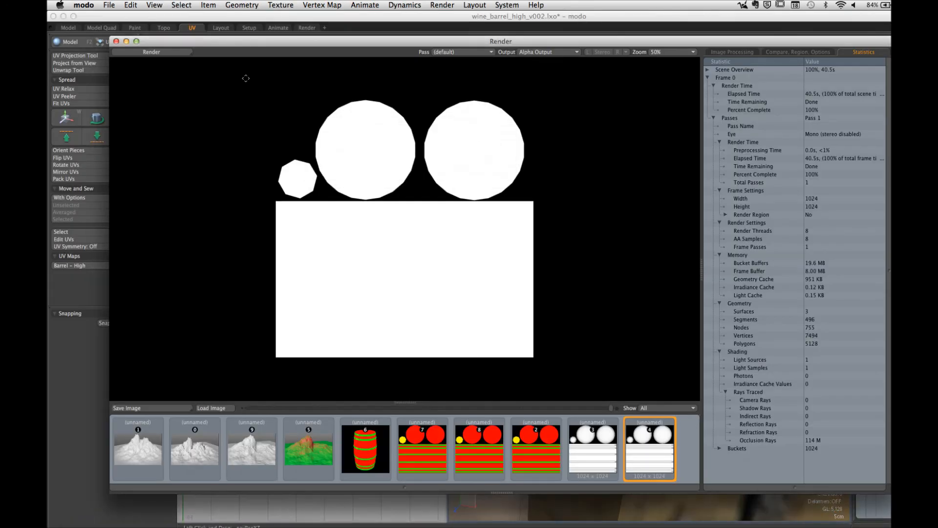
left_click(116, 41)
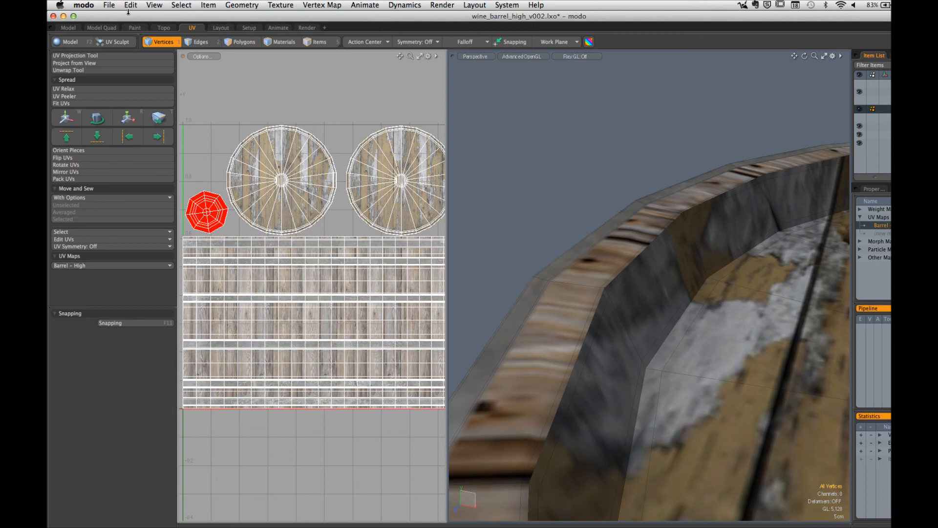
Step: Switch to the wood_crate_v001.lxo scene and look over the high-poly crate from several angles
left_click(894, 101)
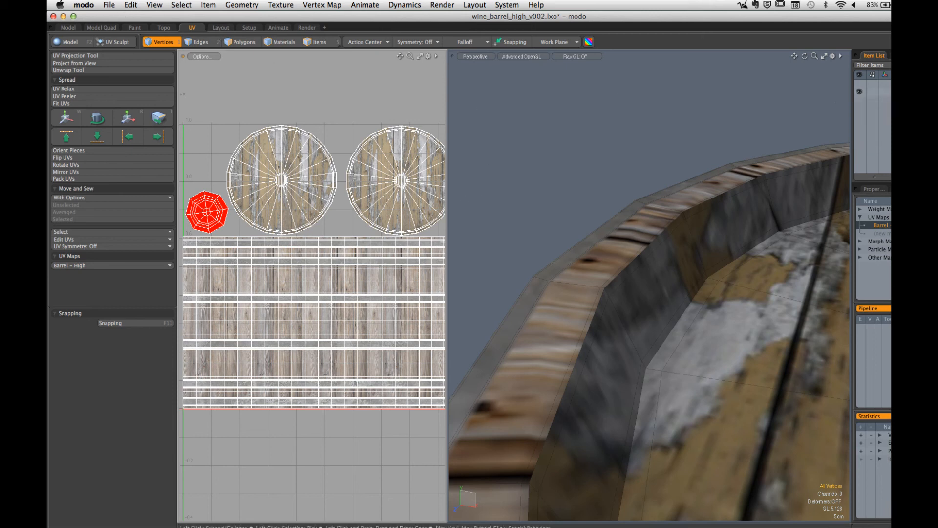
left_click(896, 83)
key("a")
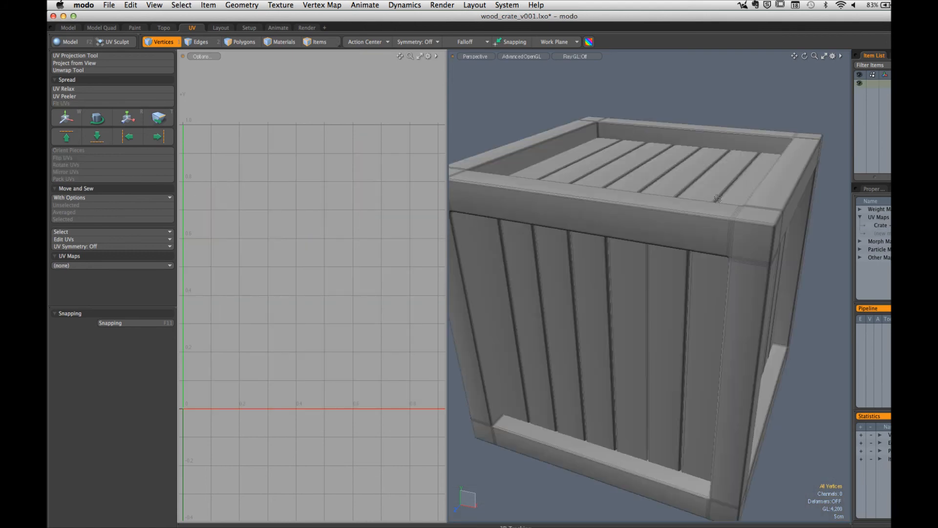
left_click_drag(702, 274, 794, 258, "alt")
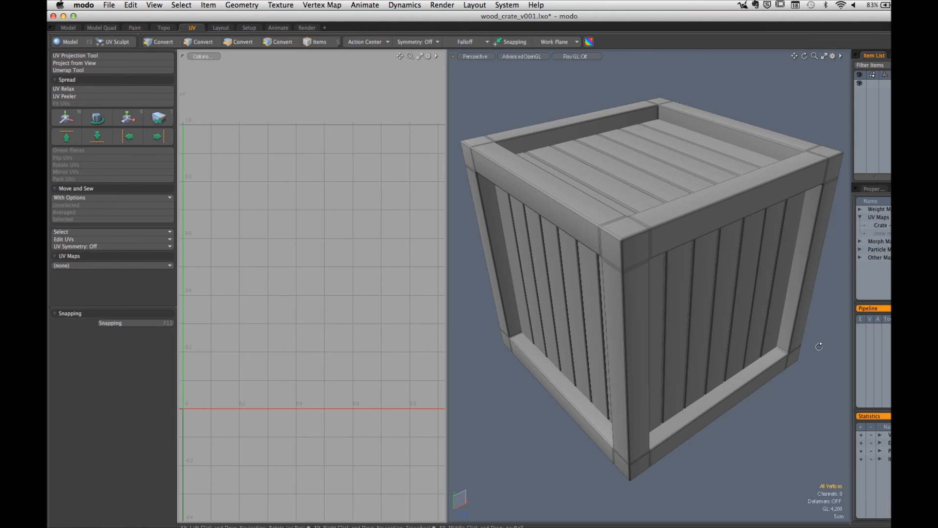
left_click_drag(795, 257, 693, 297, "alt")
scroll(685, 290, "up", 5)
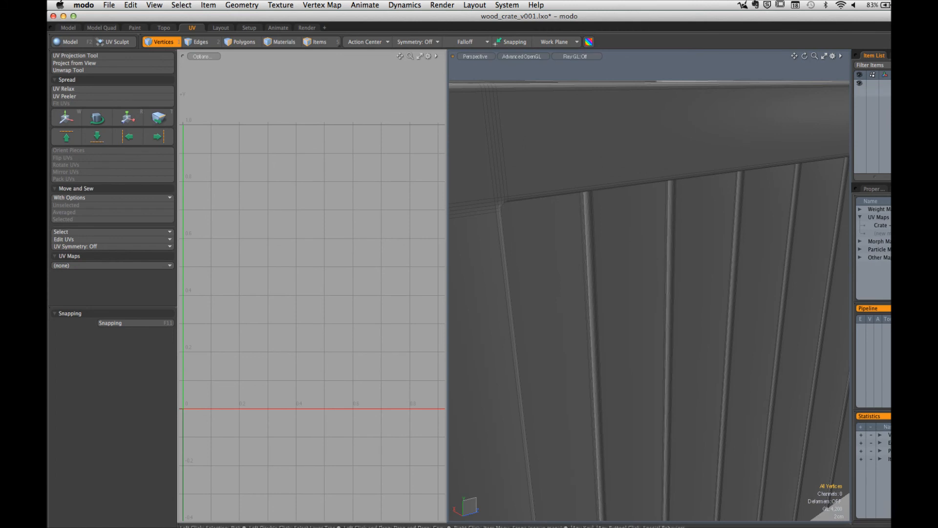
Step: Expand the crate scene's items, hide the high-poly crate and show only the textured low-poly crate
left_click(896, 83)
left_click_drag(718, 183, 611, 185, "ctrl+alt")
left_click_drag(611, 184, 657, 209, "alt")
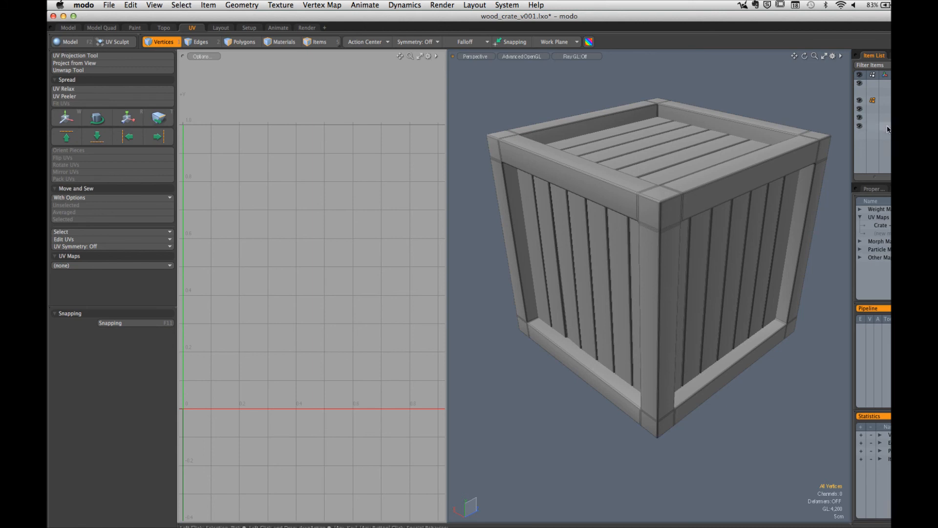
left_click(862, 90)
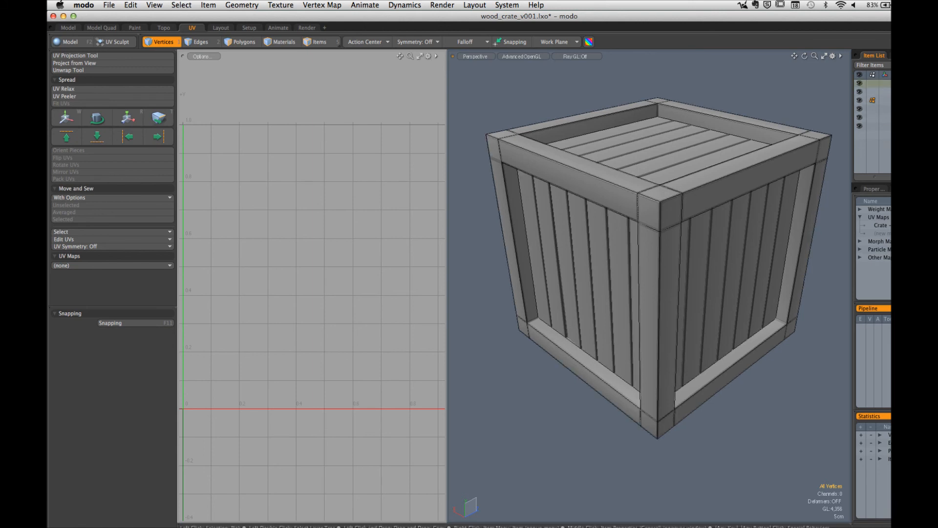
left_click(889, 92)
left_click(859, 100)
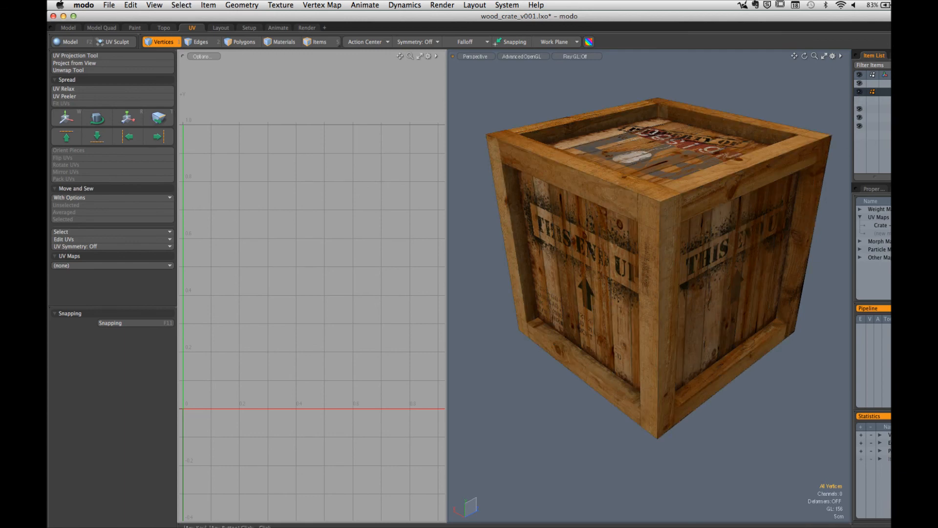
Step: Turn off the crate's image texture in the Shader Tree to show the plain low-poly mesh
left_click(902, 56)
left_click(860, 118)
mouse_move(613, 221)
left_mouse_down("alt")
mouse_move(562, 225)
mouse_move(769, 147)
mouse_move(628, 212)
mouse_move(600, 212)
left_mouse_up("alt")
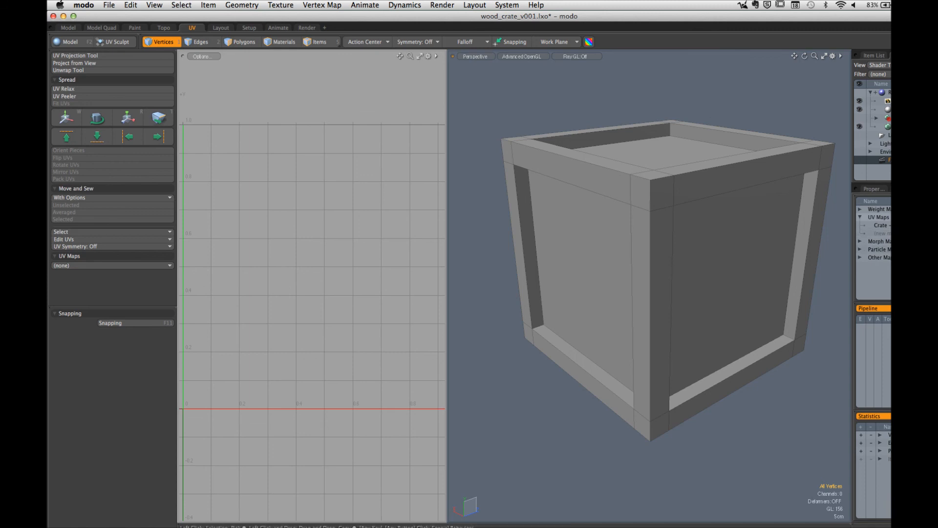
Step: Display the low-poly crate's UV layout with its Crate - Low UV map
left_click(880, 224)
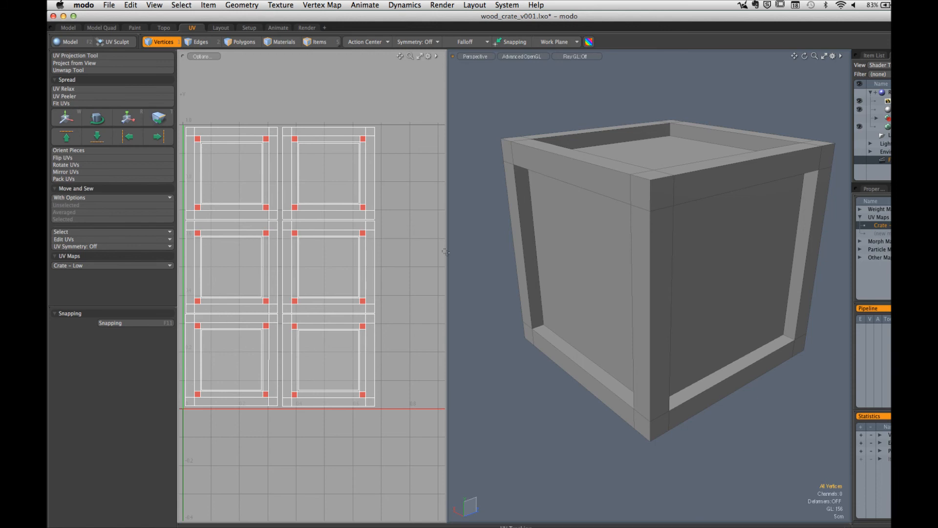
left_click_drag(733, 238, 626, 210, "alt")
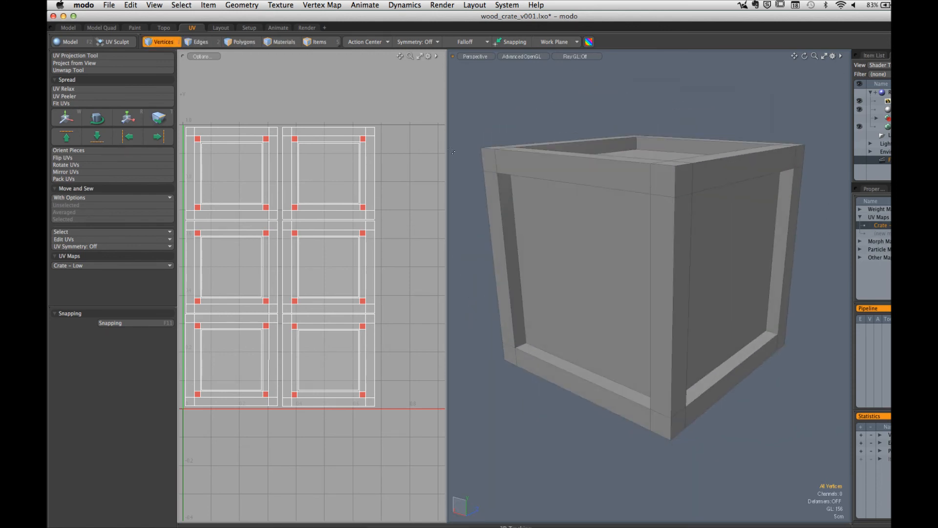
left_click_drag(283, 193, 329, 194, "alt+shift")
scroll(306, 194, "down", 2)
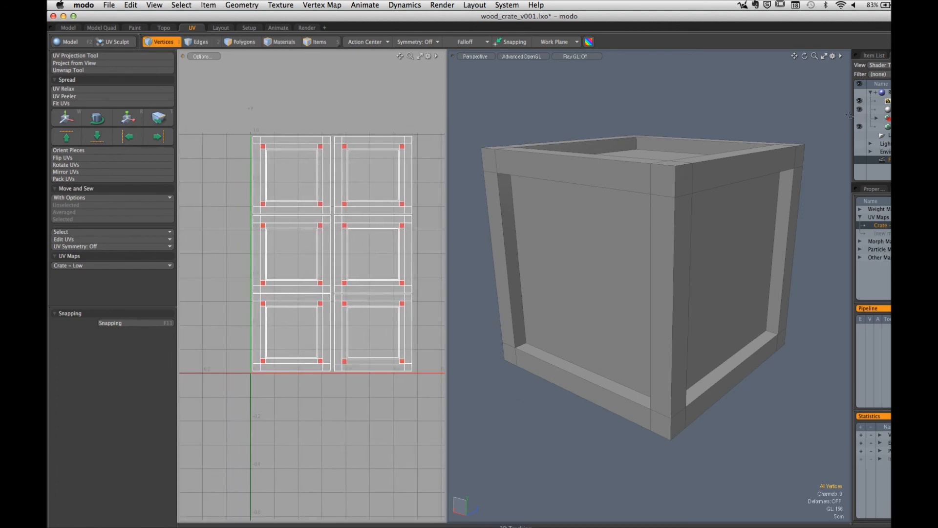
Step: Make the high-poly crate the active mesh and display its Crate - High UV map
left_click(870, 56)
left_click(889, 100)
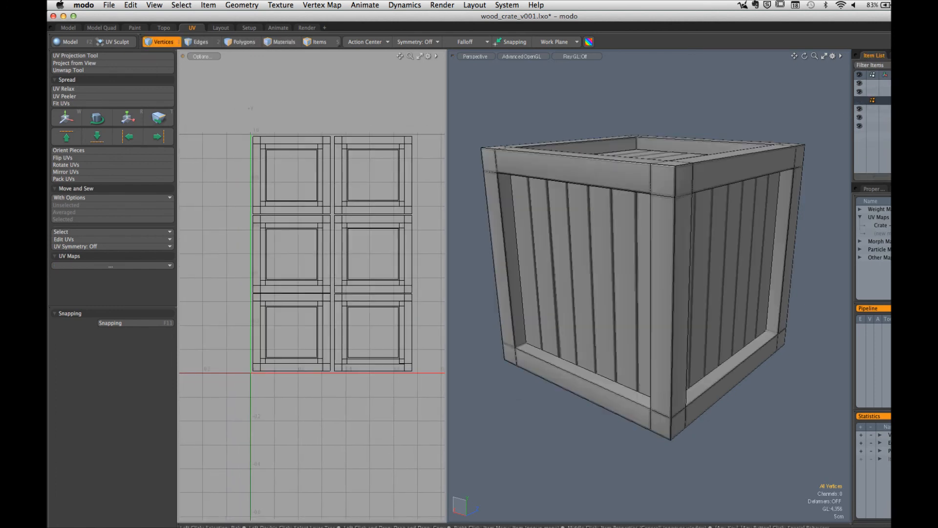
left_click(887, 225)
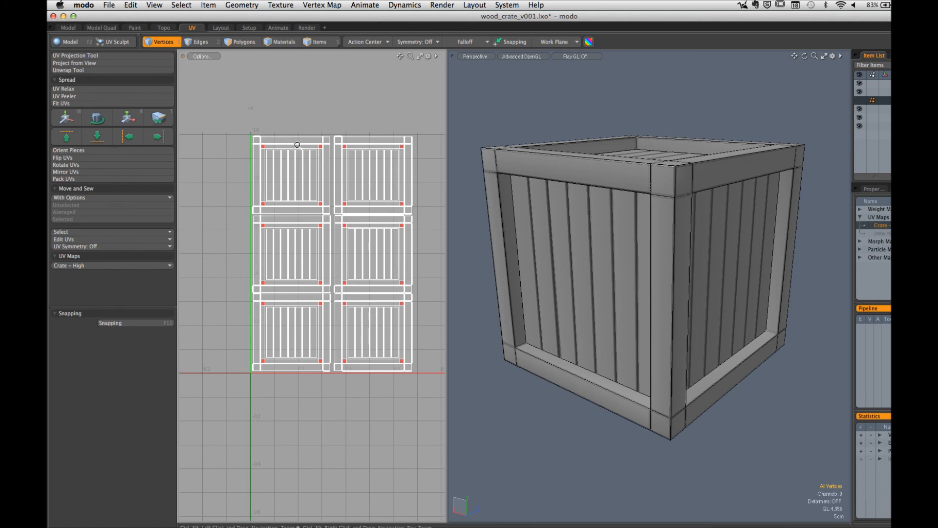
Step: Switch to edge selection and select the upper edge of the first plank in the Crate - High UV layout
scroll(384, 147, "up", 5)
left_click_drag(383, 146, 414, 147, "ctrl+alt")
left_click_drag(331, 173, 402, 148, "alt+shift")
left_click_drag(259, 176, 324, 230, "ctrl+alt")
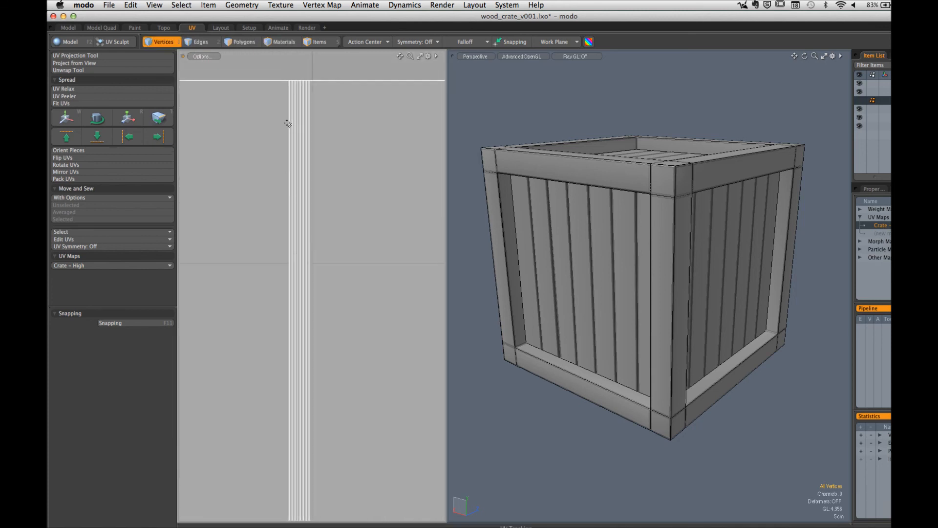
key("2")
left_click_drag(289, 125, 350, 151)
left_click(347, 131)
left_click(294, 128)
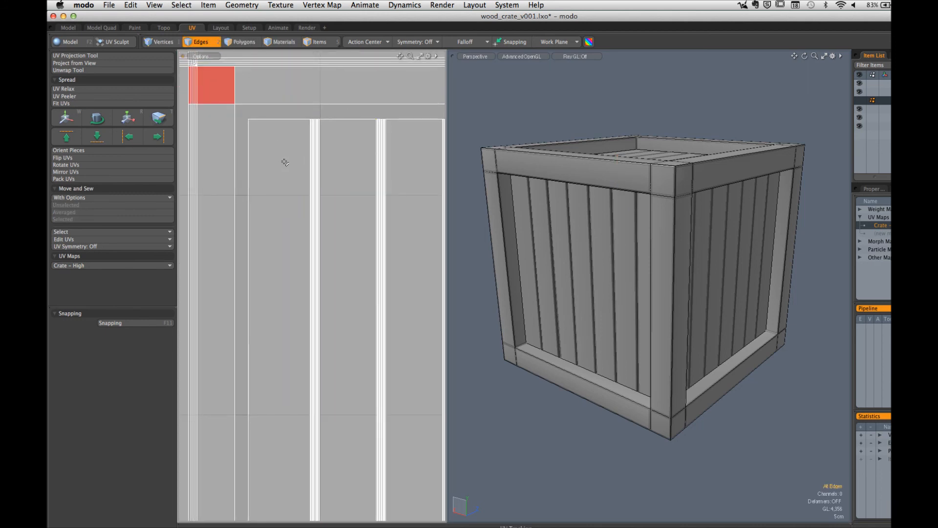
left_click(289, 119)
scroll(345, 168, "down", 10)
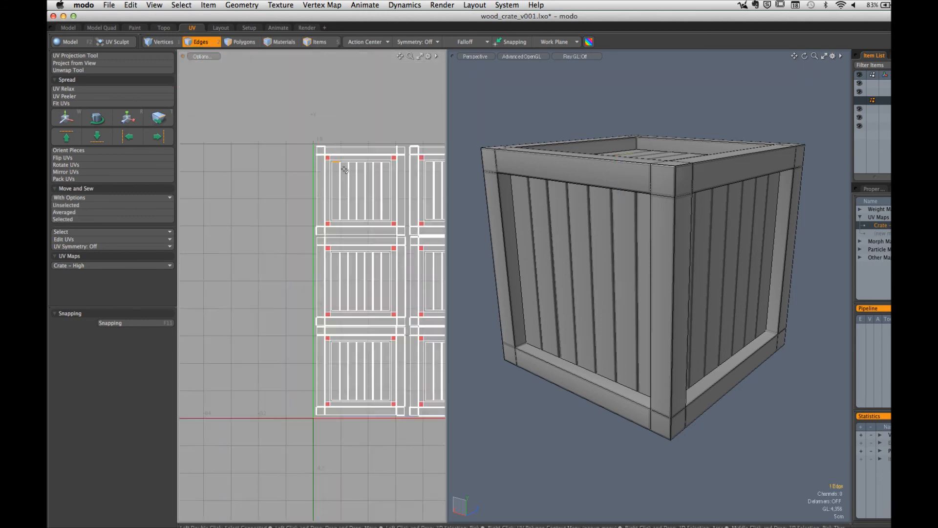
left_click_drag(347, 174, 239, 157, "alt+shift")
scroll(306, 178, "up", 5)
left_click_drag(306, 178, 366, 182, "alt+shift")
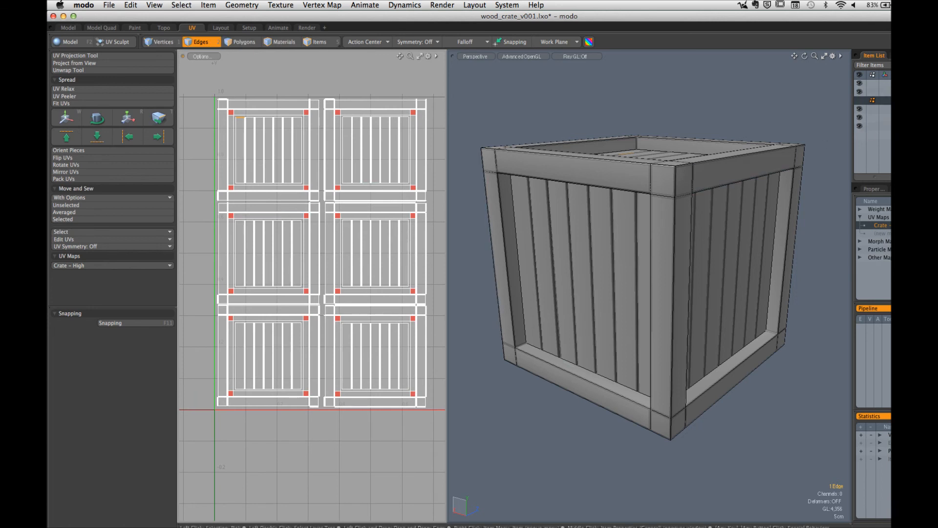
Step: Hide the low-poly crate, keep the high-poly crate visible, and show the Shader Tree with the render properties
left_click(860, 100)
left_click(859, 92)
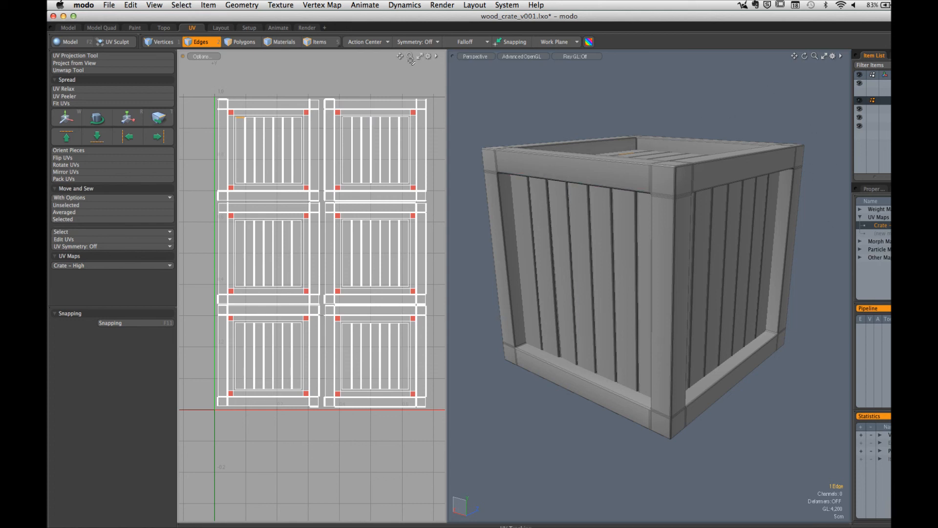
left_click(888, 55)
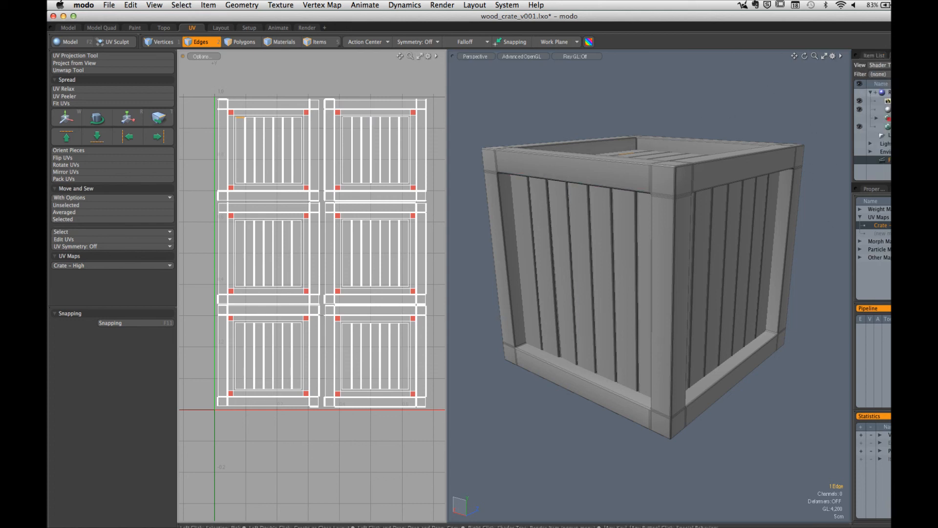
left_click(874, 189)
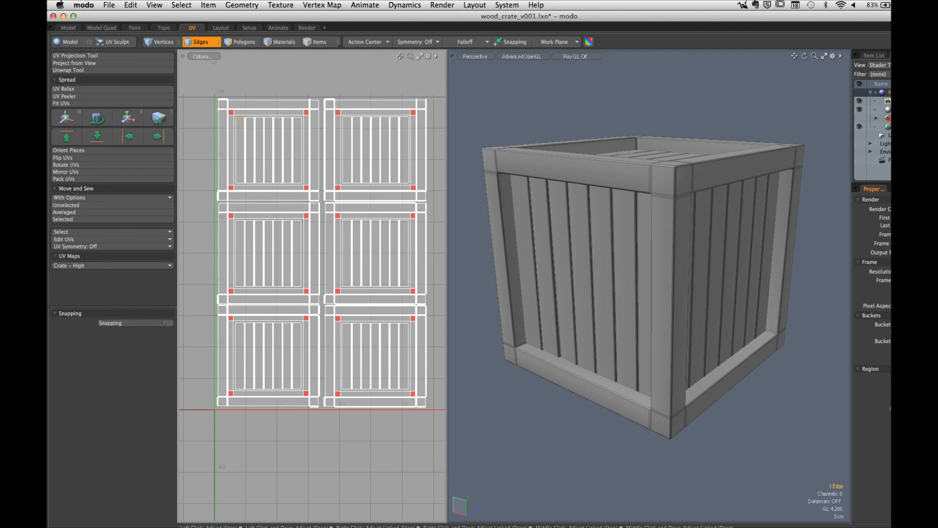
Step: Bake the high-poly crate's surface ID pass to the render outputs, check the output list and close the Render window
left_click(449, 5)
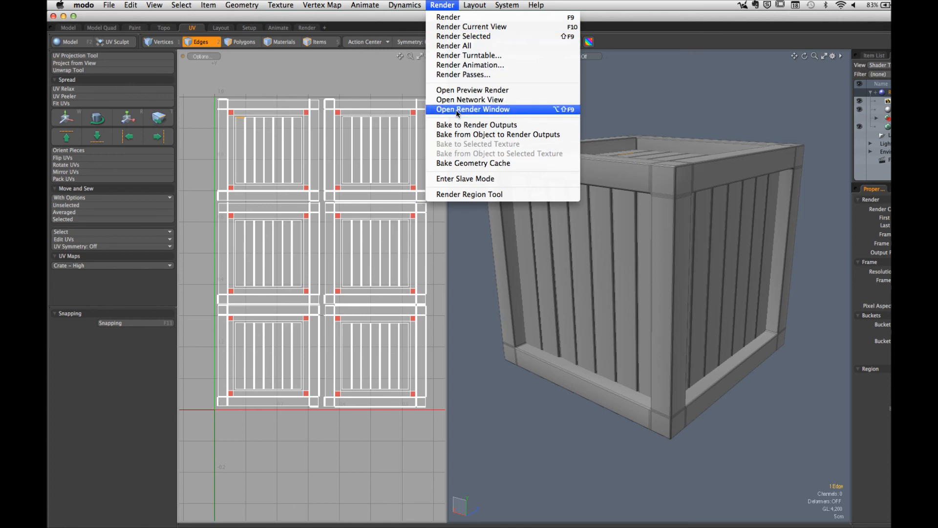
left_click(459, 125)
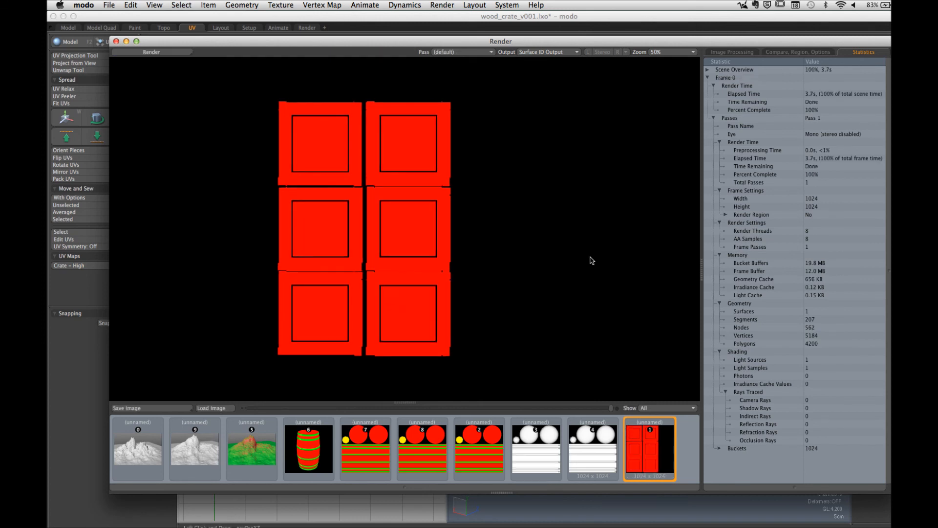
left_click(552, 52)
left_click(555, 61)
left_click(116, 41)
Step: Select the render output in the Shader Tree, bake the crate's ambient occlusion pass, and close the Render window
left_click(880, 101)
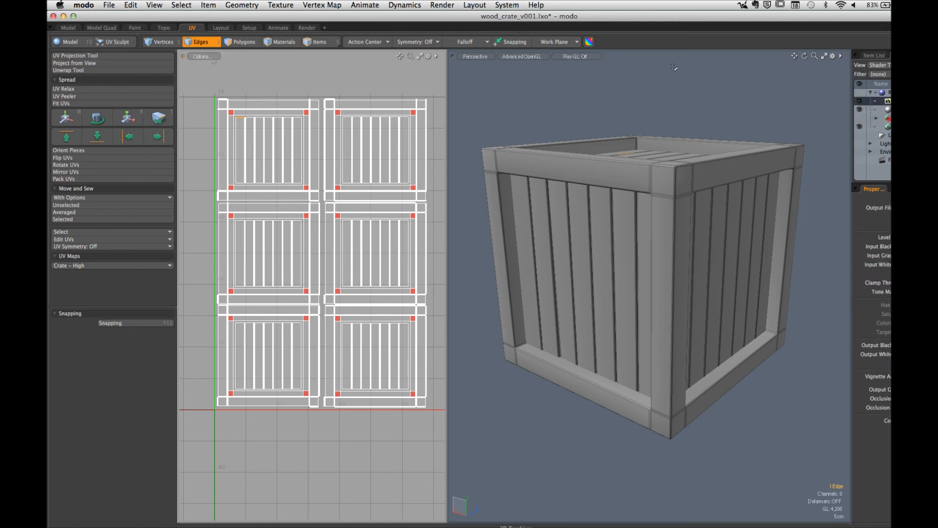
left_click(452, 5)
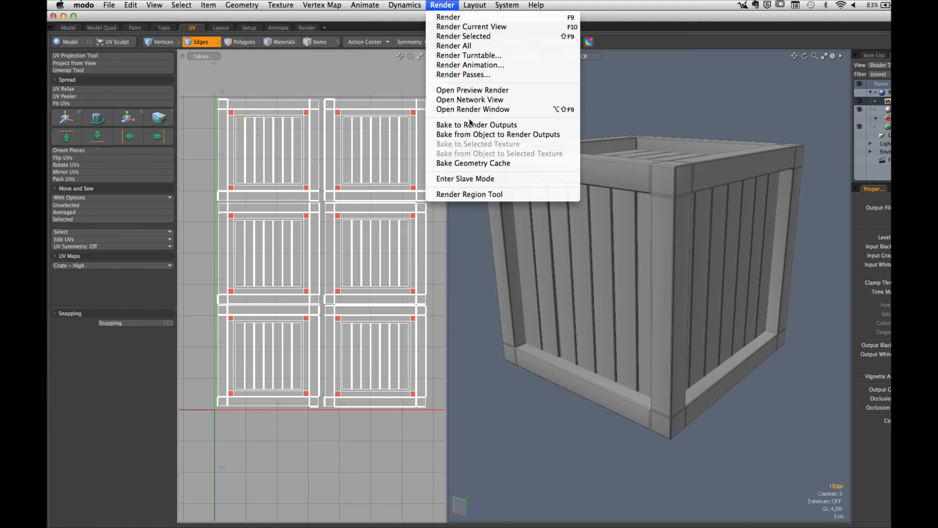
left_click(470, 126)
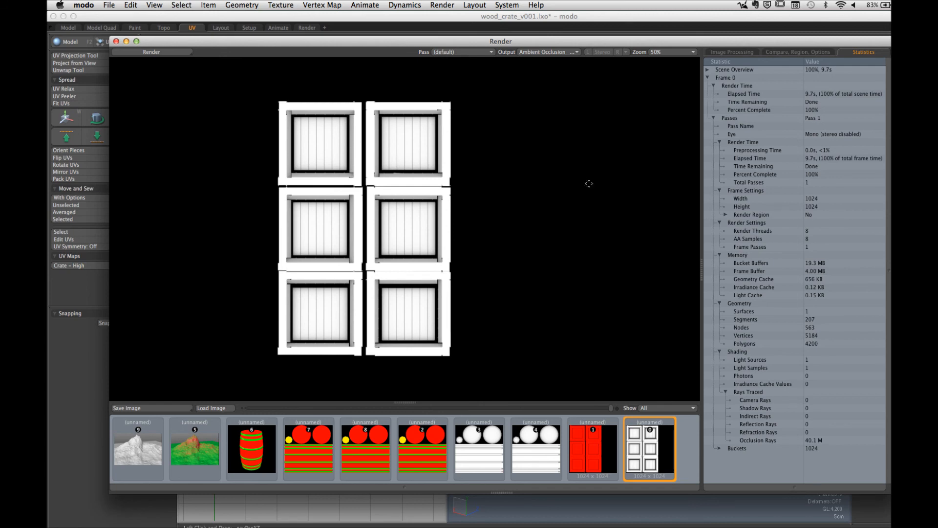
left_click(115, 41)
Step: Switch to Photoshop, open crate_tex_dif_v001.psd from the WOOD_CRATE TEXTURES folder, and inspect its first THIS END UP panel closely
mouse_move(332, 522)
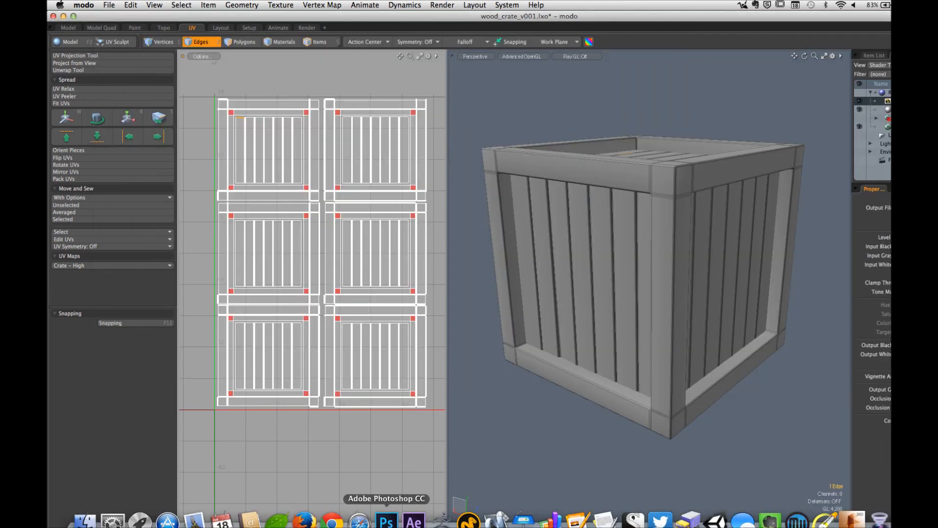
left_click(386, 521)
left_click(127, 5)
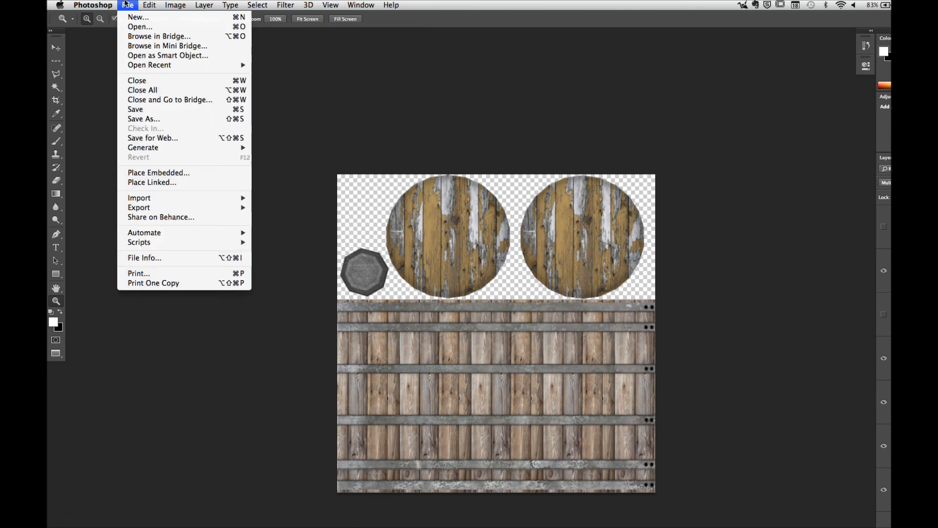
left_click(141, 26)
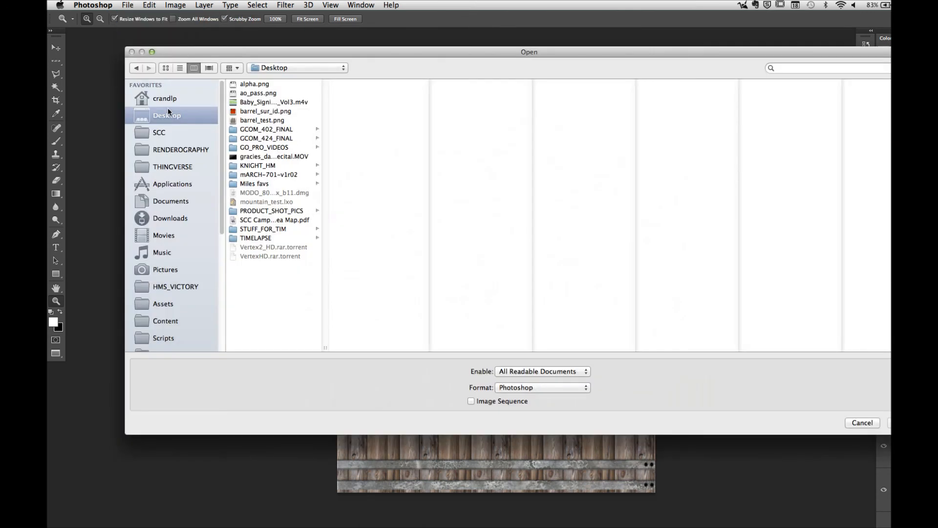
left_click(171, 134)
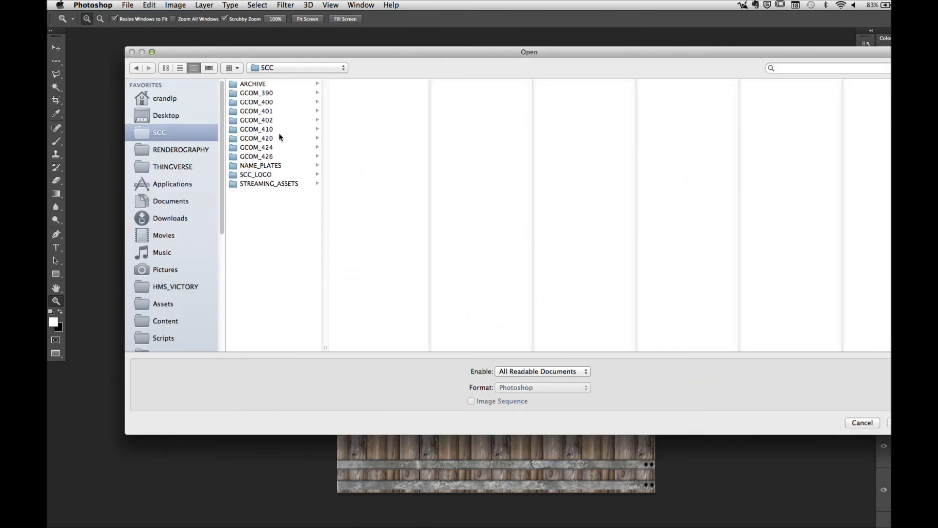
left_click(279, 147)
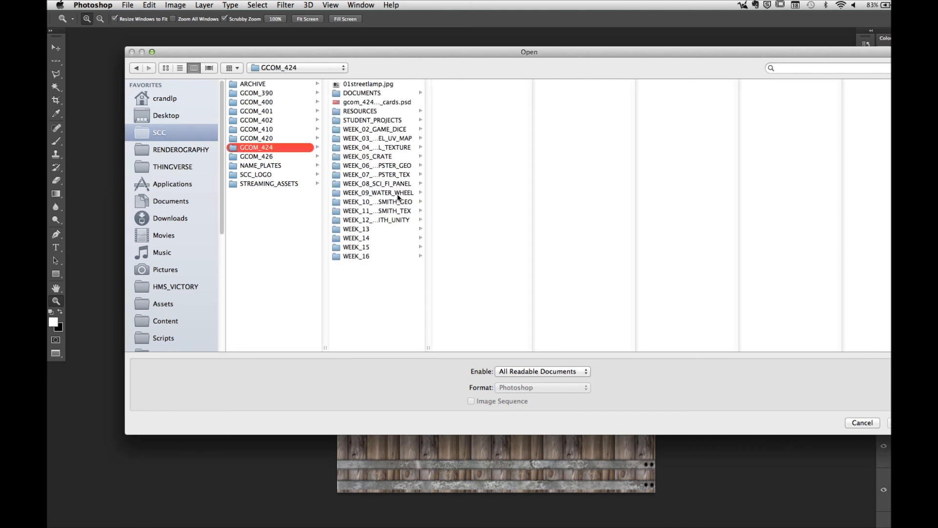
left_click(395, 157)
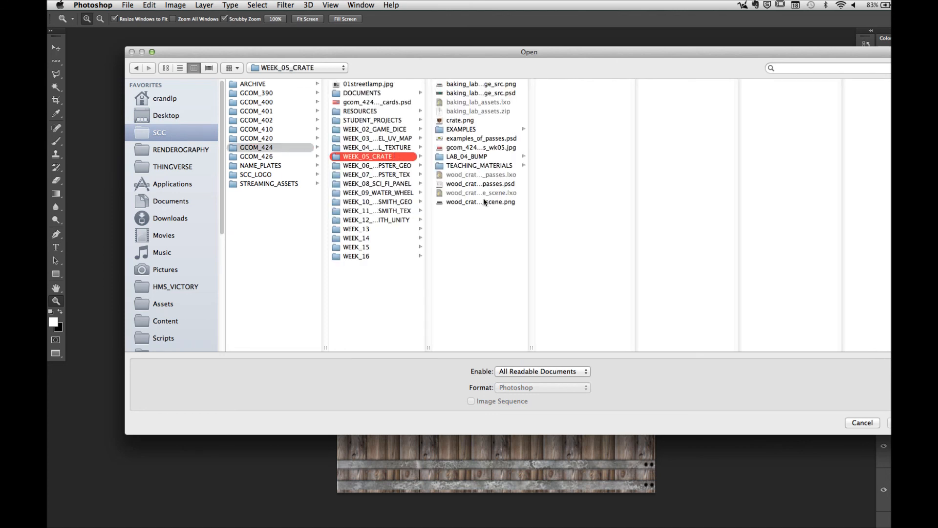
left_click(475, 166)
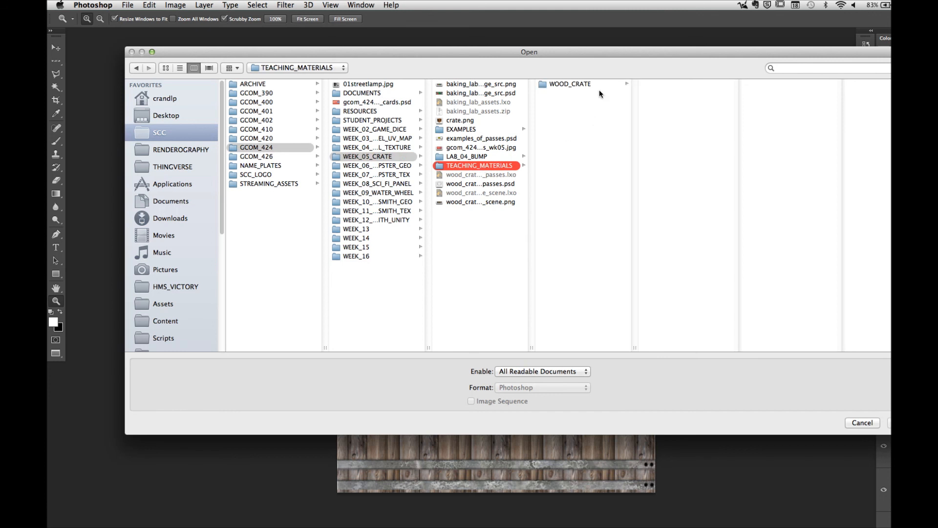
left_click(598, 85)
left_click(681, 93)
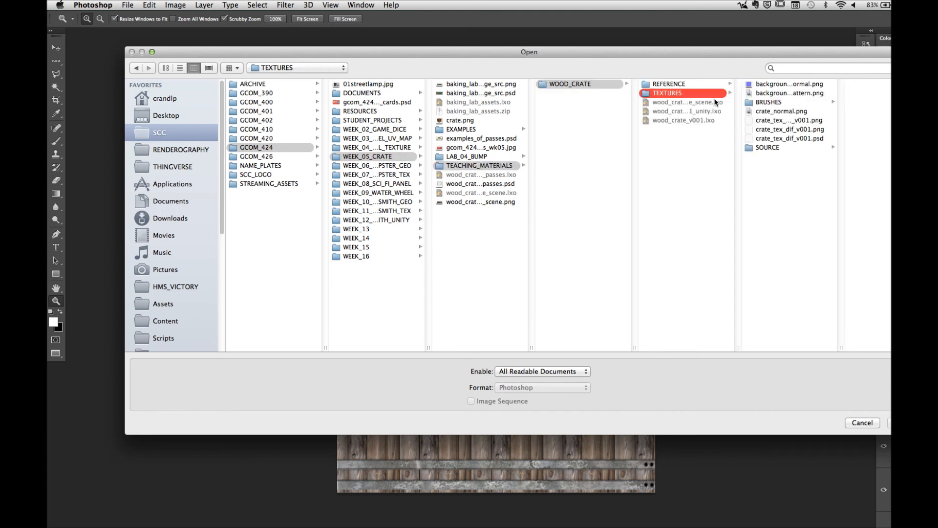
left_click(800, 139)
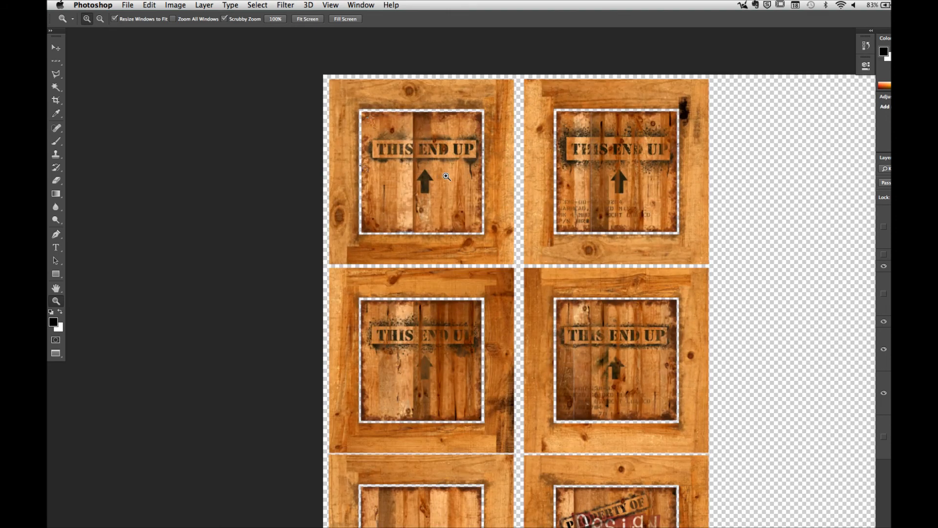
left_click_drag(416, 176, 493, 177)
left_click_drag(382, 185, 505, 335)
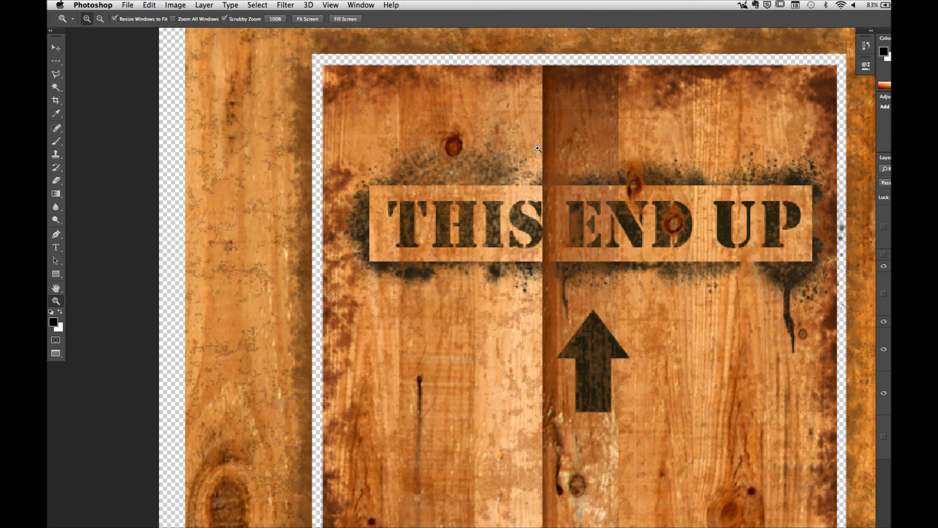
Step: Show the hidden layer that adds occlusion shadows along the seams between the crate texture's planks
left_click(884, 294)
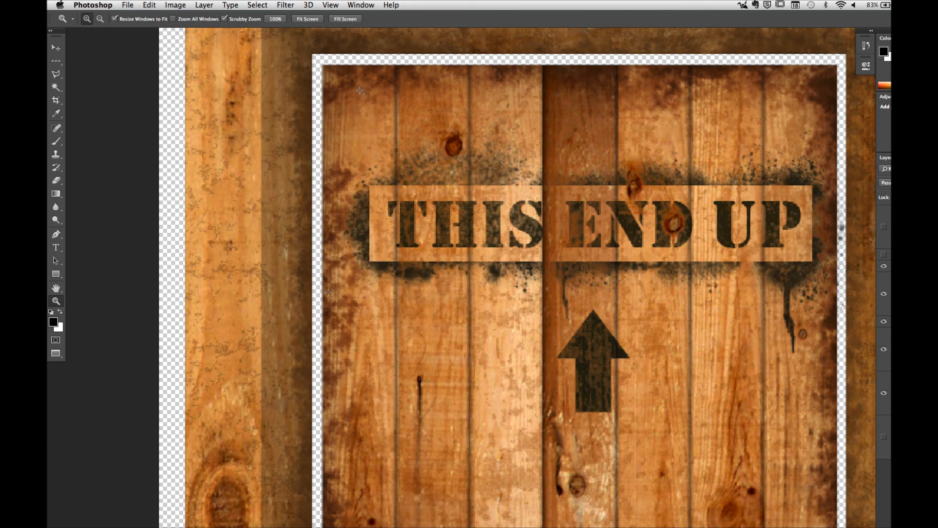
Step: Hide Google Chrome and switch to the Renderography Baking Texture Maps page in Safari
mouse_move(579, 521)
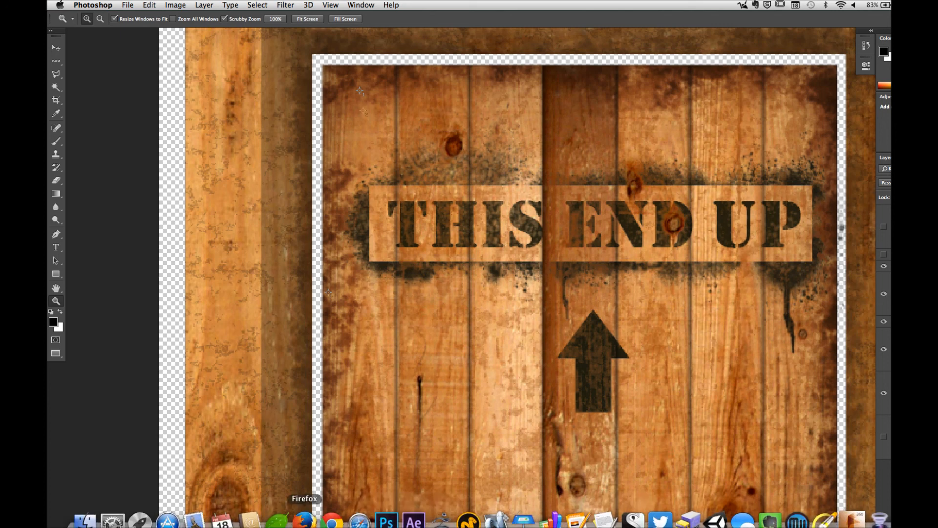
left_click(332, 521)
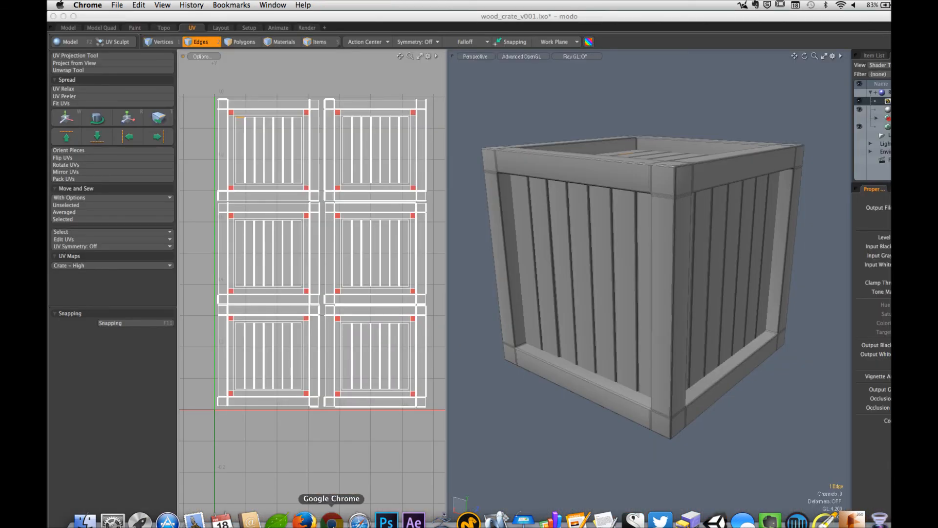
left_click(359, 520)
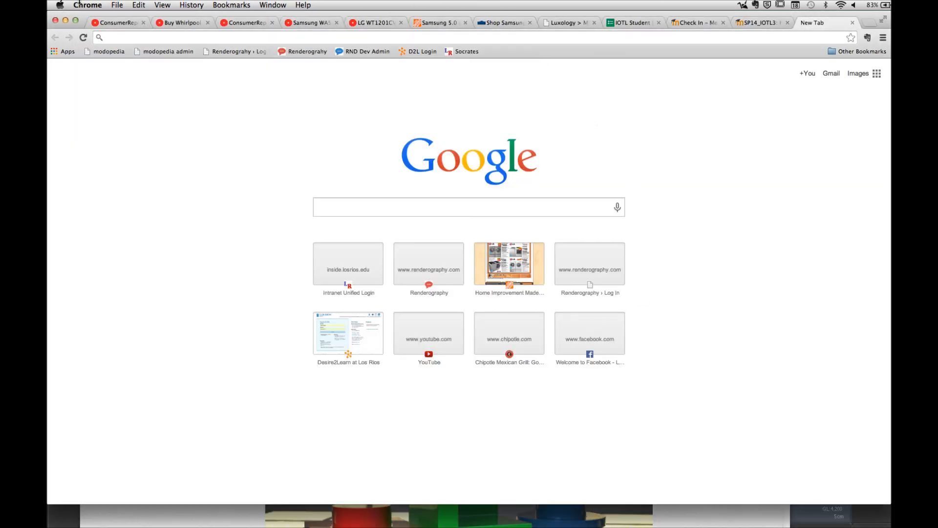
left_click(92, 6)
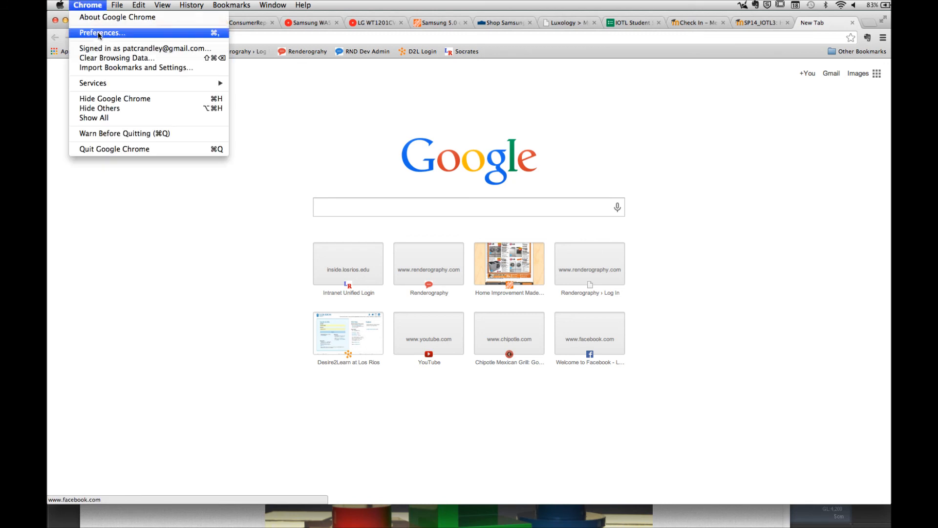
left_click(116, 98)
Step: Review the lab project file and the video links in the Resources section of the Baking Texture Maps page
scroll(415, 257, "down", 10)
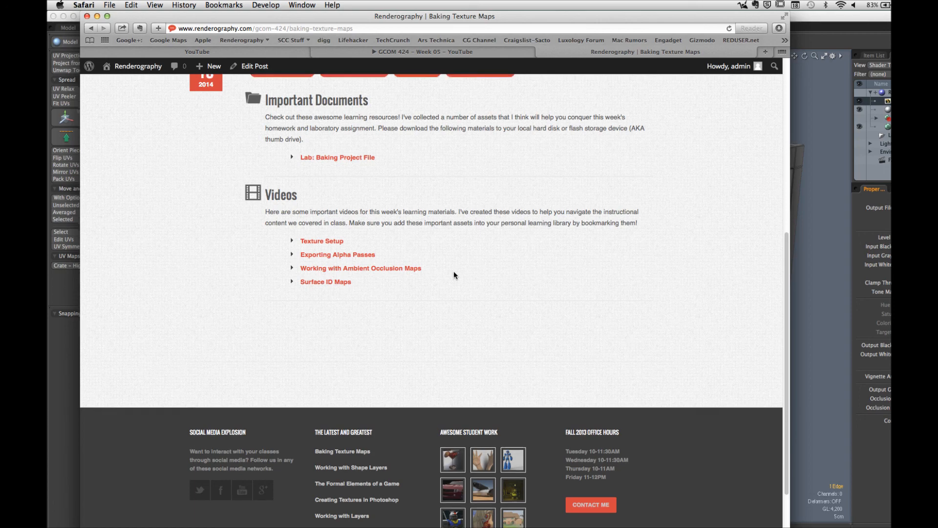
scroll(454, 275, "up", 3)
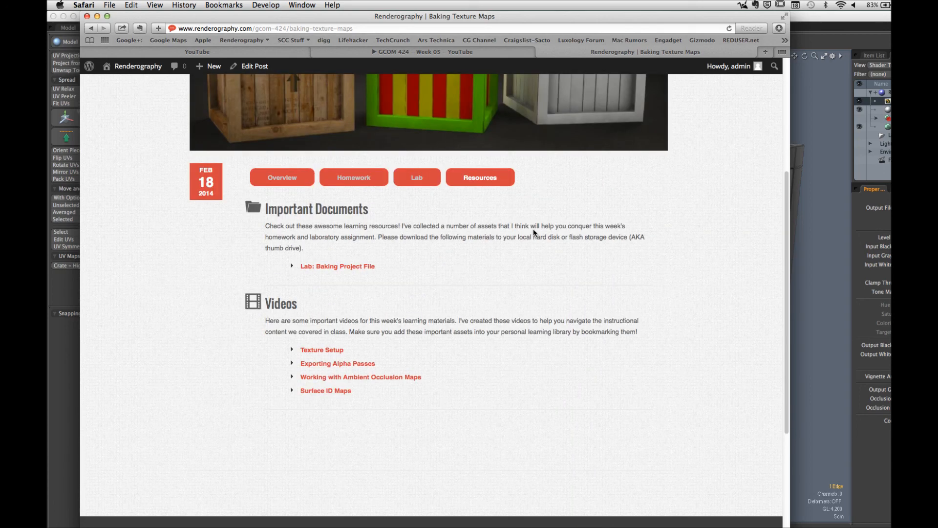
scroll(514, 244, "down", 1)
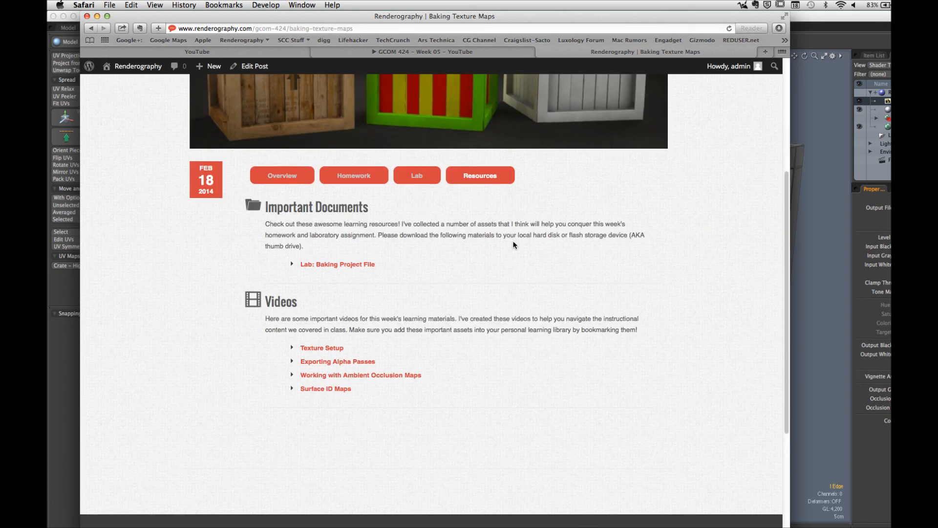
scroll(514, 245, "down", 2)
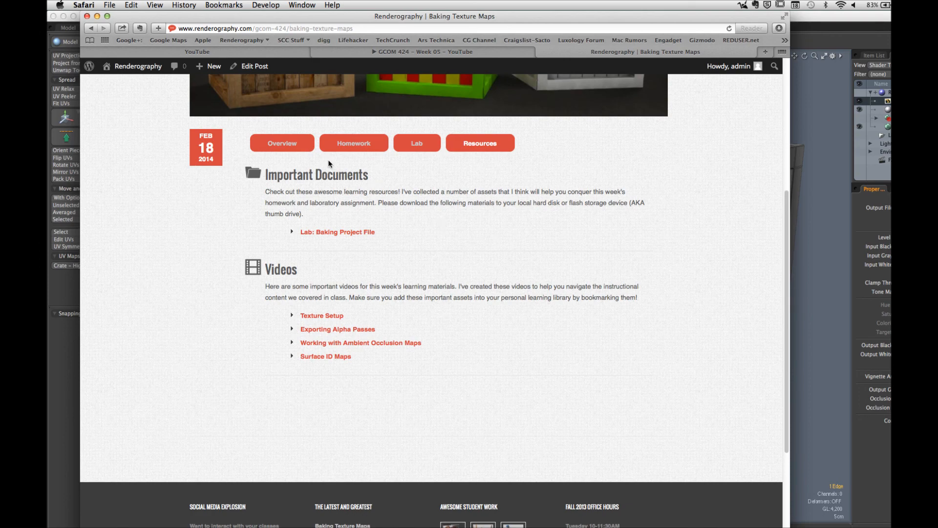
Step: Open the Homework section and read the Crates project requirements, the student examples and the file submission instructions
left_click(361, 147)
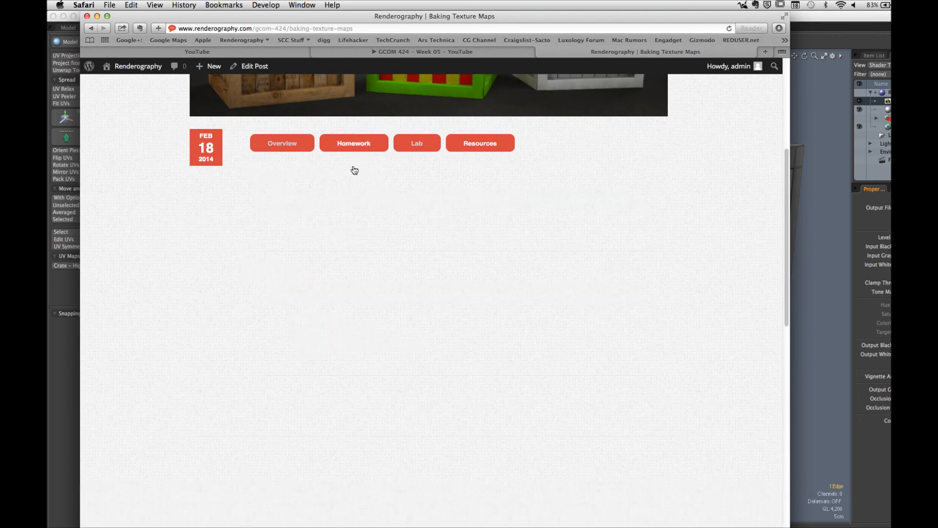
scroll(185, 234, "down", 5)
scroll(184, 230, "down", 2)
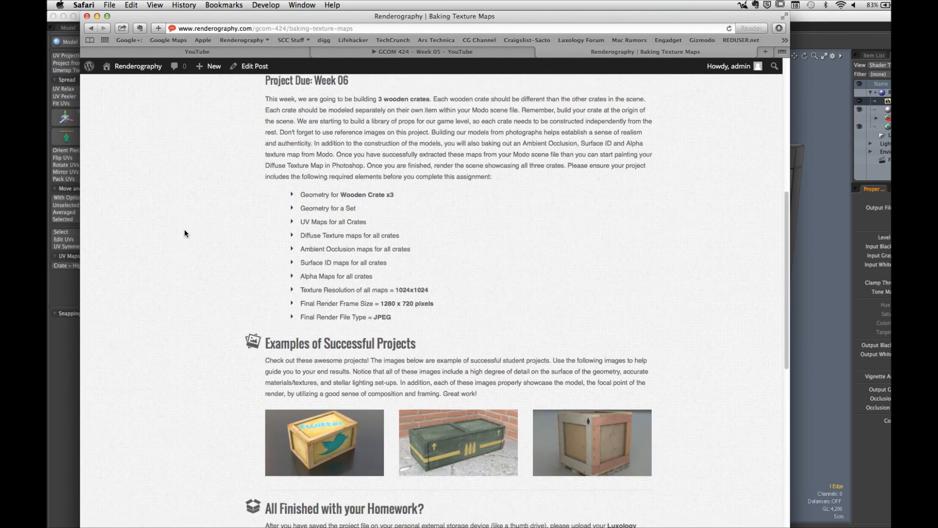
scroll(183, 228, "up", 3)
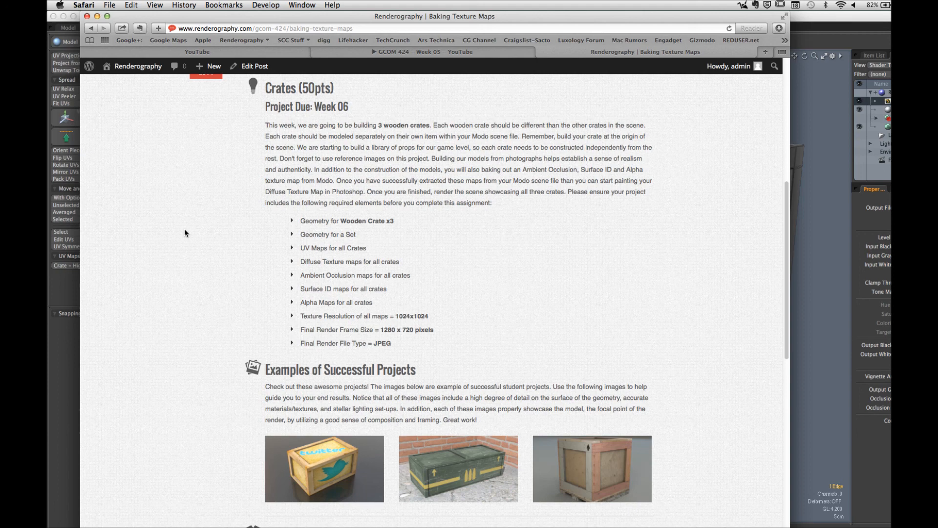
scroll(205, 262, "down", 5)
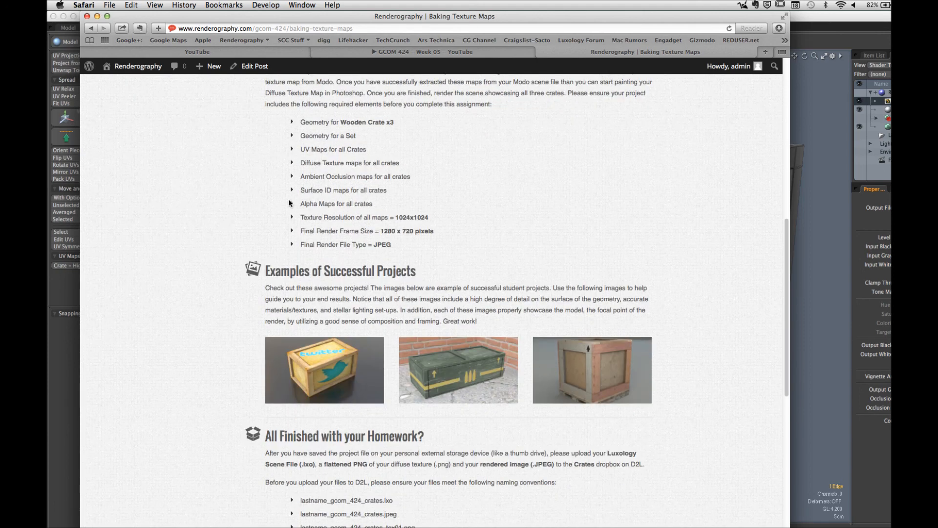